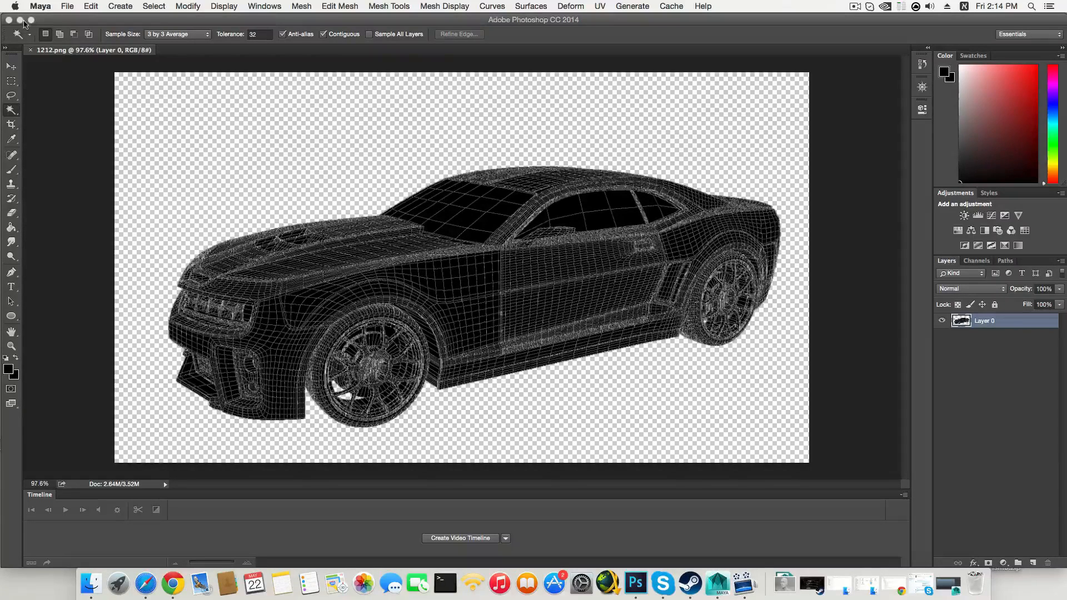
# Minimize the Photoshop window and open the Camaro folder inside folder 12 in Finder
pyautogui.click(20, 21)
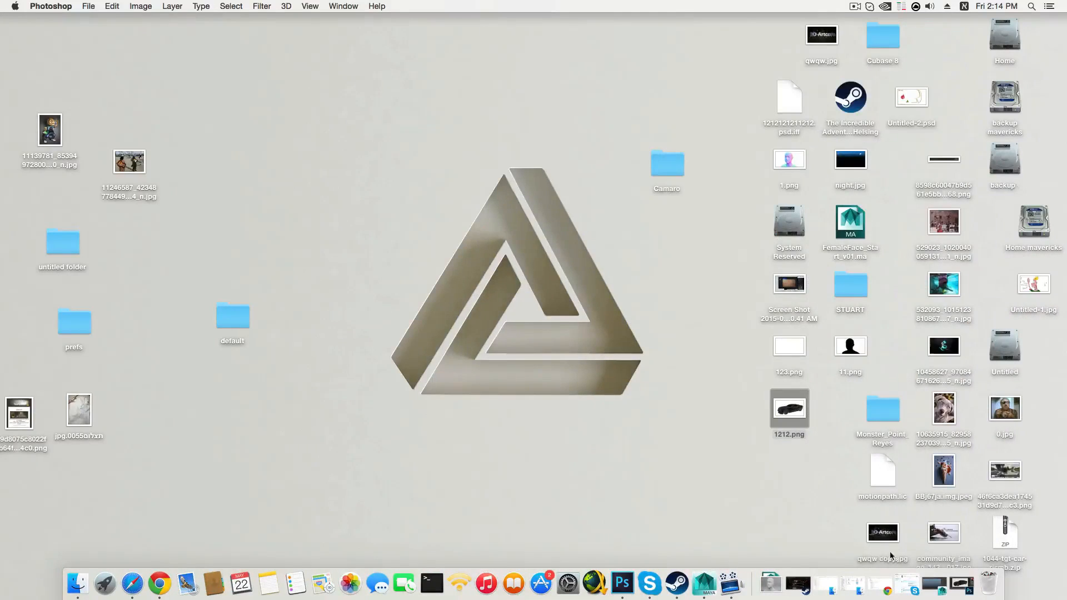
pyautogui.click(856, 587)
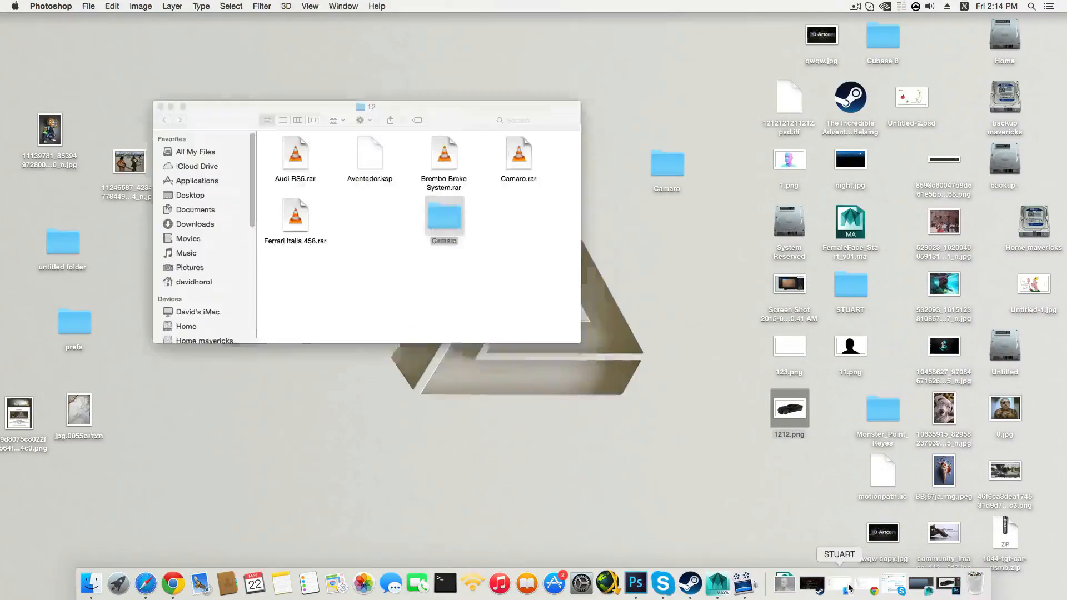
pyautogui.doubleClick(438, 220)
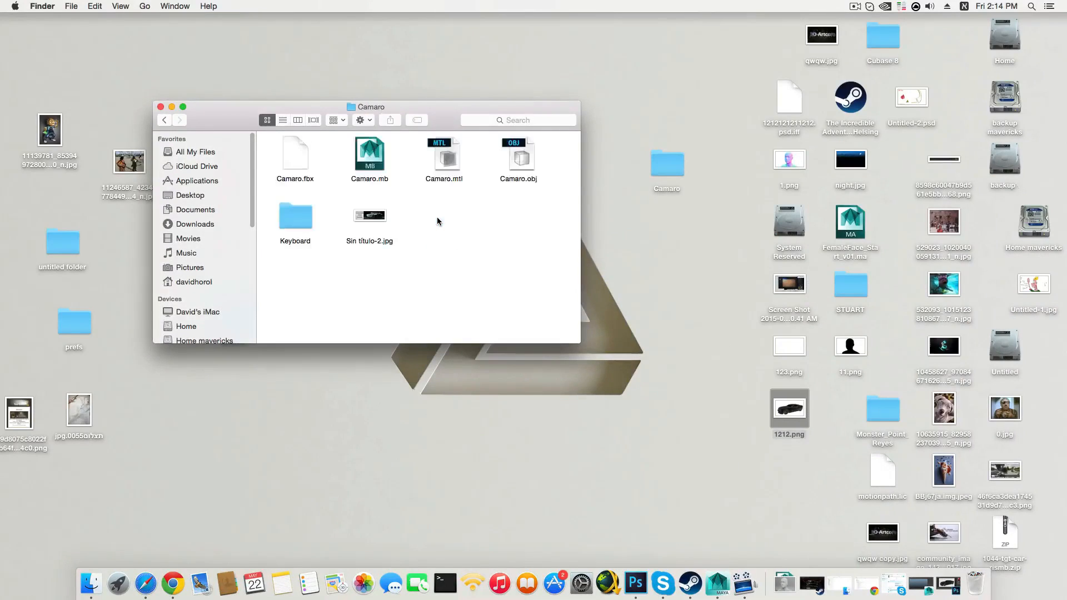
# Switch to Maya and import Camaro.mb from the Camaro folder into the empty scene
pyautogui.doubleClick(366, 159)
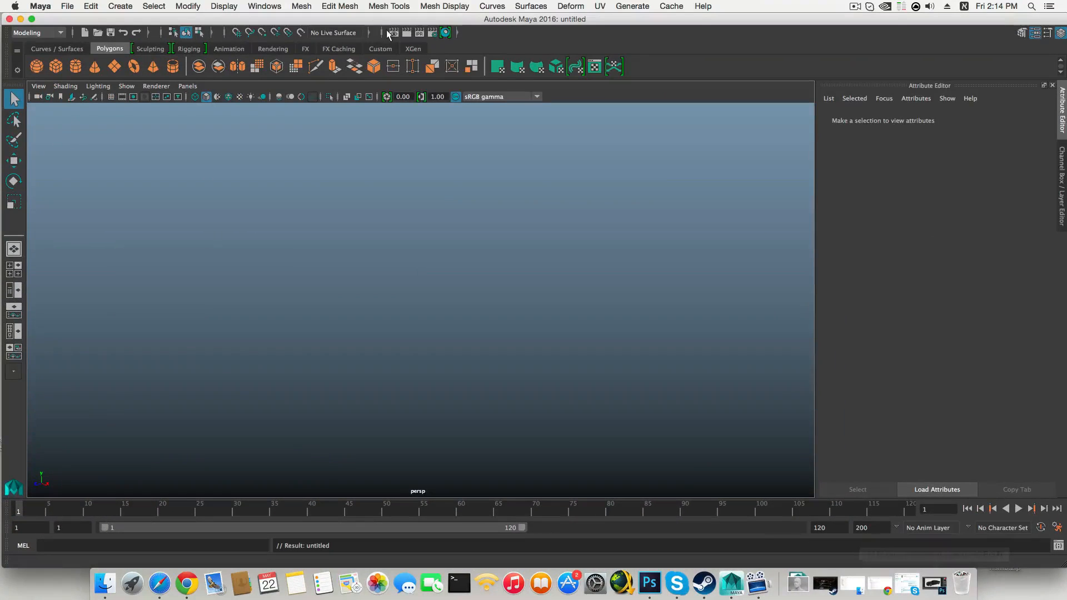
pyautogui.moveTo(389, 19); pyautogui.dragTo(722, 19)
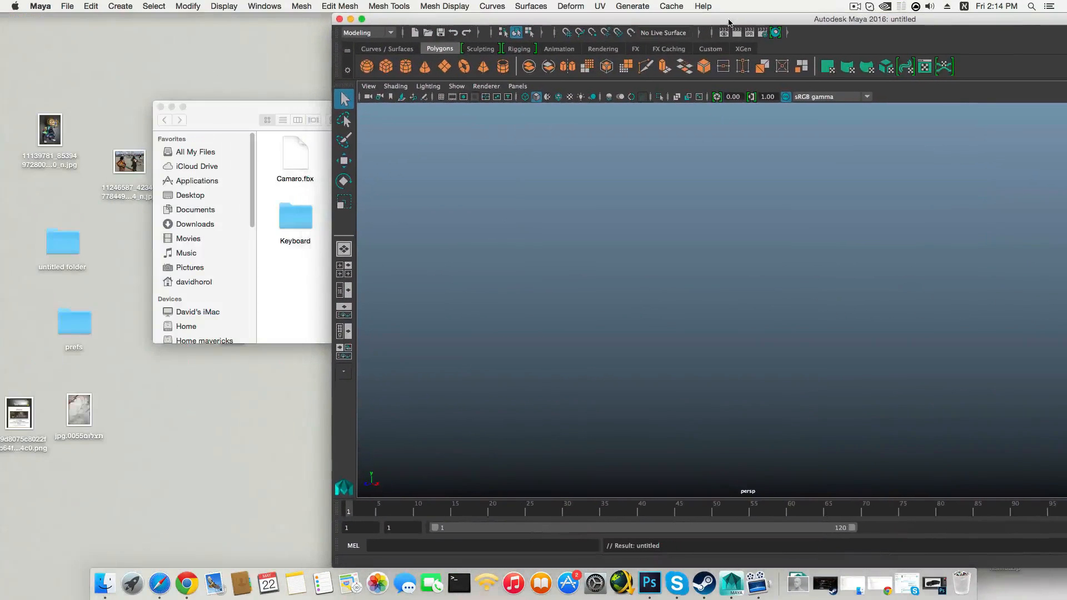
pyautogui.click(316, 282)
pyautogui.moveTo(369, 163); pyautogui.dragTo(905, 302)
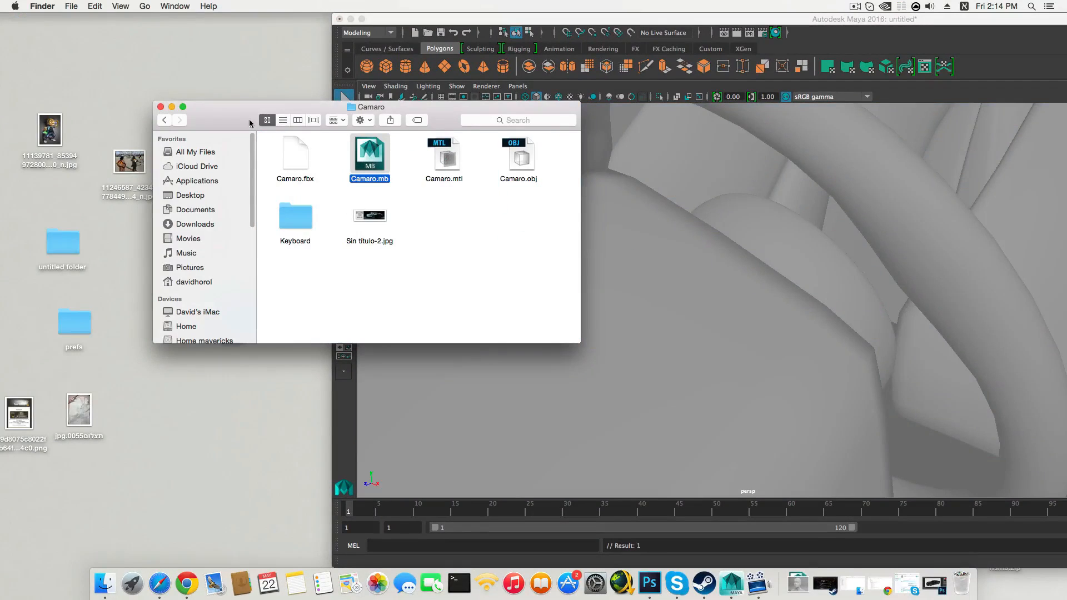
# Minimize the Camaro folder window and bring the Maya window back to fill the screen
pyautogui.click(172, 107)
pyautogui.click(595, 24)
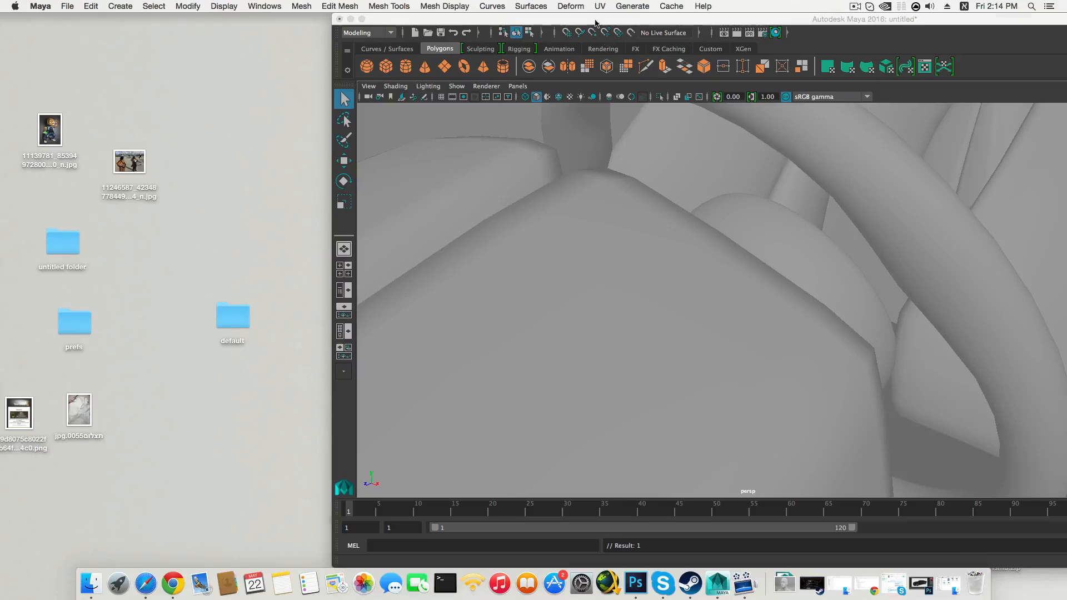
pyautogui.doubleClick(595, 23)
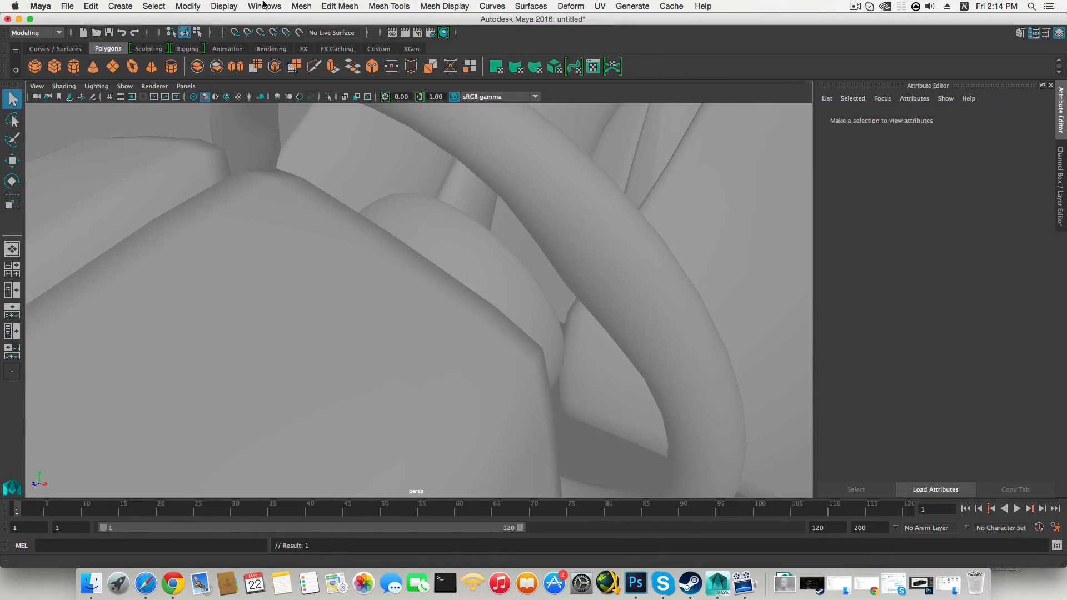
# Examine the whole imported Camaro from the outside in a three-quarter front view
pyautogui.scroll(-5, 499, 279)
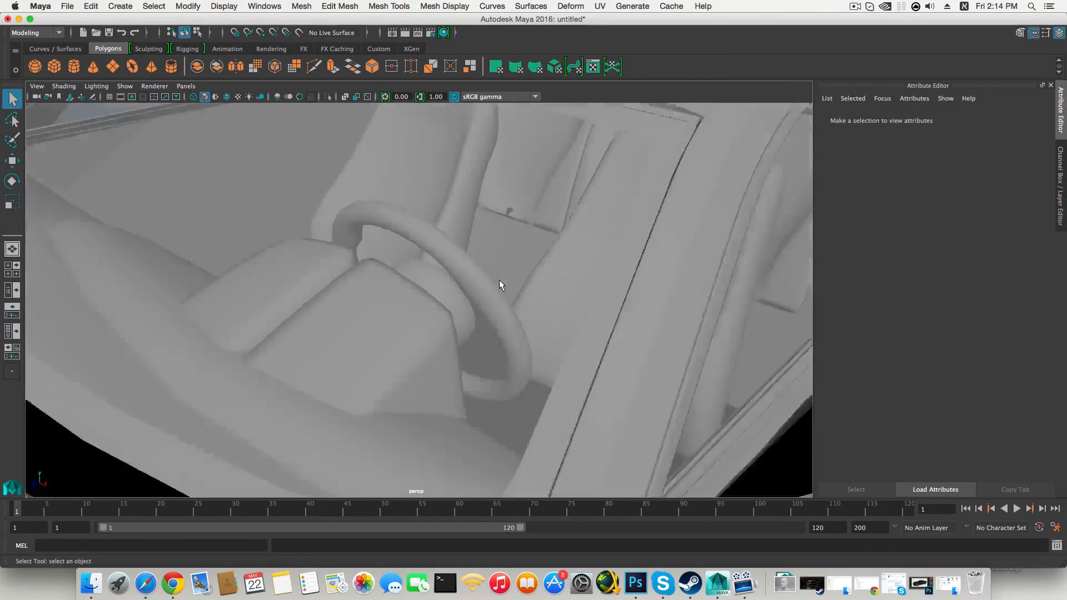
pyautogui.scroll(-10, 499, 279)
pyautogui.keyDown('alt'); pyautogui.moveTo(498, 278); pyautogui.dragTo(462, 283); pyautogui.keyUp('alt')
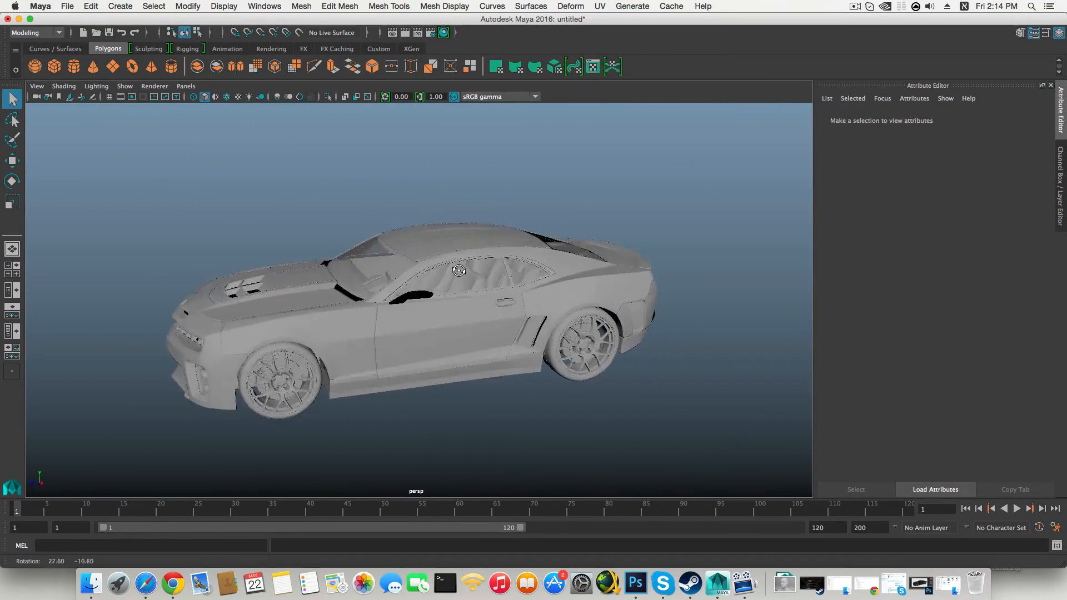
pyautogui.keyDown('alt'); pyautogui.moveTo(463, 282); pyautogui.dragTo(519, 291, button='middle'); pyautogui.keyUp('alt')
pyautogui.keyDown('alt'); pyautogui.moveTo(545, 283); pyautogui.dragTo(500, 313, button='right'); pyautogui.keyUp('alt')
pyautogui.keyDown('alt'); pyautogui.moveTo(500, 312); pyautogui.dragTo(462, 315, button='middle'); pyautogui.keyUp('alt')
pyautogui.keyDown('alt'); pyautogui.moveTo(463, 315); pyautogui.dragTo(457, 304); pyautogui.keyUp('alt')
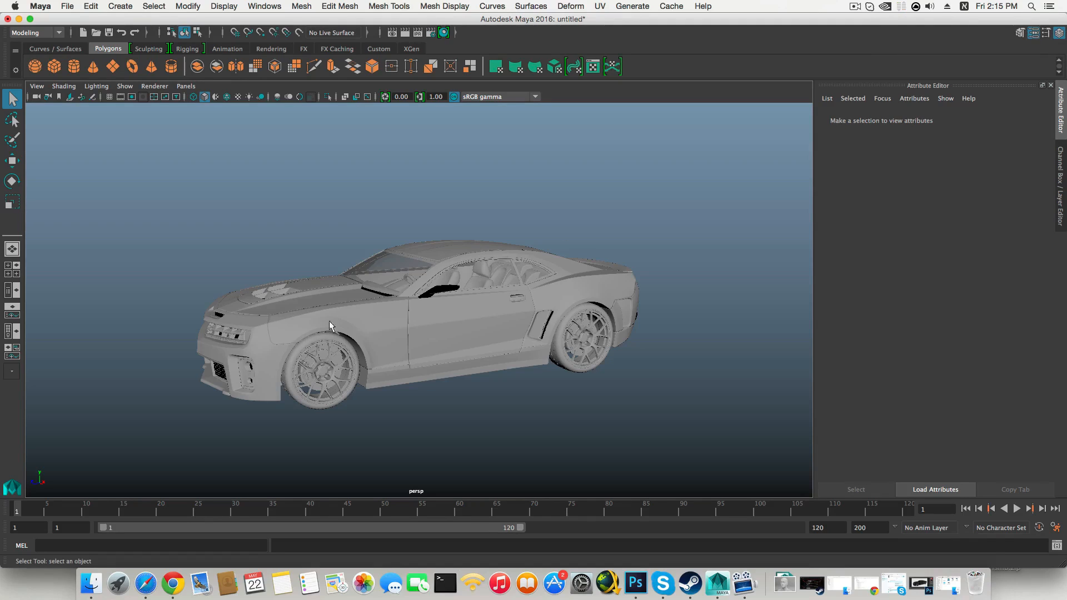
pyautogui.scroll(-3, 453, 298)
pyautogui.scroll(5, 453, 299)
pyautogui.moveTo(453, 298)
pyautogui.keyDown('alt'); pyautogui.mouseDown()
pyautogui.moveTo(469, 291)
pyautogui.moveTo(459, 295)
pyautogui.mouseUp(); pyautogui.keyUp('alt')
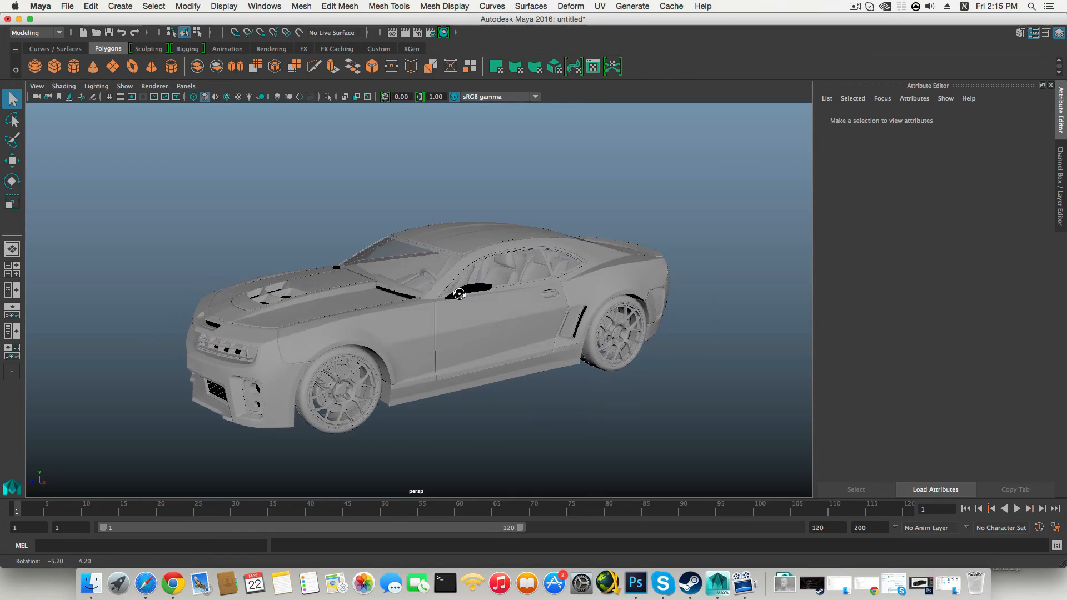
pyautogui.keyDown('alt'); pyautogui.moveTo(482, 291); pyautogui.dragTo(435, 290, button='right'); pyautogui.keyUp('alt')
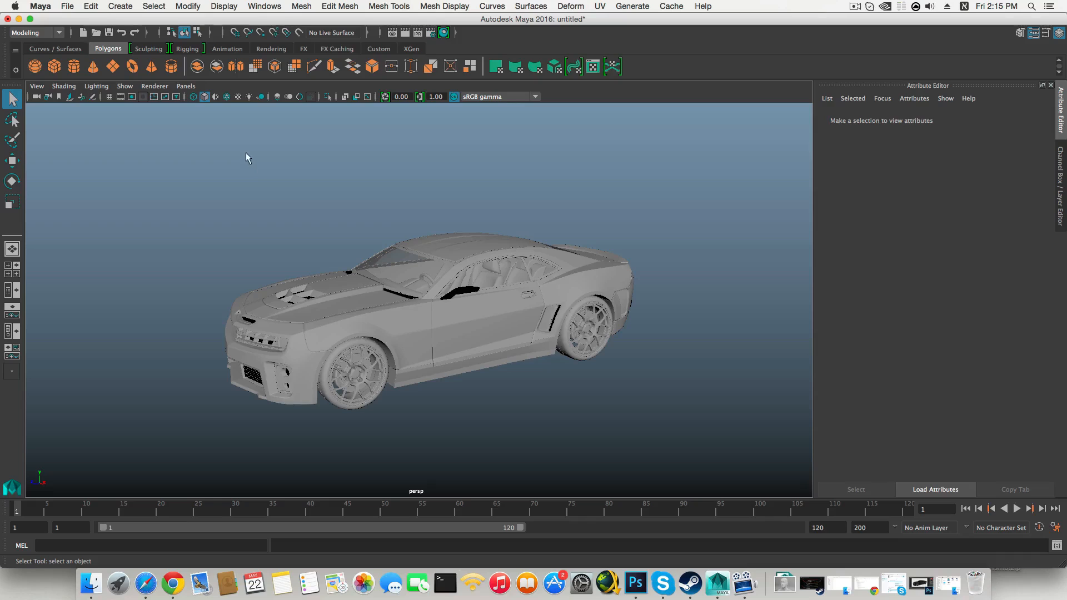
# Create a basic one-node camera in the scene with its default settings
pyautogui.click(119, 6)
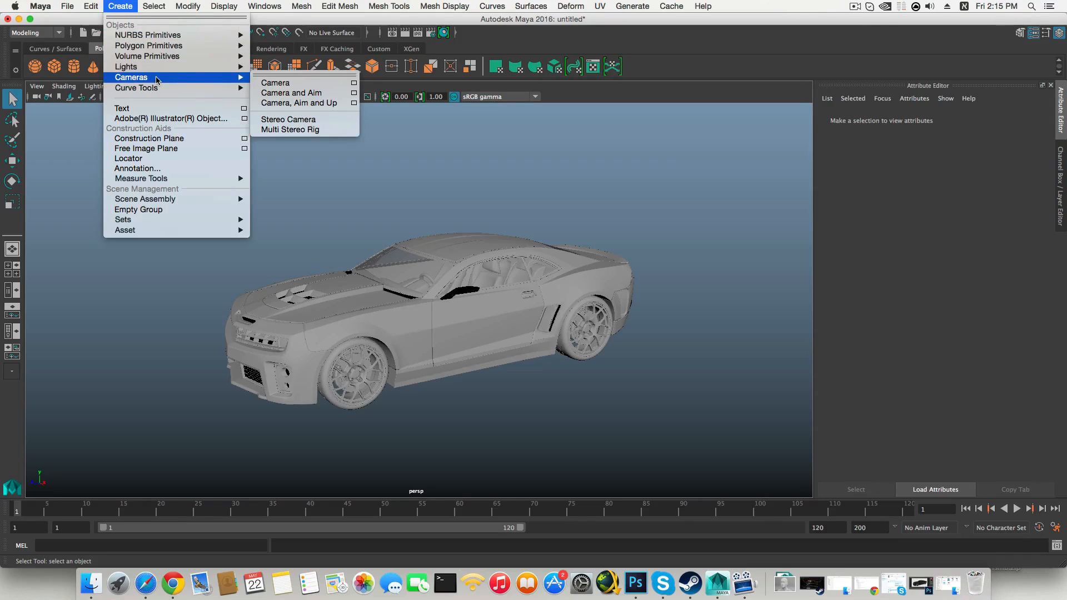
pyautogui.moveTo(219, 77)
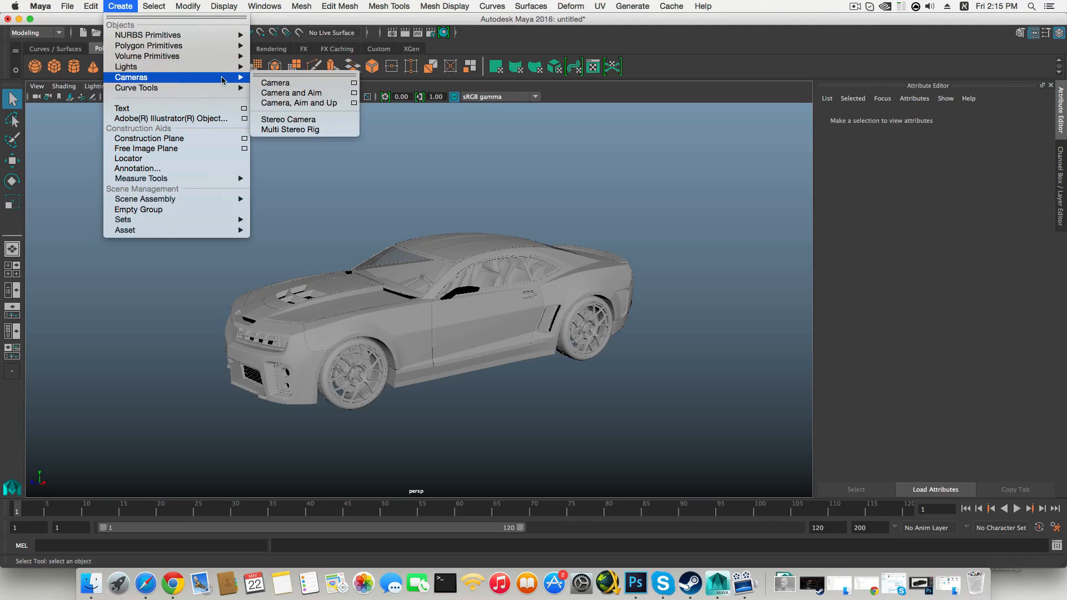
pyautogui.click(271, 84)
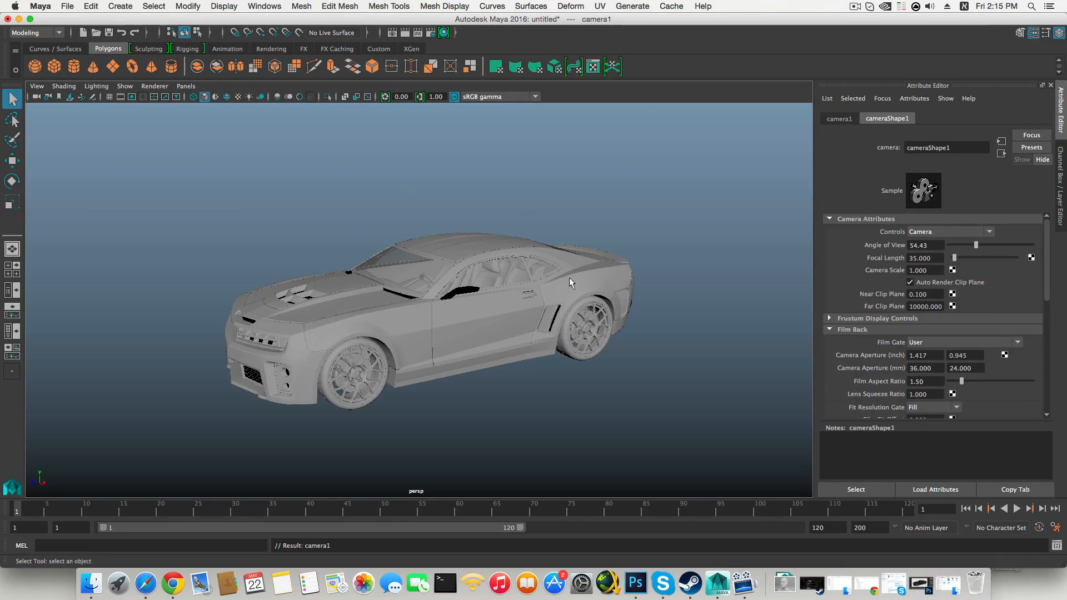
pyautogui.keyDown('alt'); pyautogui.moveTo(538, 363); pyautogui.dragTo(345, 350); pyautogui.keyUp('alt')
pyautogui.moveTo(439, 331)
pyautogui.keyDown('alt'); pyautogui.mouseDown()
pyautogui.moveTo(507, 369)
pyautogui.moveTo(444, 315)
pyautogui.mouseUp(); pyautogui.keyUp('alt')
pyautogui.scroll(5, 445, 312)
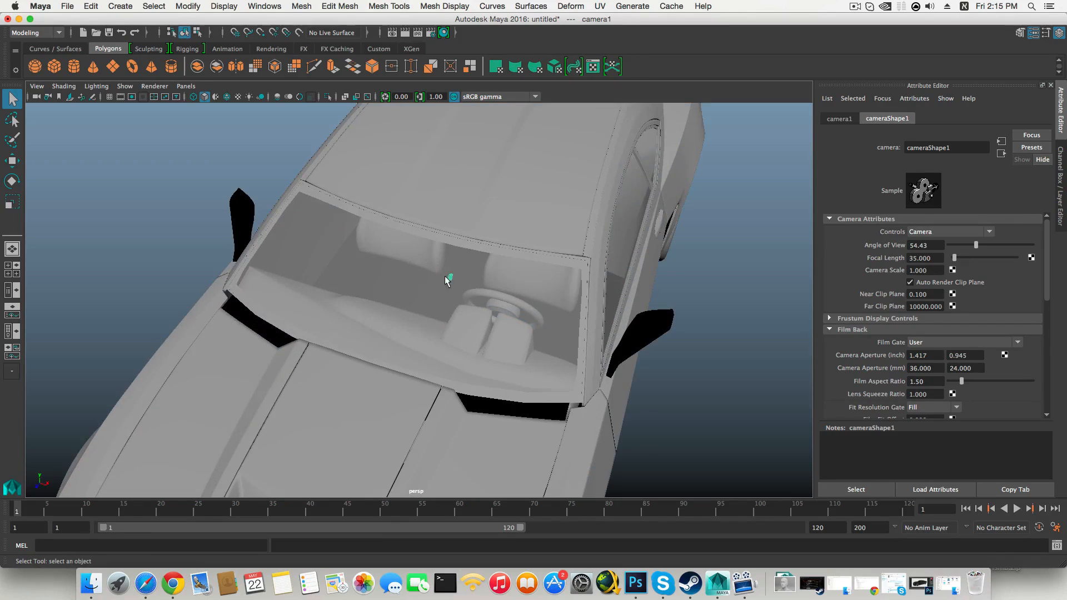
pyautogui.keyDown('alt'); pyautogui.moveTo(512, 325); pyautogui.dragTo(461, 310); pyautogui.keyUp('alt')
pyautogui.press('a')
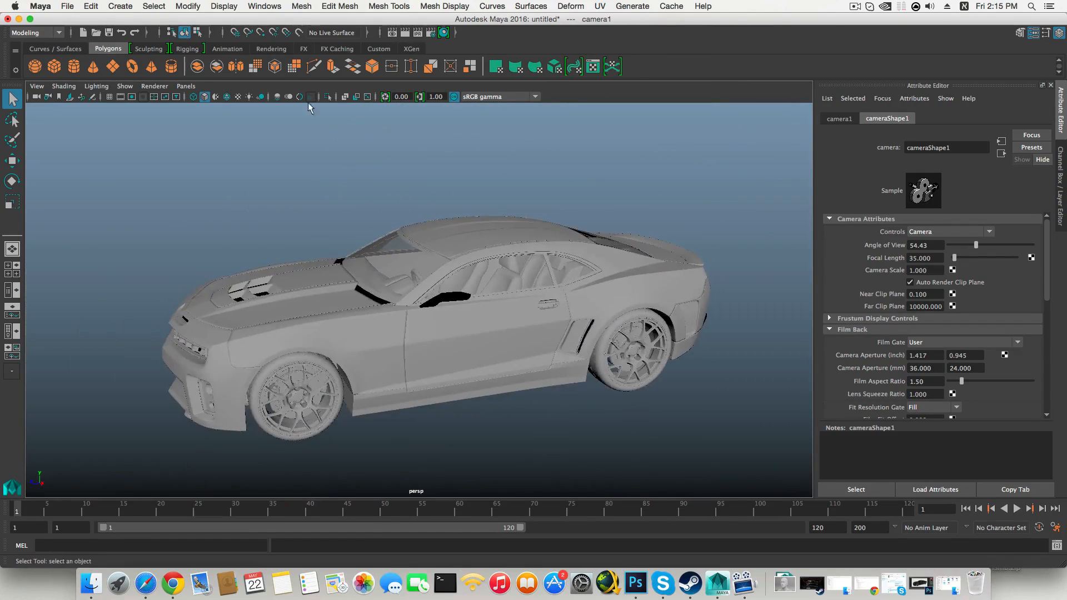
pyautogui.click(185, 86)
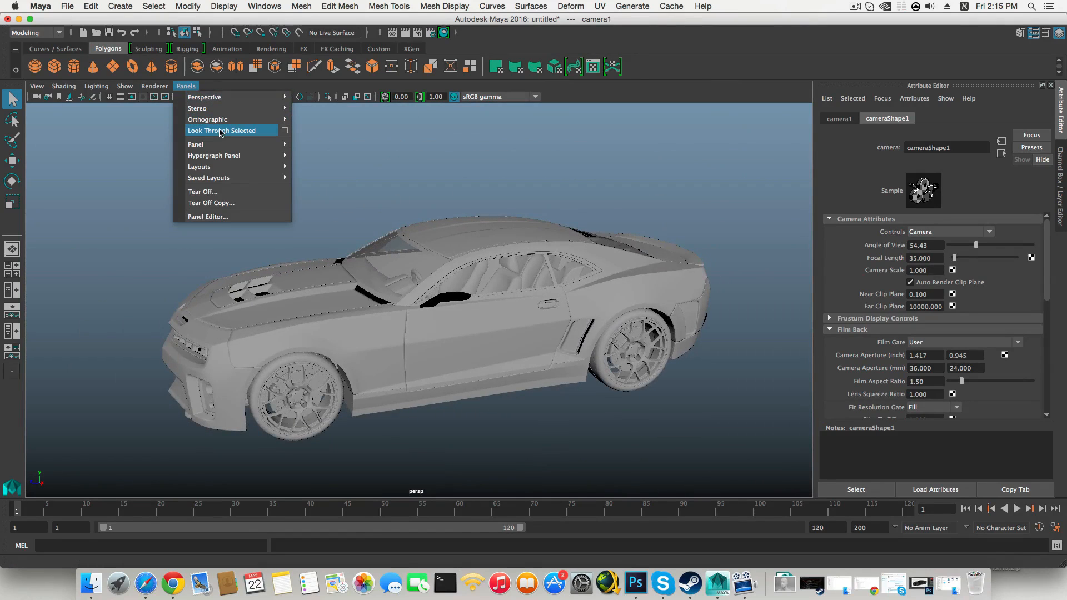
pyautogui.click(129, 158)
pyautogui.click(206, 228)
pyautogui.moveTo(206, 228)
pyautogui.keyDown('alt'); pyautogui.mouseDown()
pyautogui.moveTo(236, 266)
pyautogui.moveTo(245, 255)
pyautogui.moveTo(193, 228)
pyautogui.mouseUp(); pyautogui.keyUp('alt')
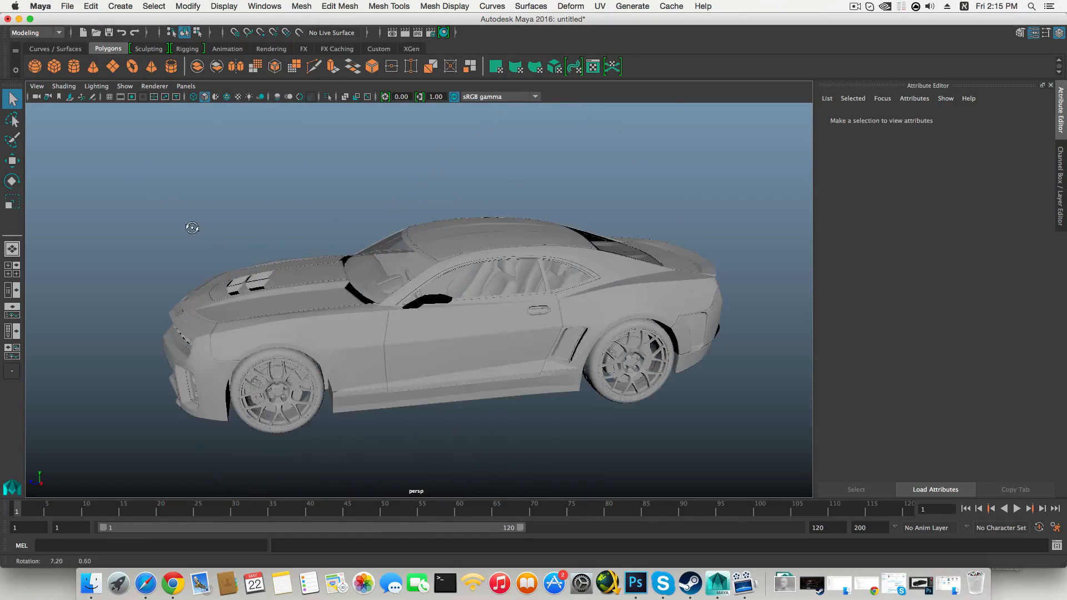
# Show the Outliner beside the perspective view, select camera1 and look through it
pyautogui.click(12, 290)
pyautogui.click(78, 201)
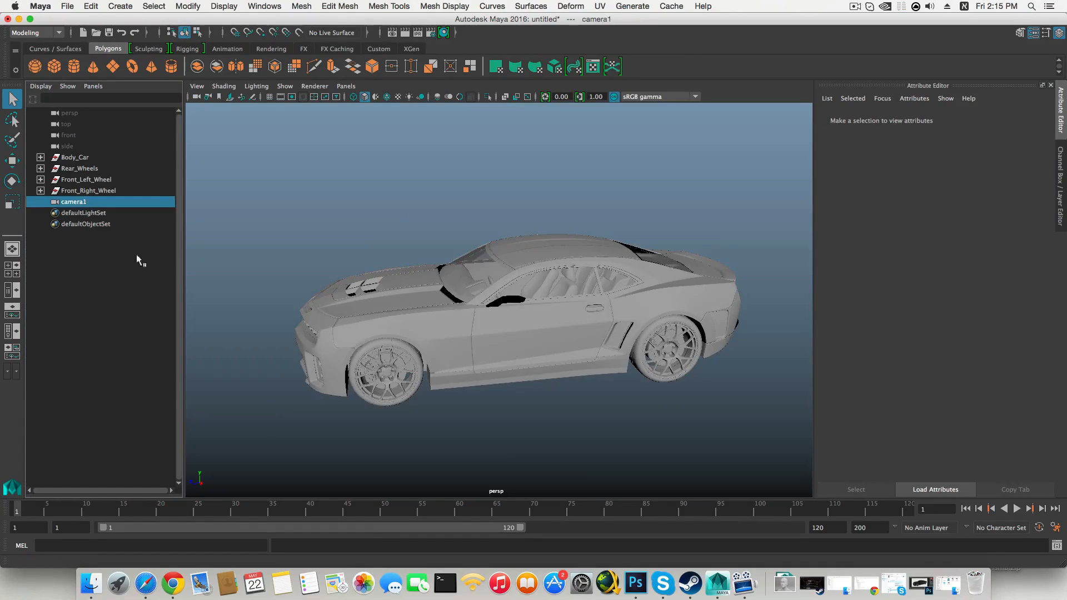
pyautogui.click(350, 88)
pyautogui.click(383, 140)
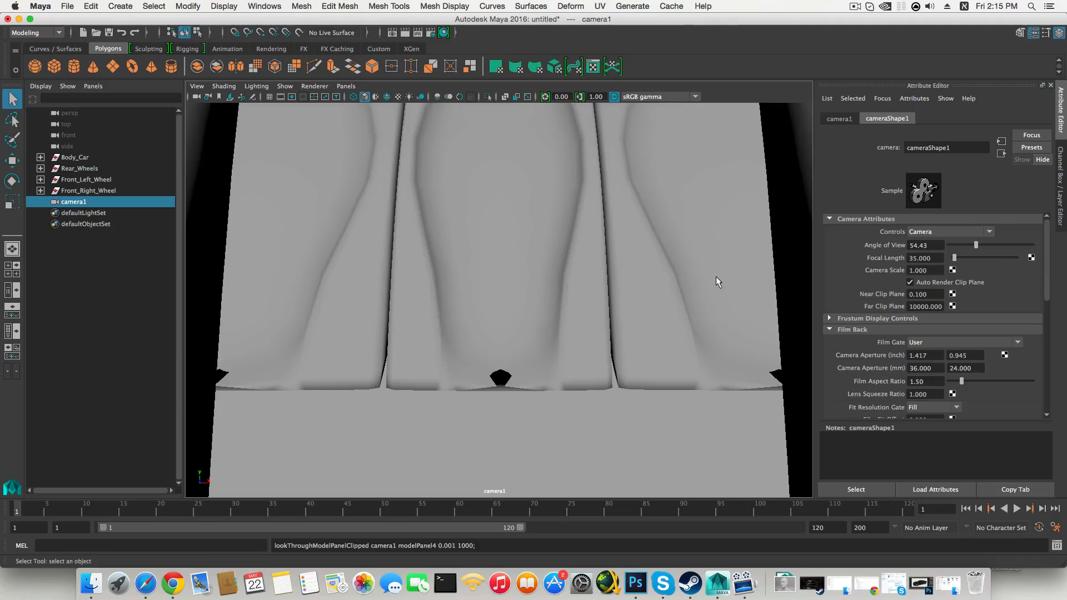
# Position camera1 outside the car so that it captures the whole body from a front-side angle
pyautogui.keyDown('alt'); pyautogui.moveTo(717, 282); pyautogui.dragTo(268, 256, button='right'); pyautogui.keyUp('alt')
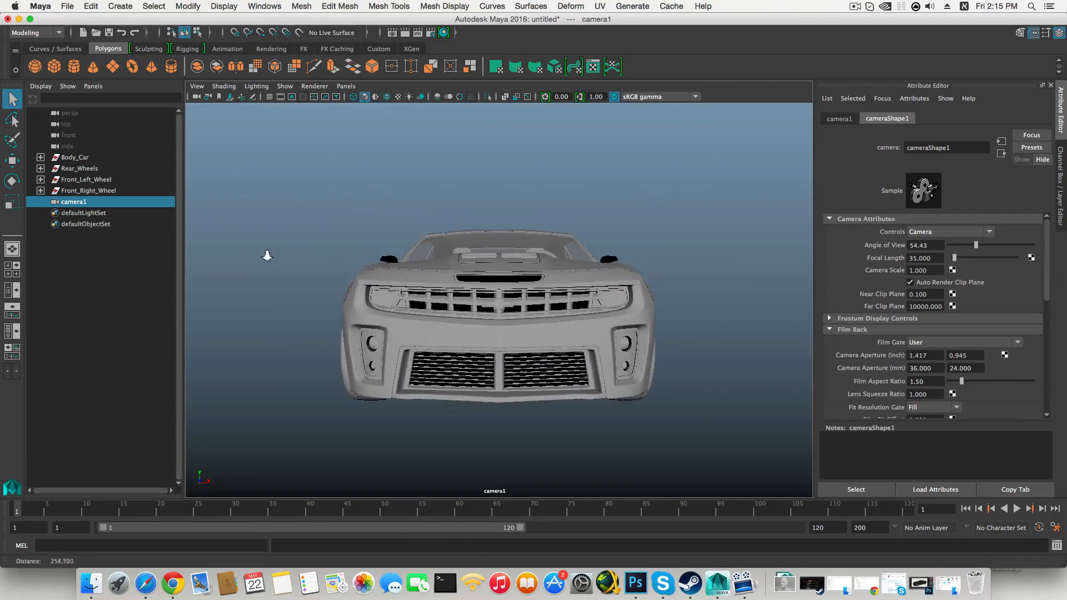
pyautogui.keyDown('alt'); pyautogui.moveTo(267, 256); pyautogui.dragTo(477, 290); pyautogui.keyUp('alt')
pyautogui.keyDown('alt'); pyautogui.moveTo(476, 290); pyautogui.dragTo(522, 308, button='right'); pyautogui.keyUp('alt')
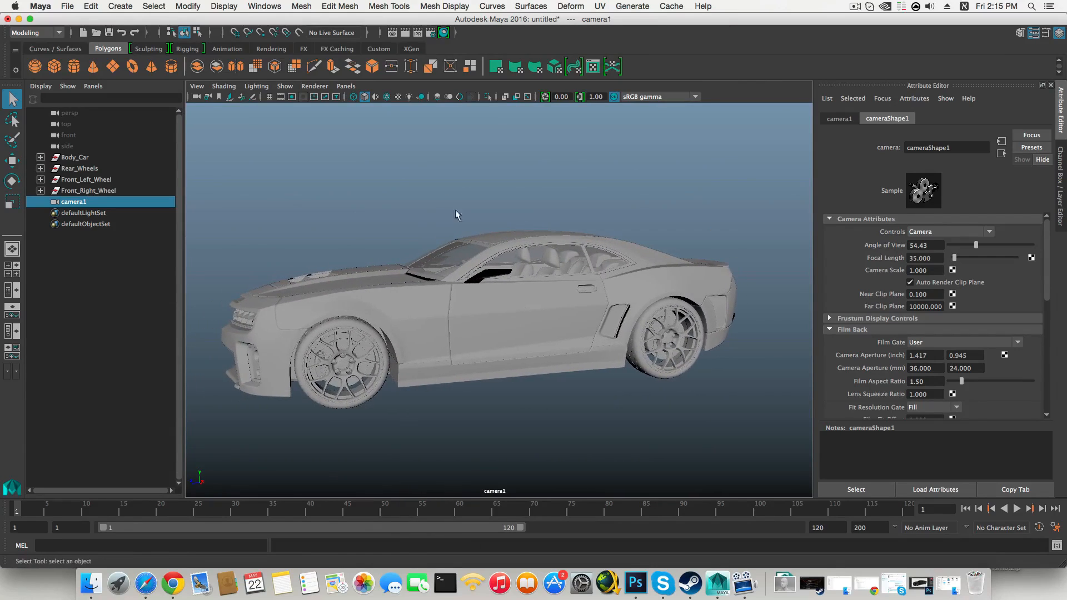
# Turn on the resolution gate and frame the whole car inside it in a three-quarter front view
pyautogui.click(292, 98)
pyautogui.keyDown('alt'); pyautogui.moveTo(412, 279); pyautogui.dragTo(417, 281); pyautogui.keyUp('alt')
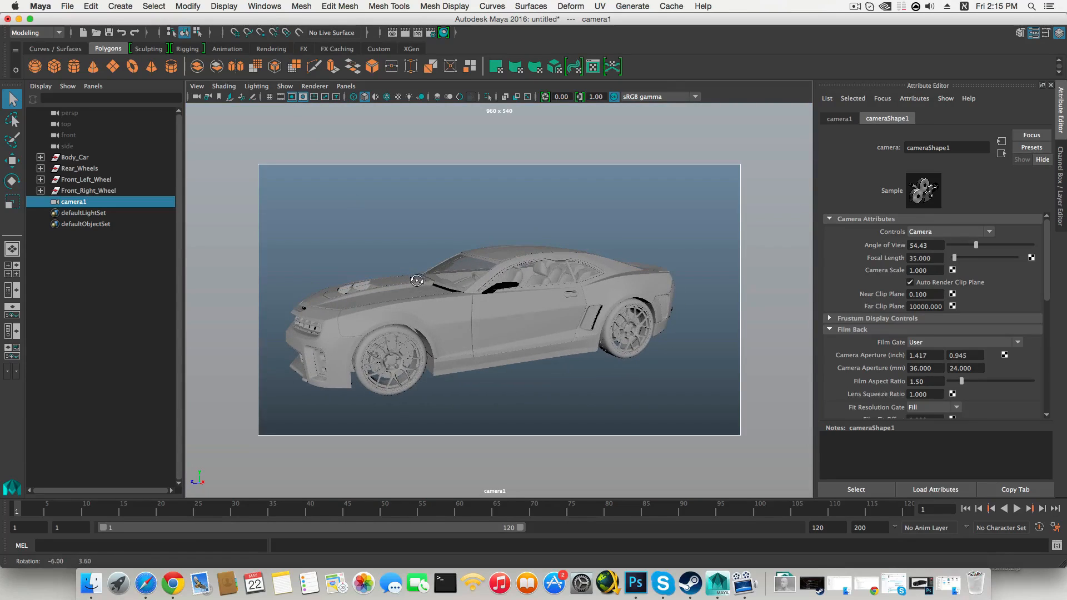
pyautogui.keyDown('alt'); pyautogui.moveTo(417, 280); pyautogui.dragTo(448, 284, button='right'); pyautogui.keyUp('alt')
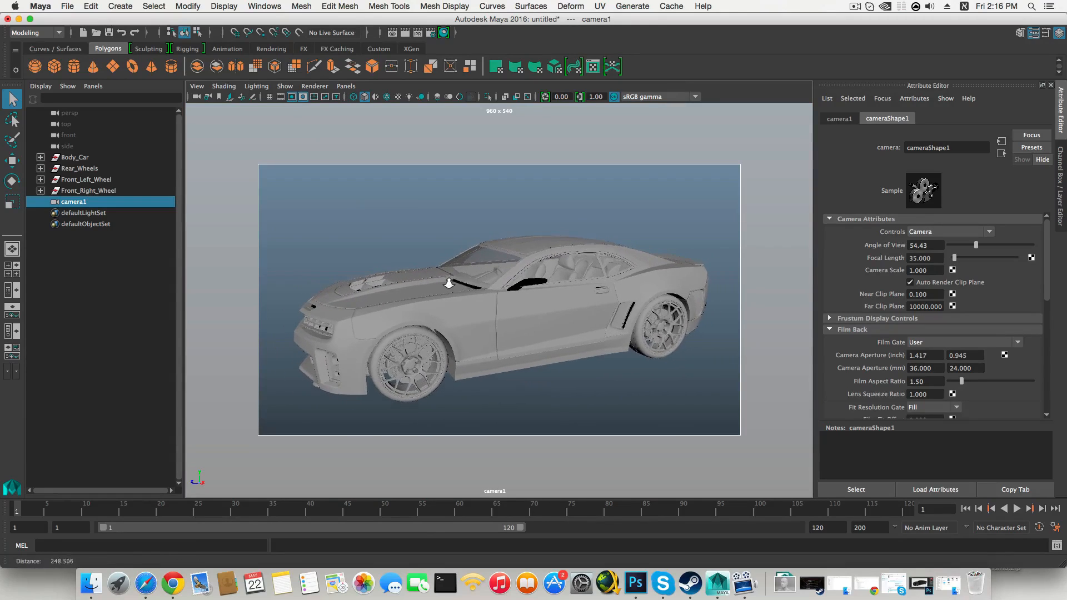
pyautogui.keyDown('alt'); pyautogui.moveTo(448, 284); pyautogui.dragTo(461, 283); pyautogui.keyUp('alt')
pyautogui.keyDown('alt'); pyautogui.moveTo(461, 284); pyautogui.dragTo(438, 281, button='right'); pyautogui.keyUp('alt')
pyautogui.keyDown('alt'); pyautogui.moveTo(439, 281); pyautogui.dragTo(468, 294, button='middle'); pyautogui.keyUp('alt')
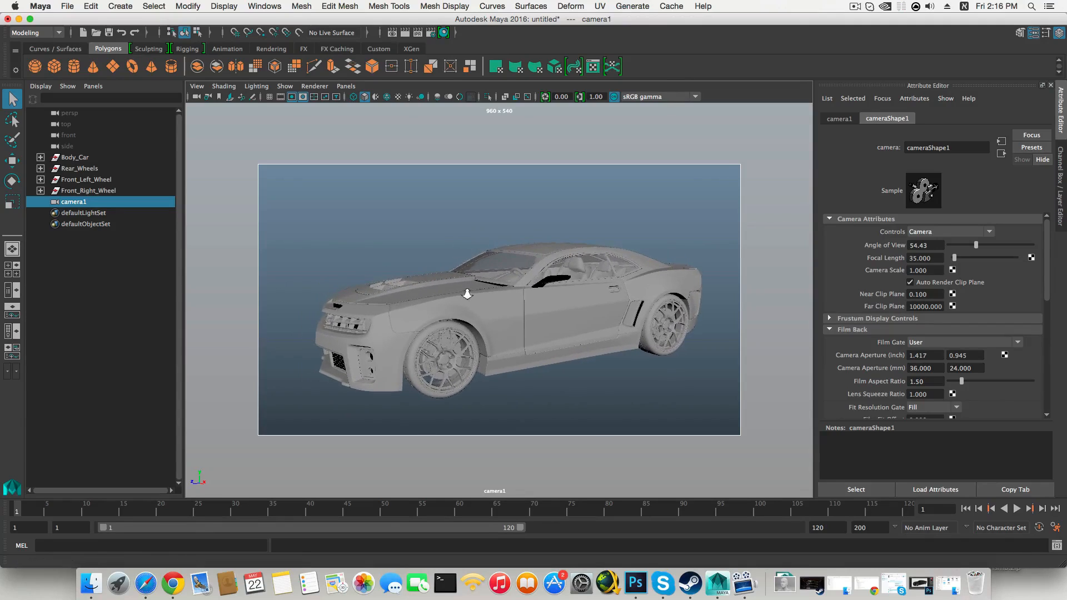
pyautogui.keyDown('alt'); pyautogui.moveTo(467, 294); pyautogui.dragTo(474, 293, button='right'); pyautogui.keyUp('alt')
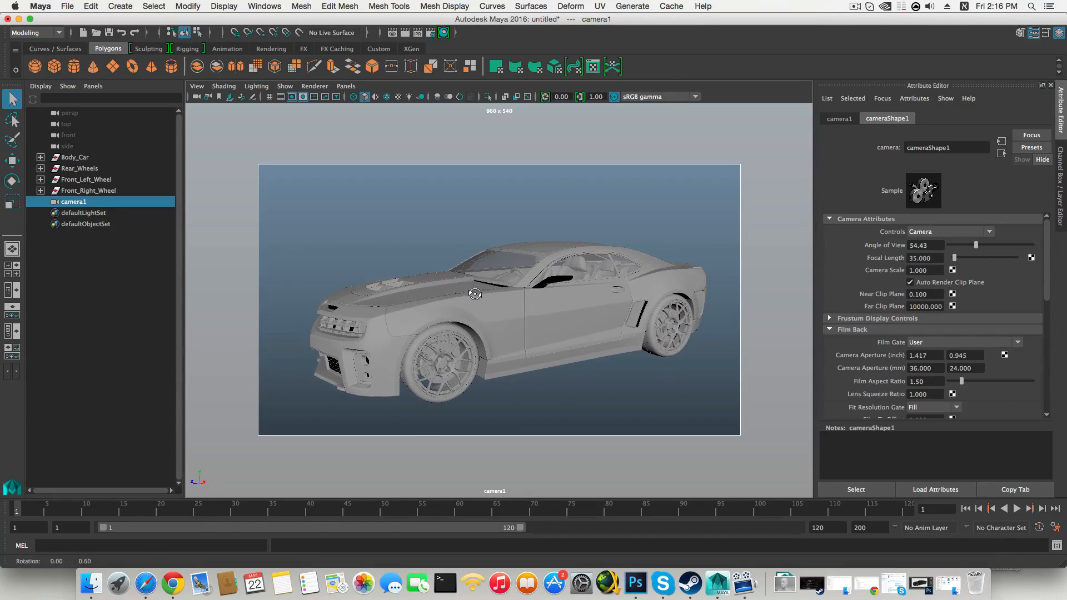
# Save the current camera1 view as a new bookmark in the Bookmark Editor and close the editor
pyautogui.click(201, 89)
pyautogui.moveTo(240, 242)
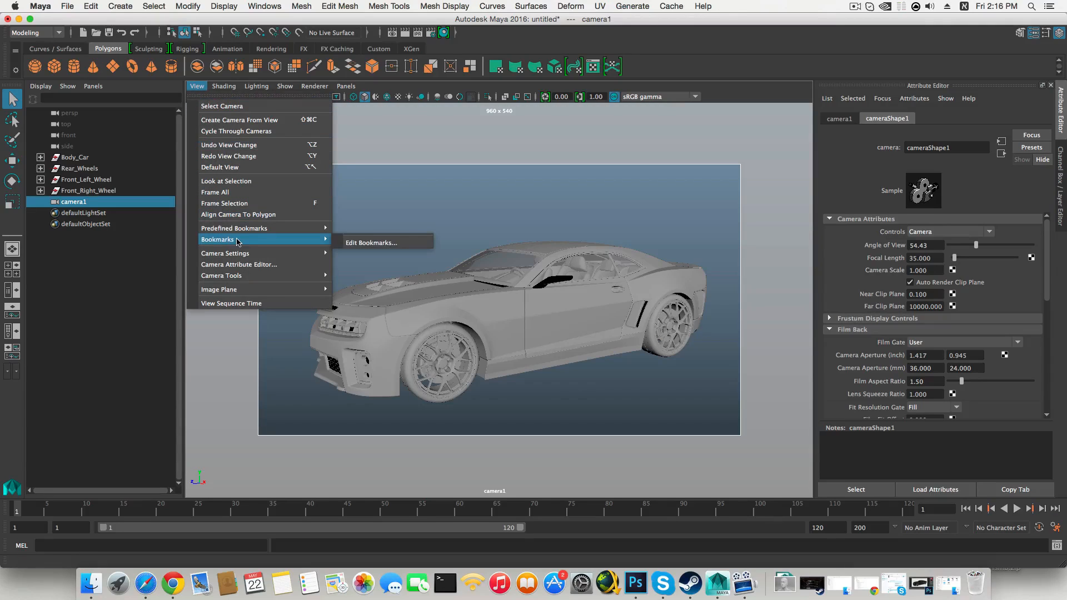
pyautogui.click(366, 242)
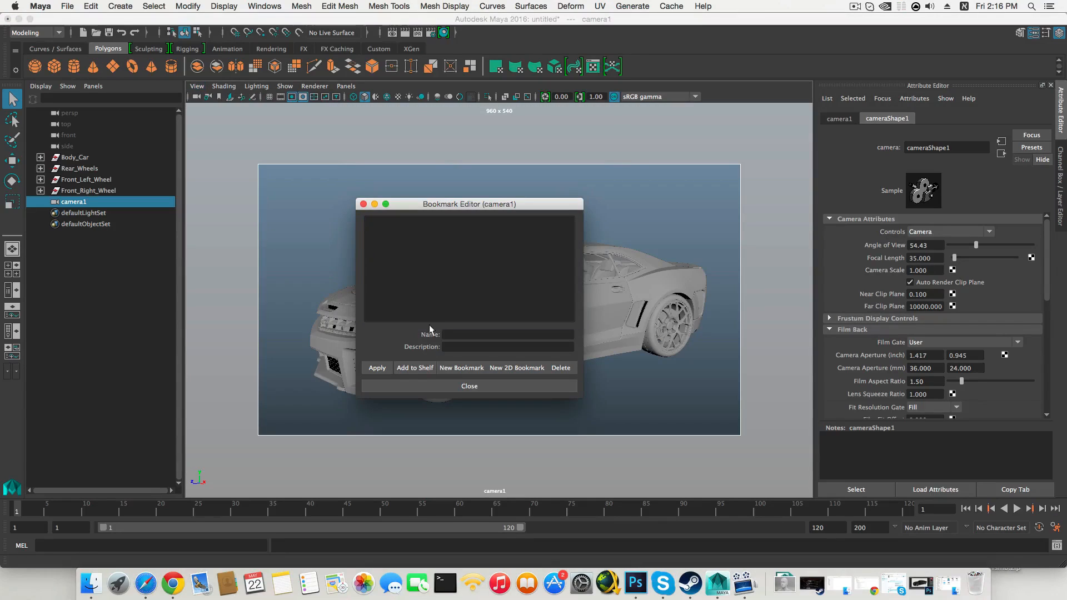
pyautogui.click(457, 368)
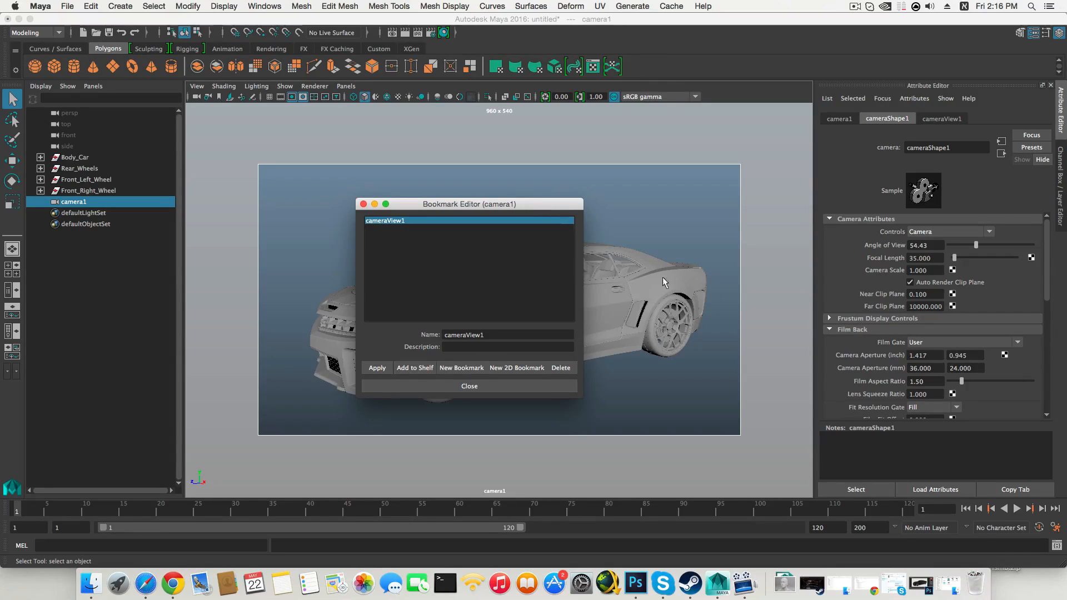
pyautogui.moveTo(545, 208); pyautogui.dragTo(454, 204)
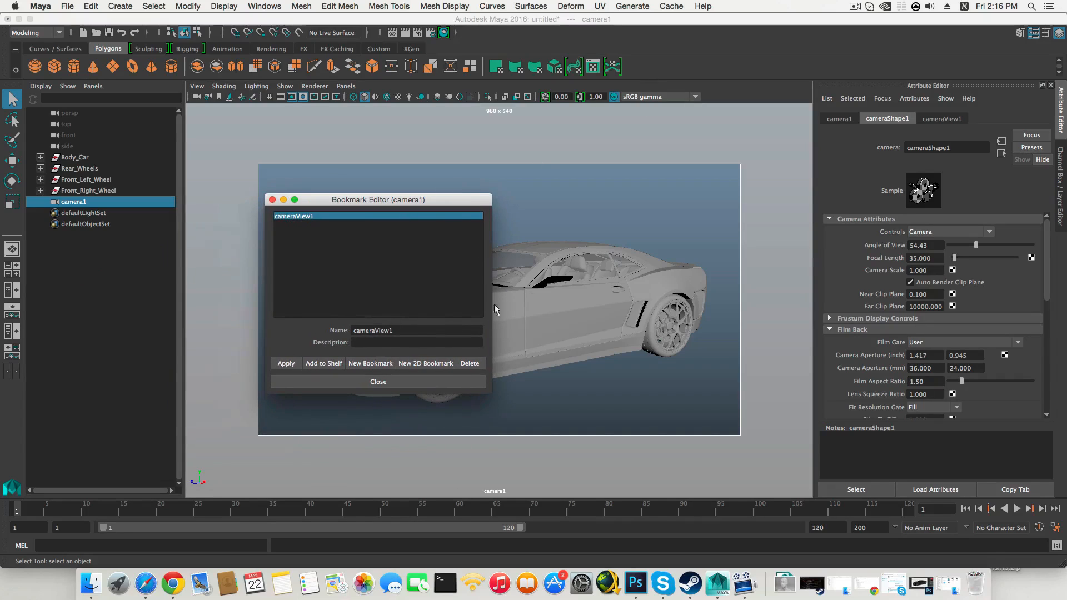
pyautogui.click(361, 384)
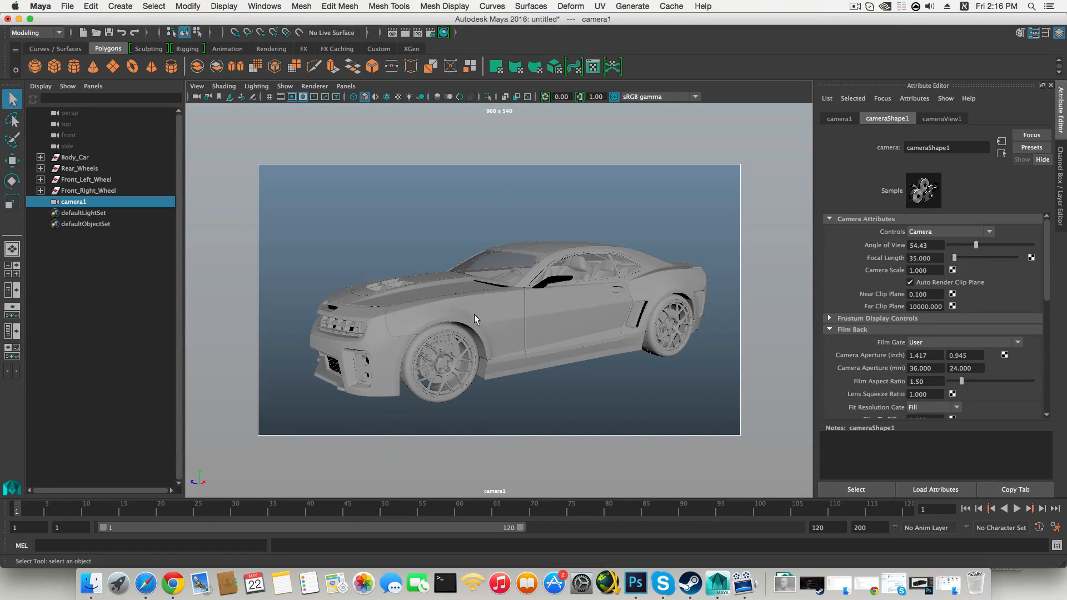
# Select all meshes of the car and assign them a new Use Background material
pyautogui.moveTo(251, 160); pyautogui.dragTo(426, 334)
pyautogui.moveTo(727, 453); pyautogui.dragTo(728, 454)
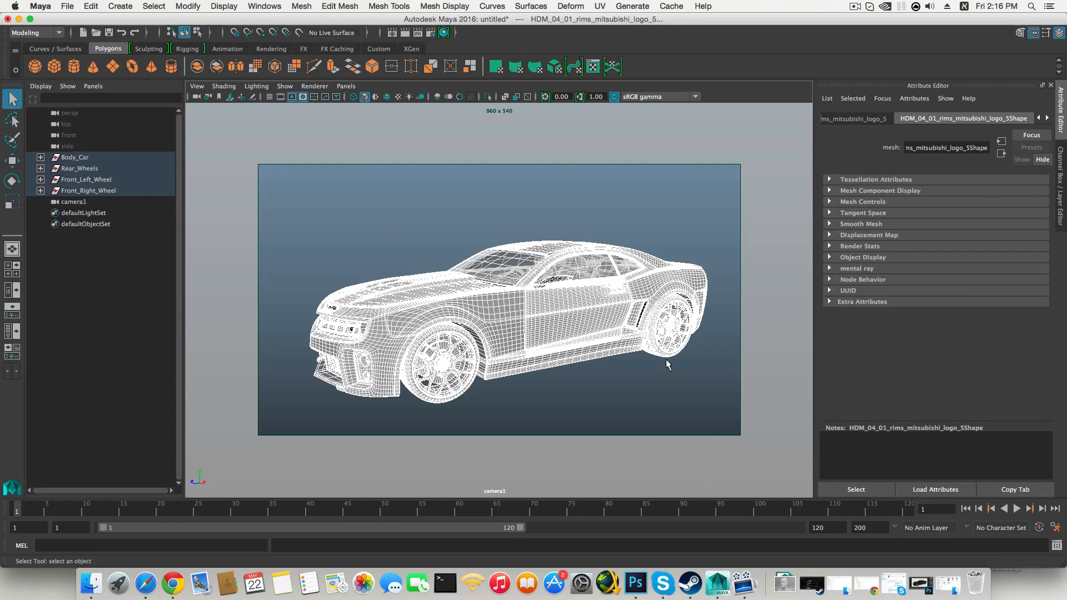
pyautogui.moveTo(606, 269); pyautogui.dragTo(689, 578, button='right')
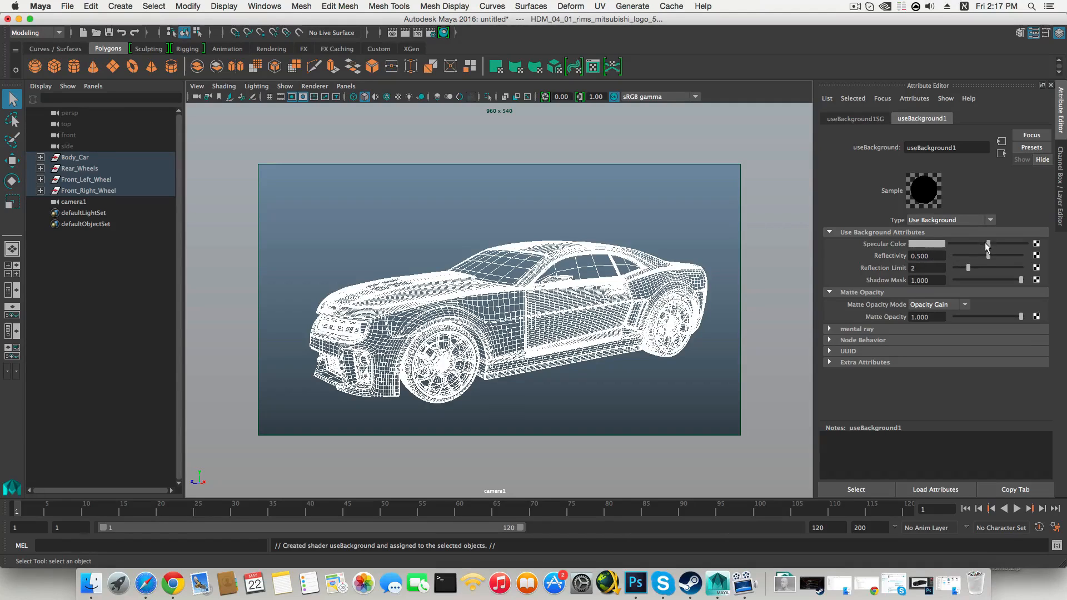
# Set the Use Background material's Specular Color to black and its Reflectivity, Reflection Limit and Shadow Mask to 0
pyautogui.moveTo(988, 248); pyautogui.dragTo(950, 250)
pyautogui.moveTo(988, 254); pyautogui.dragTo(948, 255)
pyautogui.moveTo(1020, 281); pyautogui.dragTo(954, 284)
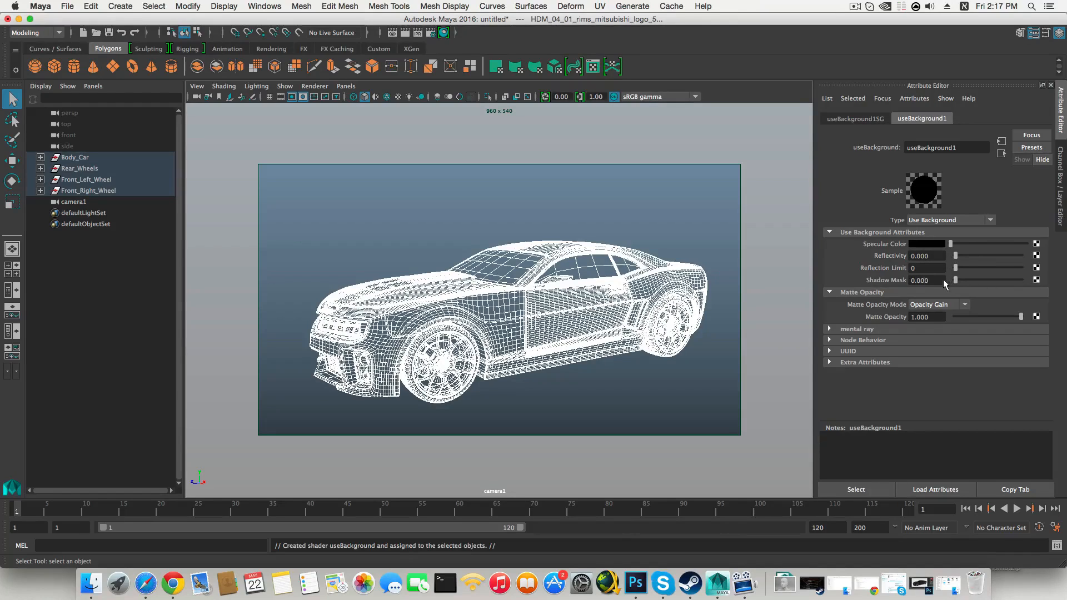
# Set the Use Background material's Matte Opacity Mode to Solid Matte
pyautogui.click(864, 292)
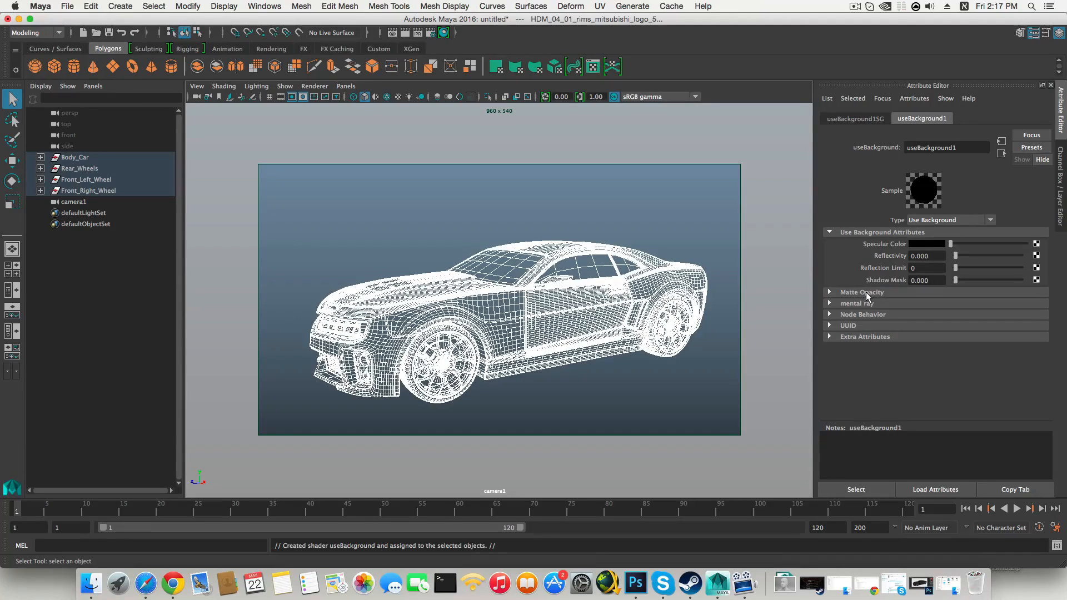
pyautogui.click(866, 292)
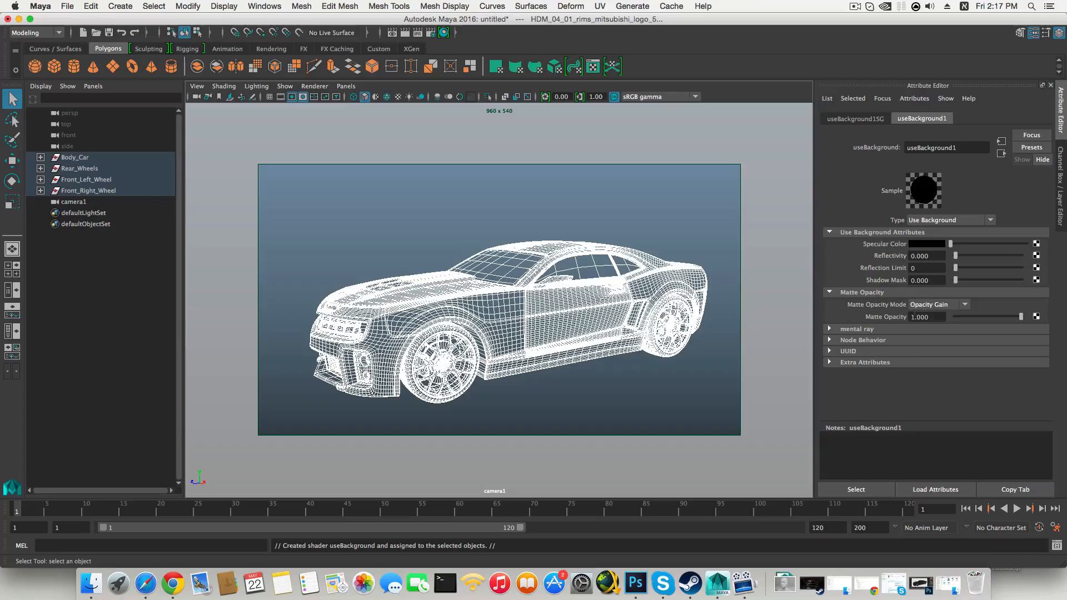
pyautogui.click(966, 305)
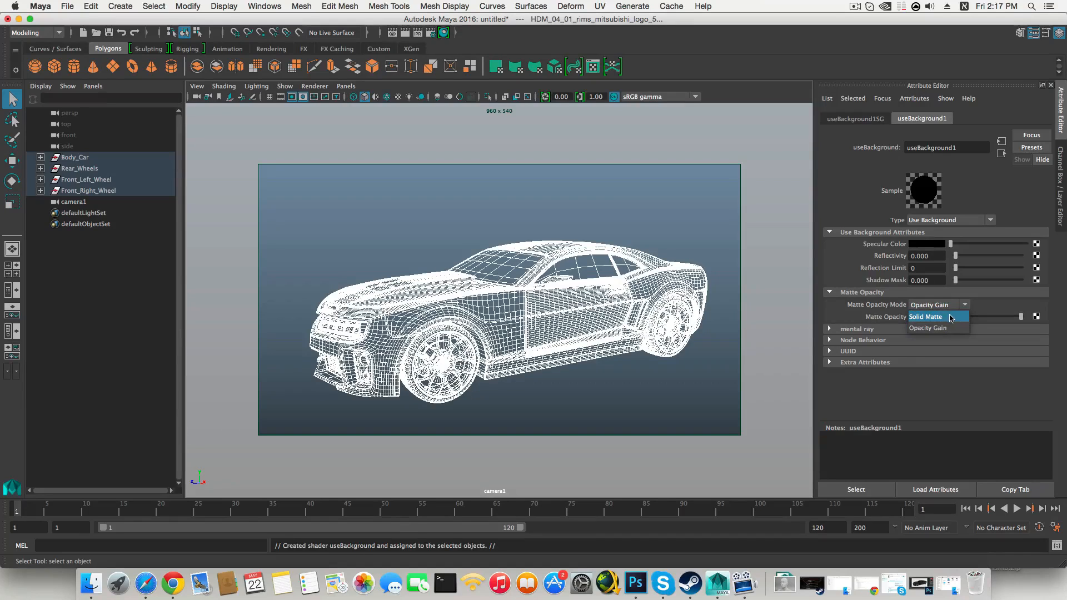
pyautogui.click(944, 317)
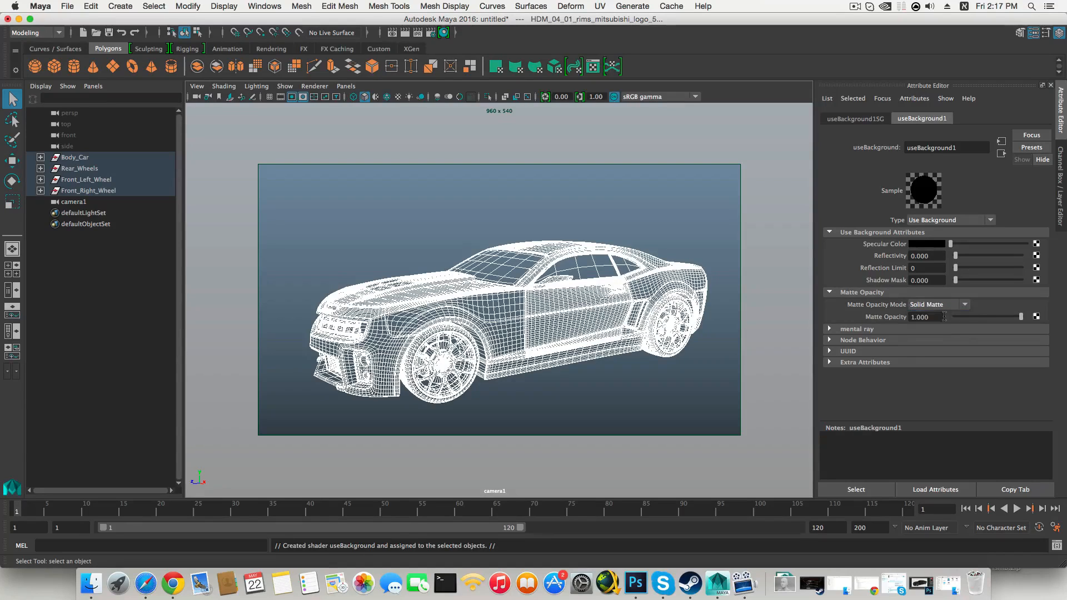
# Open the Render Settings and choose mental ray as the renderer
pyautogui.click(431, 34)
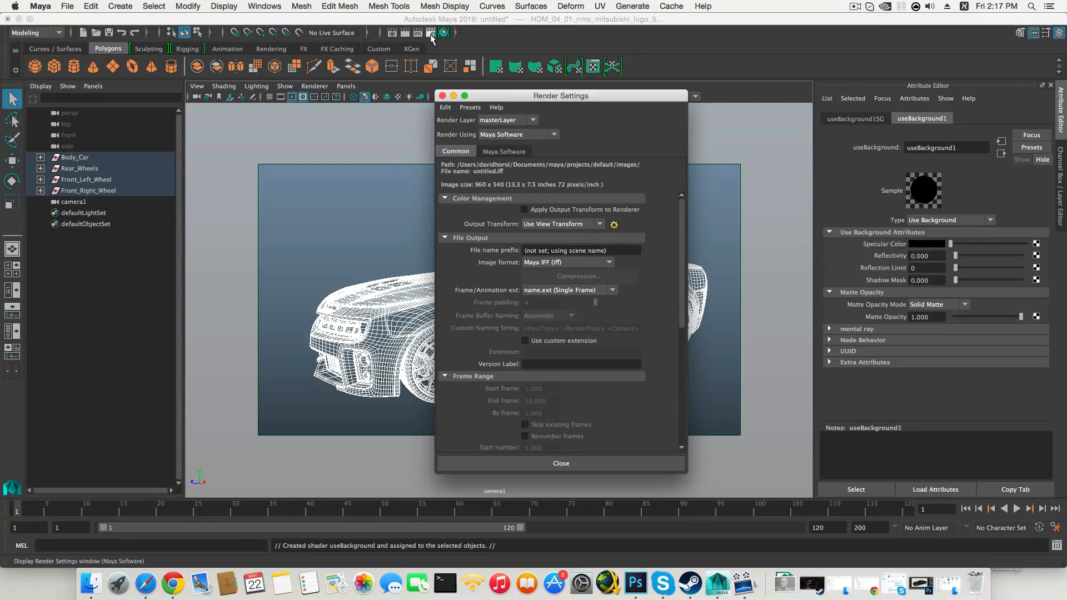
pyautogui.moveTo(568, 104); pyautogui.dragTo(569, 89)
pyautogui.click(558, 118)
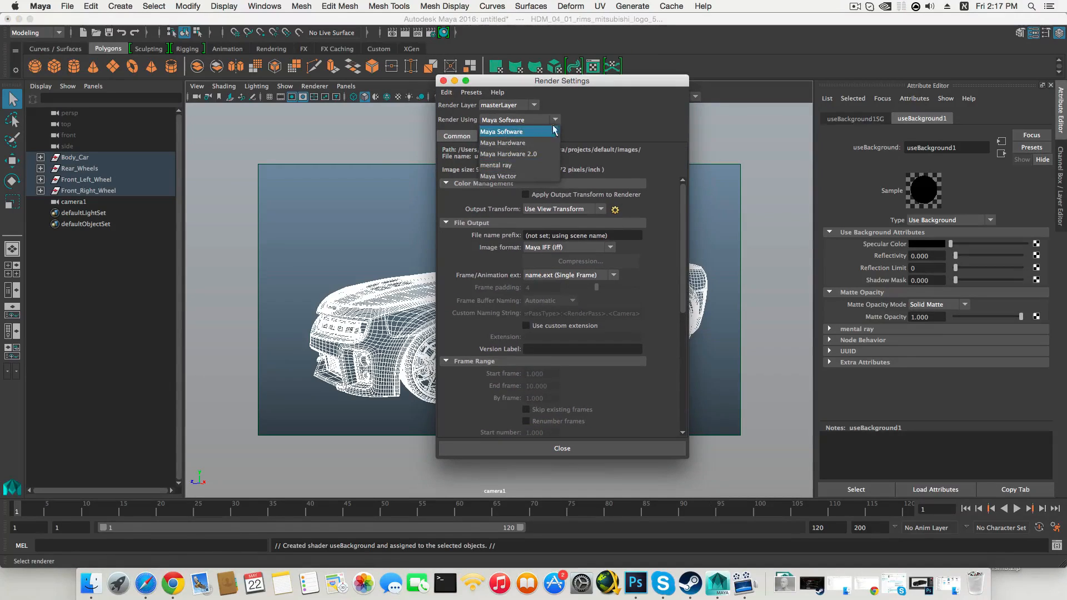
pyautogui.click(538, 165)
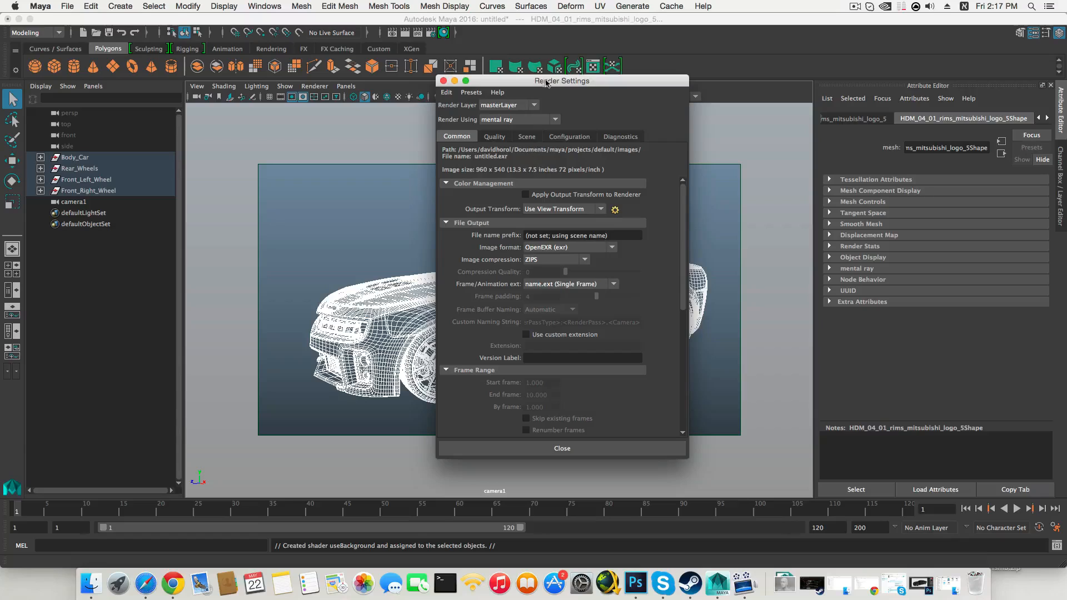
pyautogui.moveTo(550, 78); pyautogui.dragTo(549, 62)
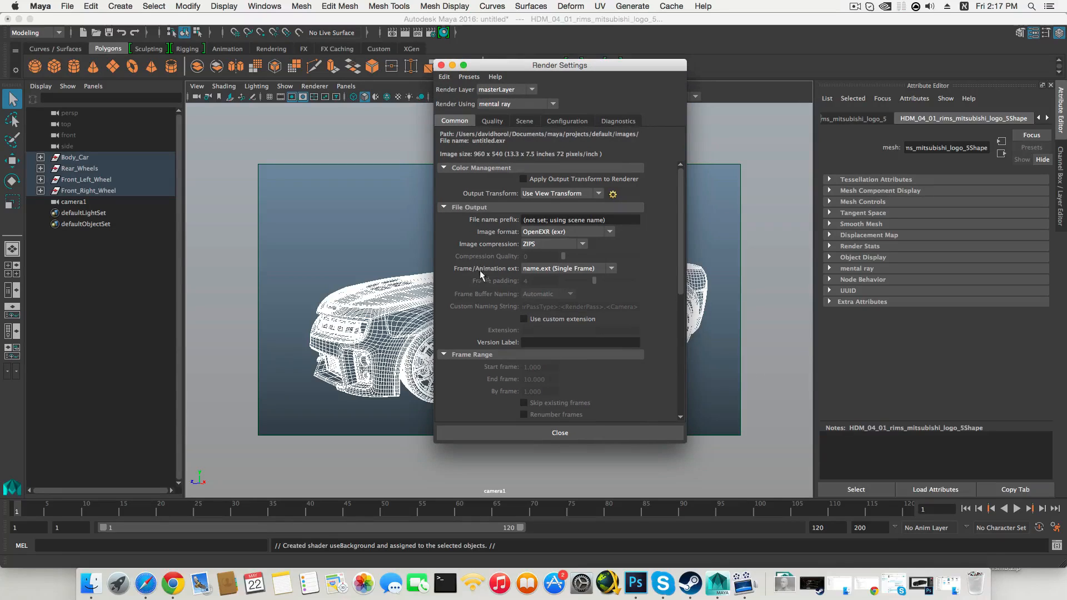
# Set the render image size to the HD 1080 preset
pyautogui.scroll(-5, 488, 257)
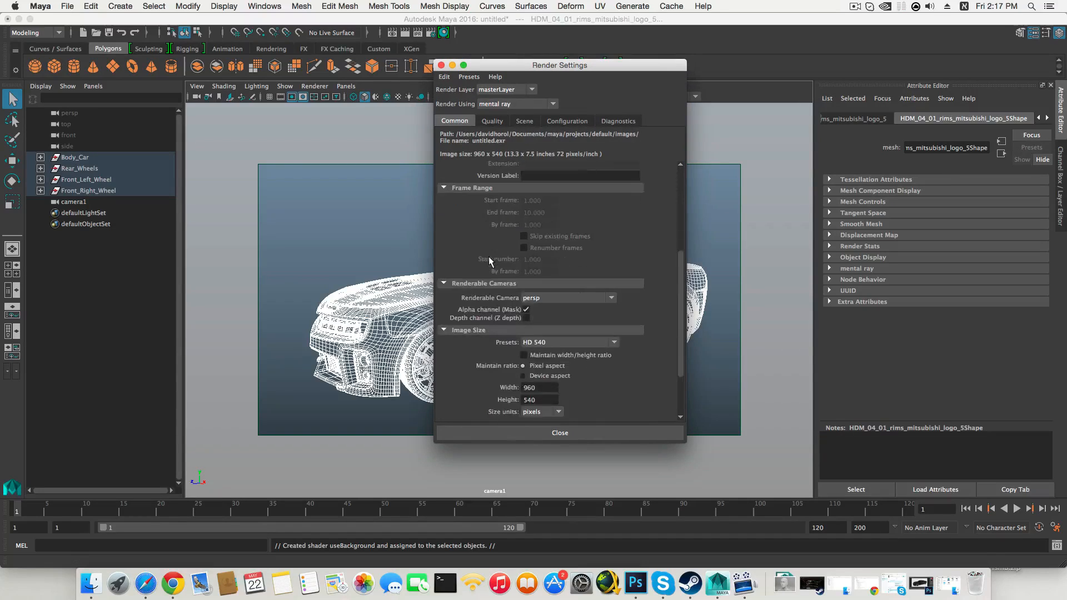
pyautogui.click(561, 342)
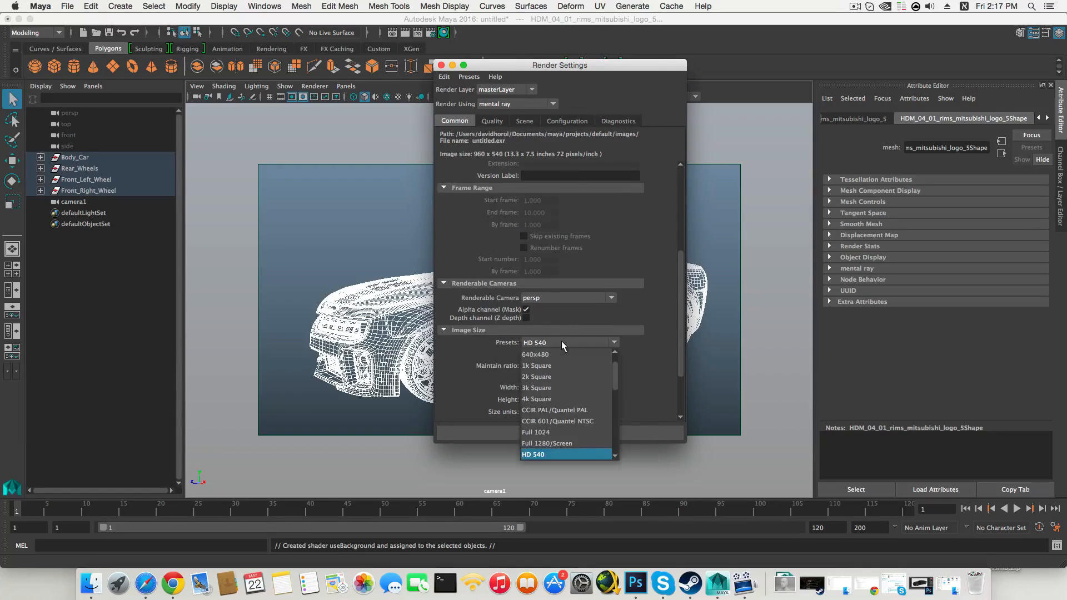
pyautogui.scroll(-2, 556, 422)
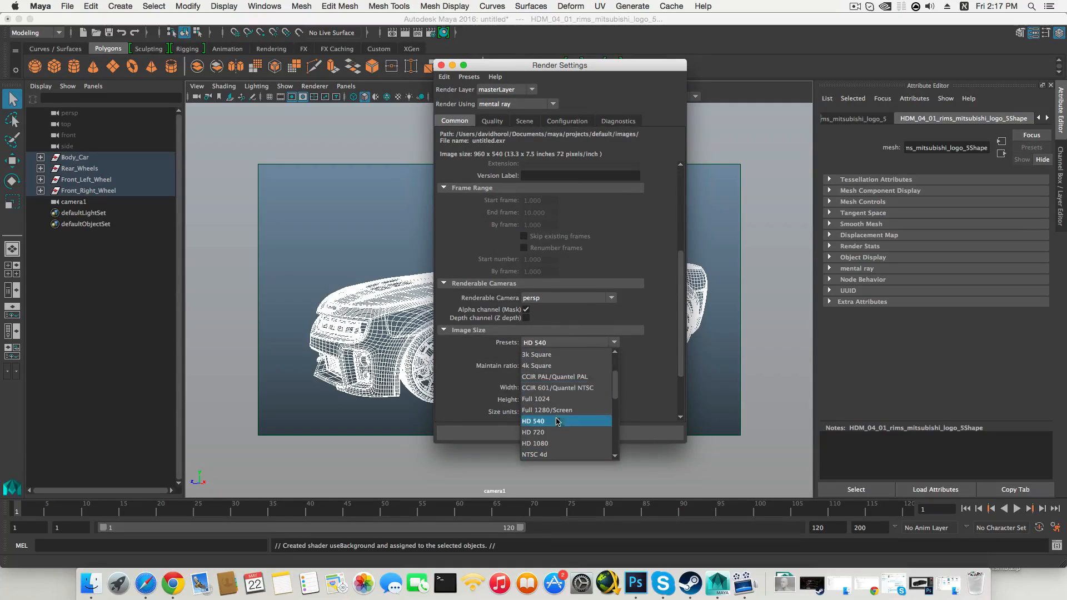
pyautogui.click(554, 447)
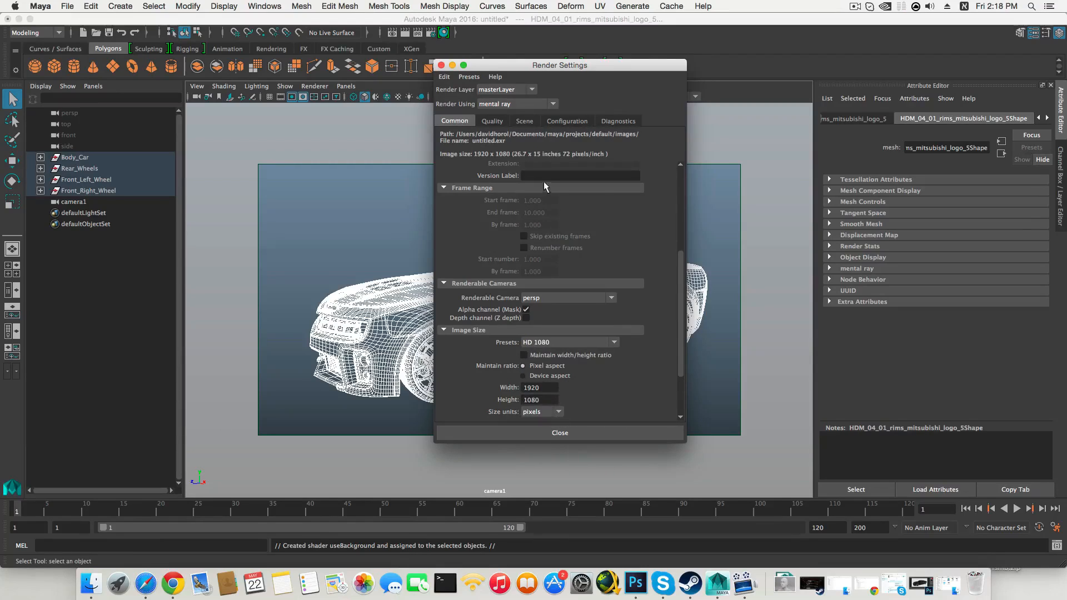
pyautogui.scroll(3, 543, 181)
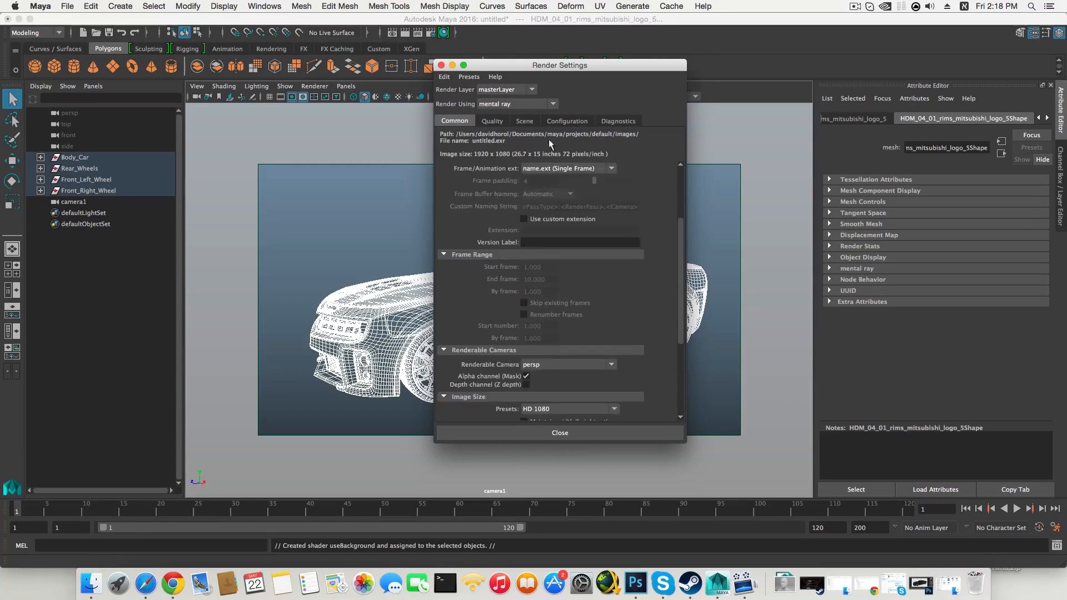
# Change the sampling mode in mental ray's legacy quality options to Legacy Sampling Mode
pyautogui.click(493, 121)
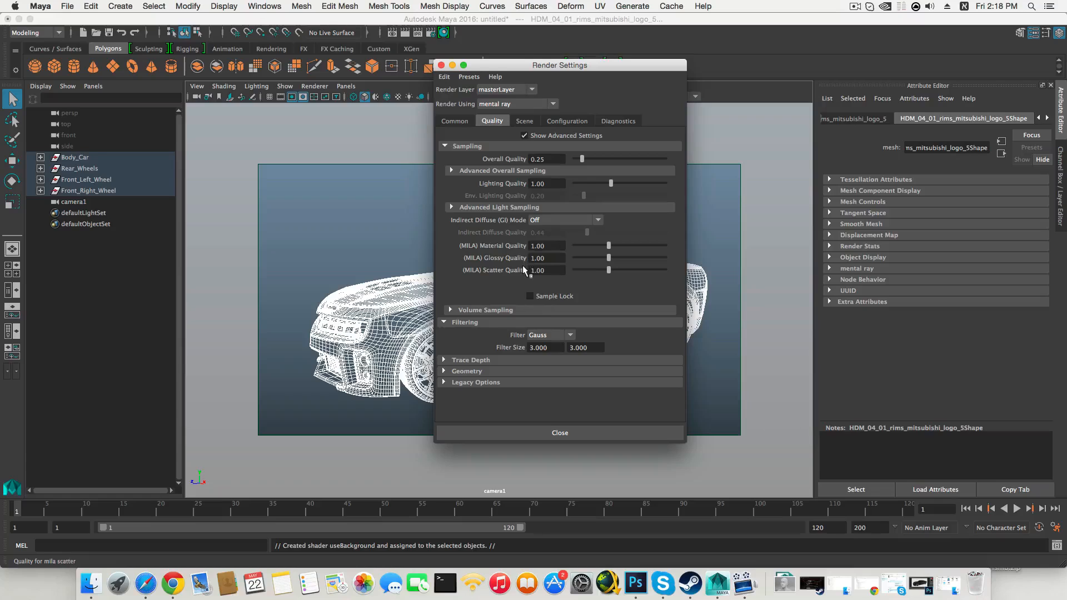
pyautogui.click(462, 383)
pyautogui.scroll(-3, 482, 382)
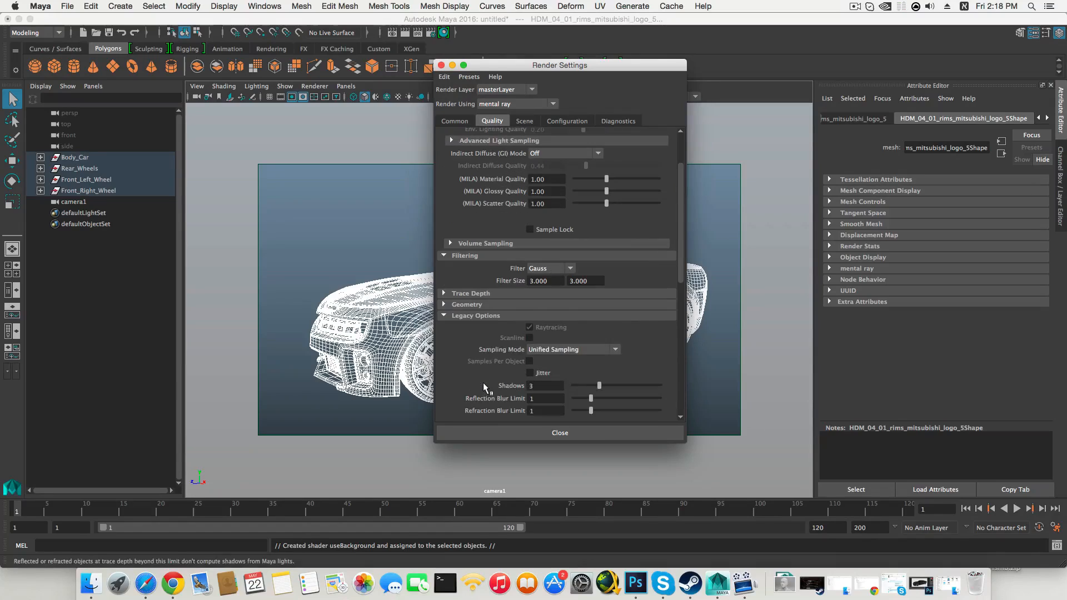
pyautogui.click(567, 348)
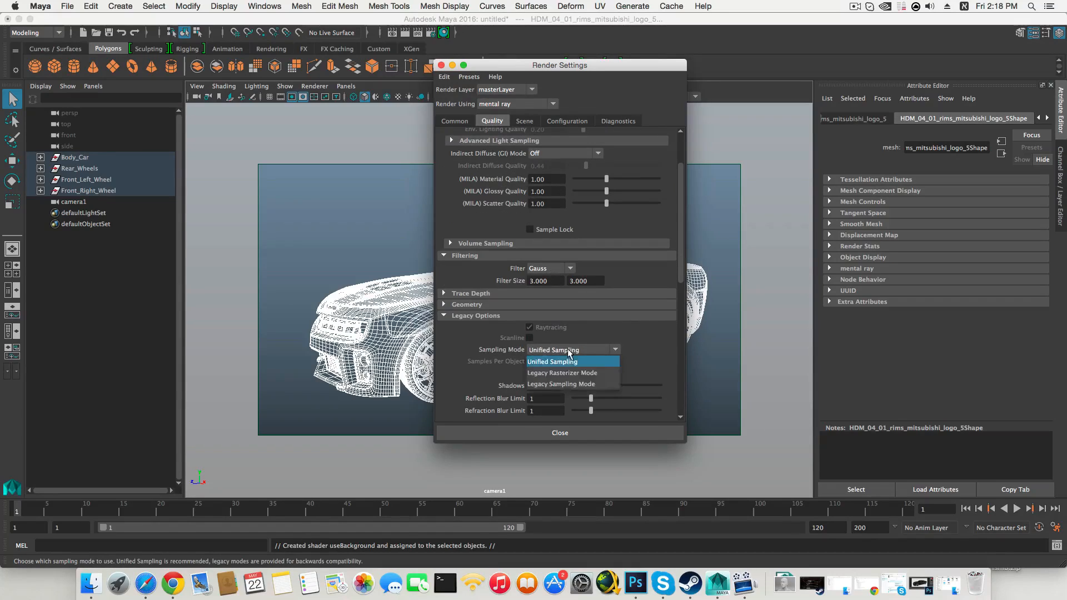
pyautogui.click(567, 384)
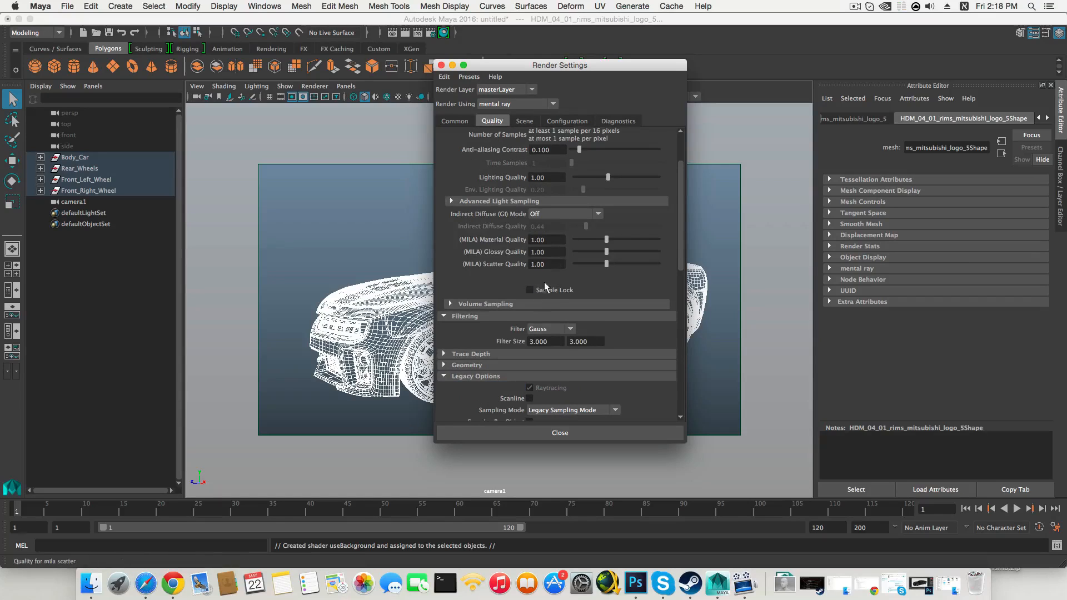
pyautogui.scroll(3, 541, 270)
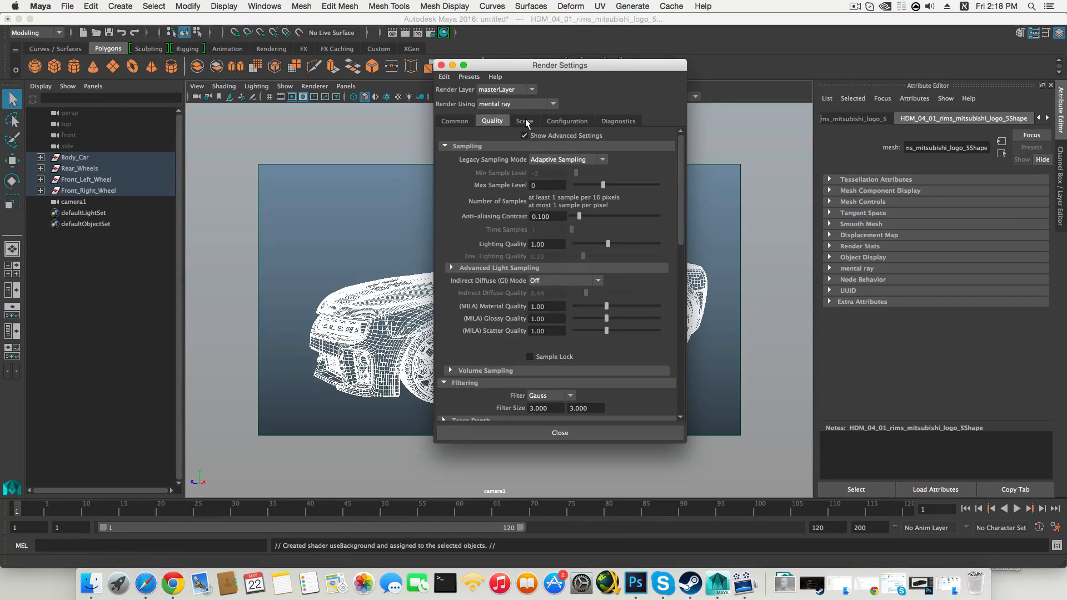
# Enable contour rendering in the mental ray configuration and set its Over-Sample value to 3
pyautogui.click(579, 121)
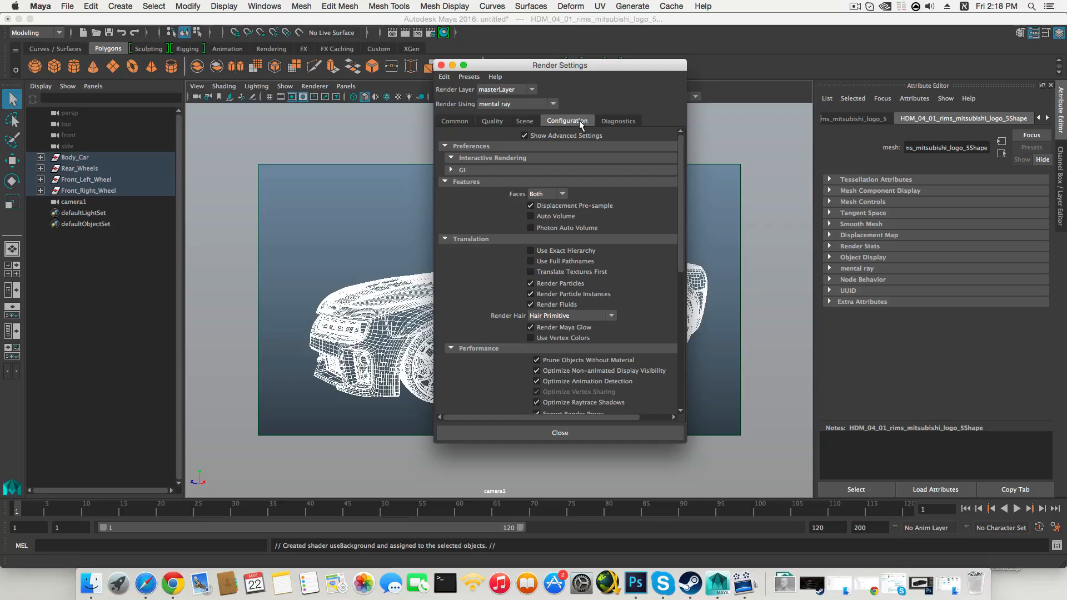
pyautogui.scroll(-10, 538, 338)
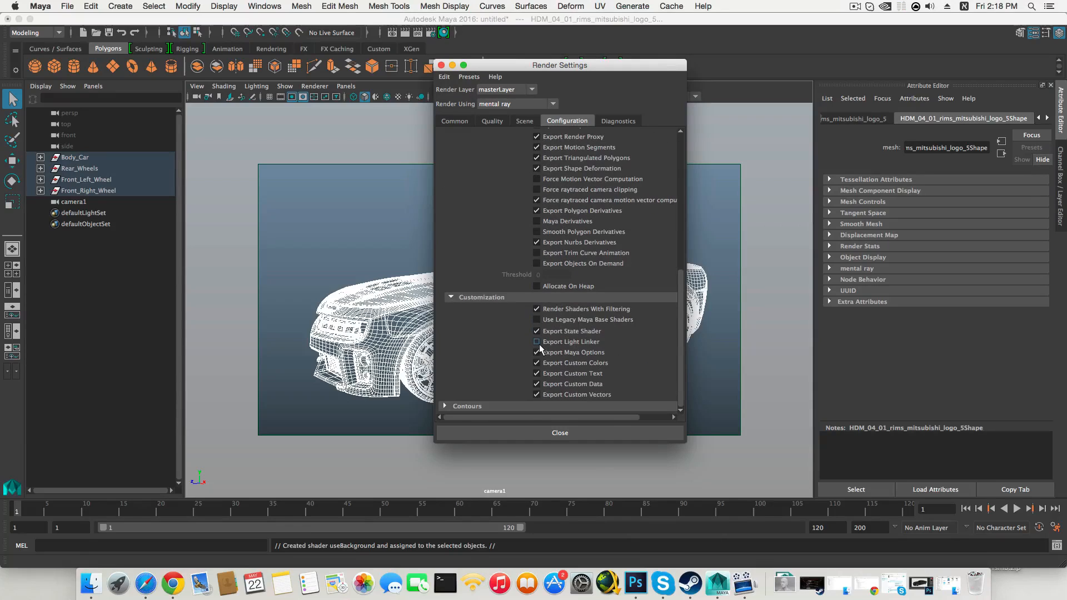
pyautogui.click(490, 403)
pyautogui.scroll(-5, 495, 372)
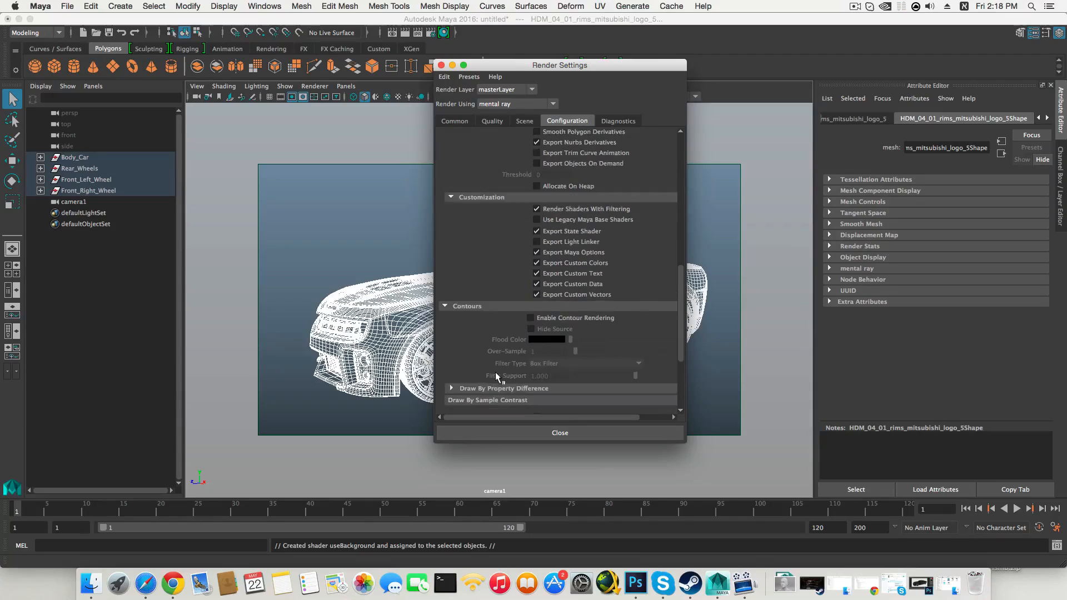
pyautogui.click(530, 318)
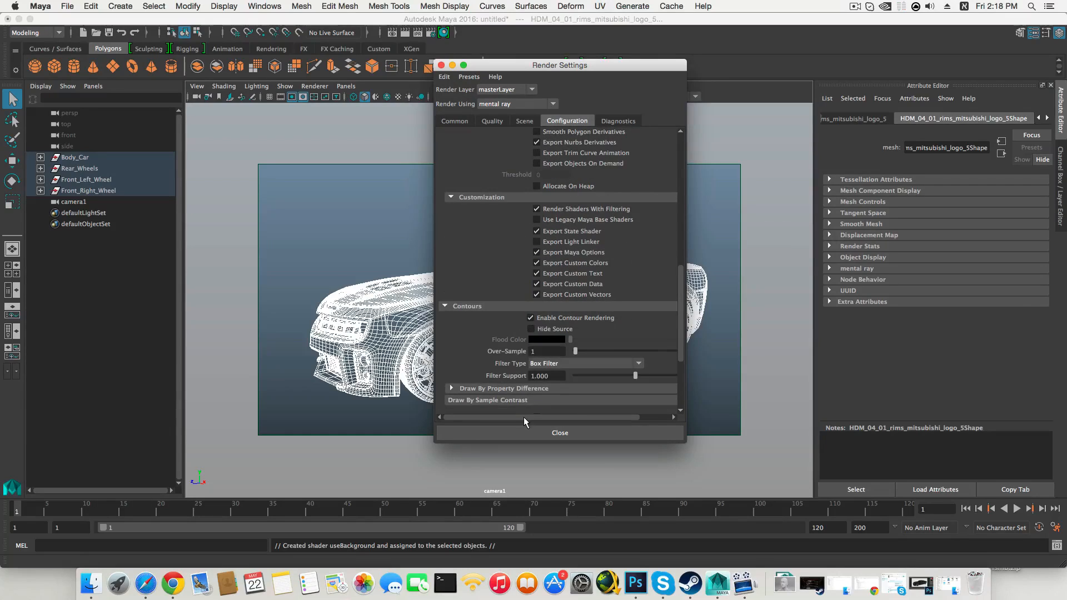
pyautogui.click(530, 351)
pyautogui.write('3')
pyautogui.press('Return')
# Turn on contour drawing around all poly faces and close the Render Settings
pyautogui.click(487, 389)
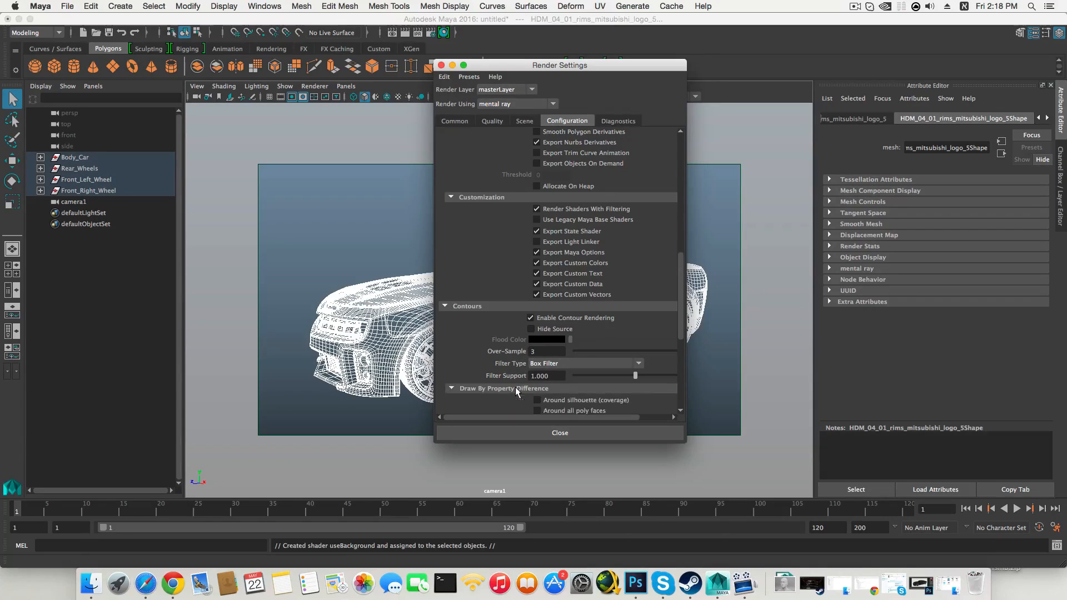
pyautogui.scroll(-3, 494, 396)
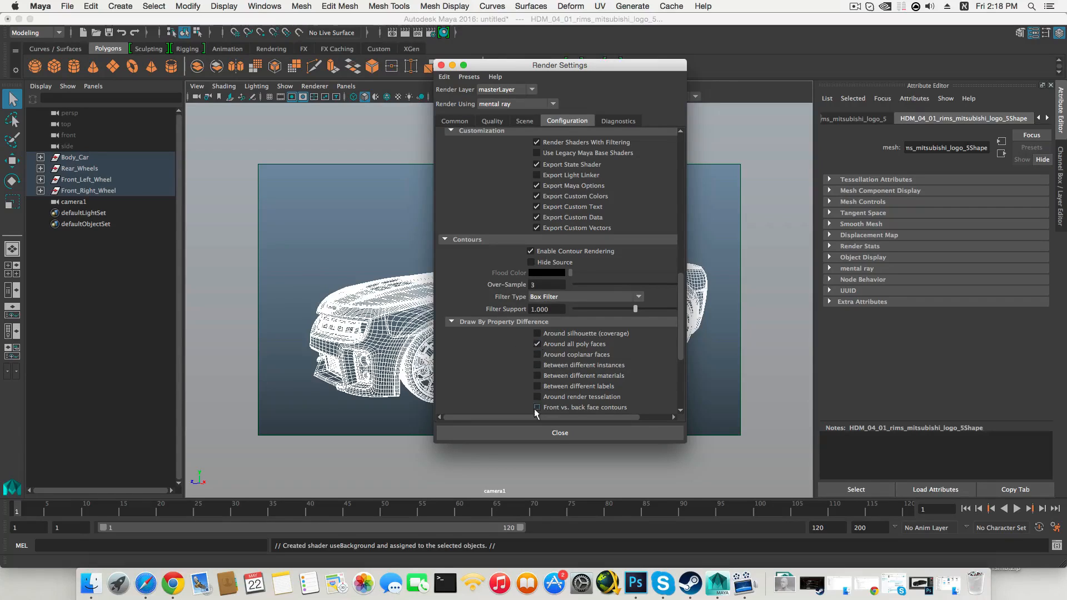
pyautogui.scroll(-4, 521, 383)
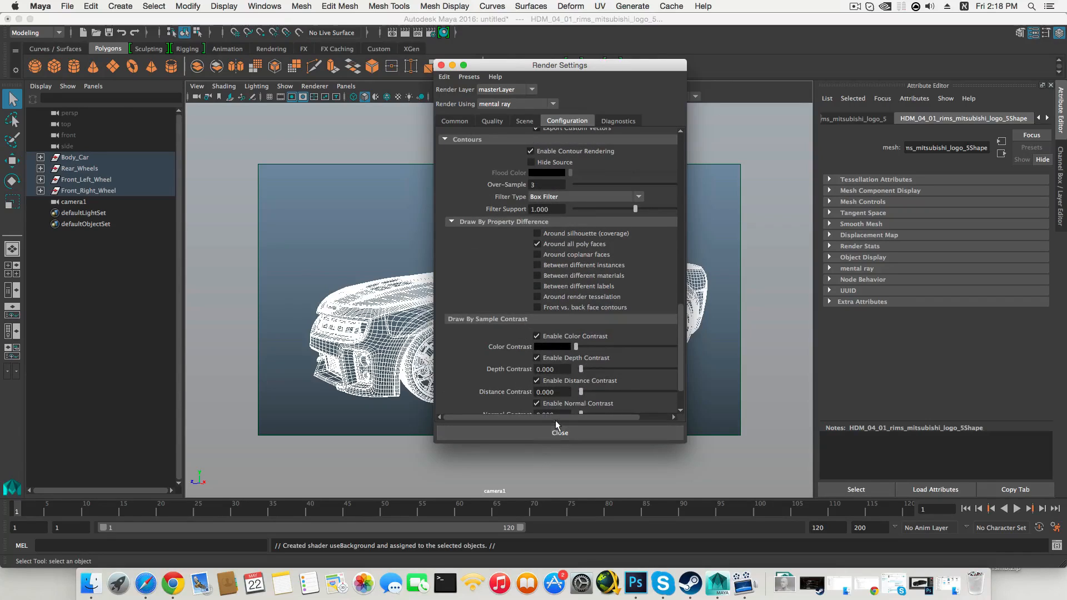
pyautogui.click(555, 433)
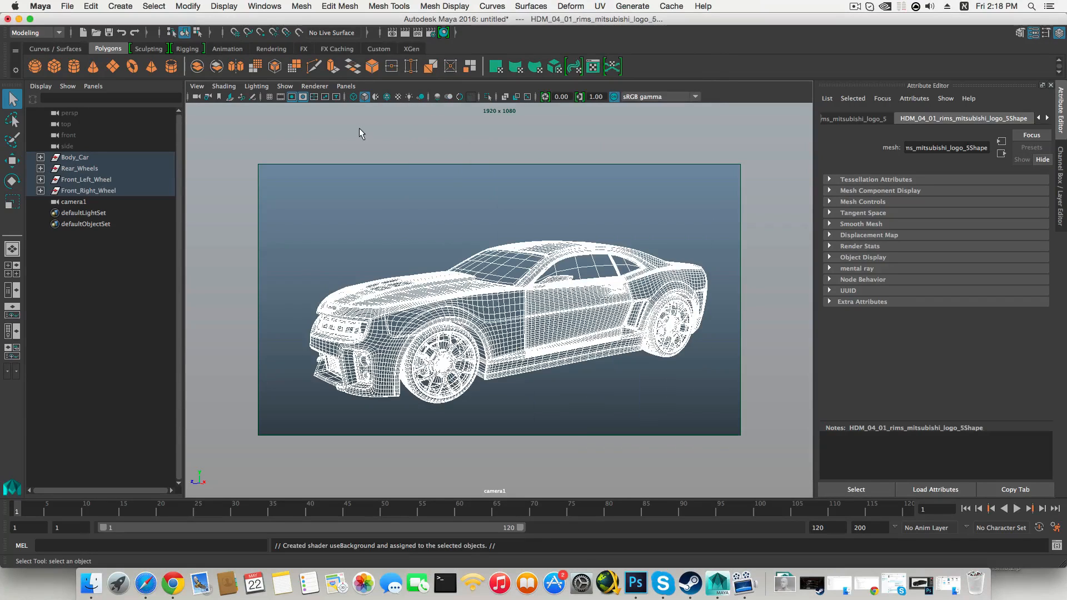
# Open the Hypershade and move its window so the Outliner stays accessible
pyautogui.click(265, 6)
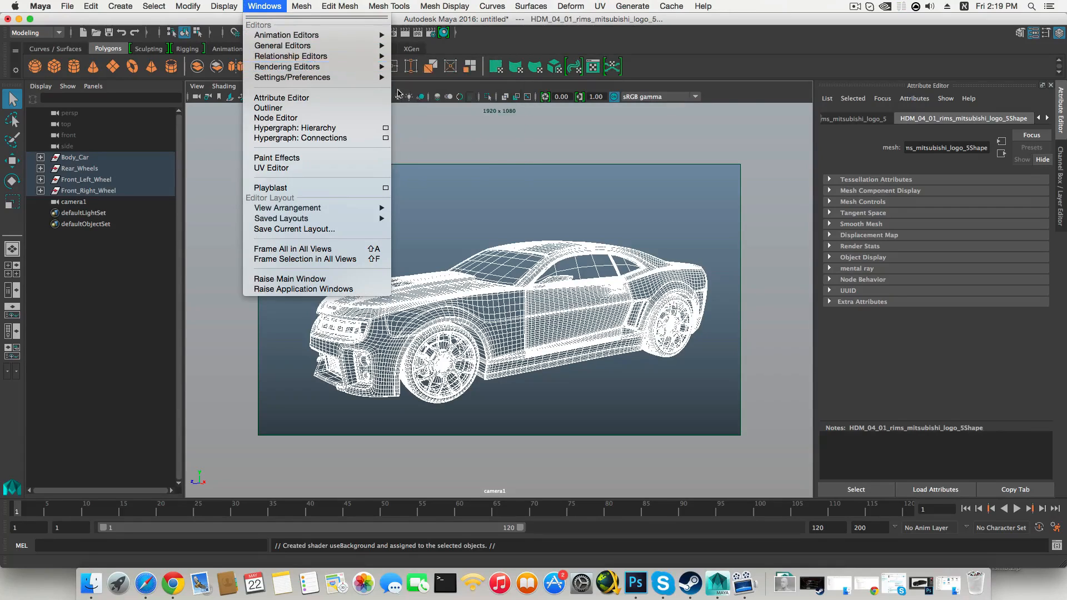
pyautogui.moveTo(367, 66)
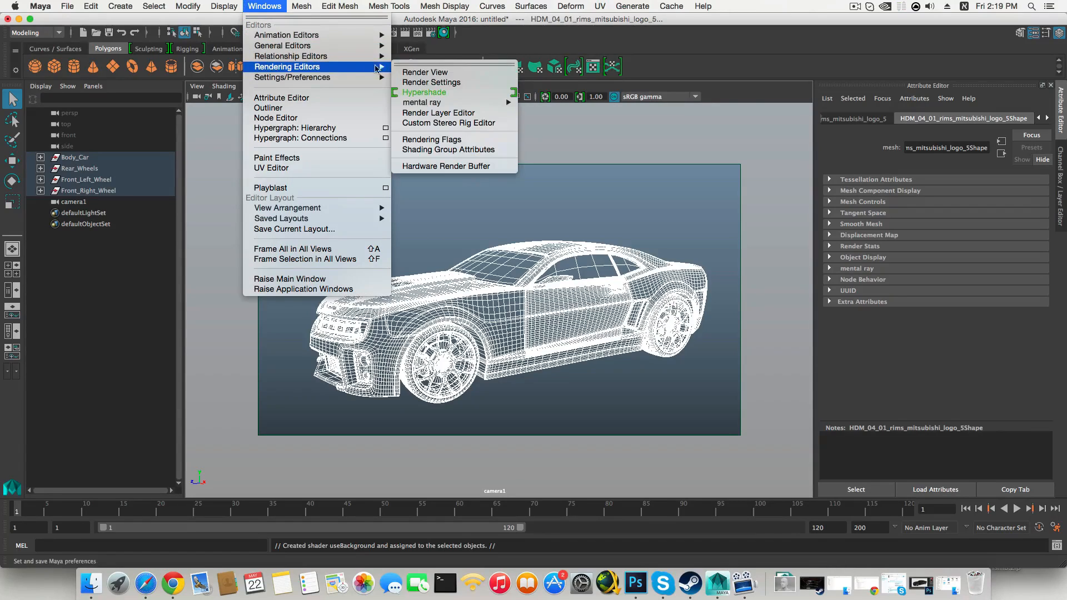
pyautogui.click(418, 92)
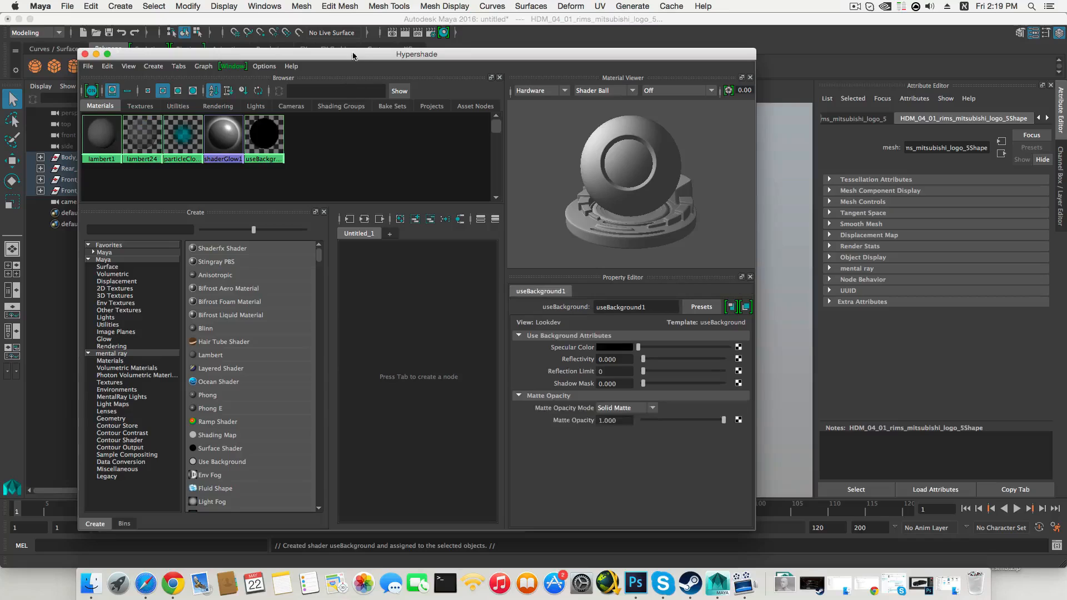
pyautogui.moveTo(353, 54); pyautogui.dragTo(452, 49)
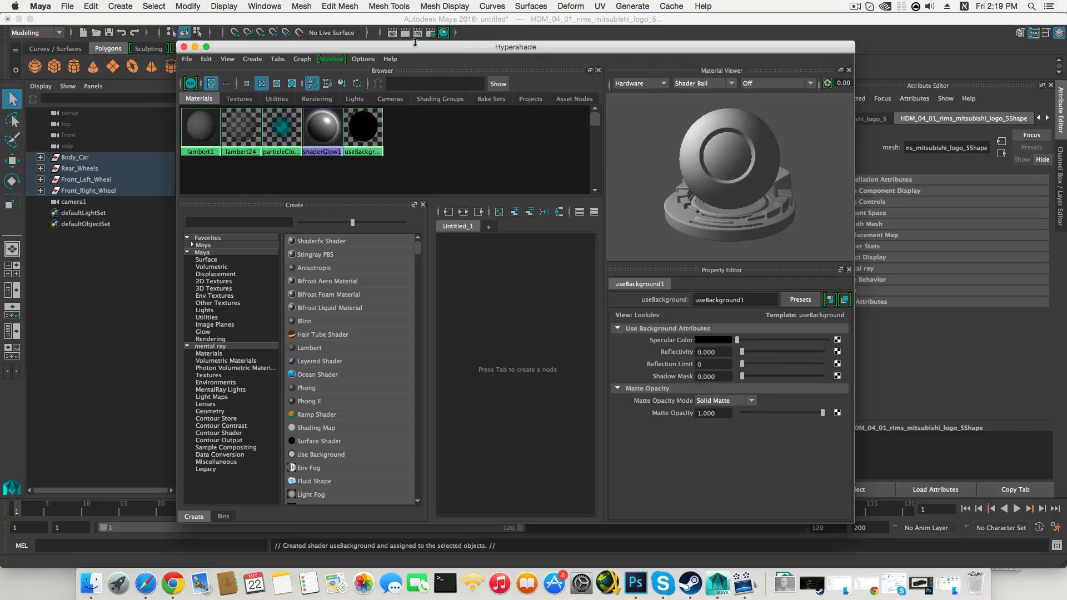
pyautogui.moveTo(414, 45); pyautogui.dragTo(423, 44)
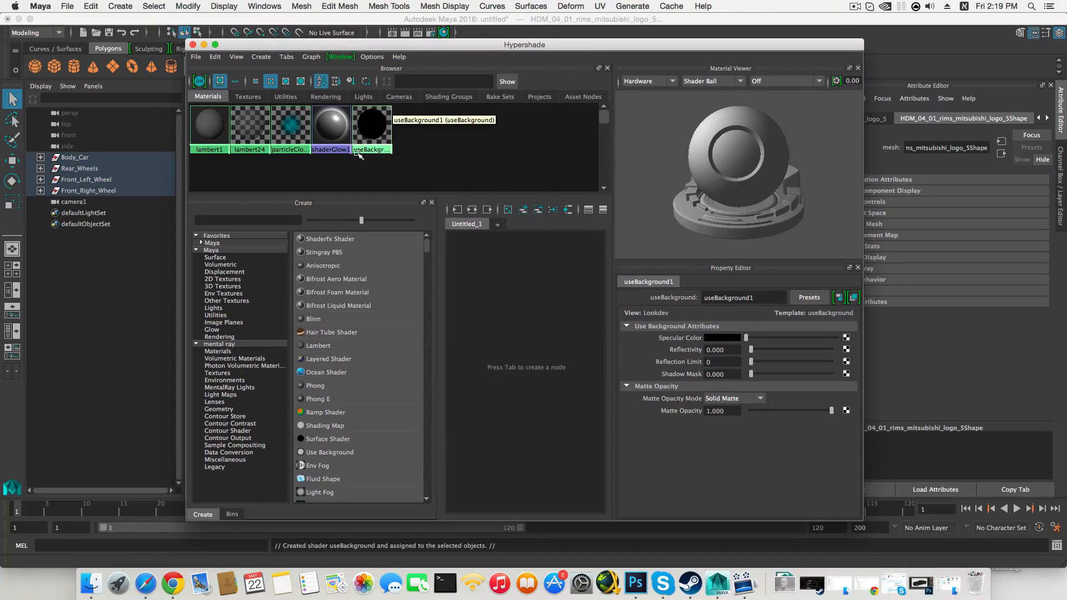
# Find and select the useBackground1SG shading group in the Hypershade browser
pyautogui.click(440, 97)
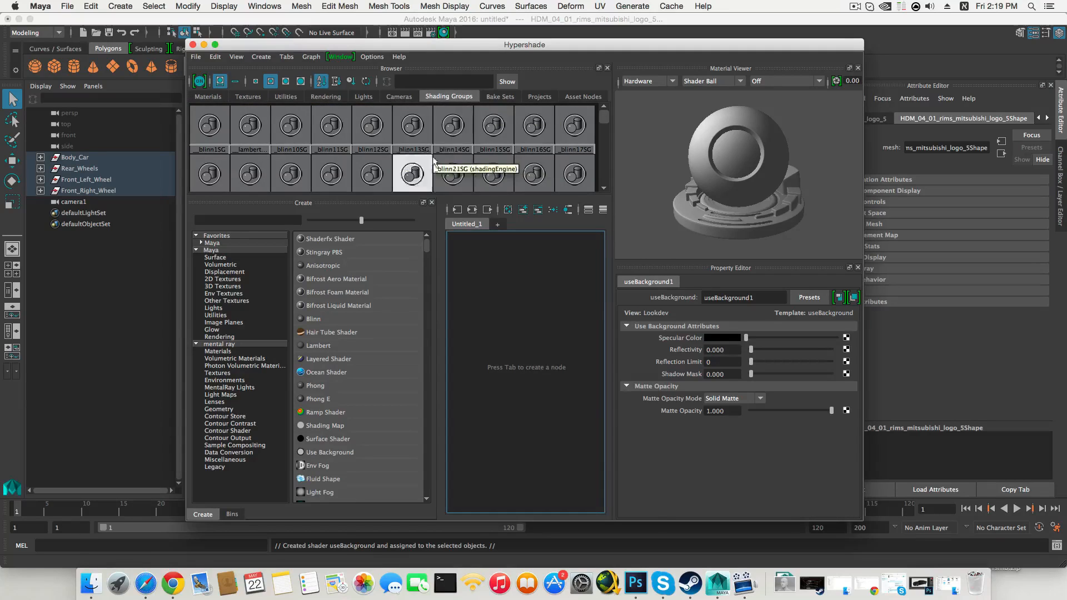
pyautogui.scroll(3, 451, 161)
pyautogui.scroll(-10, 451, 156)
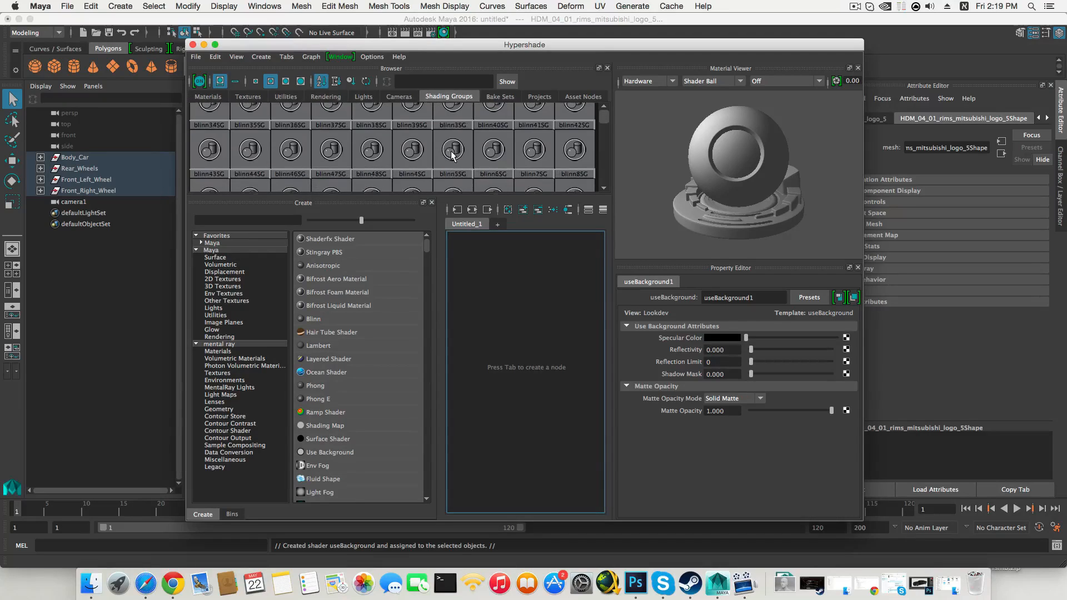
pyautogui.click(452, 151)
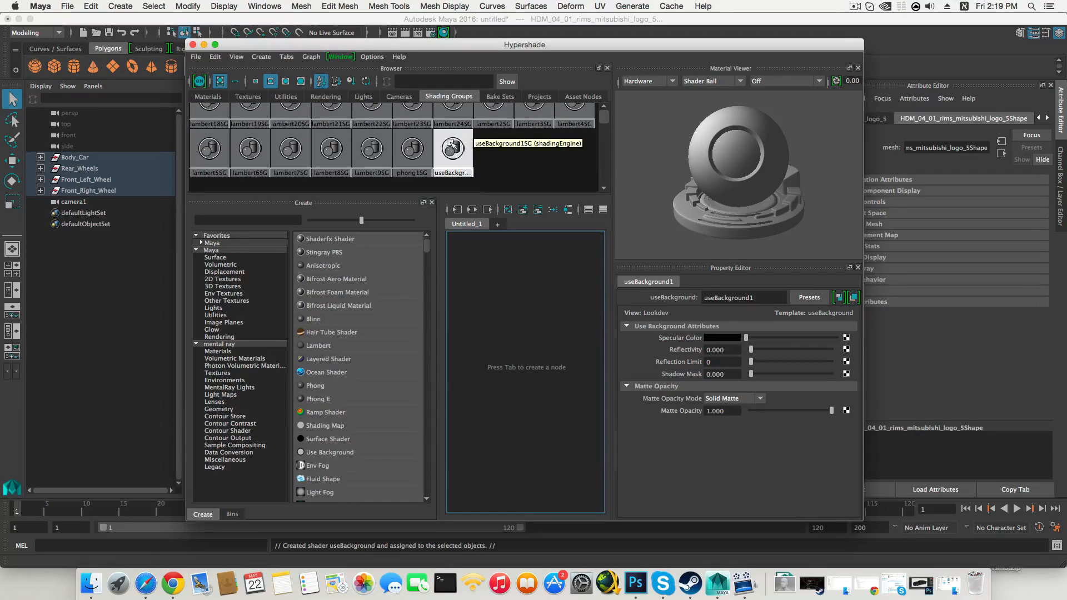
# Load the useBackground1SG shading group's properties and enable contour rendering in its mental ray settings
pyautogui.scroll(5, 452, 149)
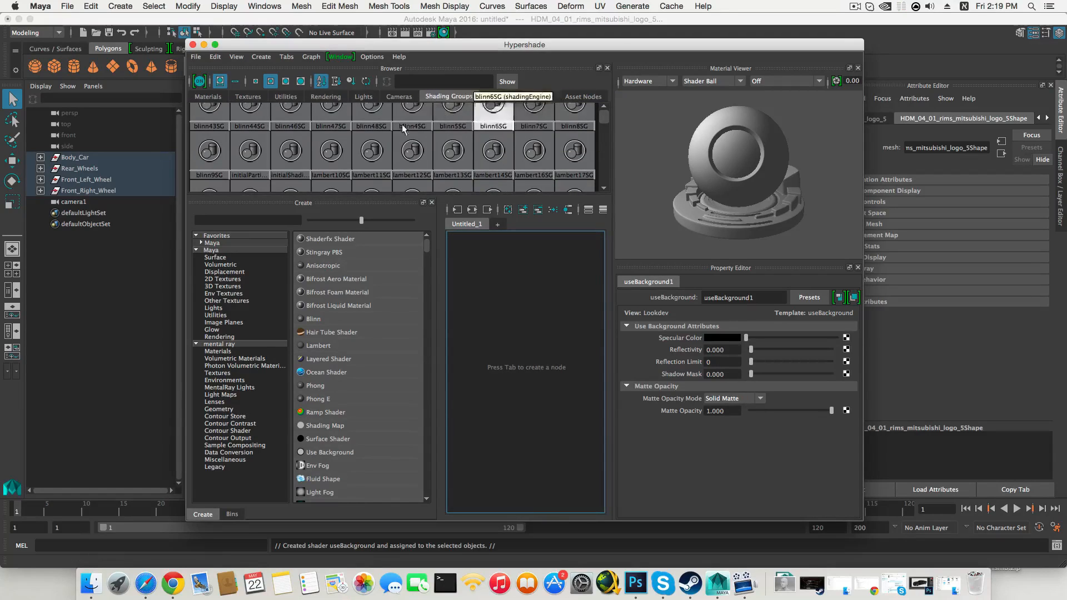
pyautogui.moveTo(413, 151); pyautogui.dragTo(427, 165)
pyautogui.scroll(-5, 426, 161)
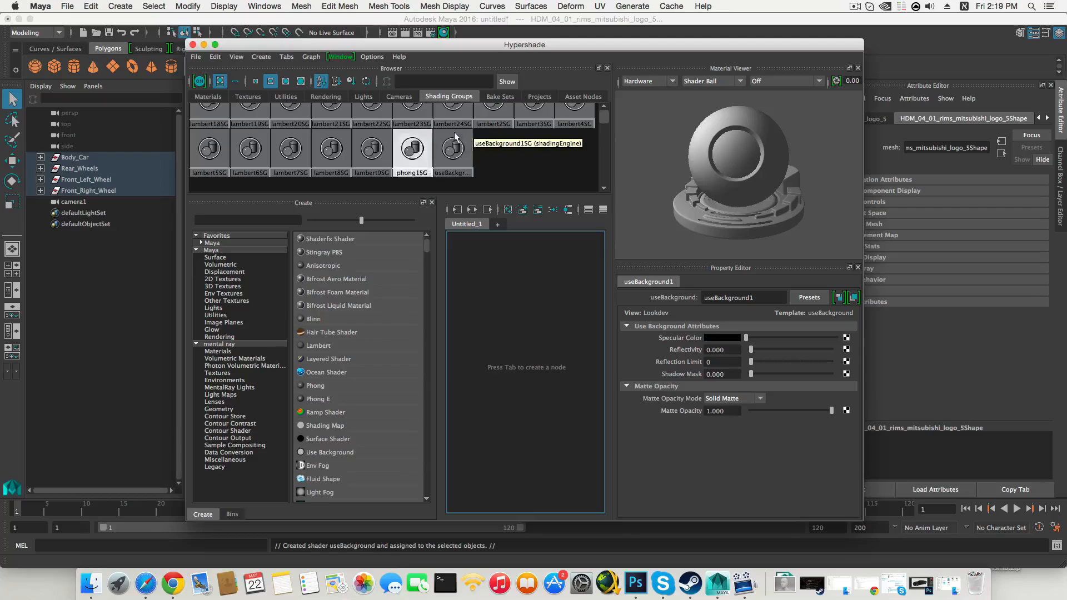
pyautogui.click(454, 152)
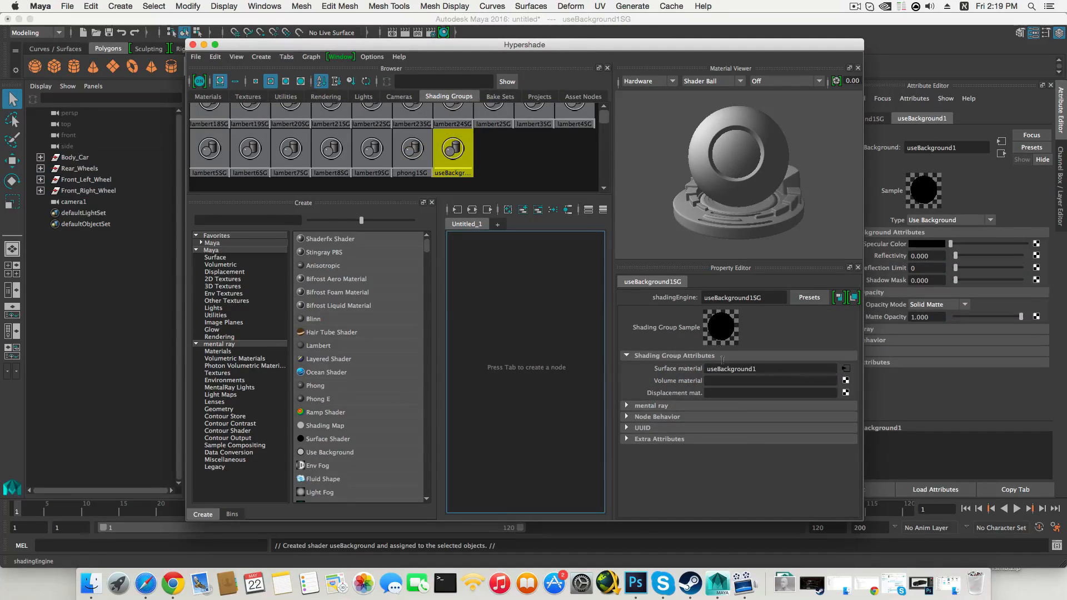
pyautogui.click(665, 409)
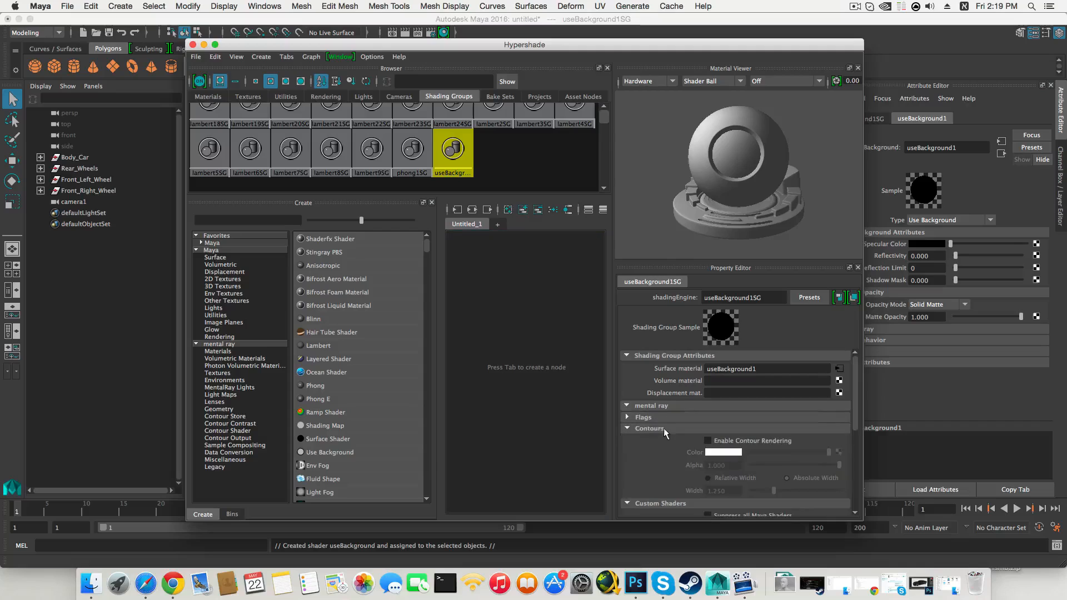
pyautogui.scroll(-1, 666, 432)
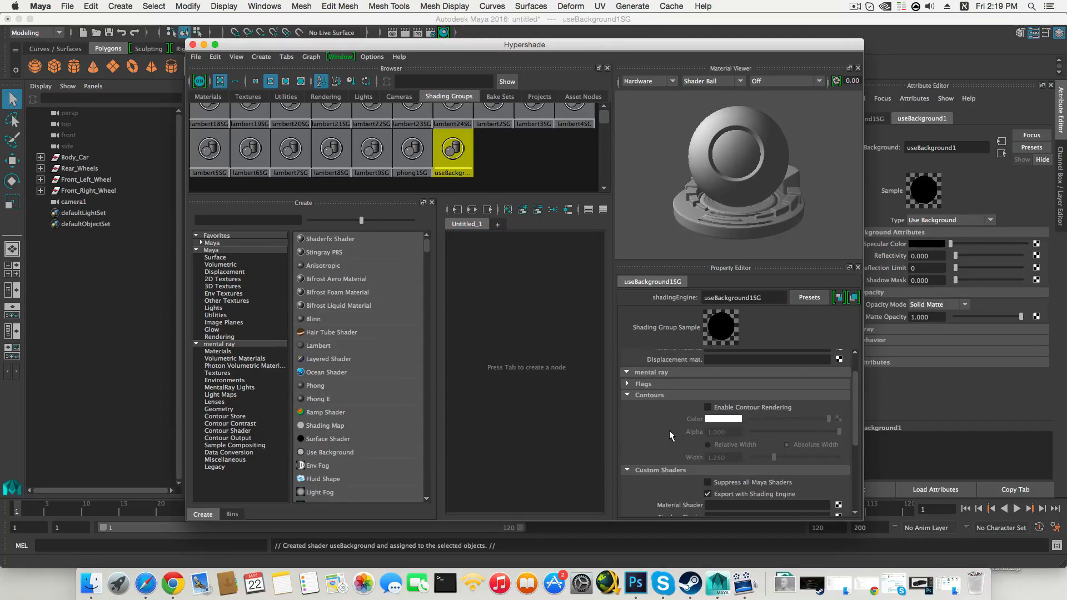
pyautogui.click(708, 408)
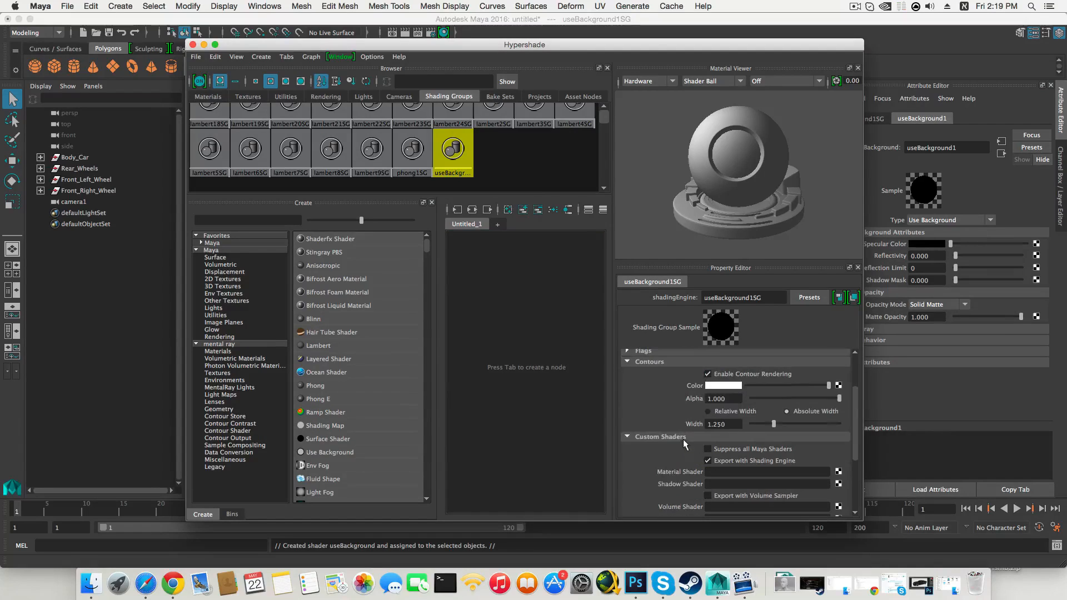
# Set the shading group's contour width to 0.2 and close the Hypershade
pyautogui.scroll(-2, 689, 442)
pyautogui.click(727, 399)
pyautogui.click(729, 424)
pyautogui.moveTo(729, 425); pyautogui.dragTo(705, 425)
pyautogui.write('0.2')
pyautogui.press('Return')
pyautogui.click(193, 44)
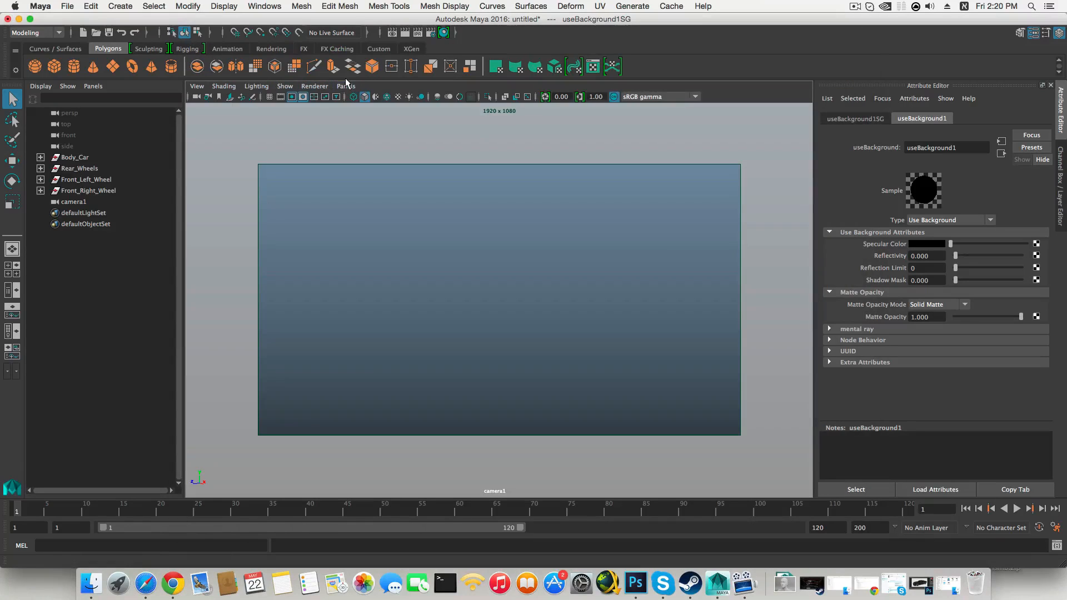
# Select the whole car in the viewport and restore the cameraView1 camera bookmark
pyautogui.moveTo(322, 195); pyautogui.dragTo(696, 417)
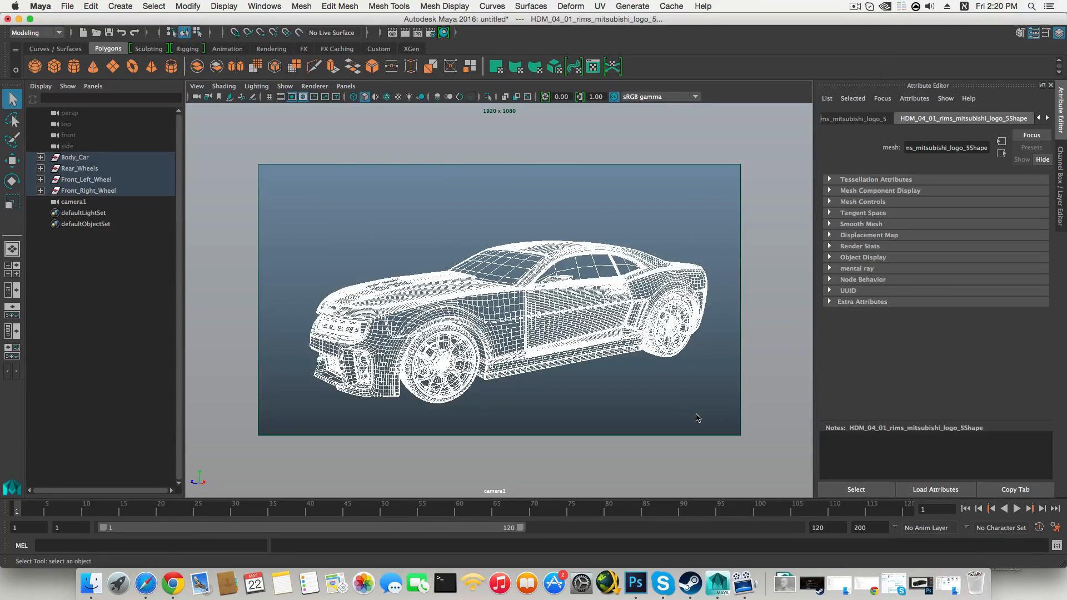
pyautogui.moveTo(304, 216); pyautogui.dragTo(725, 424)
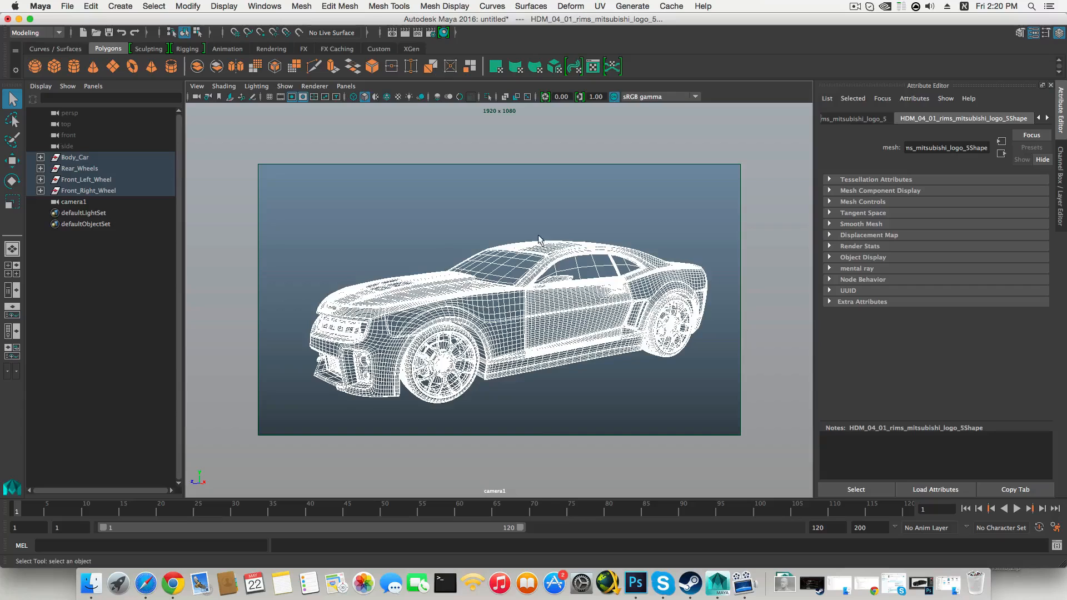
pyautogui.click(198, 88)
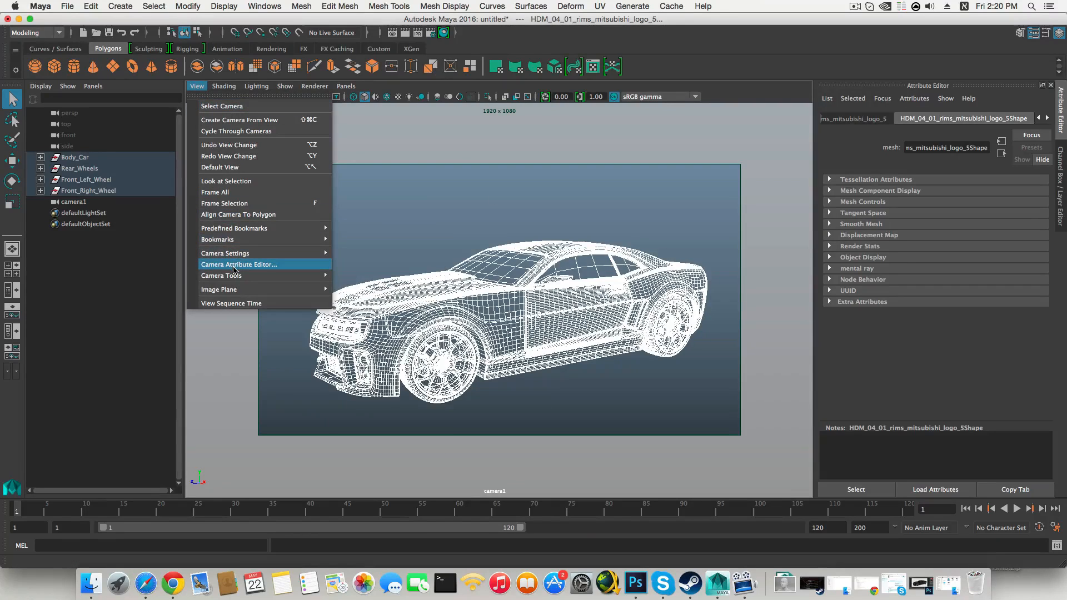
pyautogui.moveTo(289, 239)
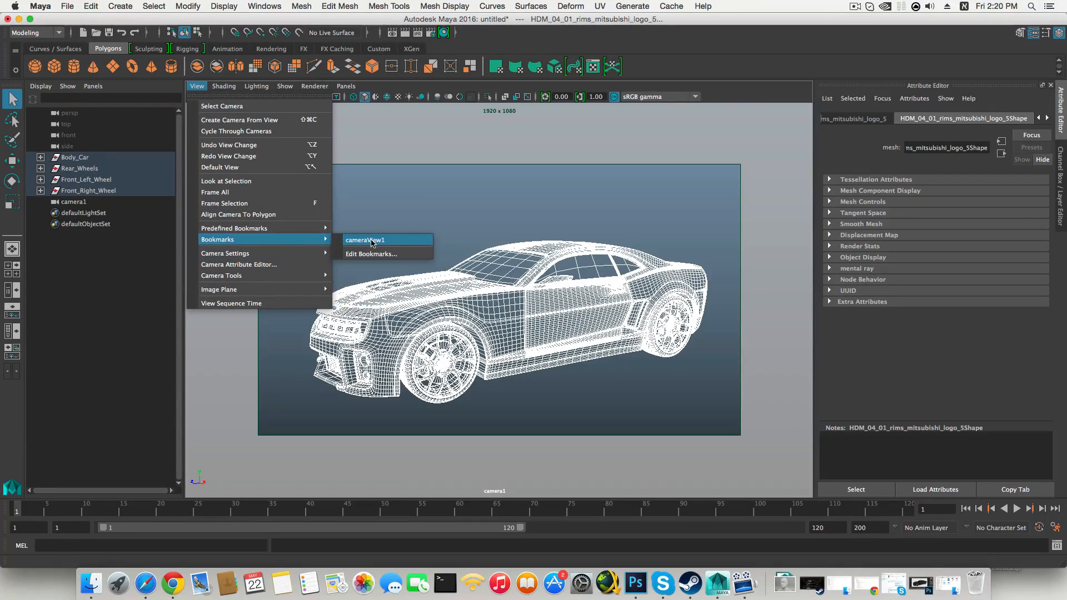
pyautogui.click(367, 240)
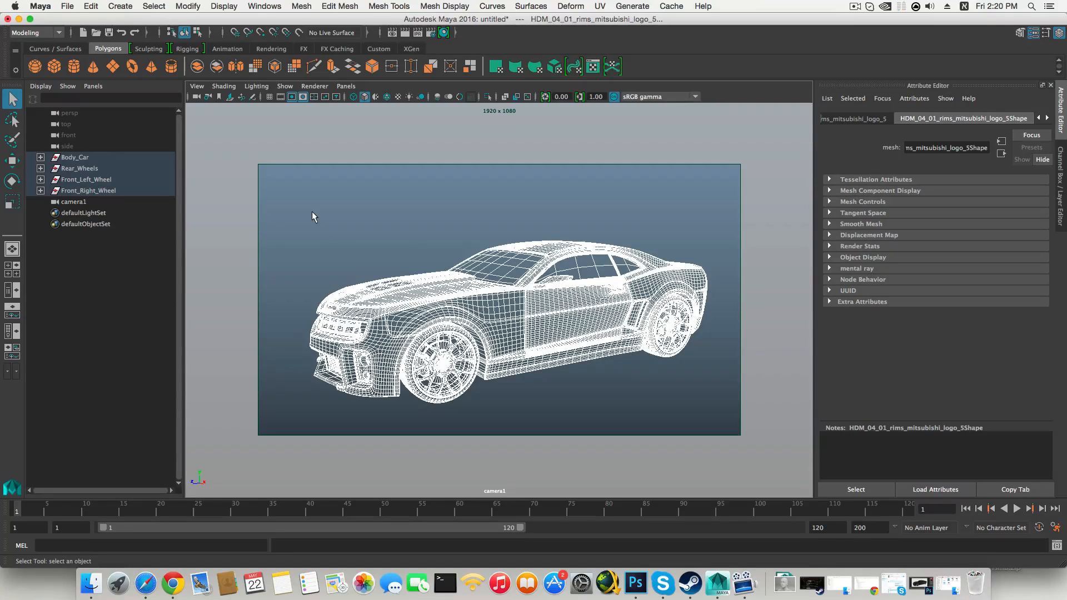
# Try the smooth mesh preview on the whole selected car and examine its wireframe up close
pyautogui.moveTo(311, 212); pyautogui.dragTo(749, 443)
pyautogui.press('3')
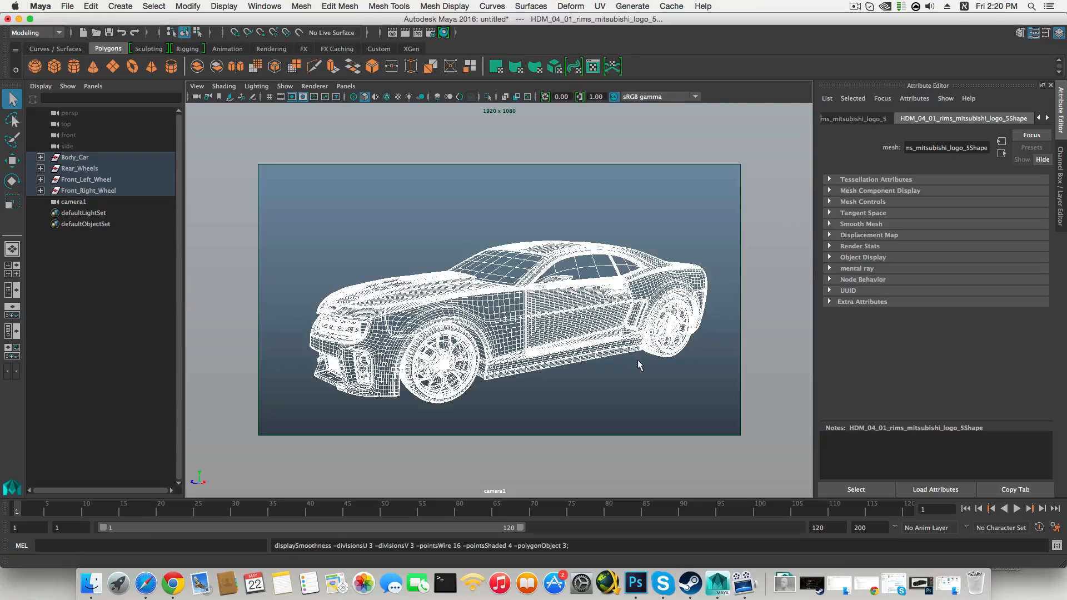
pyautogui.scroll(10, 590, 385)
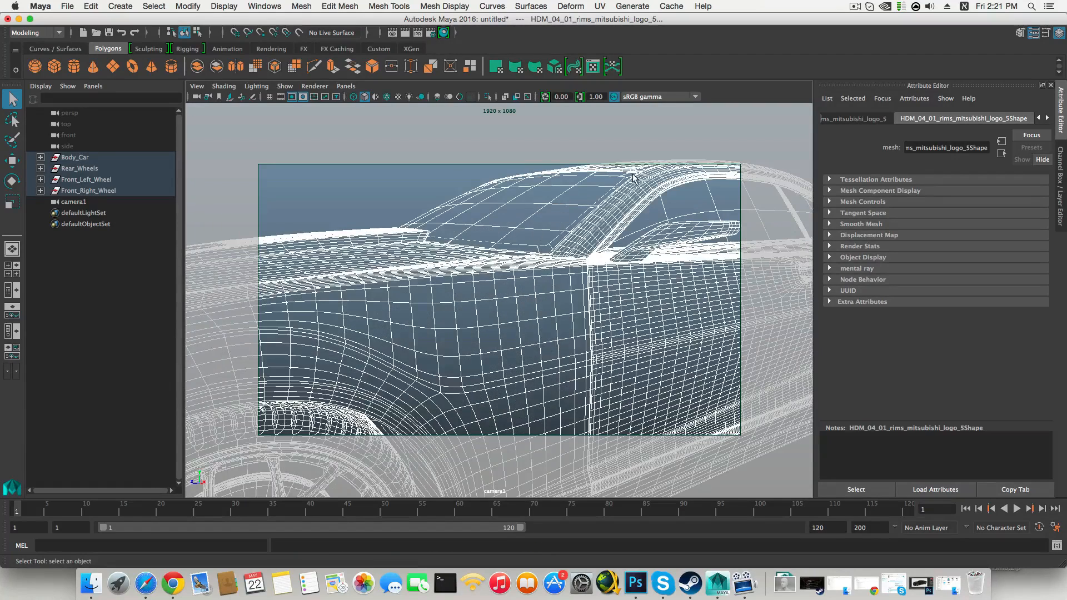
pyautogui.scroll(-5, 560, 355)
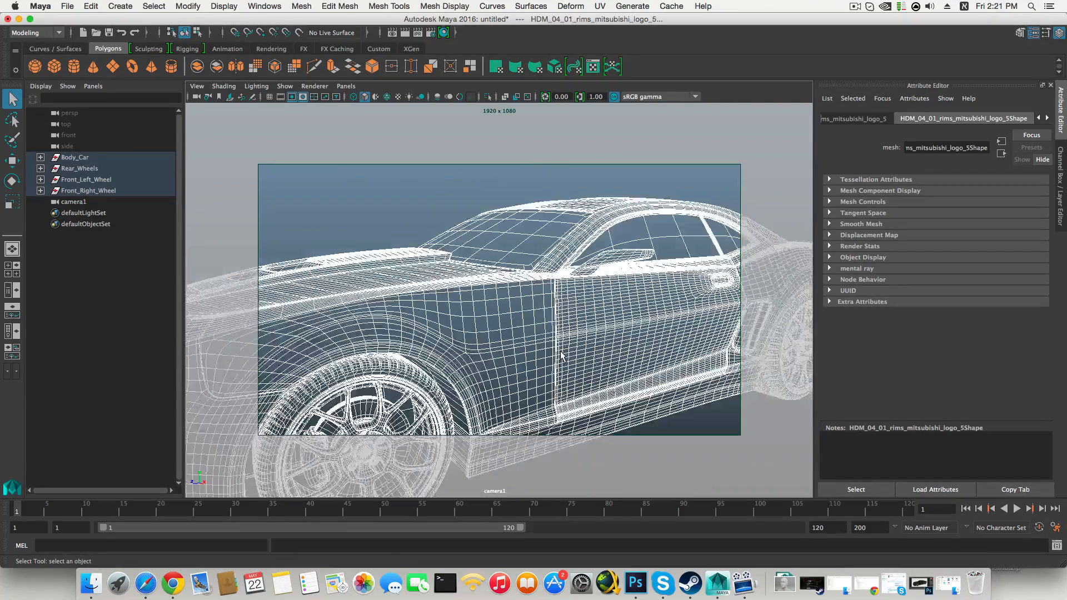
pyautogui.scroll(-4, 561, 356)
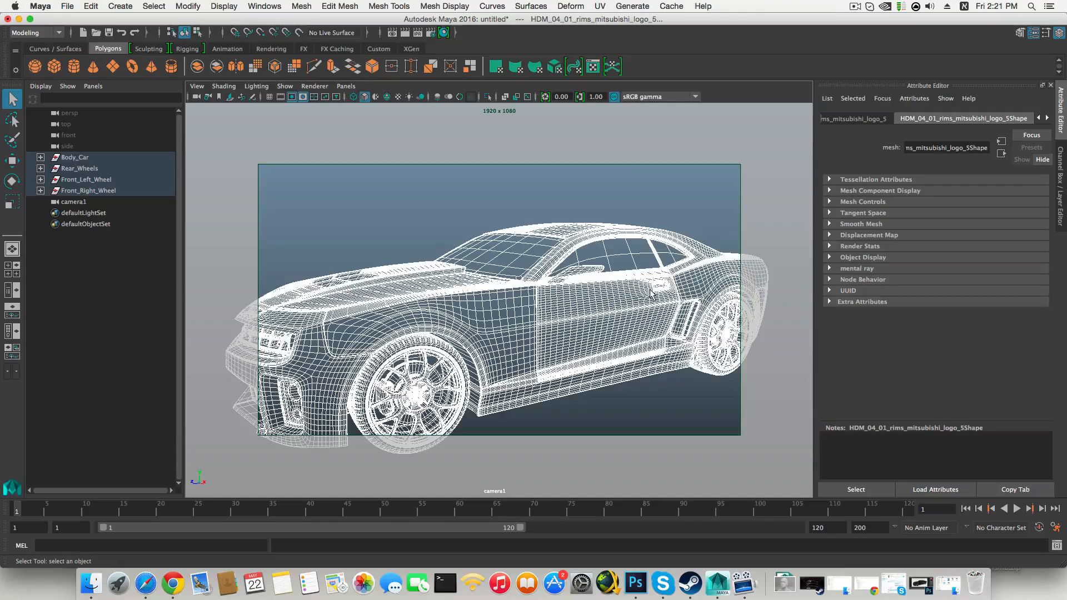
# Return all of the car's meshes to unsmoothed display
pyautogui.press('1')
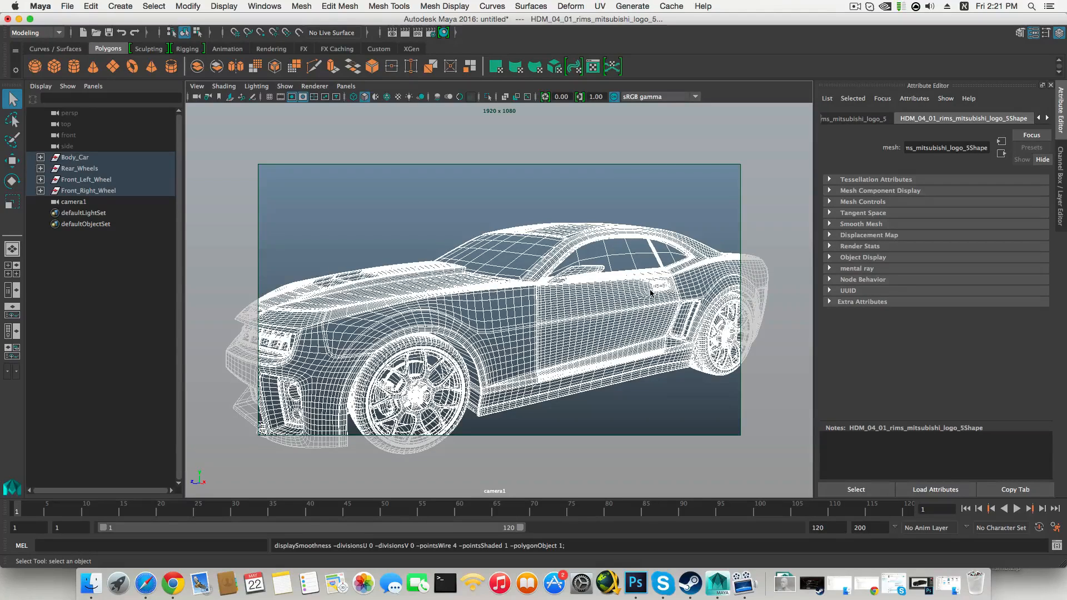
pyautogui.scroll(-4, 634, 309)
pyautogui.moveTo(354, 229); pyautogui.dragTo(695, 374)
pyautogui.press('1')
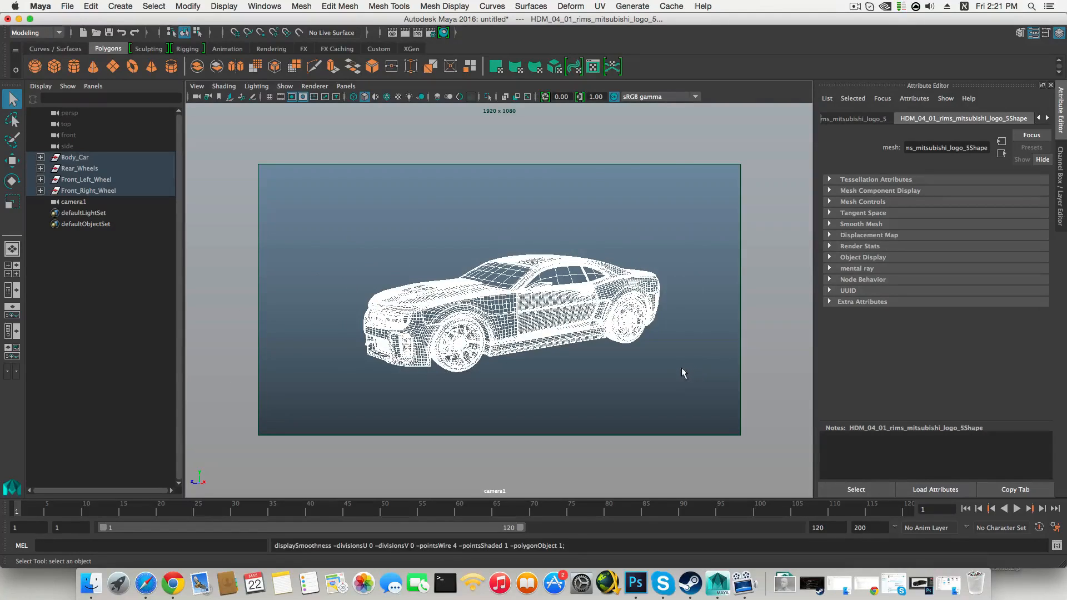
pyautogui.scroll(3, 683, 372)
pyautogui.scroll(-3, 683, 372)
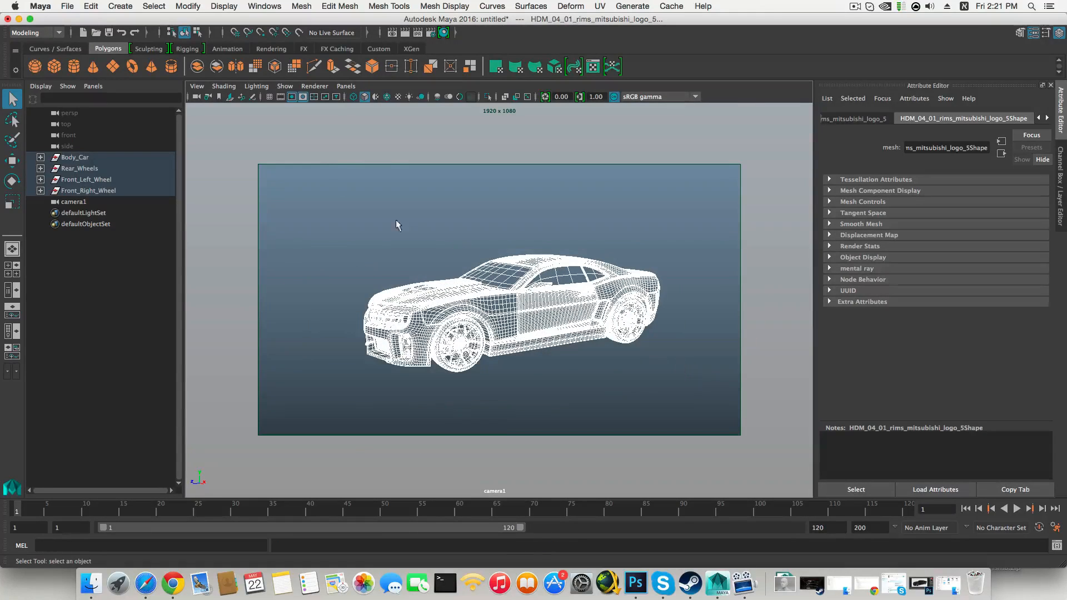
# Restore the cameraView1 bookmark, render the current frame with mental ray and inspect the wireframe result
pyautogui.click(196, 86)
pyautogui.moveTo(234, 237)
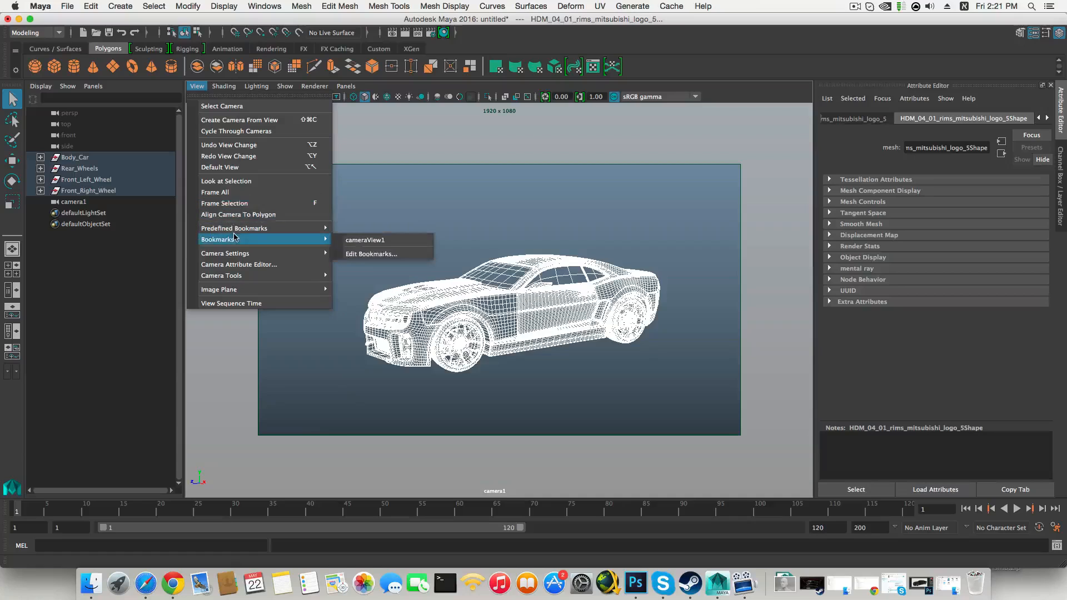
pyautogui.click(363, 240)
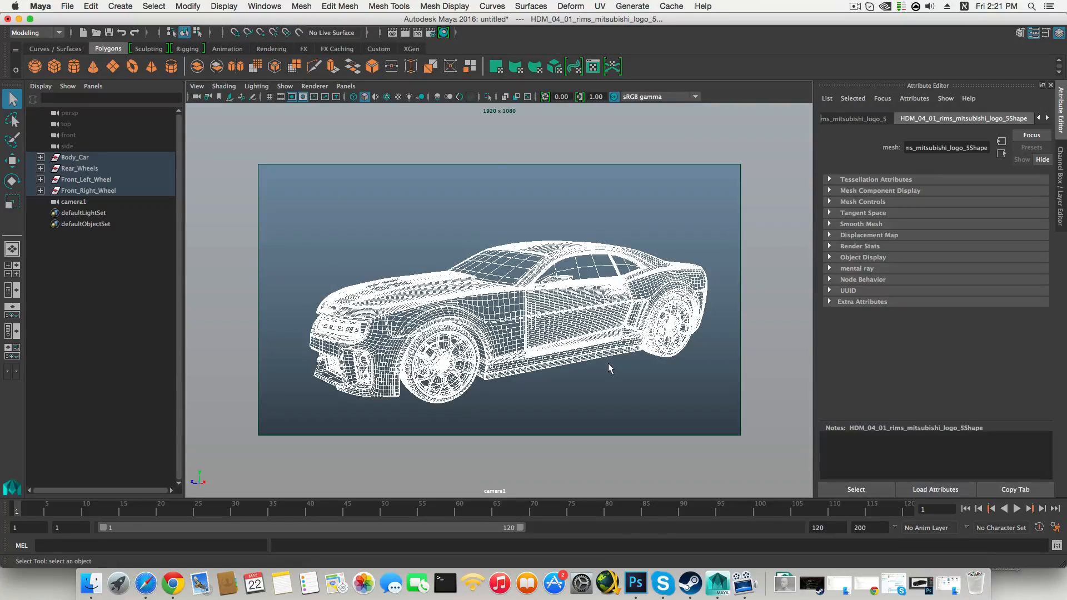
pyautogui.click(404, 35)
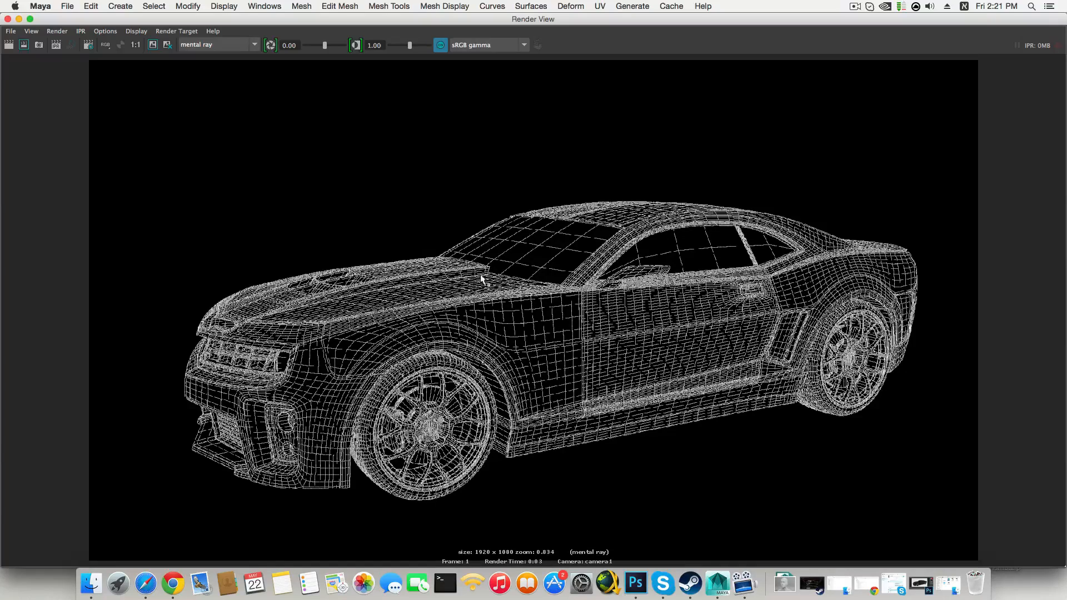
pyautogui.scroll(6, 483, 280)
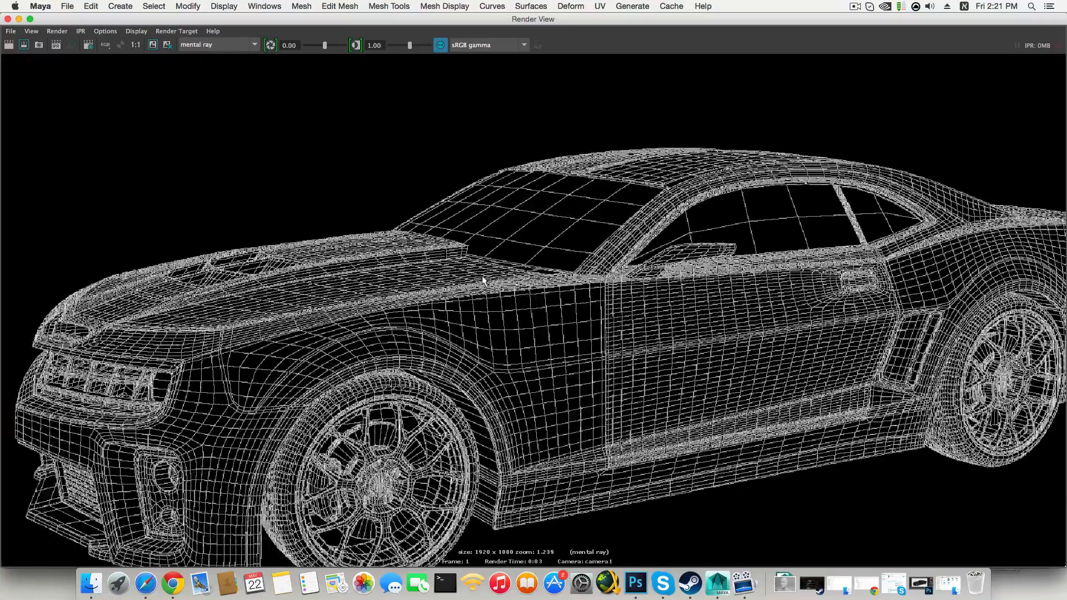
pyautogui.scroll(-6, 483, 281)
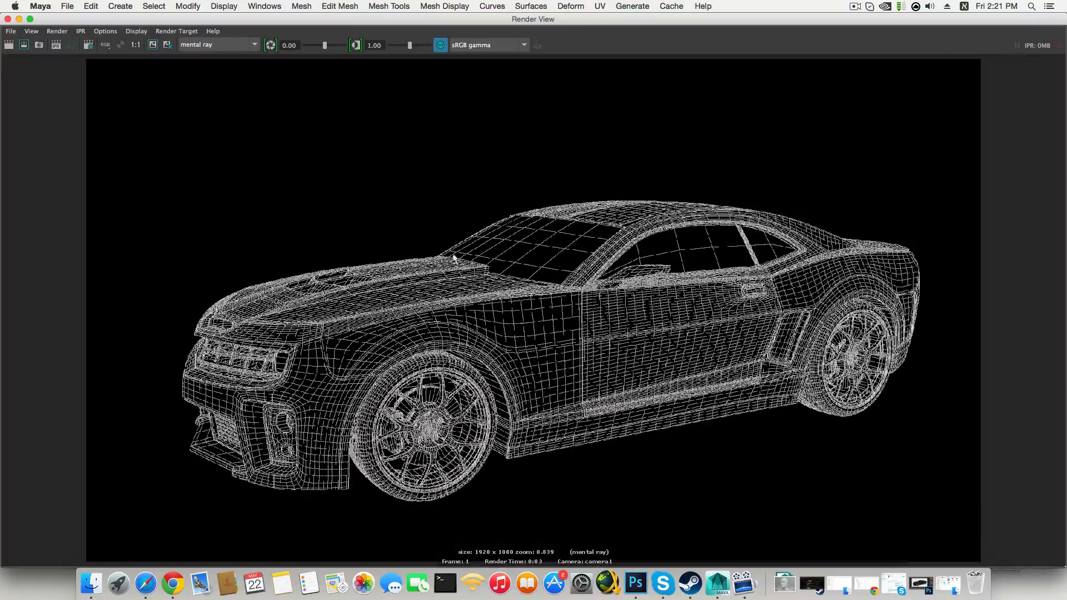
# Move the Render View window so its menus are easier to reach and start saving the rendered image
pyautogui.click(67, 6)
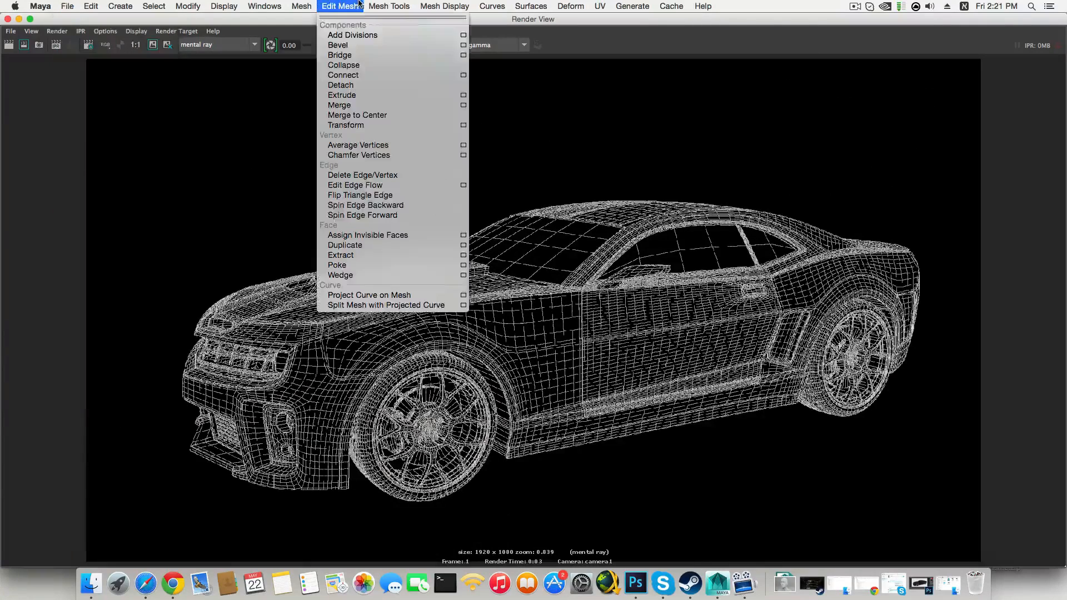
pyautogui.click(303, 22)
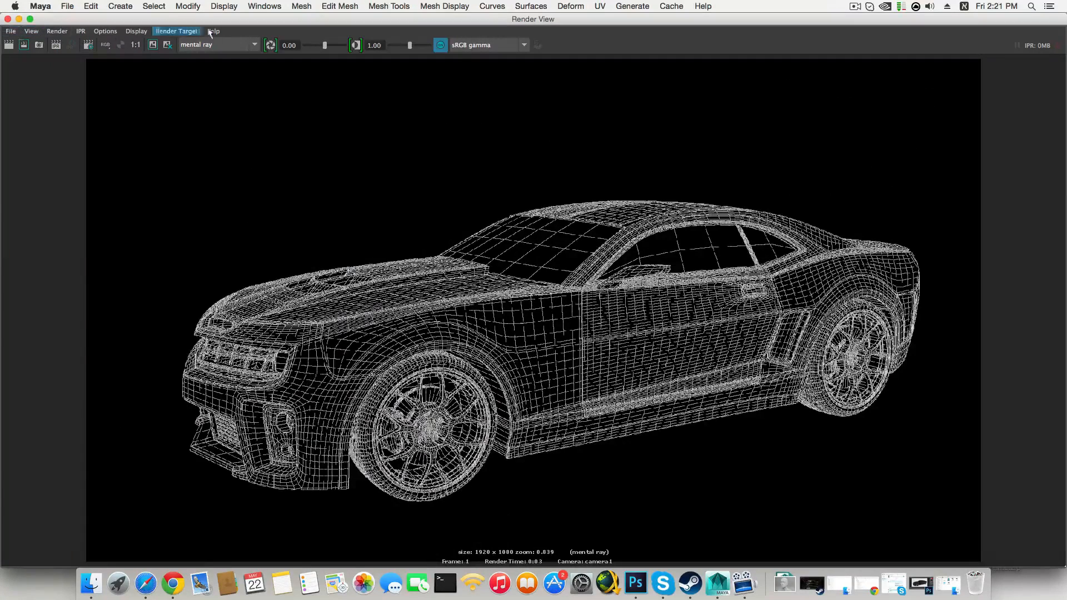
pyautogui.moveTo(13, 25); pyautogui.dragTo(77, 55)
pyautogui.click(78, 58)
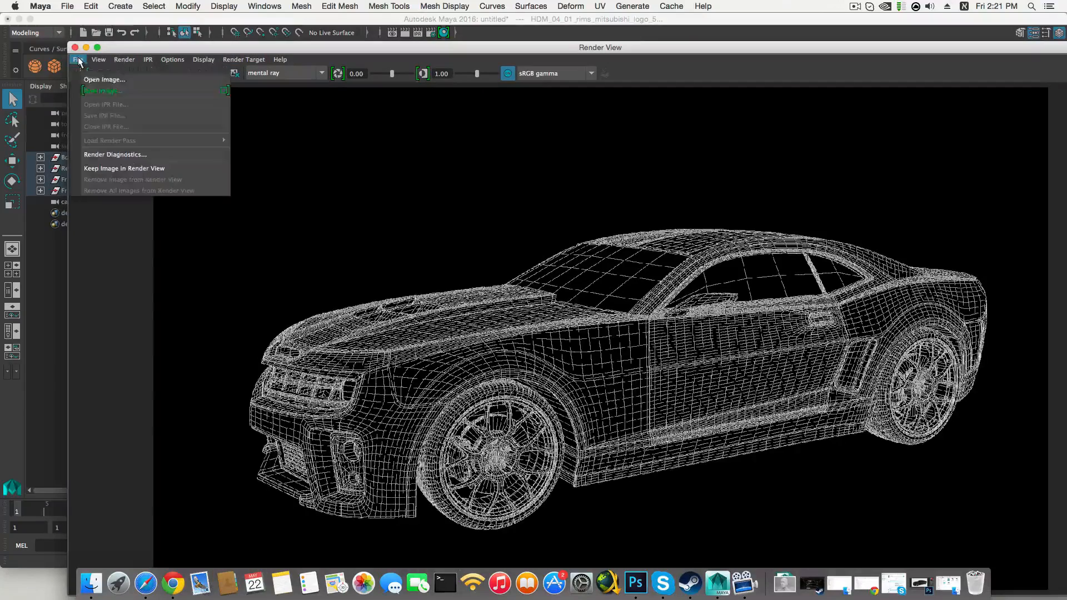
pyautogui.click(100, 96)
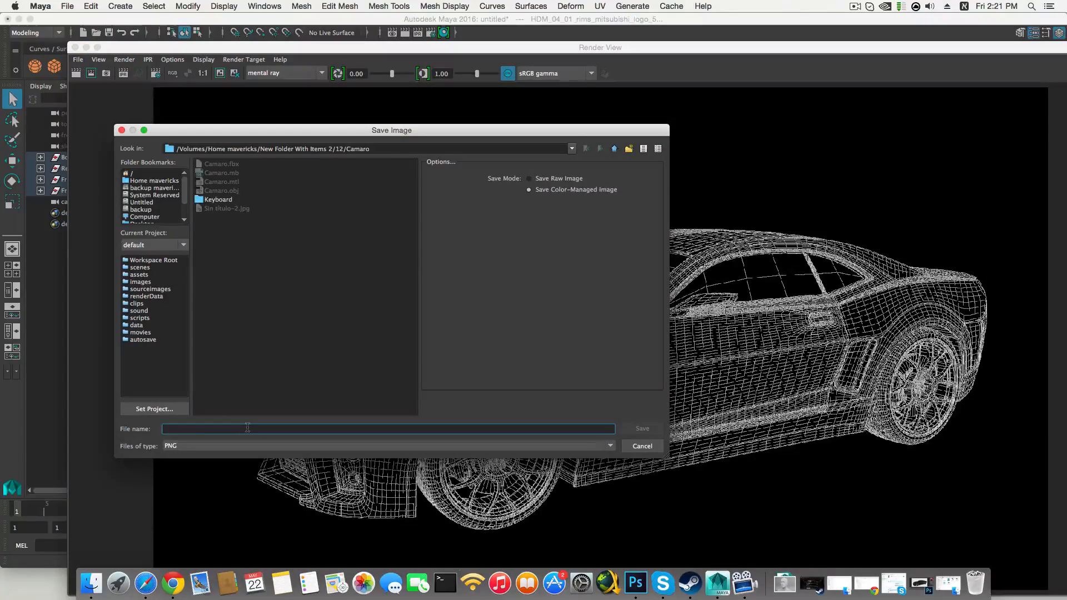
# Create a folder named camero on the Desktop and open it as the save location
pyautogui.click(628, 149)
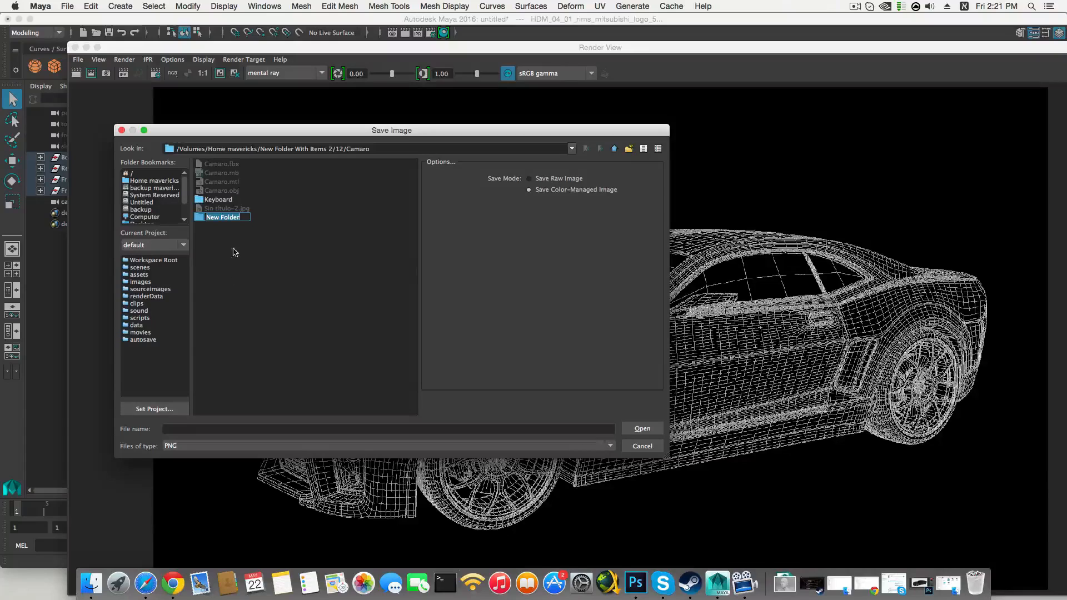
pyautogui.click(199, 219)
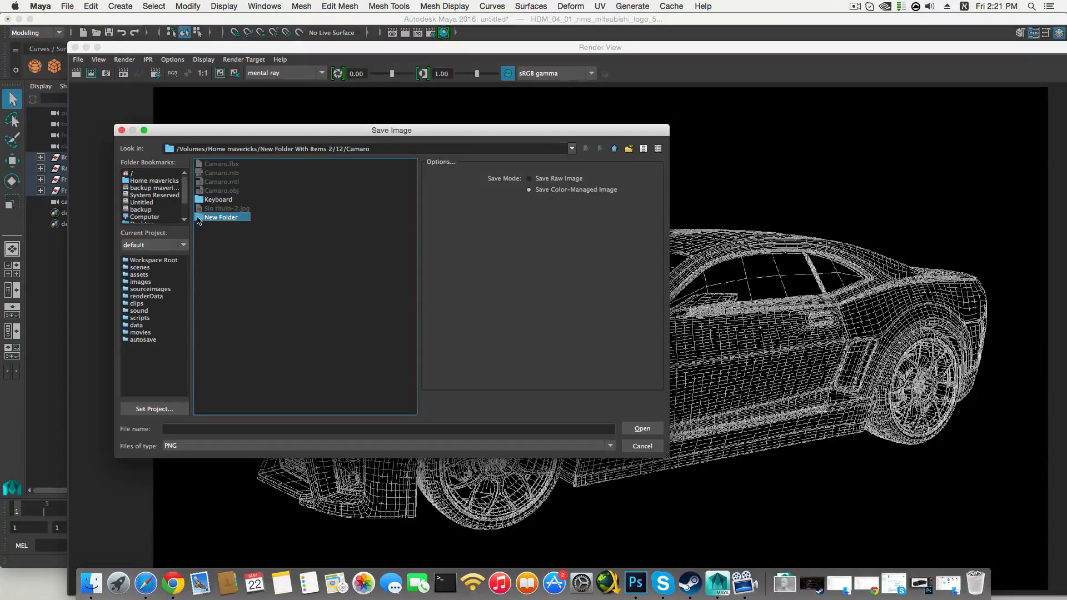
pyautogui.scroll(-3, 149, 211)
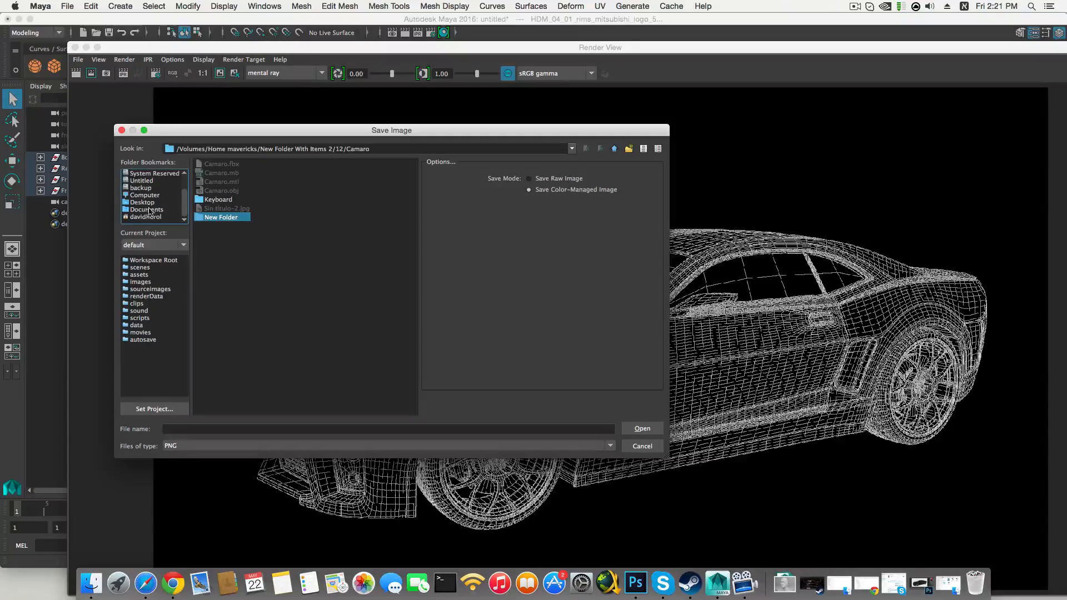
pyautogui.click(148, 203)
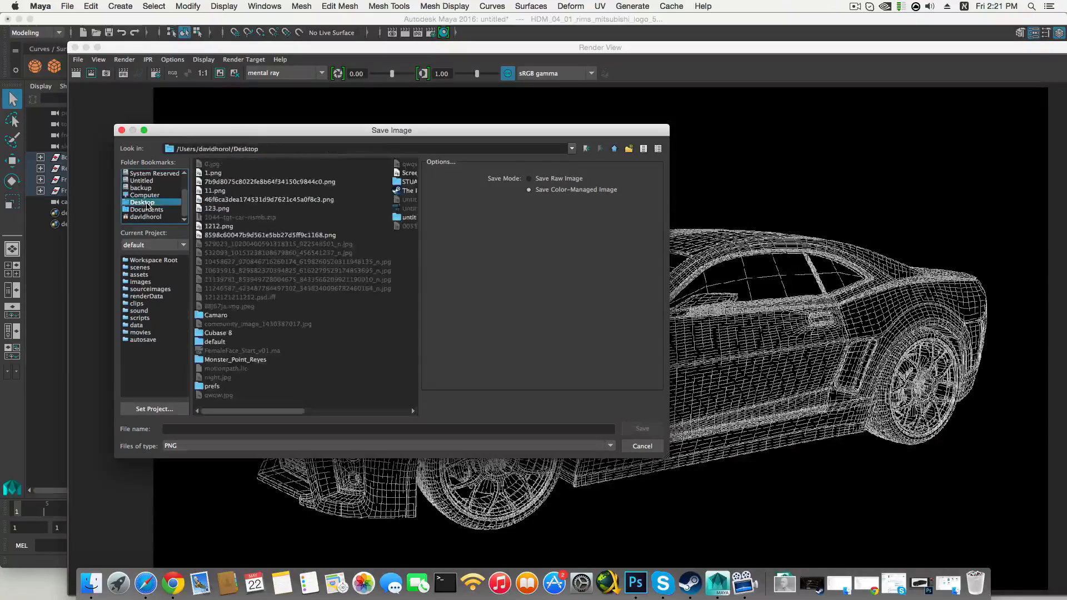
pyautogui.click(629, 149)
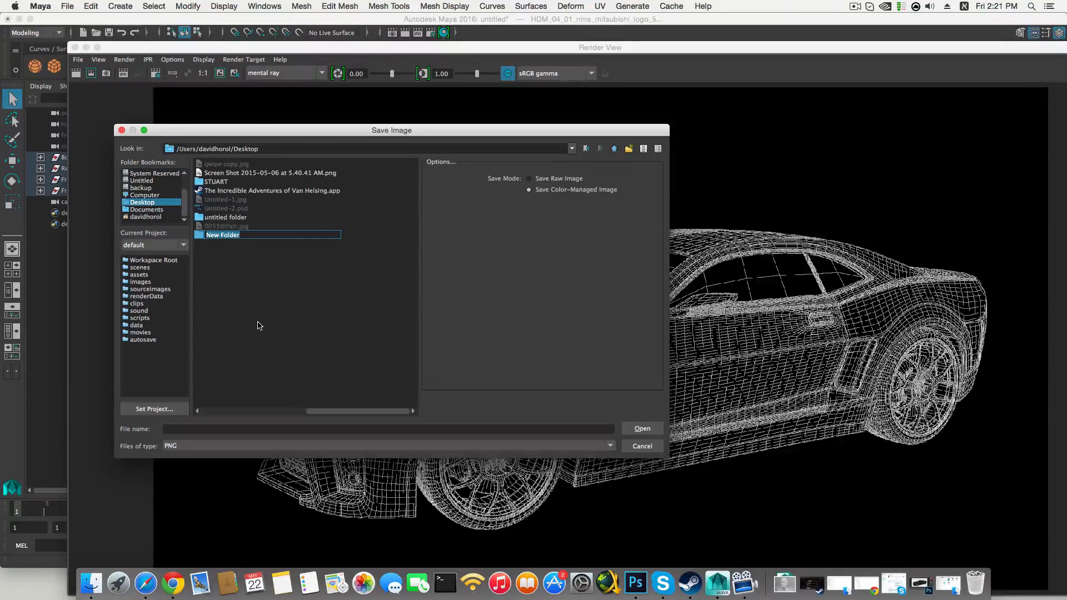
pyautogui.write('בשצקרם')
pyautogui.press('Return')
pyautogui.doubleClick(201, 238)
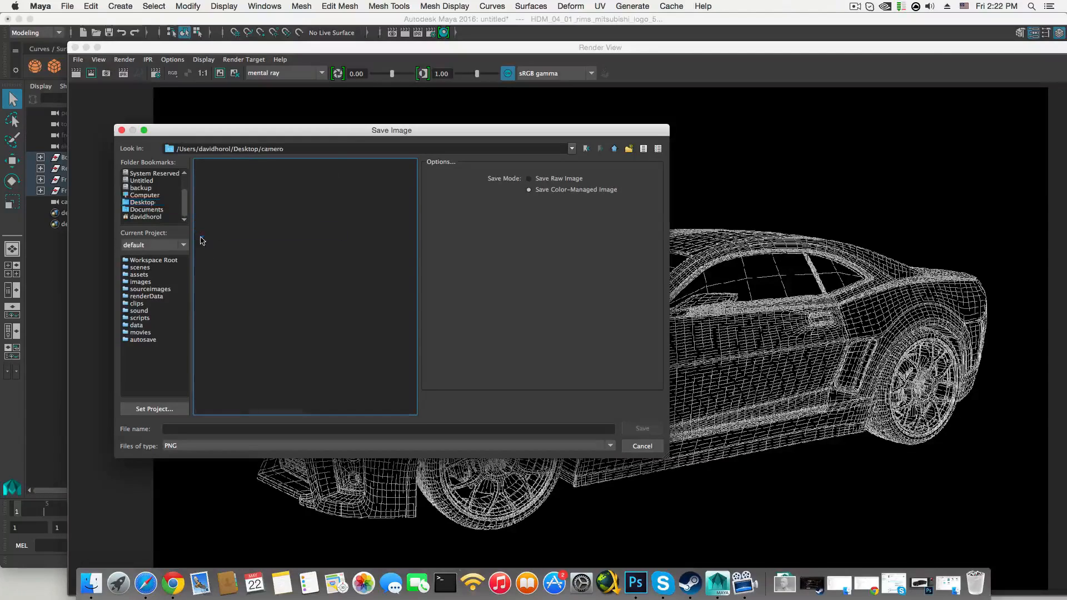
# Name the image wireframes, set its file type to PSD Layered and save it in the camero folder
pyautogui.click(233, 430)
pyautogui.write('wireframes')
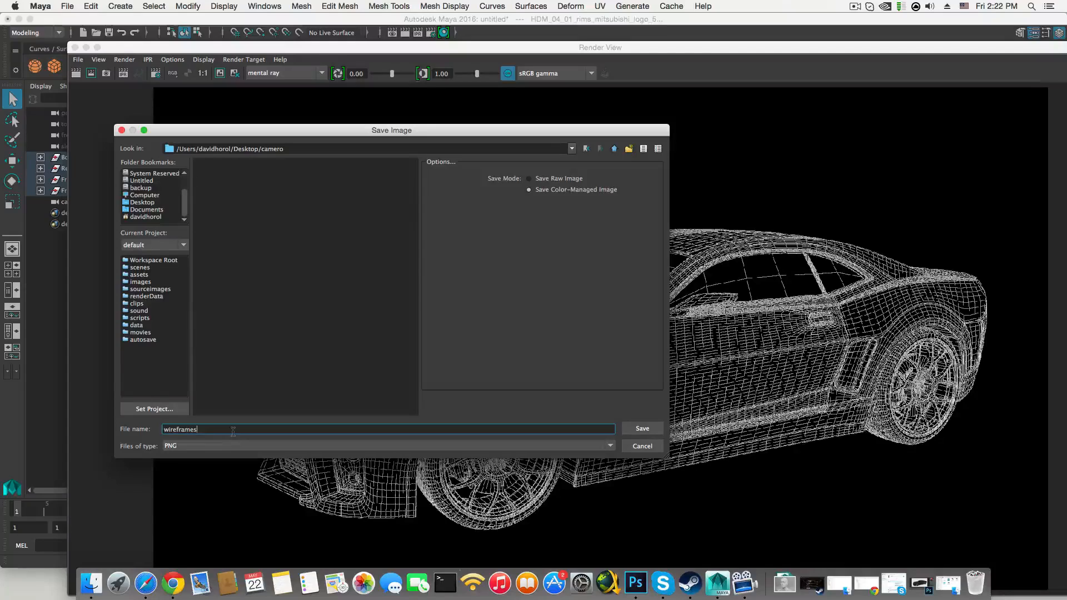
pyautogui.click(267, 451)
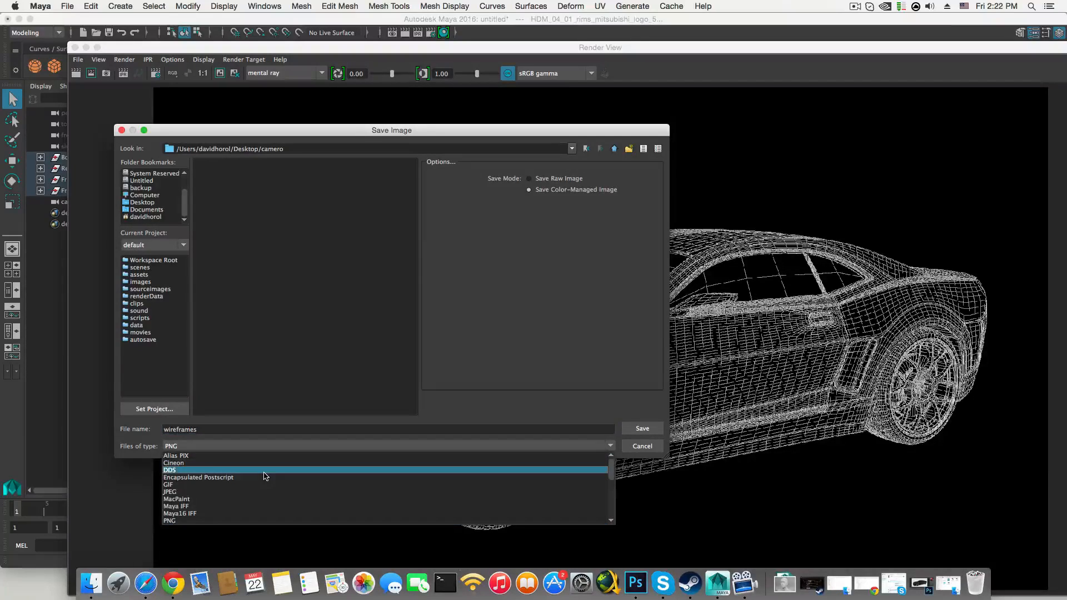
pyautogui.scroll(-2, 264, 479)
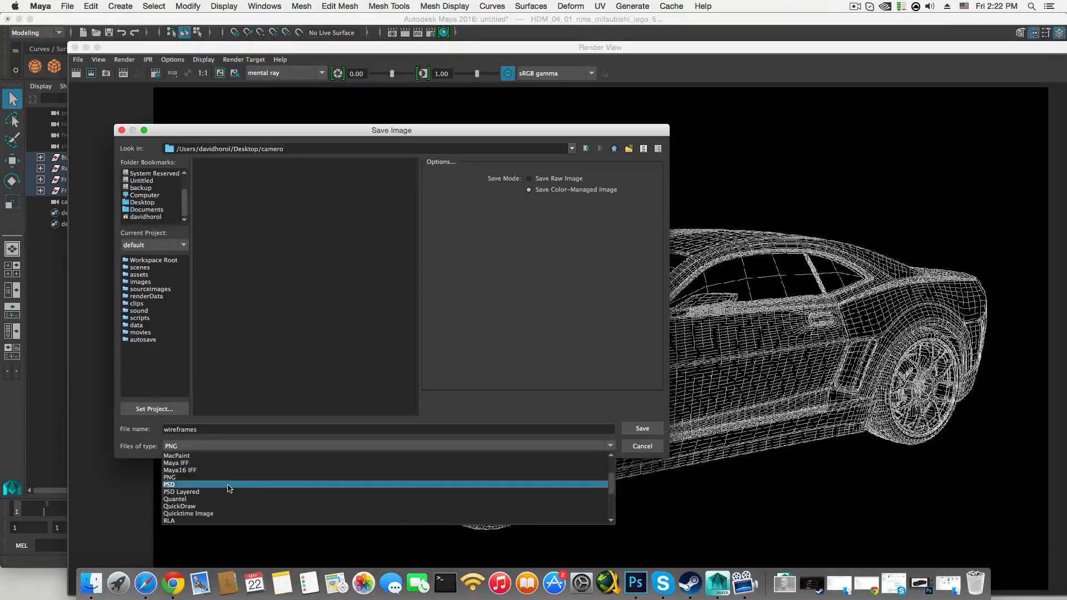
pyautogui.click(239, 484)
pyautogui.click(398, 446)
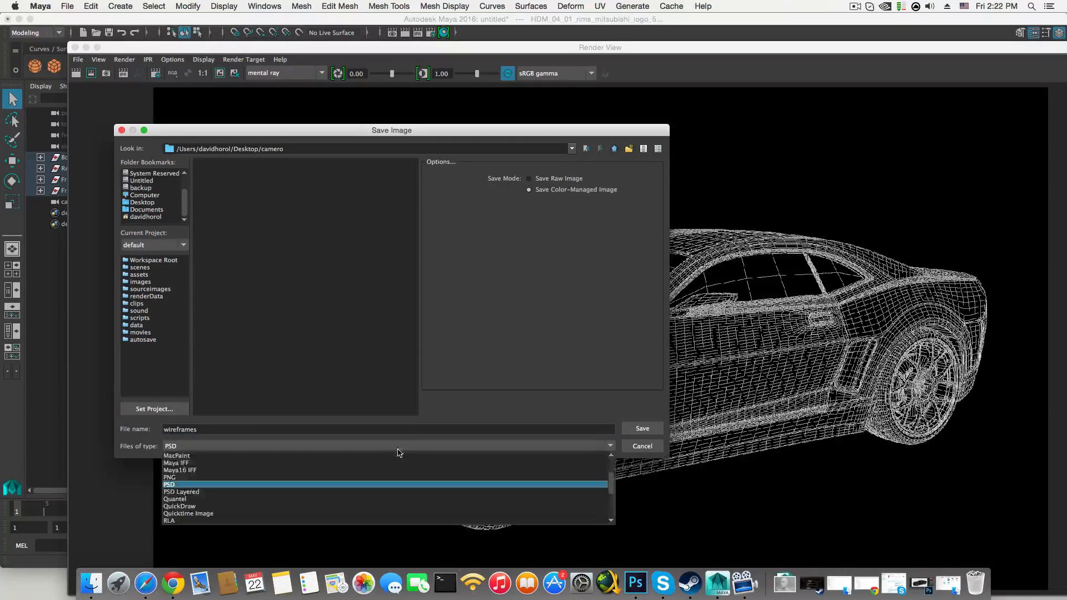
pyautogui.click(333, 491)
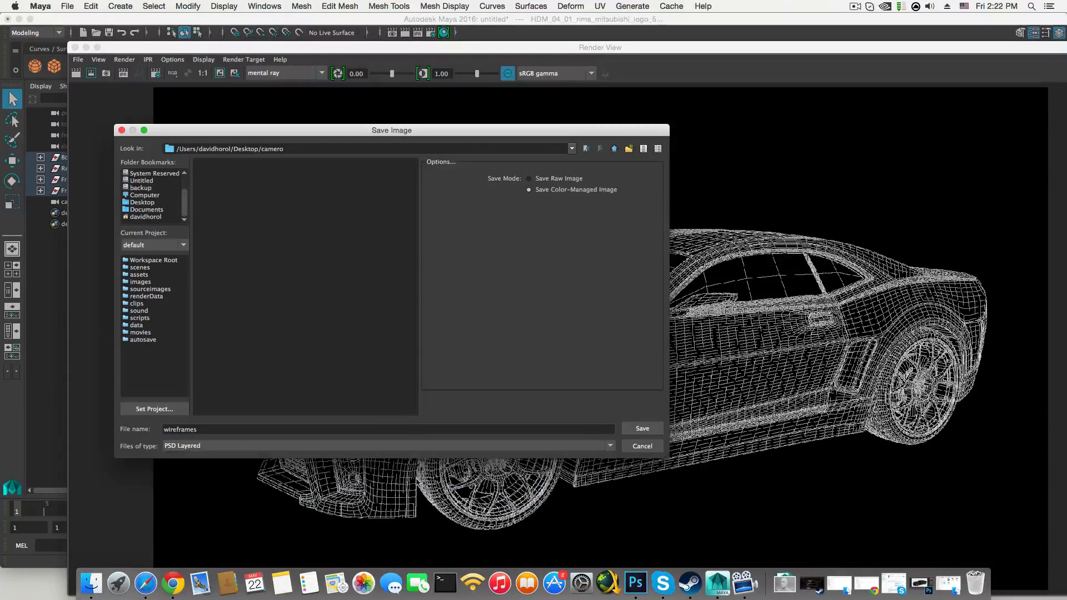
pyautogui.click(633, 432)
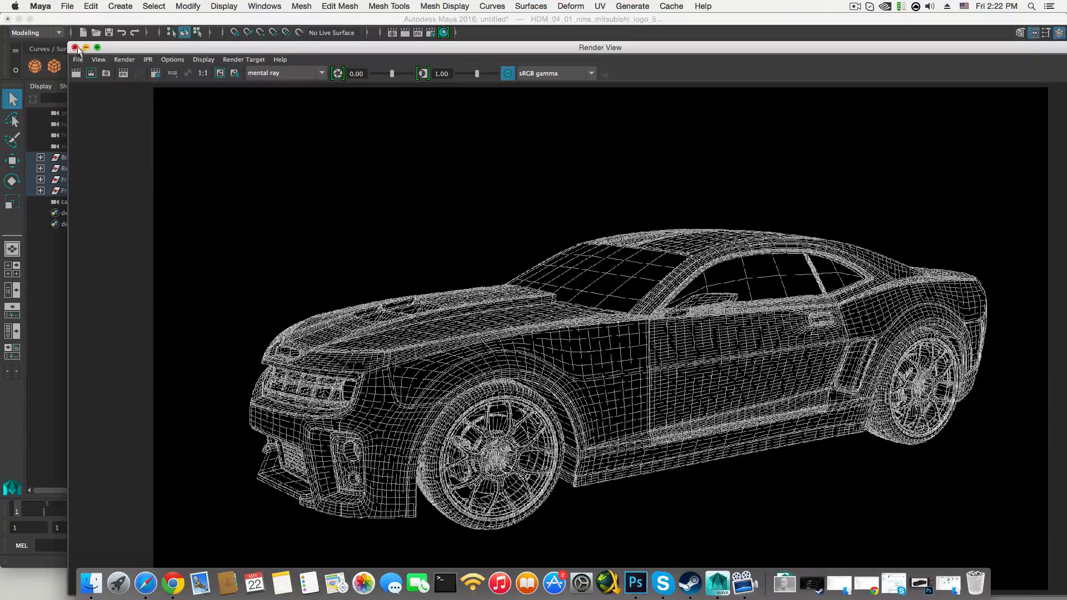
# Save the render again in the camero folder as a PNG named wire, and close the Render View
pyautogui.click(78, 59)
pyautogui.click(104, 106)
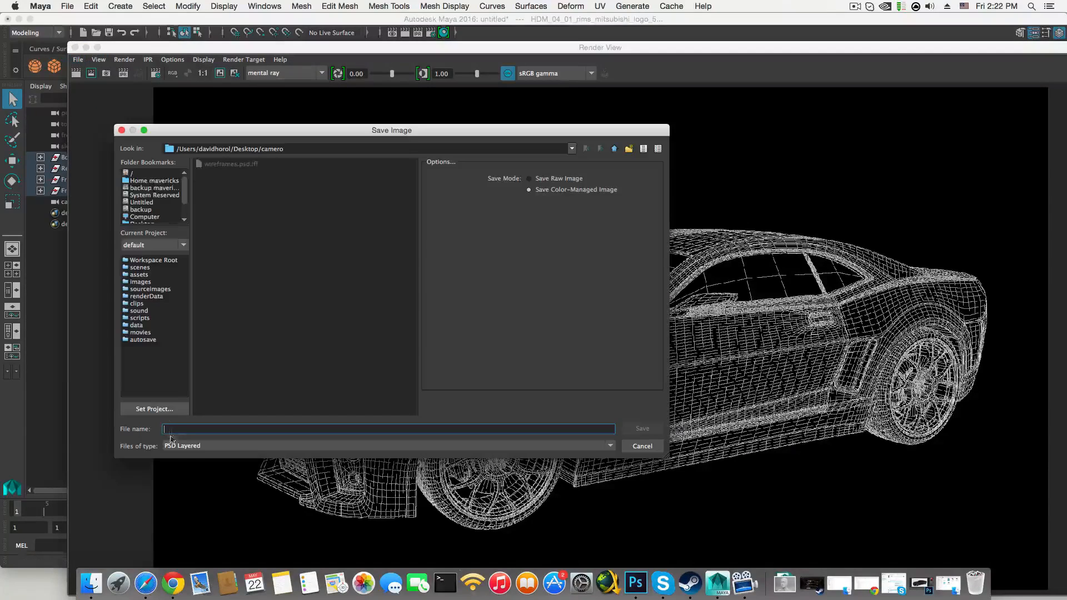
pyautogui.click(179, 446)
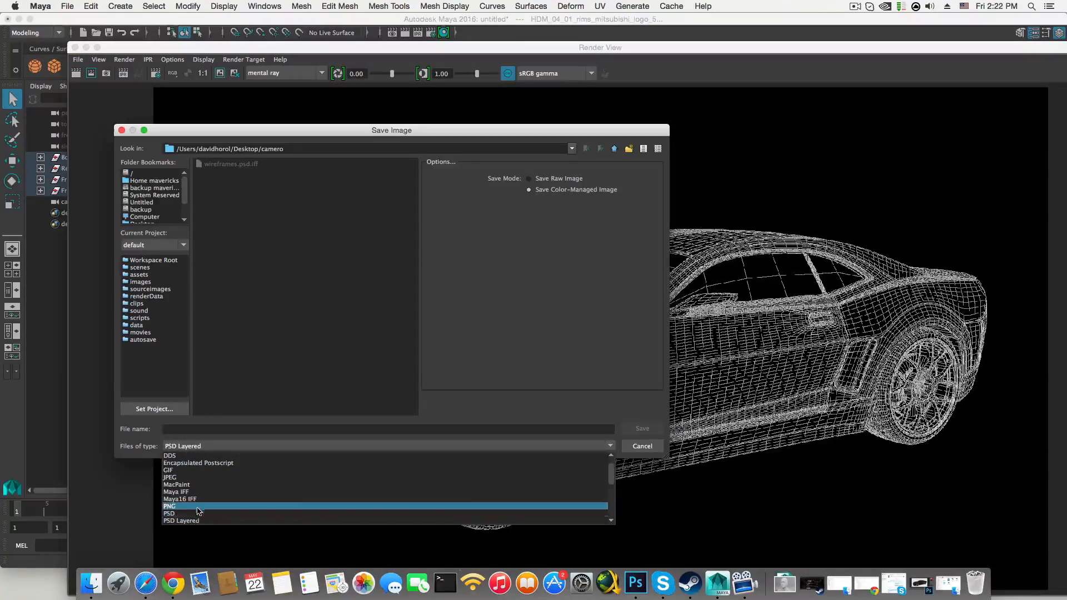
pyautogui.click(198, 510)
pyautogui.click(197, 431)
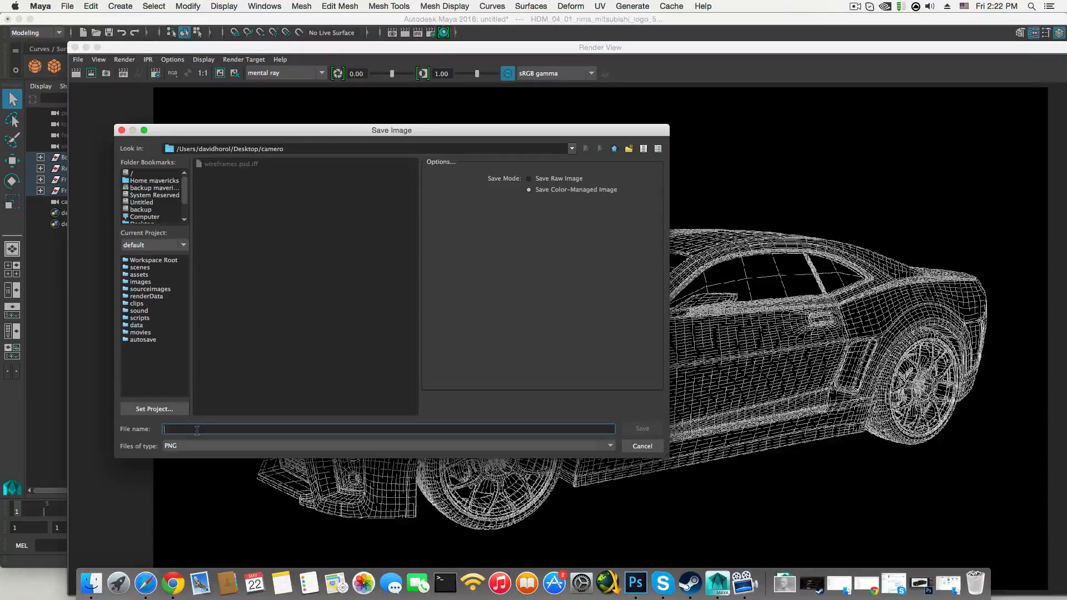
pyautogui.write('wire')
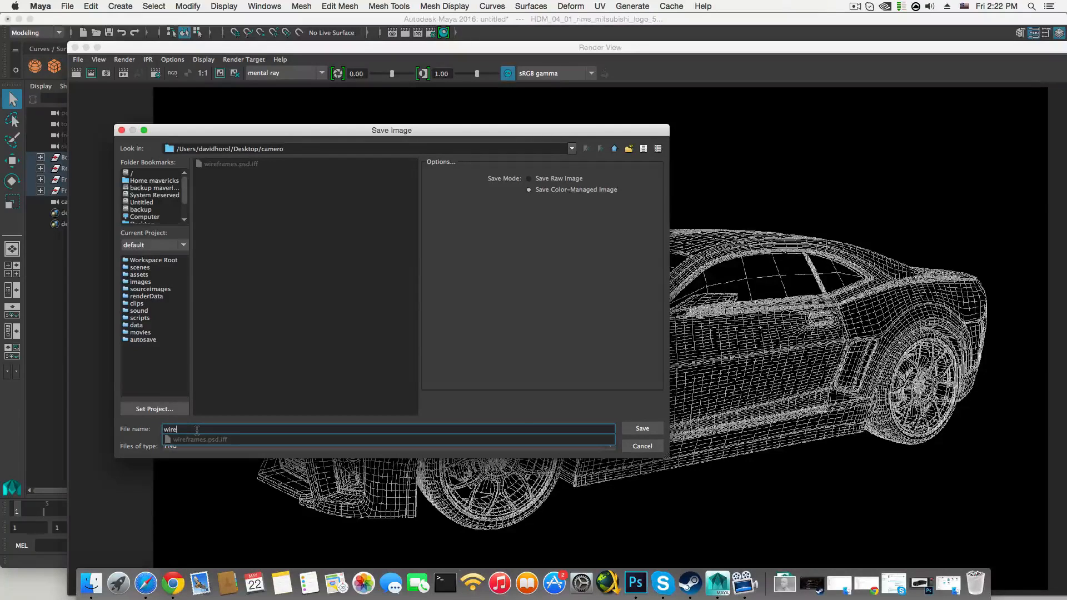
pyautogui.click(638, 431)
pyautogui.click(639, 430)
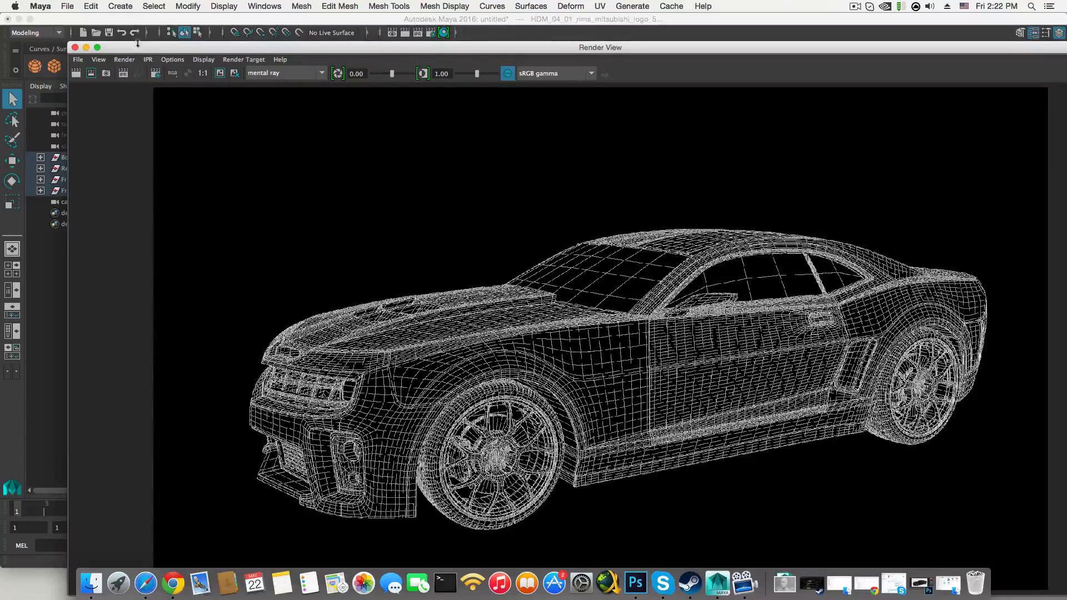
pyautogui.moveTo(136, 47); pyautogui.dragTo(74, 15)
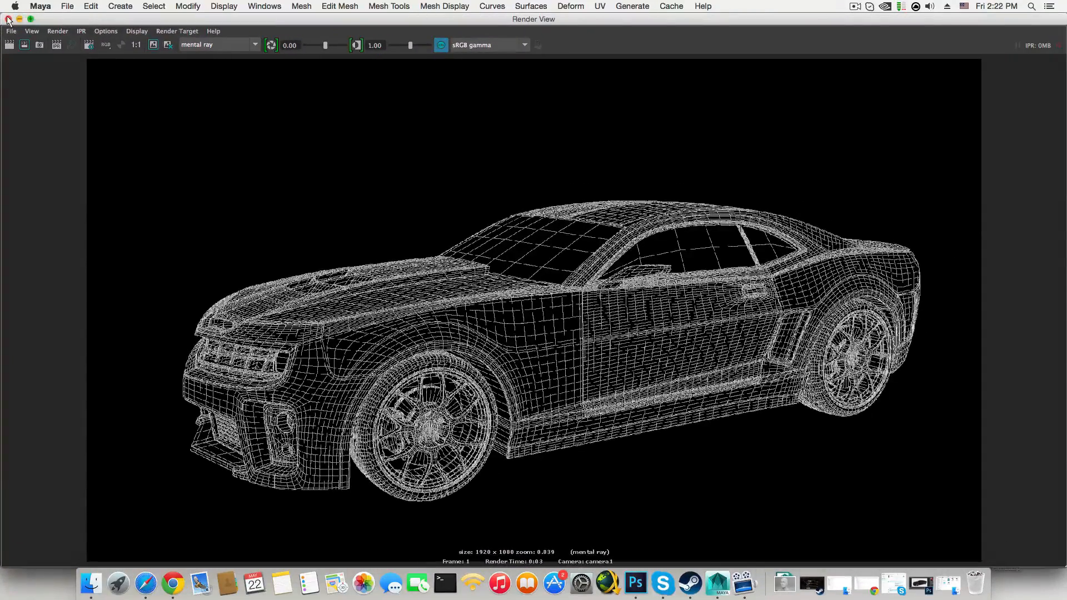
pyautogui.click(8, 19)
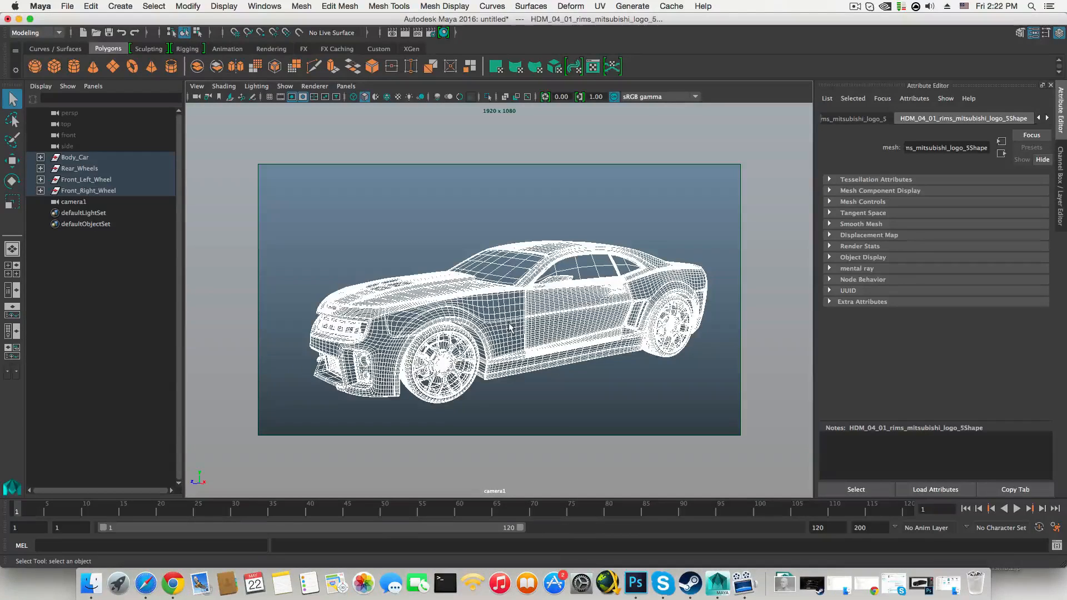
# Select all of the car's meshes, assign them a new Blinn material and clear the selection
pyautogui.moveTo(506, 269); pyautogui.dragTo(402, 235, button='right')
pyautogui.moveTo(352, 207); pyautogui.dragTo(695, 353)
pyautogui.moveTo(259, 203); pyautogui.dragTo(717, 445)
pyautogui.moveTo(594, 268); pyautogui.dragTo(601, 540, button='right')
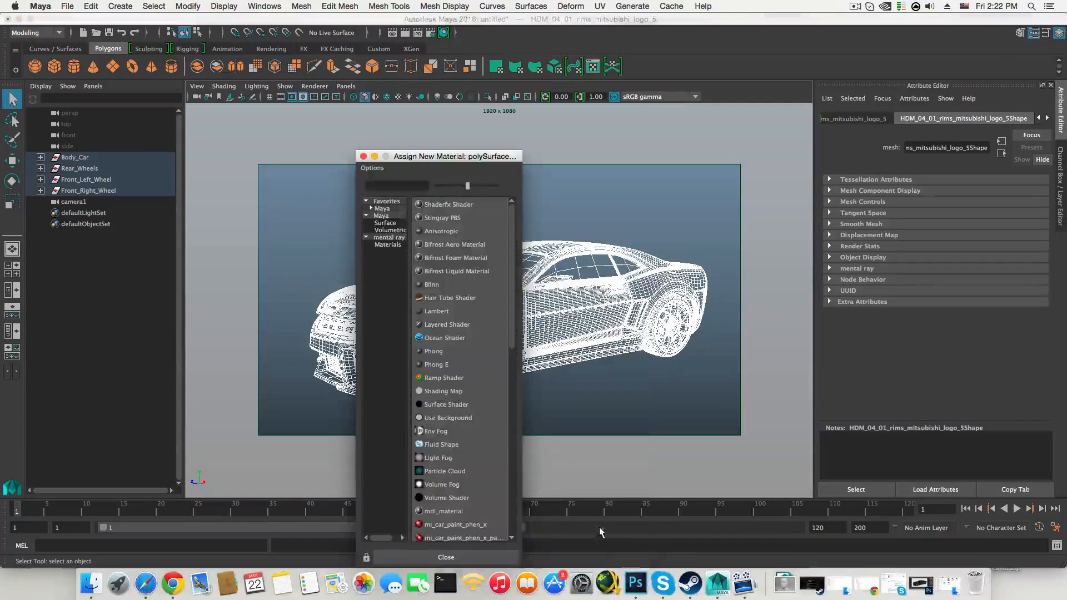
pyautogui.click(437, 285)
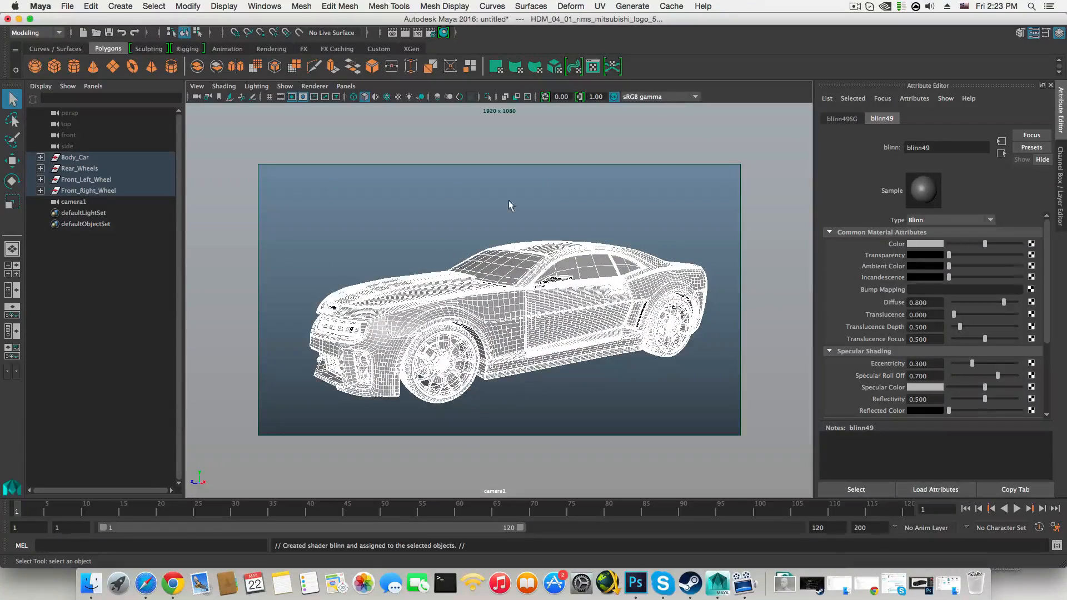
pyautogui.keyDown('alt'); pyautogui.moveTo(460, 289); pyautogui.dragTo(448, 259); pyautogui.keyUp('alt')
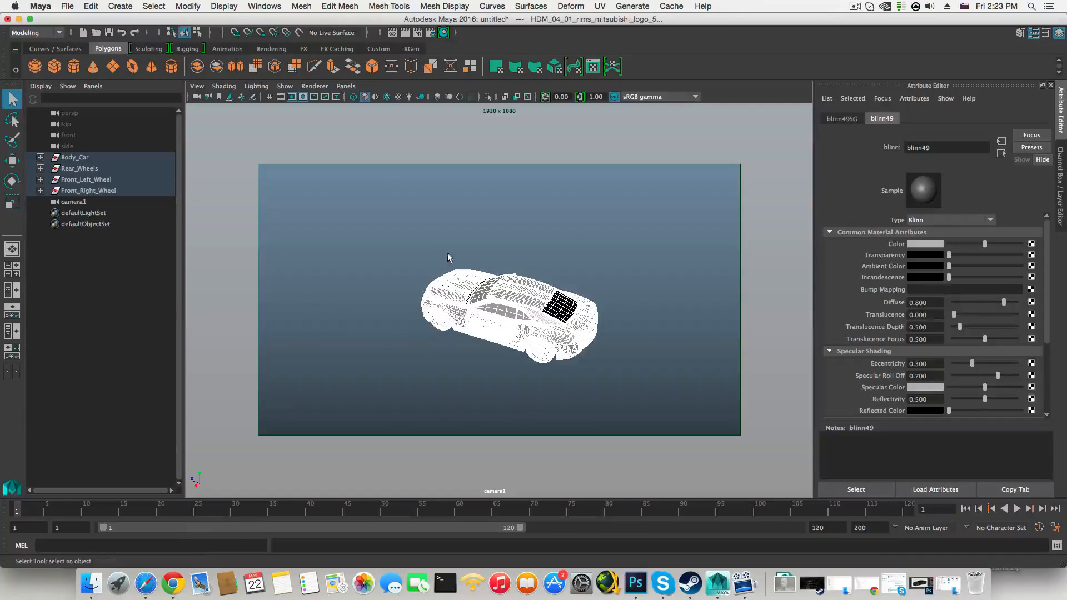
pyautogui.click(447, 259)
# Create a polygon cube at the car's position and scale it uniformly to about 364 so it encloses the car
pyautogui.moveTo(553, 317)
pyautogui.keyDown('alt'); pyautogui.mouseDown()
pyautogui.moveTo(561, 311)
pyautogui.moveTo(556, 327)
pyautogui.moveTo(558, 319)
pyautogui.mouseUp(); pyautogui.keyUp('alt')
pyautogui.keyDown('alt'); pyautogui.moveTo(329, 243); pyautogui.dragTo(341, 216); pyautogui.keyUp('alt')
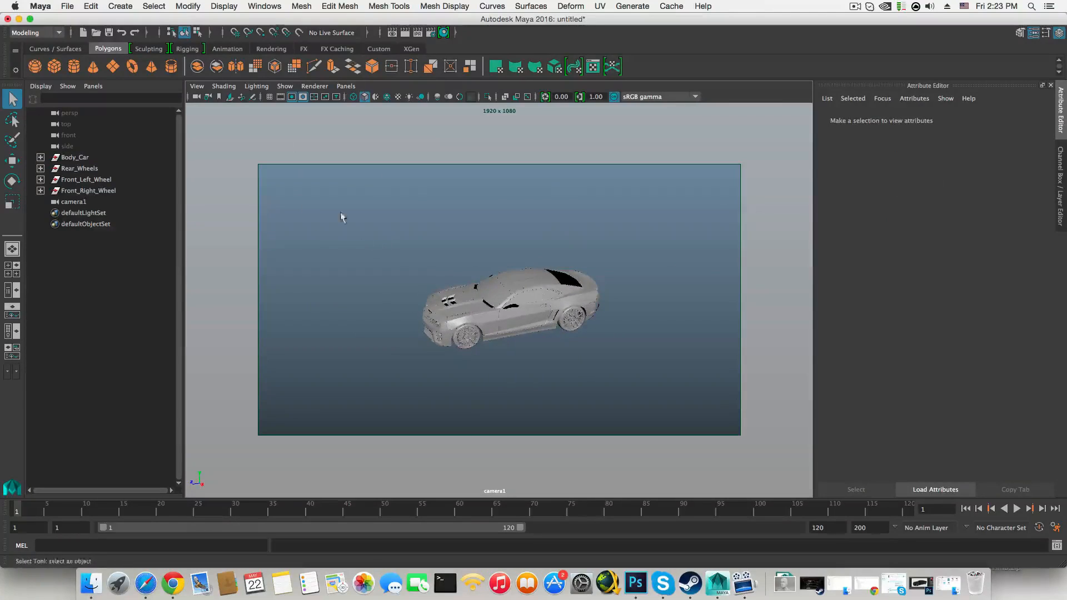
pyautogui.click(55, 66)
pyautogui.keyDown('alt'); pyautogui.moveTo(528, 335); pyautogui.dragTo(775, 350); pyautogui.keyUp('alt')
pyautogui.press('r')
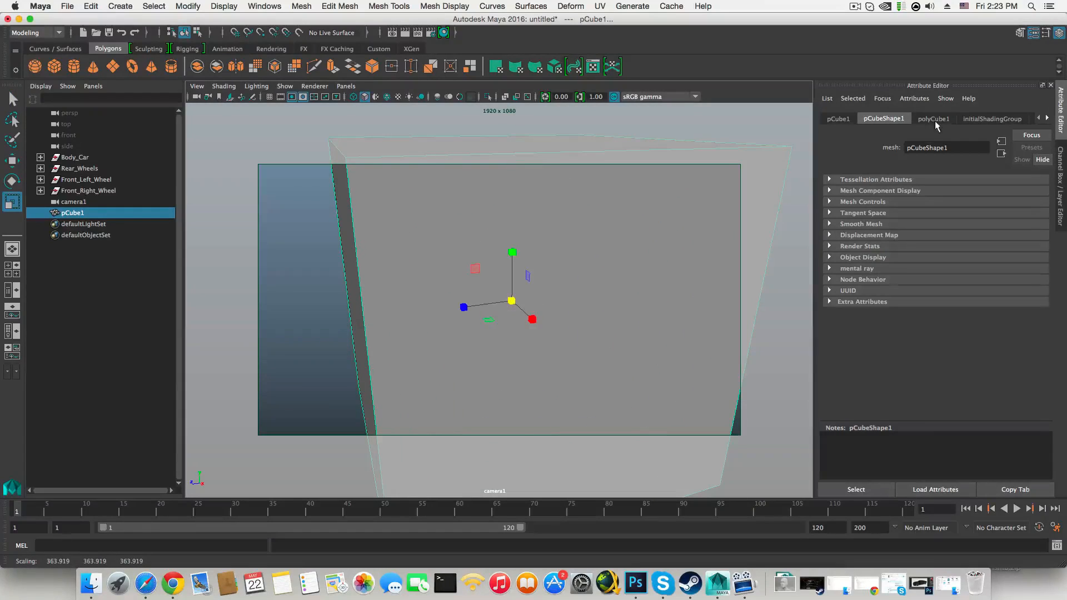
# Set the cube's width, height and depth subdivisions to 4 each
pyautogui.click(935, 119)
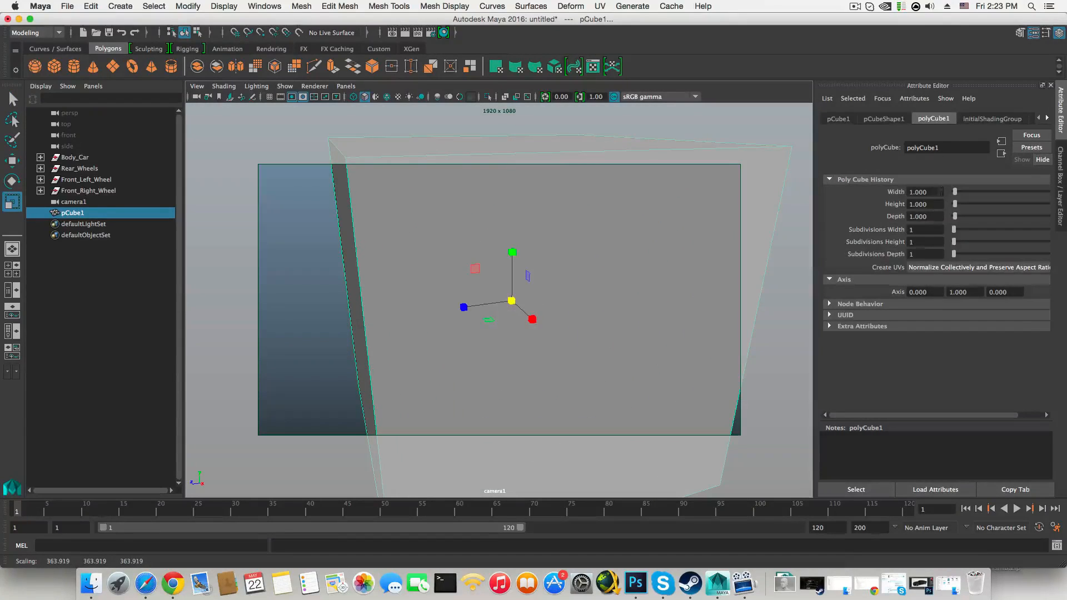
pyautogui.moveTo(955, 230); pyautogui.dragTo(962, 230)
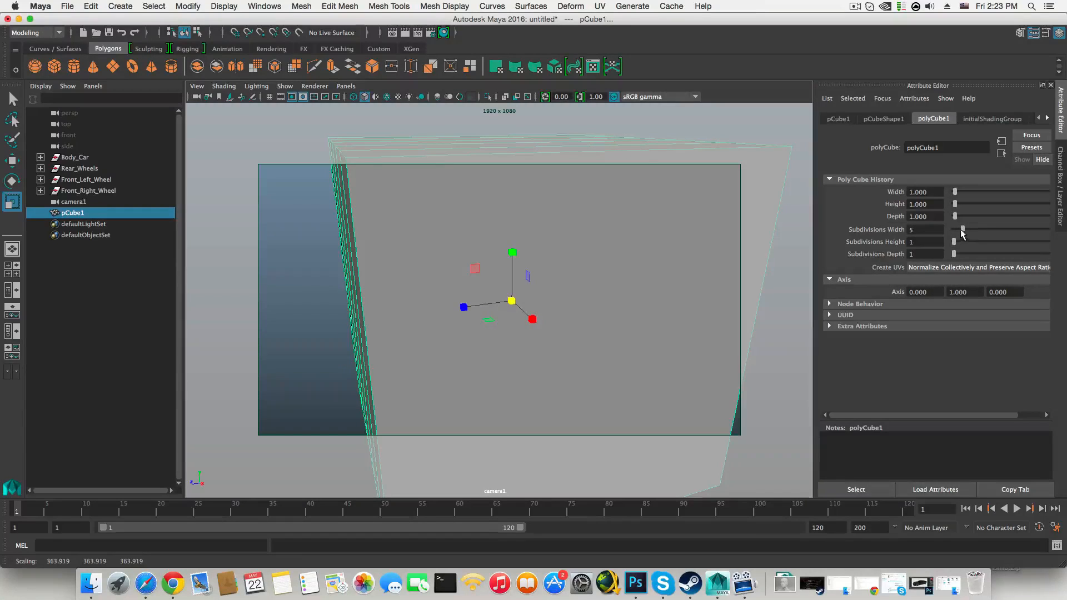
pyautogui.moveTo(962, 234); pyautogui.dragTo(959, 233)
pyautogui.keyDown('alt'); pyautogui.moveTo(743, 255); pyautogui.dragTo(679, 276, button='right'); pyautogui.keyUp('alt')
pyautogui.keyDown('alt'); pyautogui.moveTo(778, 286); pyautogui.dragTo(799, 274); pyautogui.keyUp('alt')
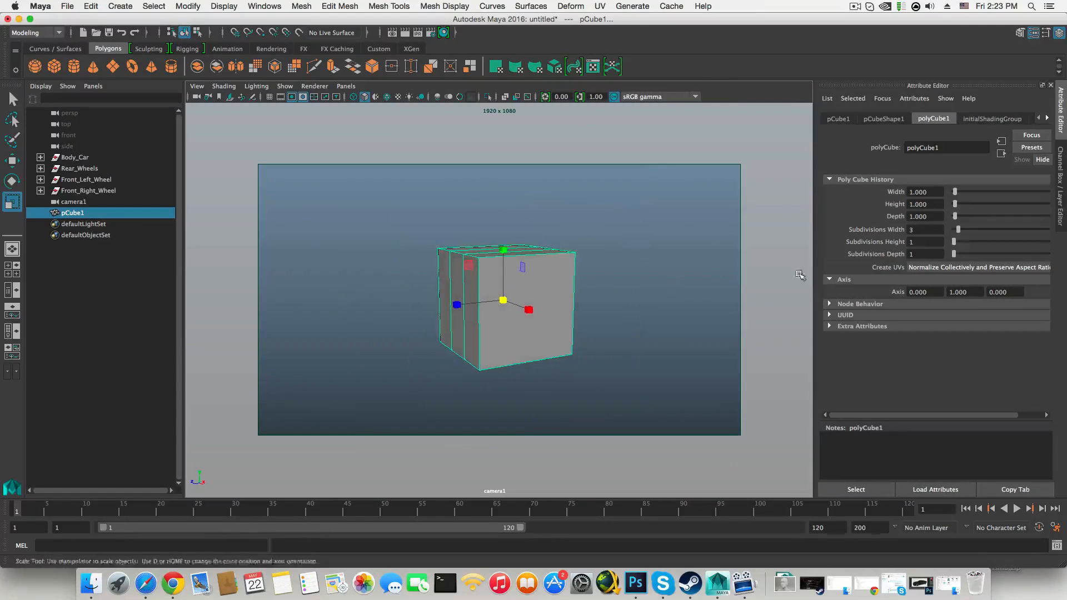
pyautogui.moveTo(958, 243)
pyautogui.mouseDown()
pyautogui.moveTo(961, 234)
pyautogui.moveTo(960, 255)
pyautogui.mouseUp()
pyautogui.keyDown('alt'); pyautogui.moveTo(533, 255); pyautogui.dragTo(549, 275); pyautogui.keyUp('alt')
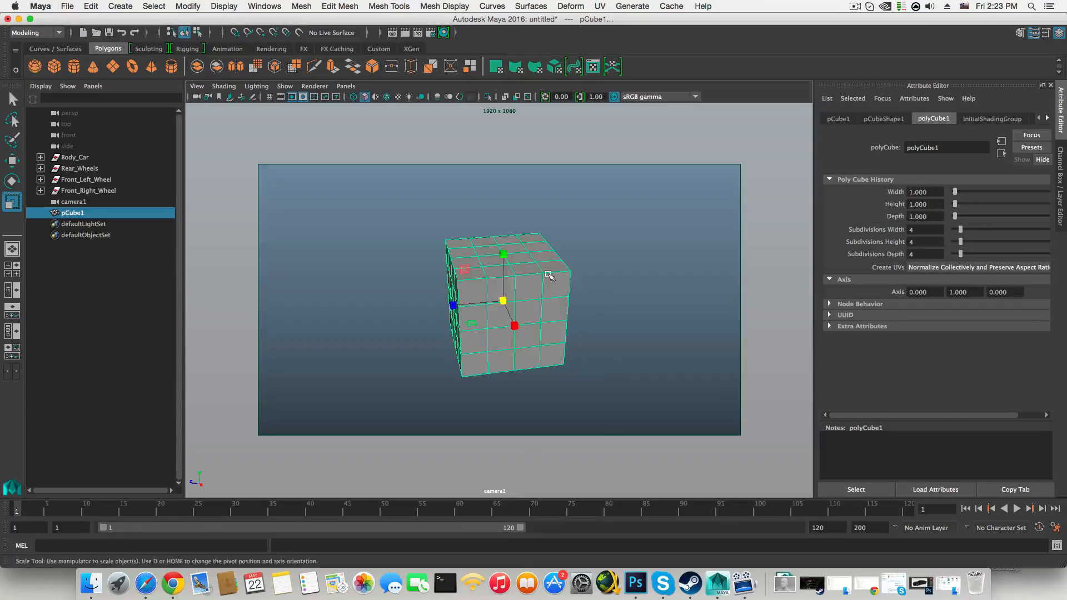
# Select every face on the cube's two adjacent near sides and its top, and delete them to leave a floor and two walls
pyautogui.moveTo(549, 275); pyautogui.dragTo(547, 298, button='right')
pyautogui.click(554, 288)
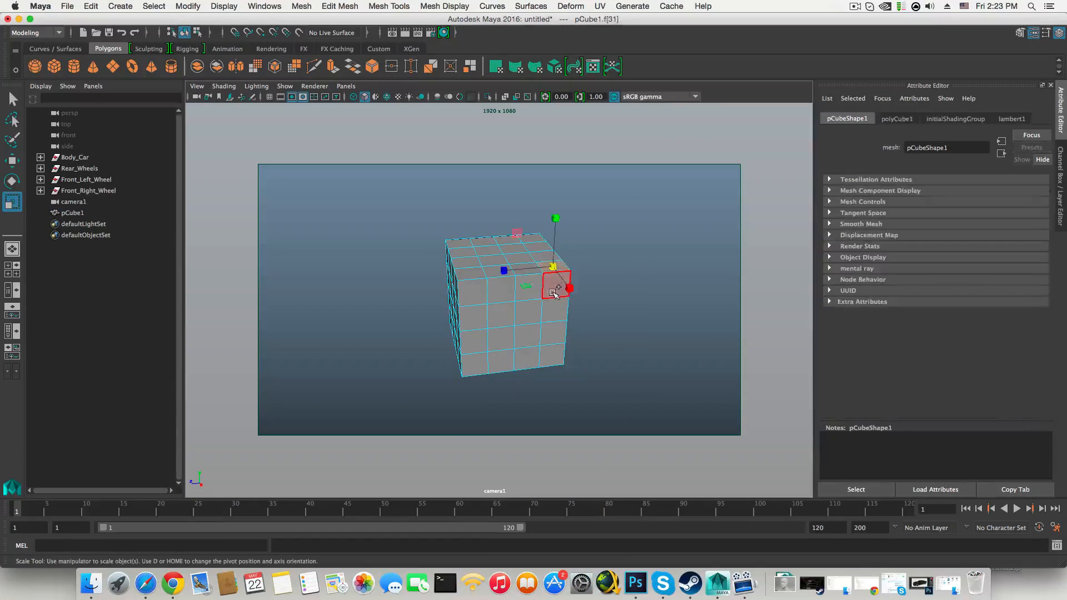
pyautogui.keyDown('shift'); pyautogui.click(553, 305); pyautogui.keyUp('shift')
pyautogui.keyDown('shift'); pyautogui.click(553, 328); pyautogui.keyUp('shift')
pyautogui.keyDown('shift'); pyautogui.click(544, 355); pyautogui.keyUp('shift')
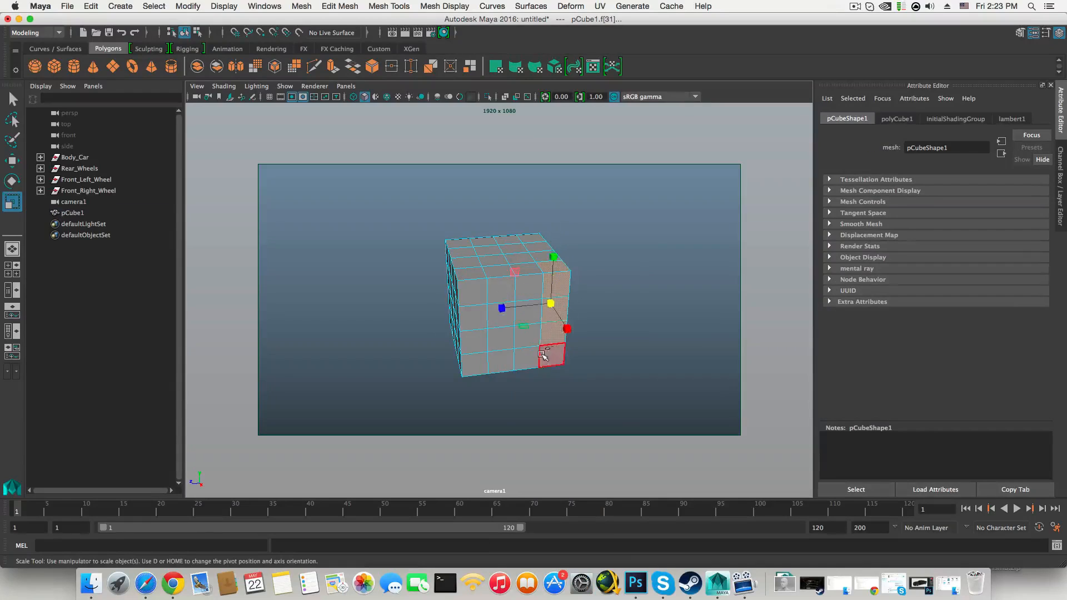
pyautogui.keyDown('shift'); pyautogui.click(526, 355); pyautogui.keyUp('shift')
pyautogui.keyDown('shift'); pyautogui.click(527, 333); pyautogui.keyUp('shift')
pyautogui.keyDown('shift'); pyautogui.click(526, 311); pyautogui.keyUp('shift')
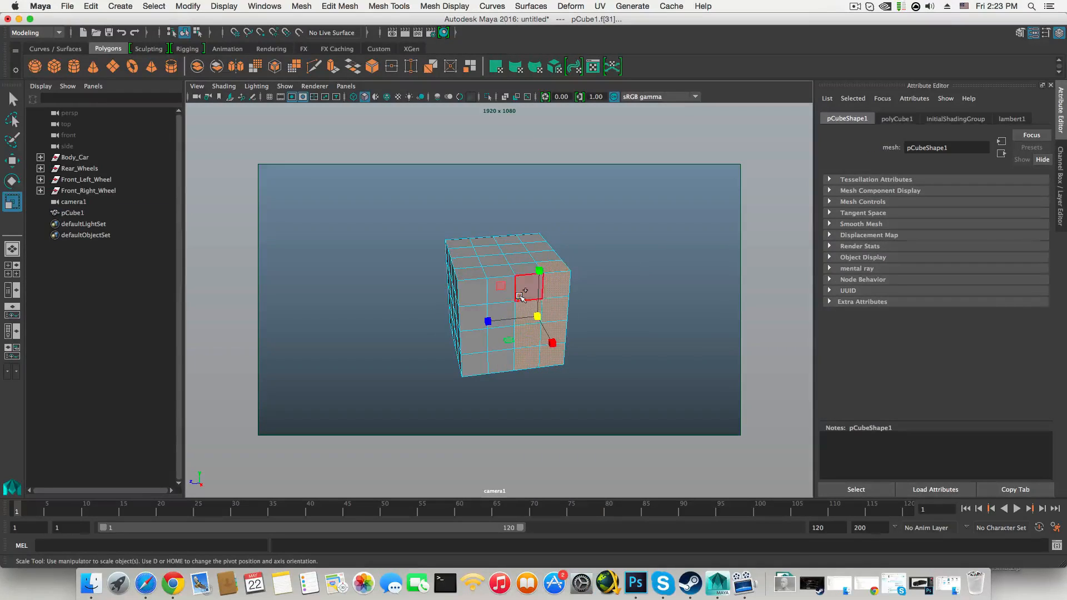
pyautogui.keyDown('shift'); pyautogui.click(523, 293); pyautogui.keyUp('shift')
pyautogui.keyDown('shift'); pyautogui.click(500, 287); pyautogui.keyUp('shift')
pyautogui.keyDown('shift'); pyautogui.click(502, 313); pyautogui.keyUp('shift')
pyautogui.keyDown('shift'); pyautogui.click(496, 339); pyautogui.keyUp('shift')
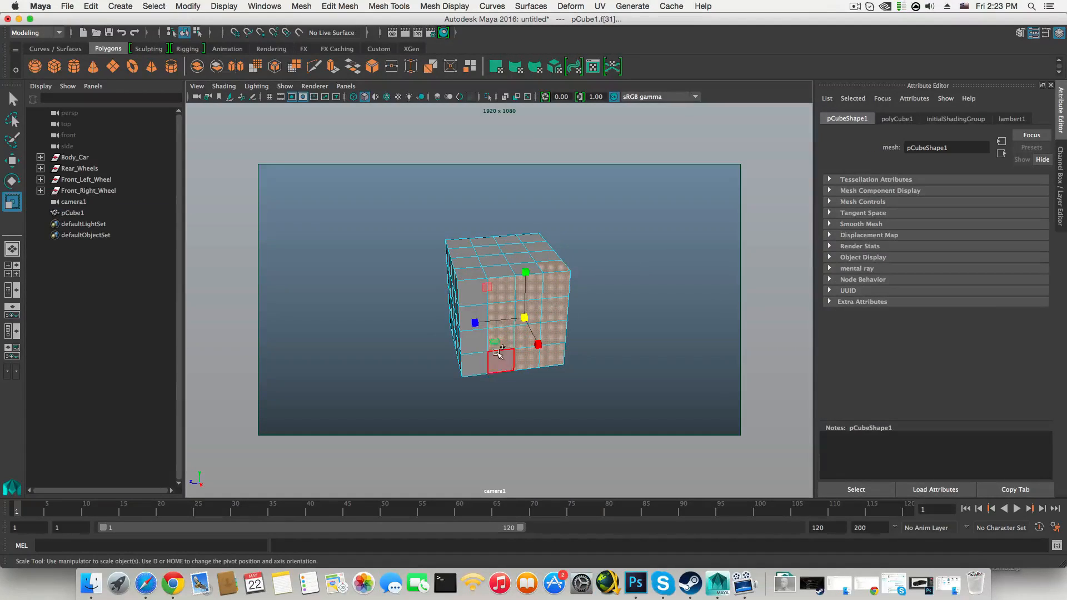
pyautogui.keyDown('shift'); pyautogui.click(497, 355); pyautogui.keyUp('shift')
pyautogui.keyDown('shift'); pyautogui.click(473, 362); pyautogui.keyUp('shift')
pyautogui.keyDown('shift'); pyautogui.click(469, 341); pyautogui.keyUp('shift')
pyautogui.keyDown('shift'); pyautogui.click(469, 312); pyautogui.keyUp('shift')
pyautogui.keyDown('shift'); pyautogui.click(469, 297); pyautogui.keyUp('shift')
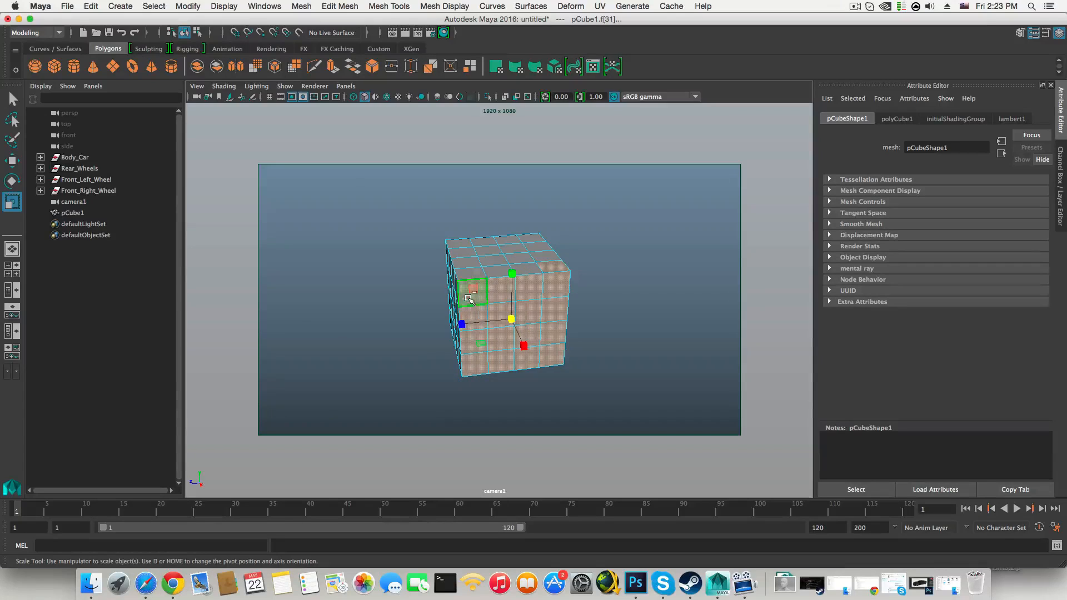
pyautogui.keyDown('alt'); pyautogui.moveTo(463, 309); pyautogui.dragTo(510, 307); pyautogui.keyUp('alt')
pyautogui.keyDown('shift'); pyautogui.click(506, 306); pyautogui.keyUp('shift')
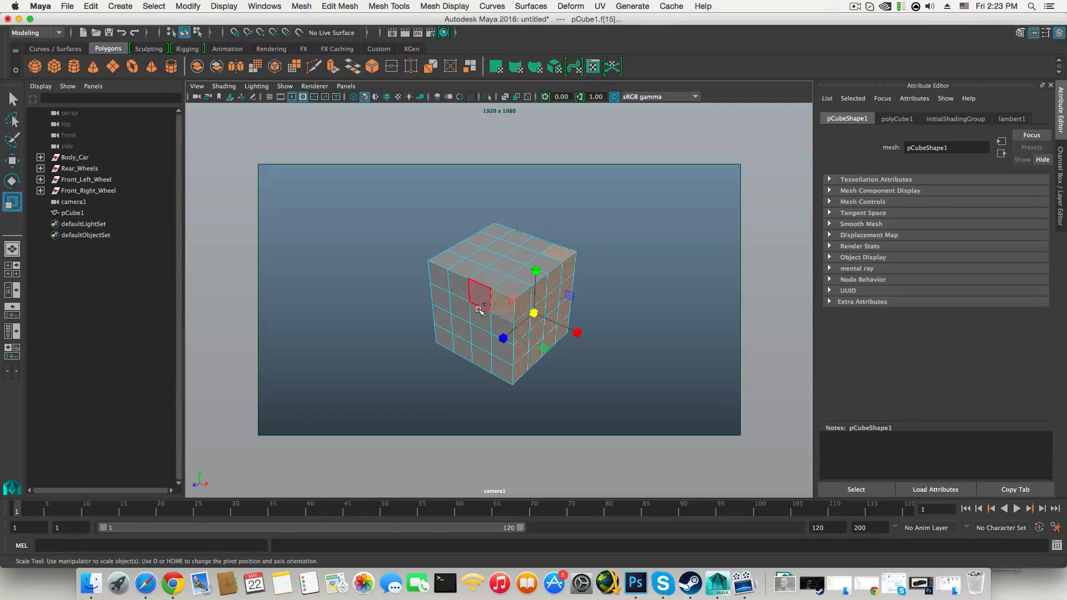
pyautogui.keyDown('shift'); pyautogui.click(501, 330); pyautogui.keyUp('shift')
pyautogui.keyDown('shift'); pyautogui.click(498, 347); pyautogui.keyUp('shift')
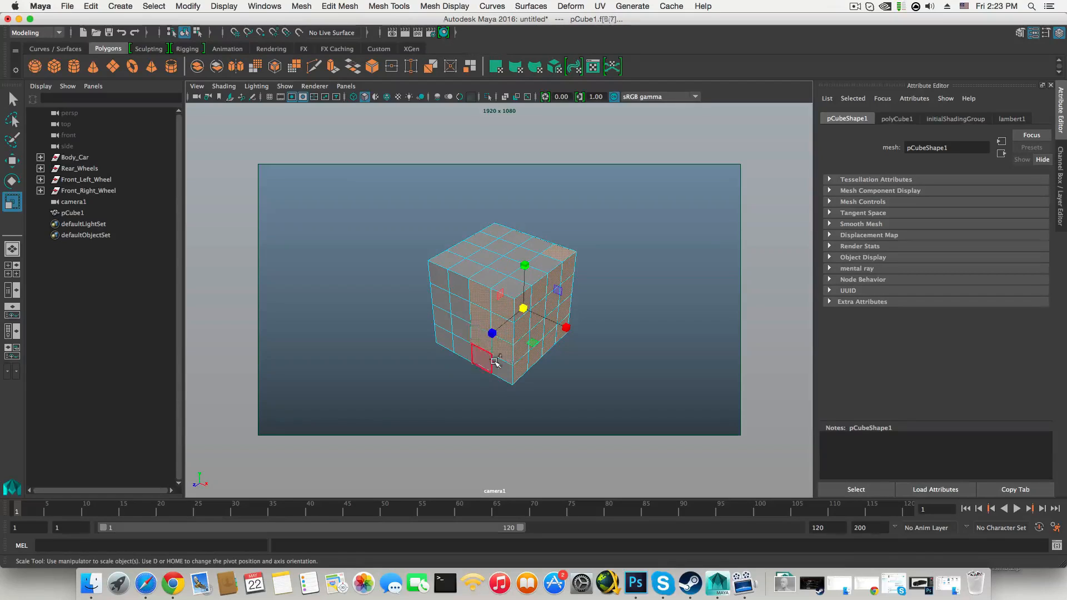
pyautogui.keyDown('shift'); pyautogui.click(489, 360); pyautogui.keyUp('shift')
pyautogui.keyDown('shift'); pyautogui.click(481, 368); pyautogui.keyUp('shift')
pyautogui.keyDown('shift'); pyautogui.click(462, 347); pyautogui.keyUp('shift')
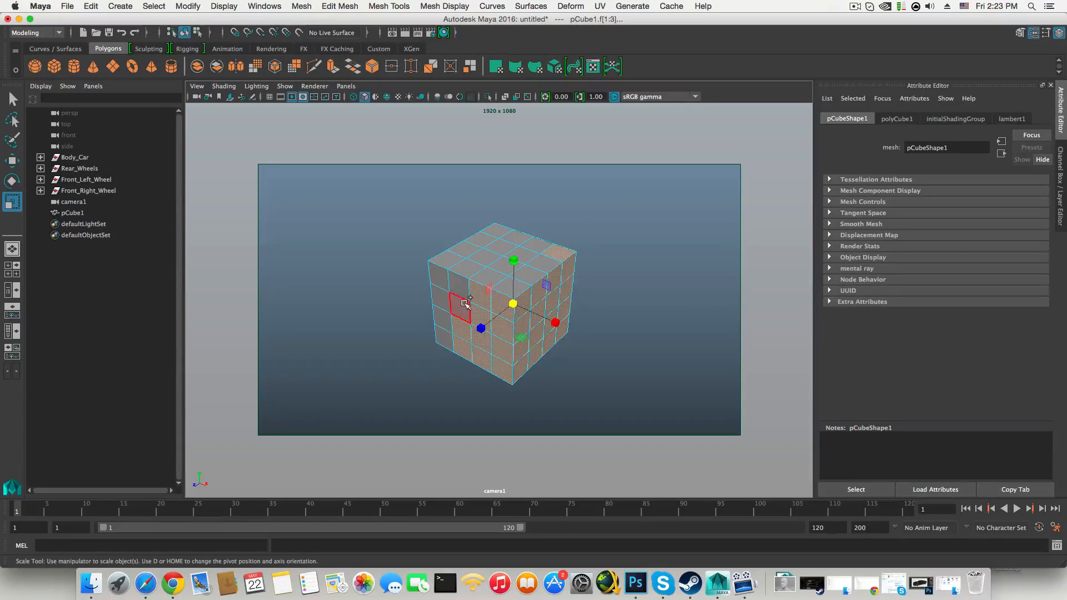
pyautogui.keyDown('shift'); pyautogui.click(464, 323); pyautogui.keyUp('shift')
pyautogui.keyDown('shift'); pyautogui.click(458, 297); pyautogui.keyUp('shift')
pyautogui.keyDown('shift'); pyautogui.click(441, 305); pyautogui.keyUp('shift')
pyautogui.keyDown('shift'); pyautogui.click(442, 328); pyautogui.keyUp('shift')
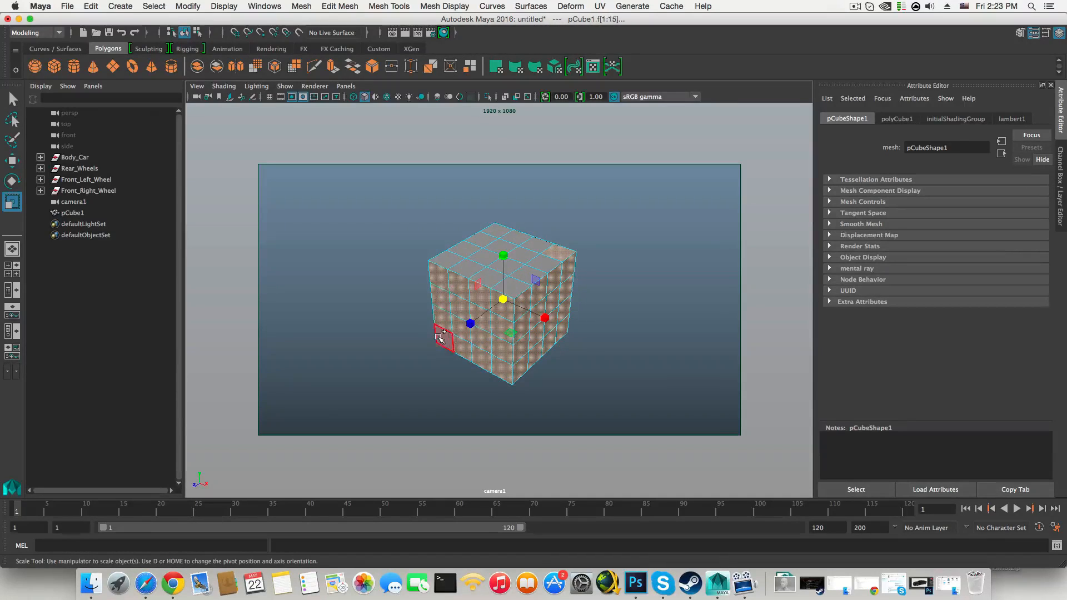
pyautogui.keyDown('shift'); pyautogui.click(443, 343); pyautogui.keyUp('shift')
pyautogui.keyDown('ctrl'); pyautogui.click(474, 265); pyautogui.keyUp('ctrl')
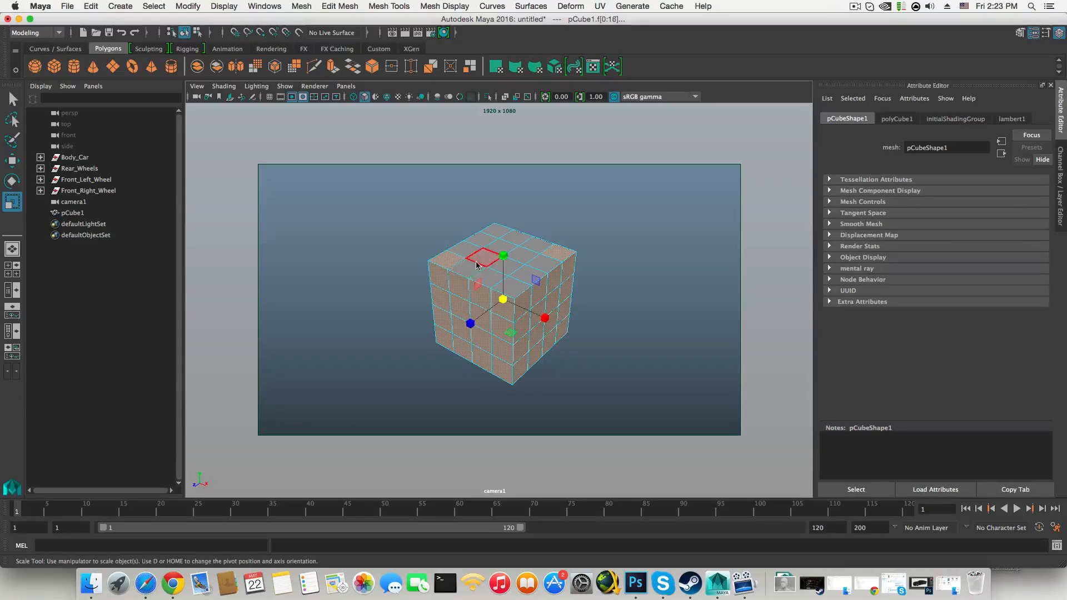
pyautogui.keyDown('shift'); pyautogui.click(473, 261); pyautogui.keyUp('shift')
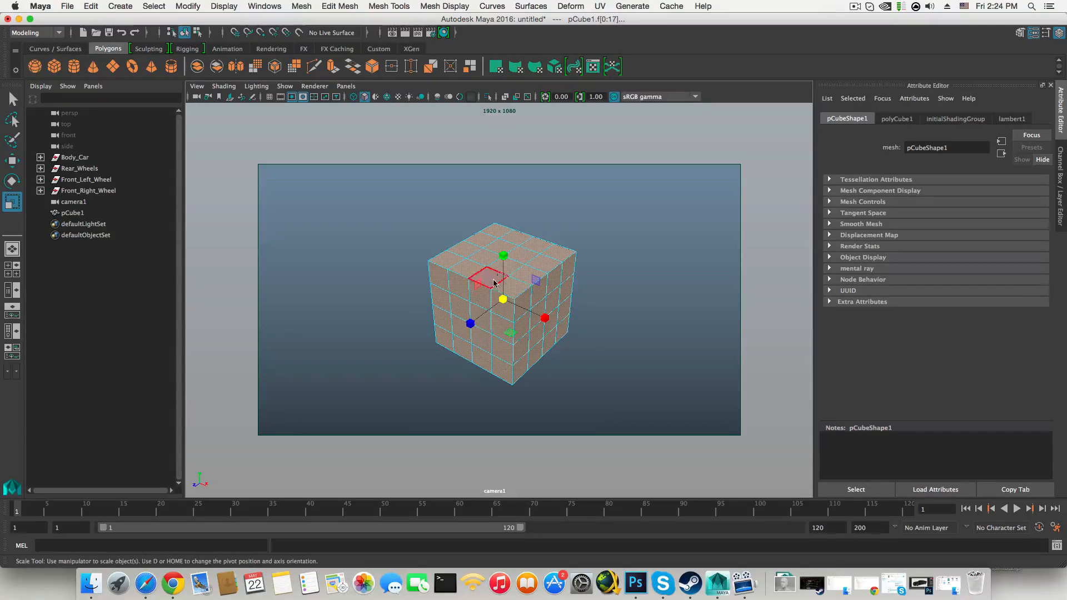
pyautogui.keyDown('alt'); pyautogui.moveTo(508, 284); pyautogui.dragTo(509, 207); pyautogui.keyUp('alt')
pyautogui.press('Delete')
# Return to object mode and move the open cube up so its floor lies beneath the car's wheels
pyautogui.press('F8')
pyautogui.click(558, 300)
pyautogui.press('w')
pyautogui.keyDown('alt'); pyautogui.moveTo(435, 329); pyautogui.dragTo(638, 341, button='right'); pyautogui.keyUp('alt')
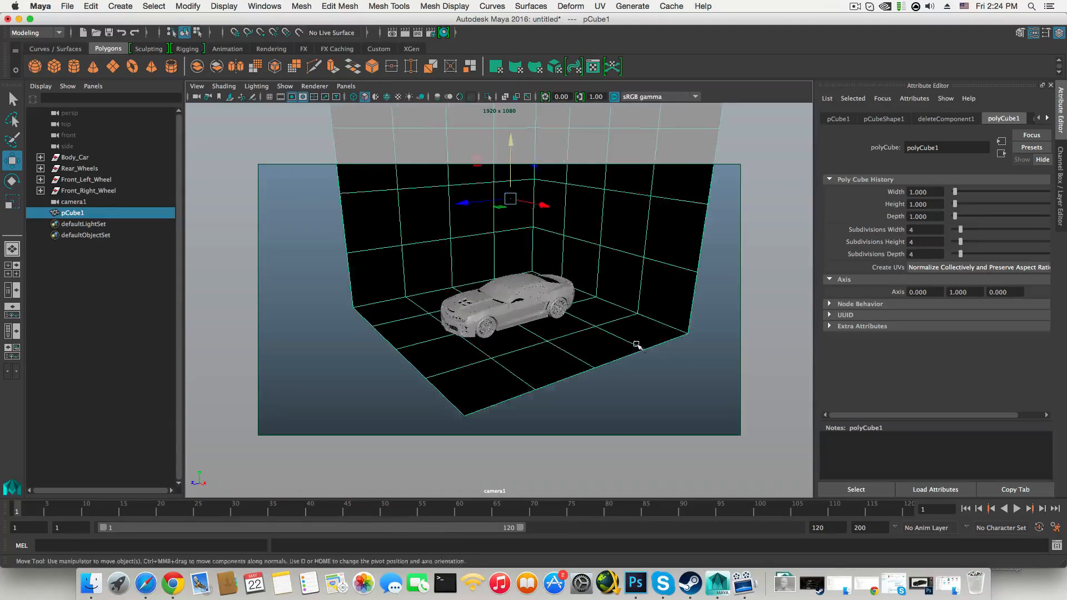
# Select the edge loop where the backdrop's floor meets both walls and apply a bevel to it
pyautogui.keyDown('alt'); pyautogui.moveTo(638, 341); pyautogui.dragTo(563, 335); pyautogui.keyUp('alt')
pyautogui.moveTo(588, 300); pyautogui.dragTo(590, 240, button='right')
pyautogui.keyDown('alt'); pyautogui.moveTo(592, 337); pyautogui.dragTo(424, 245); pyautogui.keyUp('alt')
pyautogui.doubleClick(488, 281)
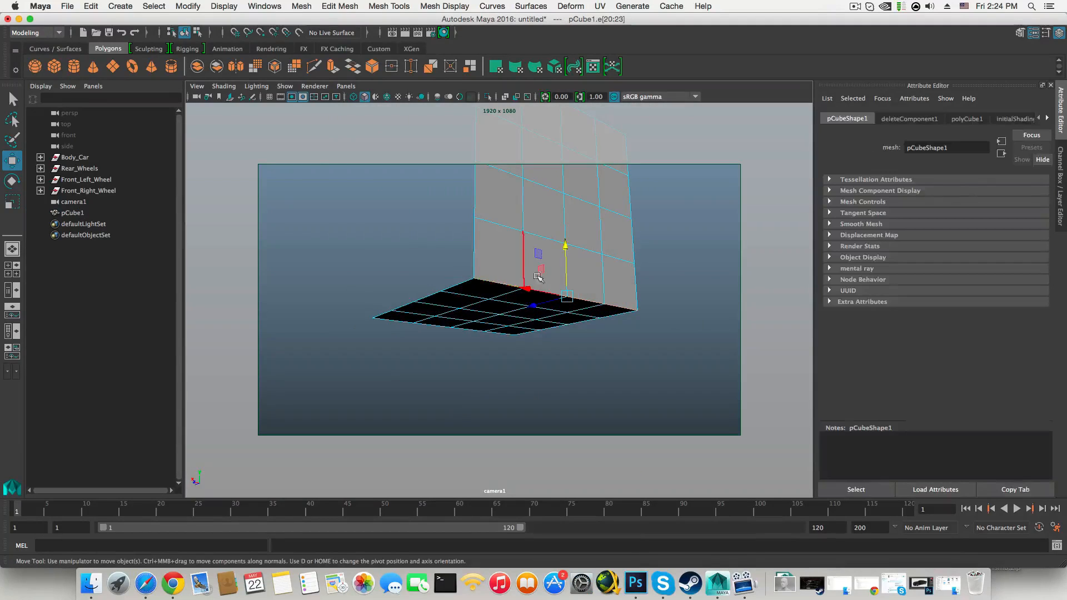
pyautogui.keyDown('alt'); pyautogui.moveTo(538, 276); pyautogui.dragTo(588, 291); pyautogui.keyUp('alt')
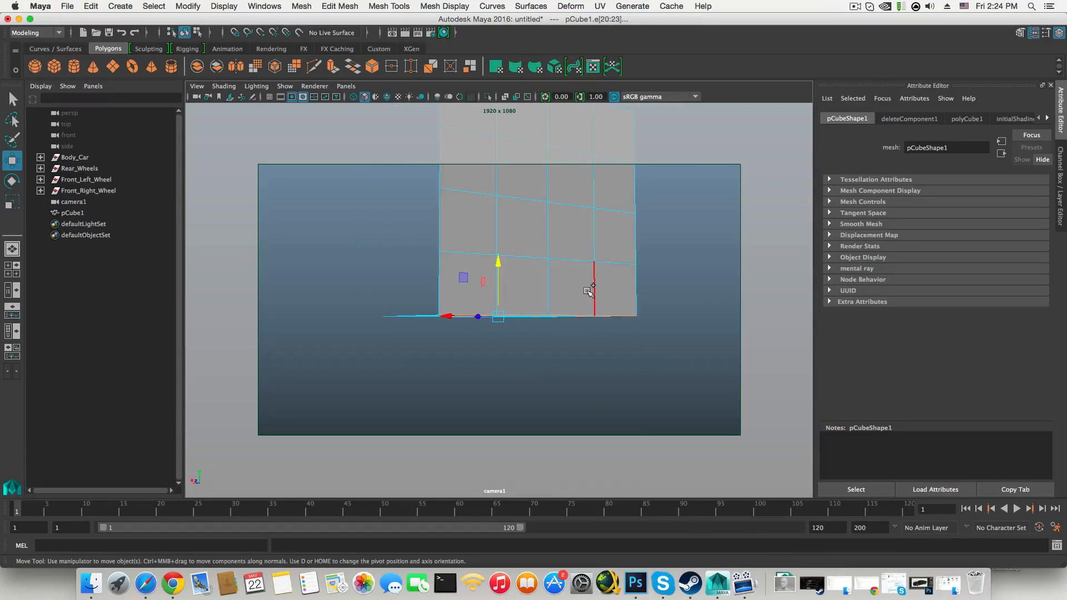
pyautogui.keyDown('shift'); pyautogui.moveTo(588, 291); pyautogui.dragTo(644, 300, button='right'); pyautogui.keyUp('shift')
# Set the bevel's fraction to 1 and its segments to 8 for a smoothly curved transition, and return to object mode
pyautogui.keyDown('alt'); pyautogui.moveTo(600, 296); pyautogui.dragTo(638, 231); pyautogui.keyUp('alt')
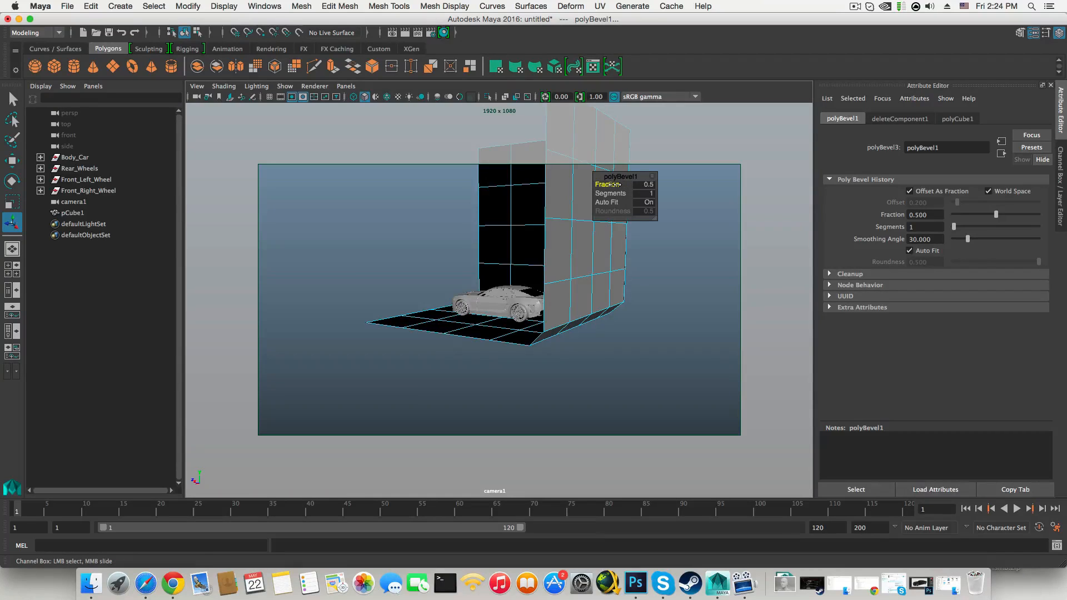
pyautogui.moveTo(610, 185); pyautogui.dragTo(620, 184, button='middle')
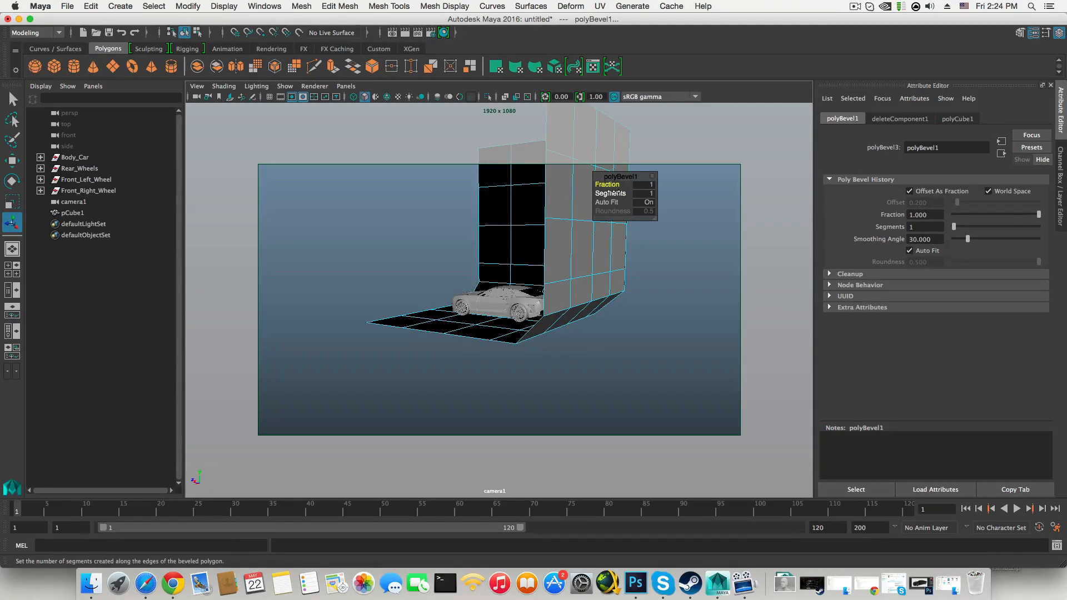
pyautogui.moveTo(614, 193); pyautogui.dragTo(653, 191)
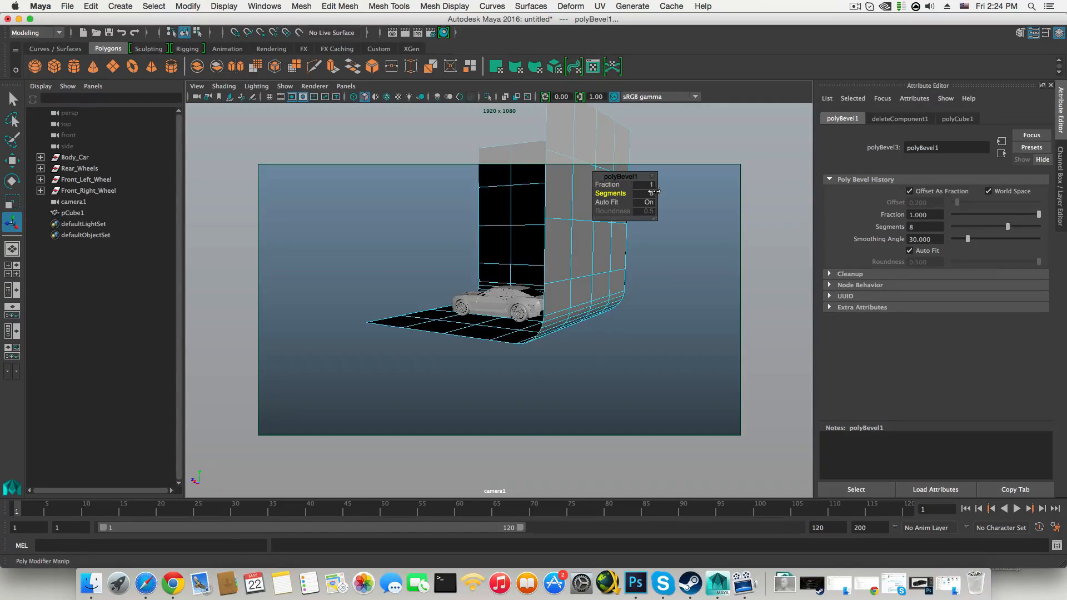
pyautogui.keyDown('alt'); pyautogui.moveTo(627, 256); pyautogui.dragTo(634, 288); pyautogui.keyUp('alt')
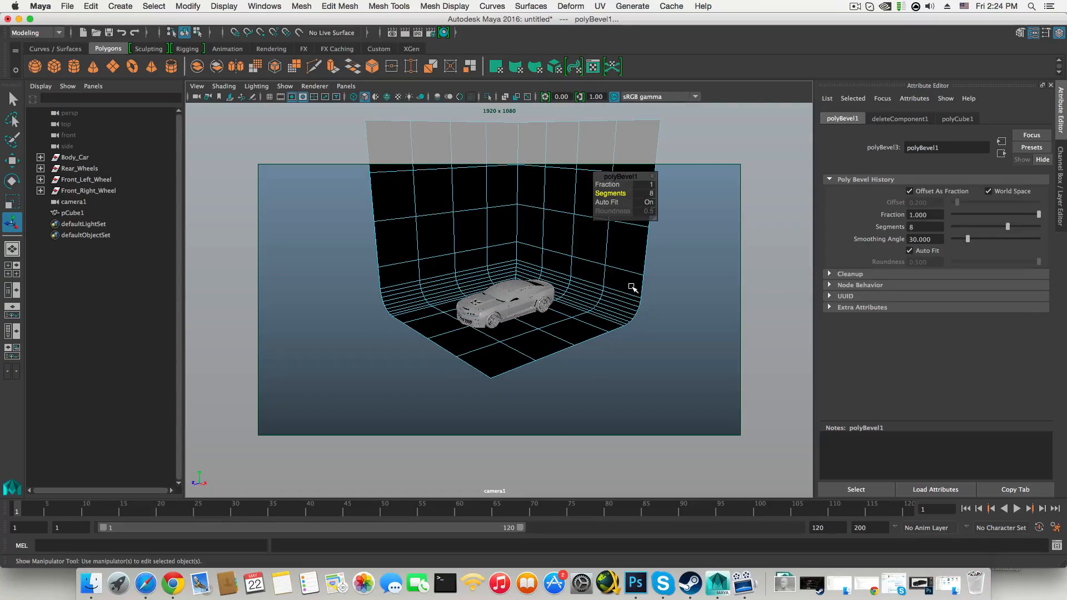
pyautogui.press('F8')
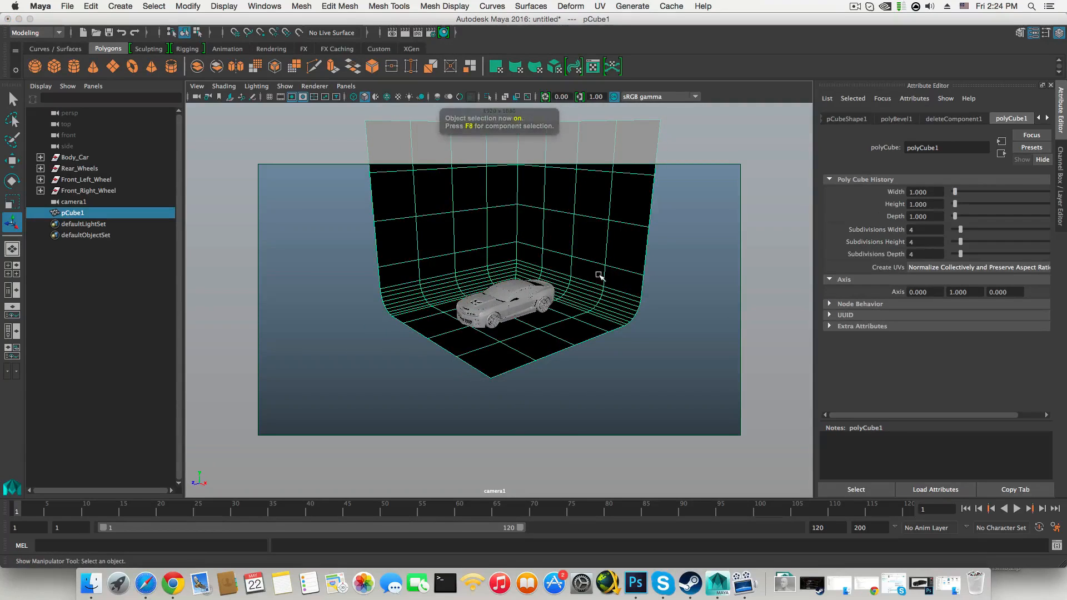
# Reverse the backdrop's normals so its inner faces point toward the car, and clear the selection
pyautogui.keyDown('alt'); pyautogui.moveTo(600, 276); pyautogui.dragTo(599, 312, button='middle'); pyautogui.keyUp('alt')
pyautogui.keyDown('alt'); pyautogui.moveTo(599, 311); pyautogui.dragTo(588, 264); pyautogui.keyUp('alt')
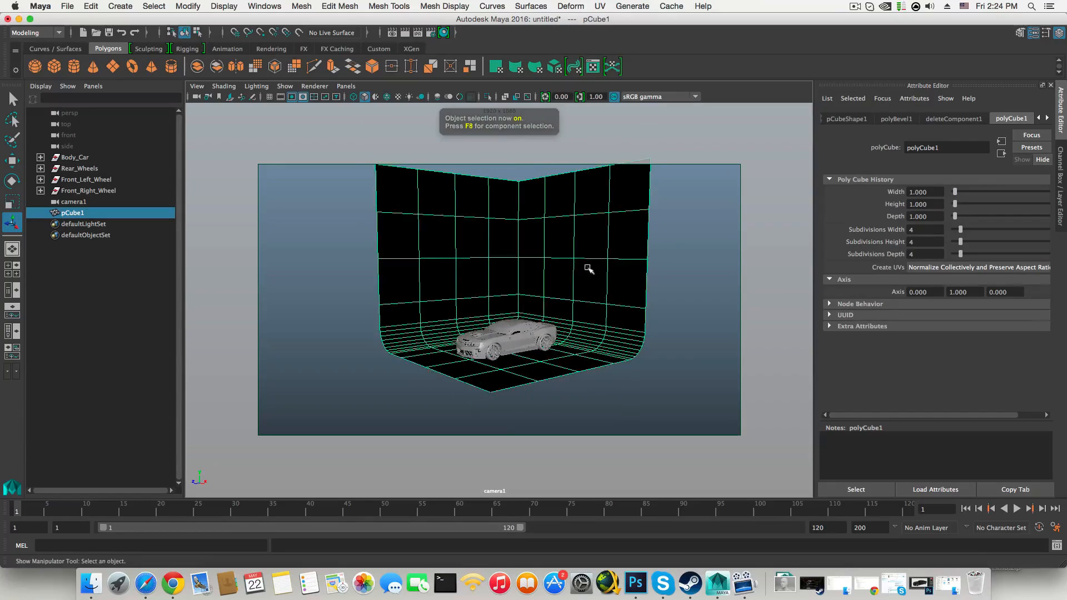
pyautogui.click(565, 237)
pyautogui.click(599, 261)
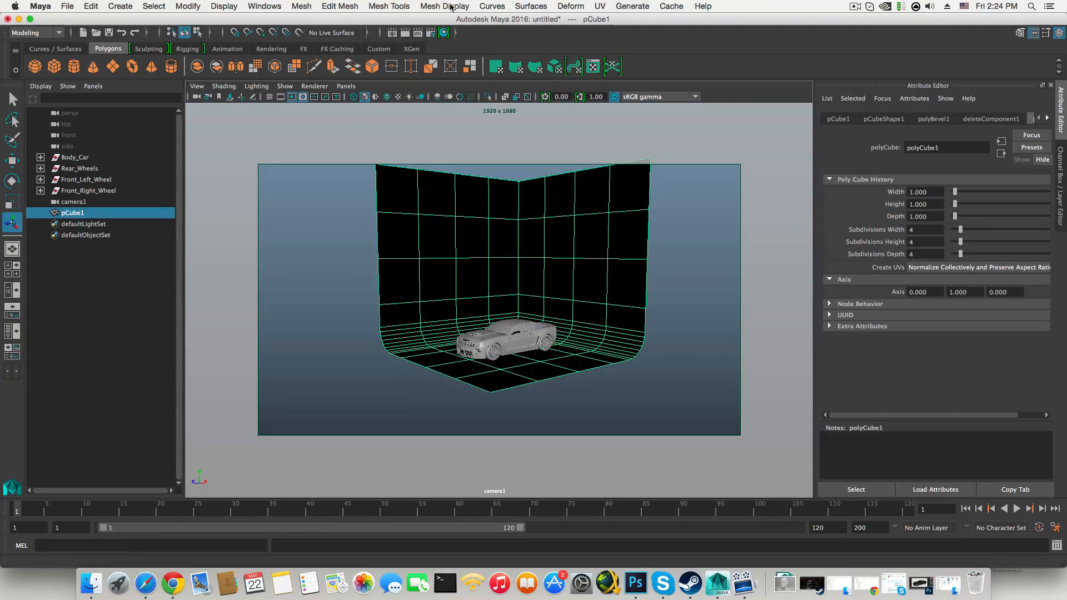
pyautogui.click(451, 7)
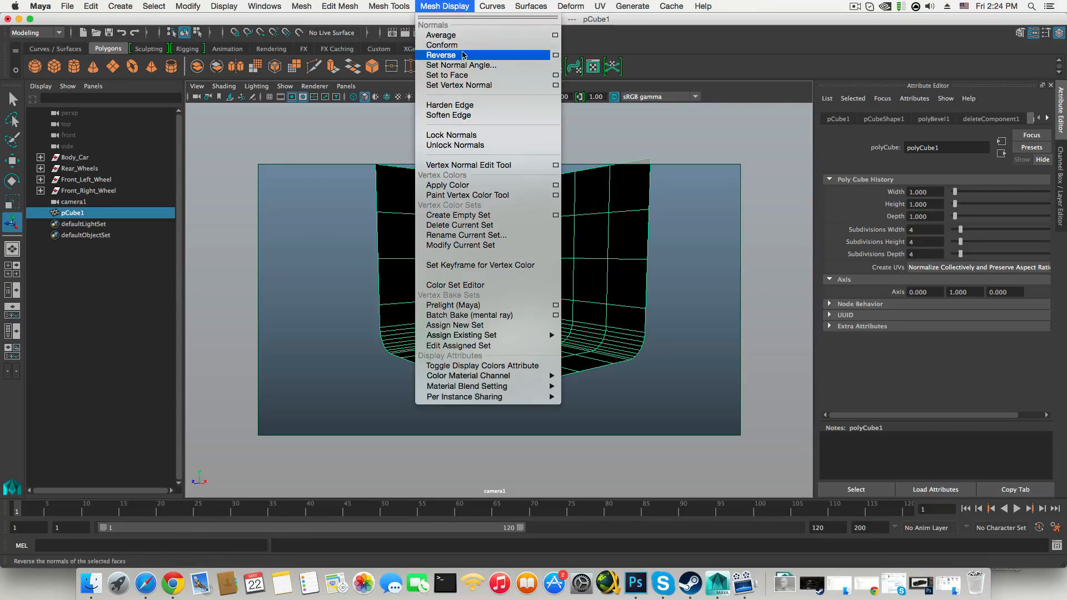
pyautogui.click(462, 56)
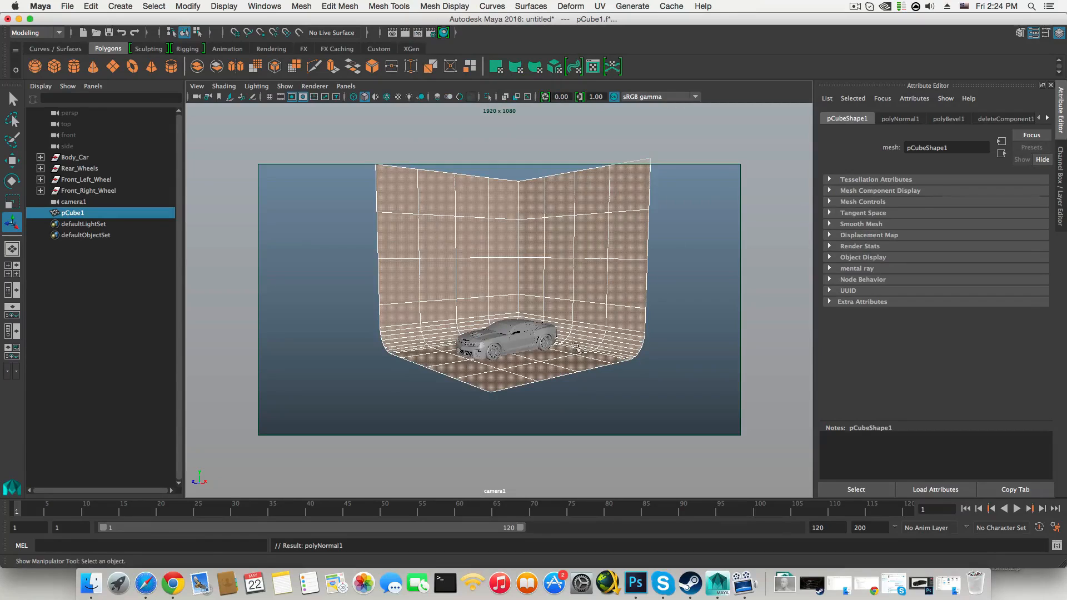
pyautogui.click(298, 281)
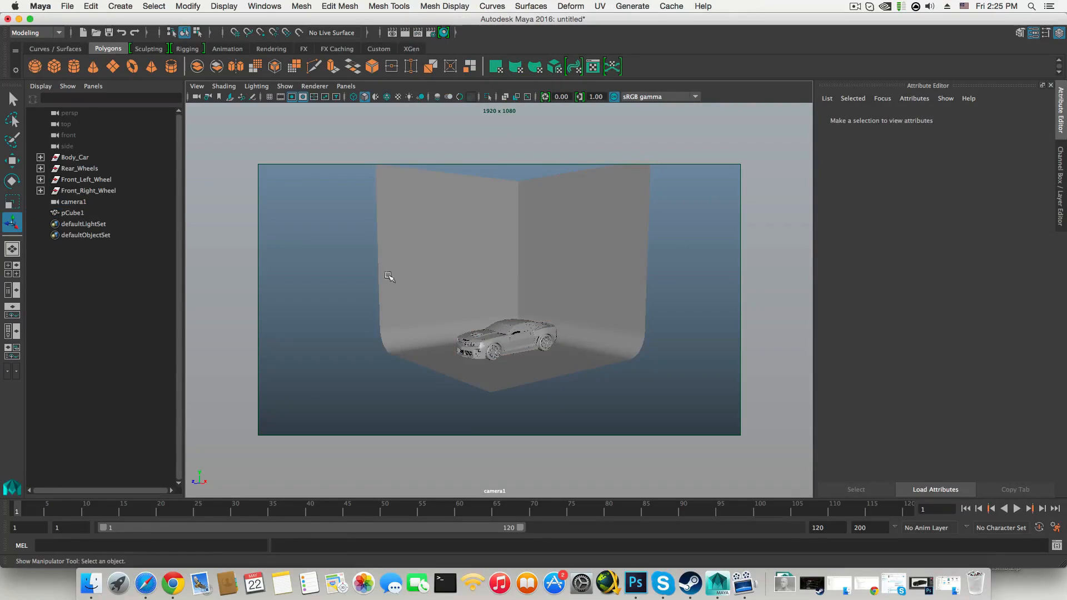
pyautogui.keyDown('alt'); pyautogui.moveTo(389, 276); pyautogui.dragTo(412, 292); pyautogui.keyUp('alt')
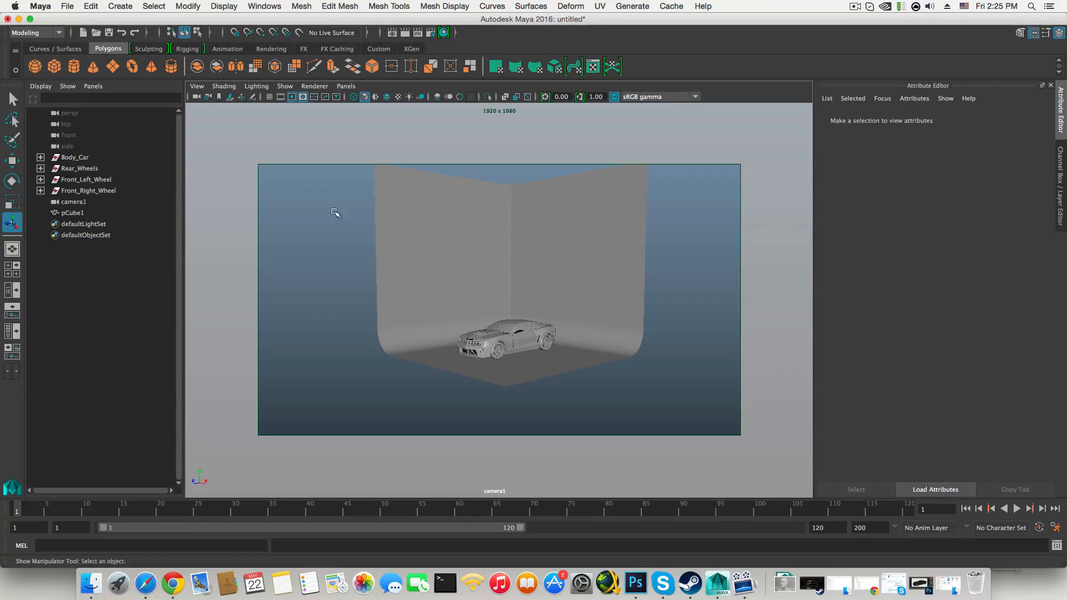
# Create an area light in the scene
pyautogui.click(128, 6)
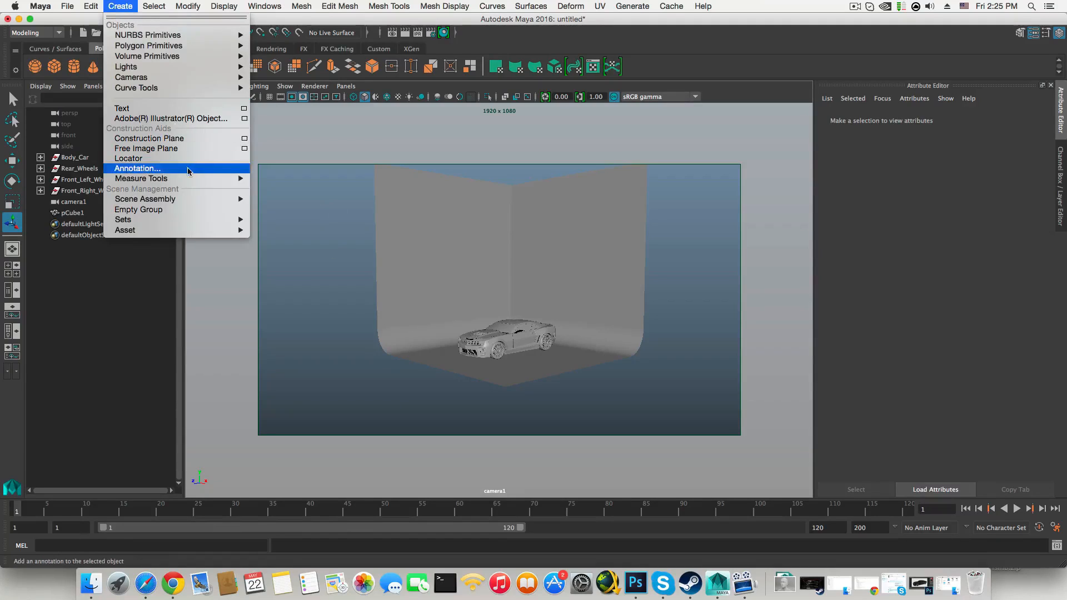
pyautogui.moveTo(121, 6)
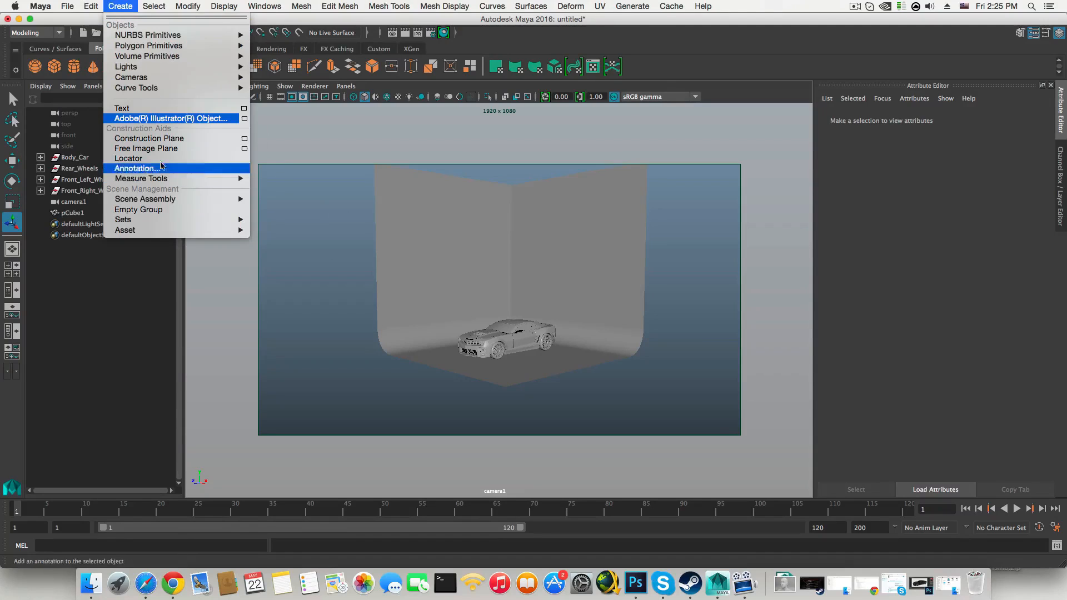
pyautogui.moveTo(160, 70)
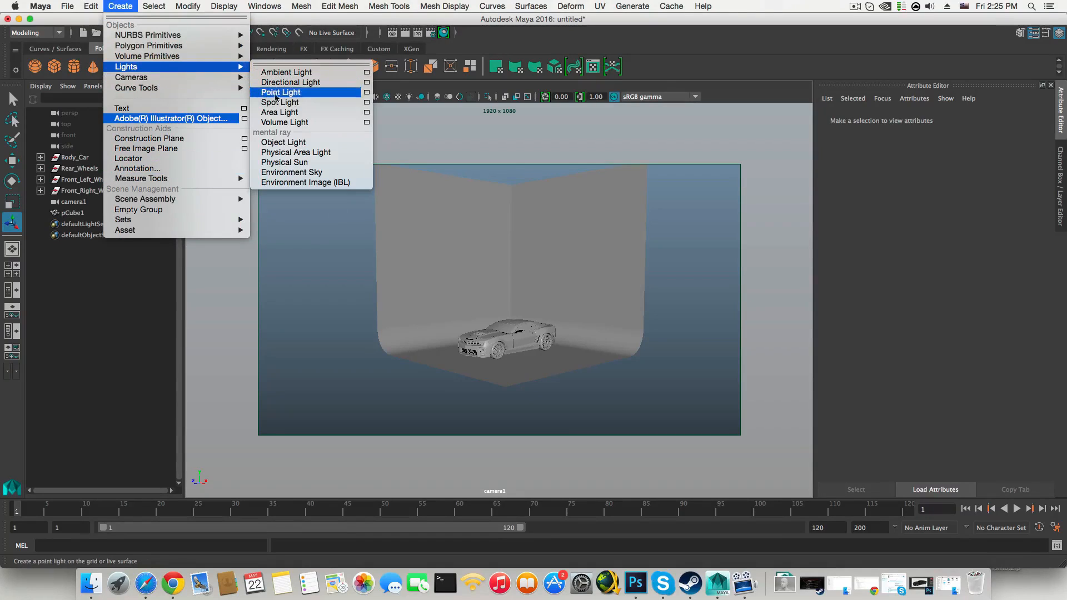
pyautogui.click(281, 112)
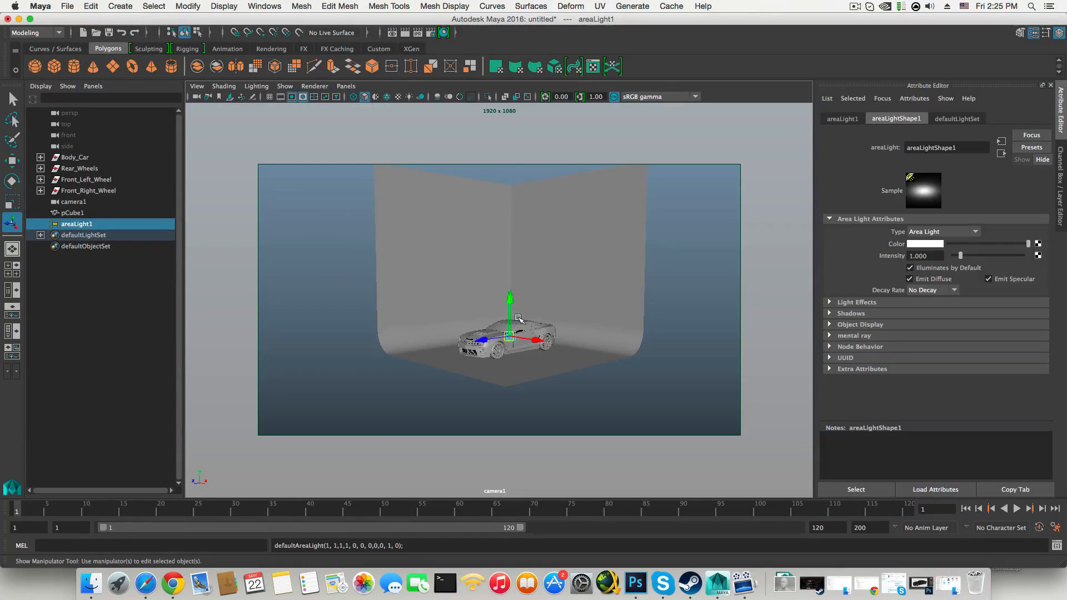
# Reposition the area light's origin and aim point with its light manipulator, raising them above the car
pyautogui.keyDown('alt'); pyautogui.moveTo(518, 317); pyautogui.dragTo(346, 356); pyautogui.keyUp('alt')
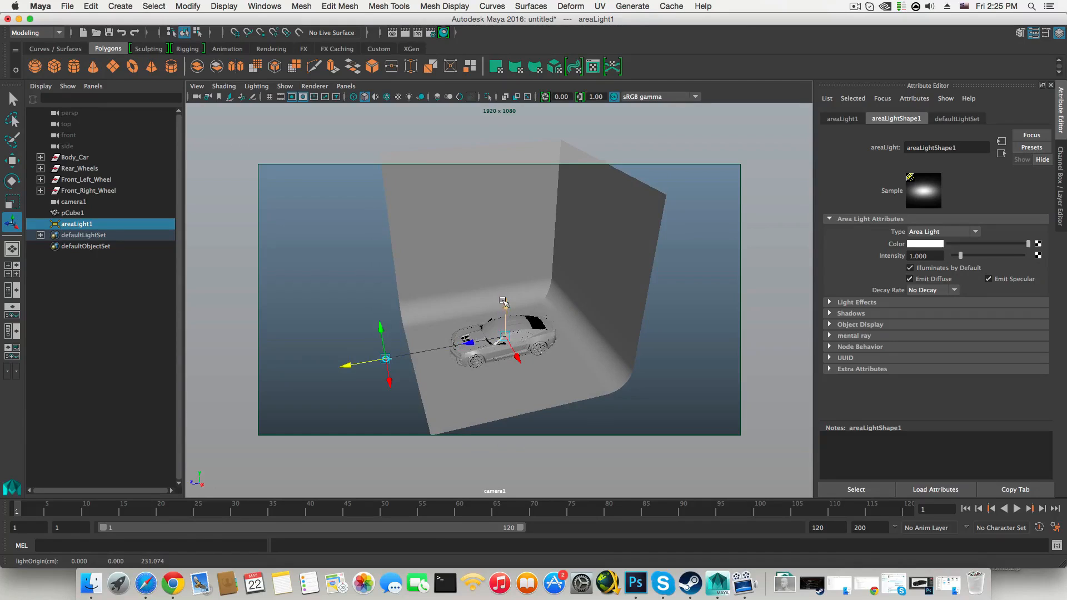
pyautogui.moveTo(502, 300); pyautogui.dragTo(492, 186)
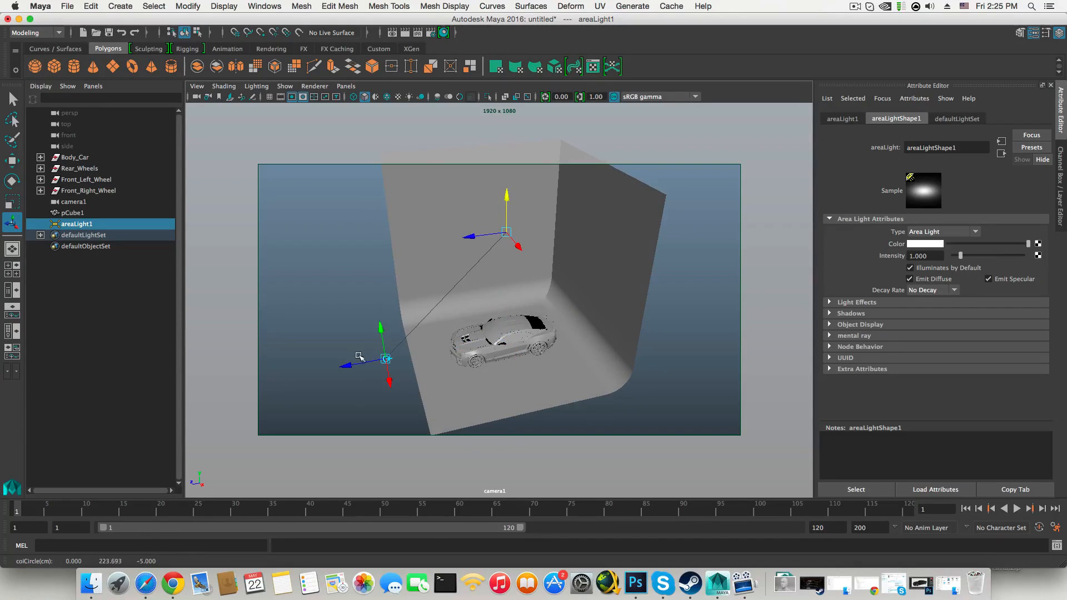
pyautogui.moveTo(359, 356); pyautogui.dragTo(558, 282)
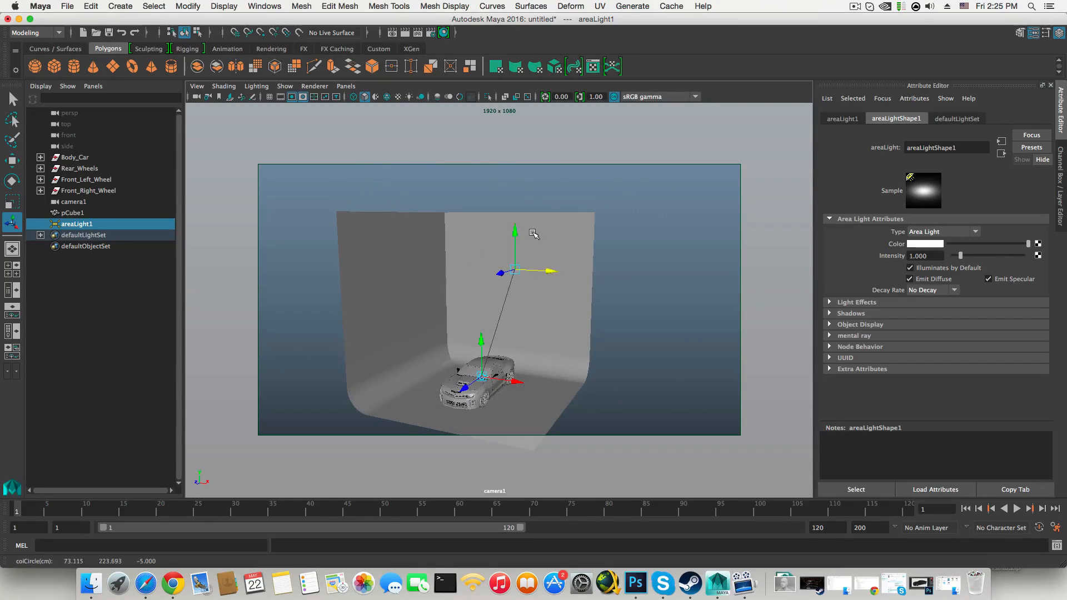
pyautogui.moveTo(516, 227); pyautogui.dragTo(459, 228)
pyautogui.keyDown('alt'); pyautogui.moveTo(458, 387); pyautogui.dragTo(655, 313, button='right'); pyautogui.keyUp('alt')
pyautogui.keyDown('alt'); pyautogui.moveTo(617, 339); pyautogui.dragTo(598, 462, button='middle'); pyautogui.keyUp('alt')
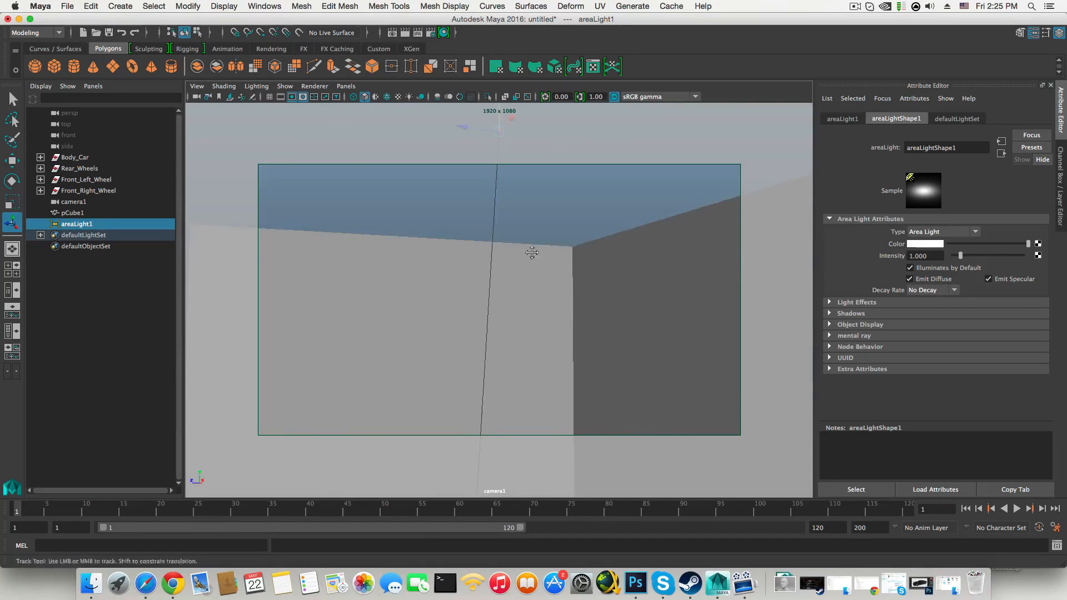
pyautogui.keyDown('alt'); pyautogui.moveTo(532, 252); pyautogui.dragTo(511, 328, button='middle'); pyautogui.keyUp('alt')
pyautogui.keyDown('alt'); pyautogui.moveTo(511, 328); pyautogui.dragTo(545, 326); pyautogui.keyUp('alt')
pyautogui.moveTo(469, 389); pyautogui.dragTo(536, 288)
# Enlarge the area light and place it high above the backdrop's open side, aimed down at the car
pyautogui.press('r')
pyautogui.press('t')
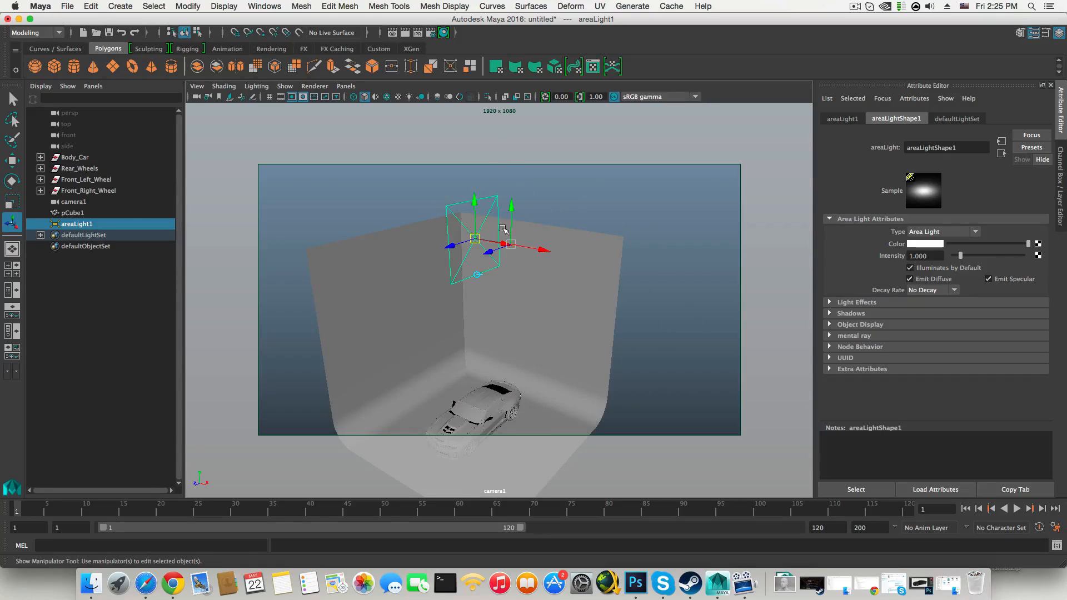
pyautogui.moveTo(511, 210); pyautogui.dragTo(411, 386)
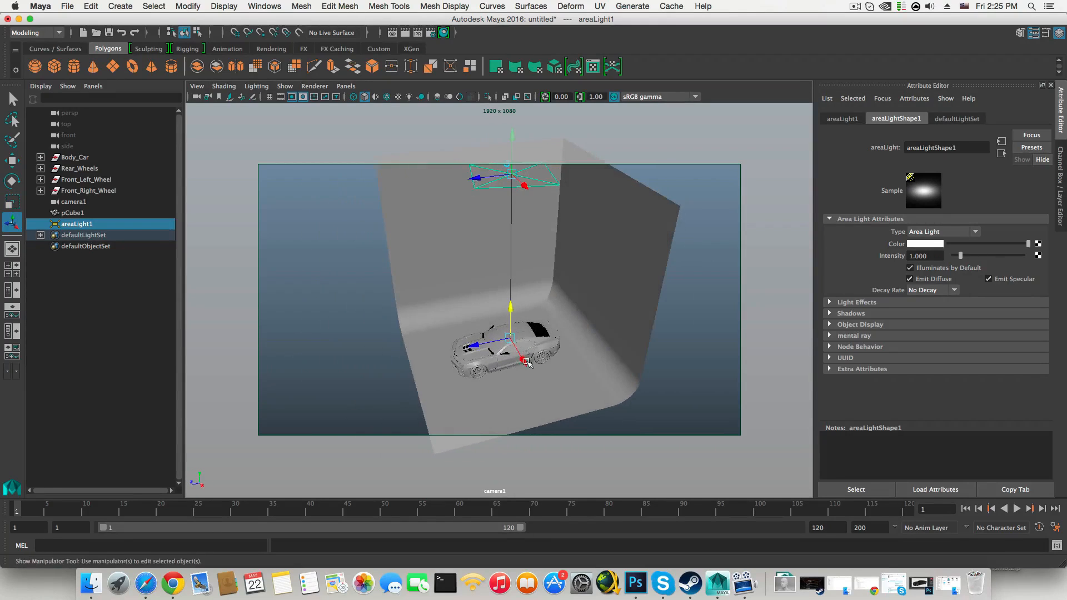
pyautogui.keyDown('alt'); pyautogui.moveTo(485, 269); pyautogui.dragTo(545, 269); pyautogui.keyUp('alt')
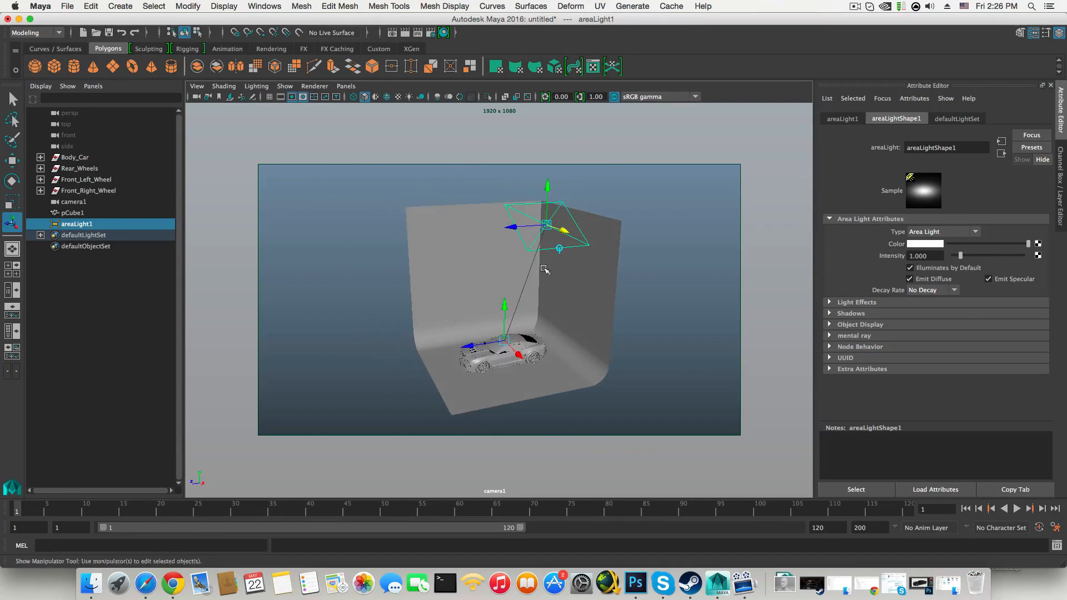
# Set the overhead area light's decay rate to Quadratic and its intensity to 1500
pyautogui.click(933, 290)
pyautogui.click(929, 318)
pyautogui.write('1500')
pyautogui.press('Return')
pyautogui.press('Return')
# Duplicate the area light, move the copy in front of the car to about 188, 145, 337, and set its intensity to 1000
pyautogui.moveTo(514, 318)
pyautogui.keyDown('alt'); pyautogui.mouseDown()
pyautogui.moveTo(534, 319)
pyautogui.moveTo(525, 322)
pyautogui.mouseUp(); pyautogui.keyUp('alt')
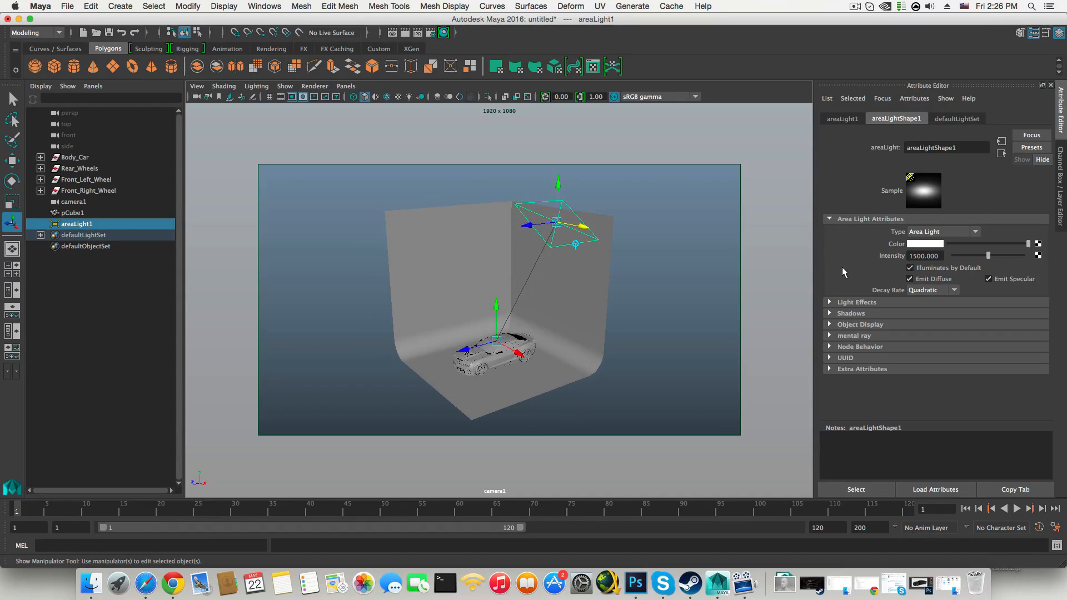
pyautogui.hotkey('ctrl', 'd')
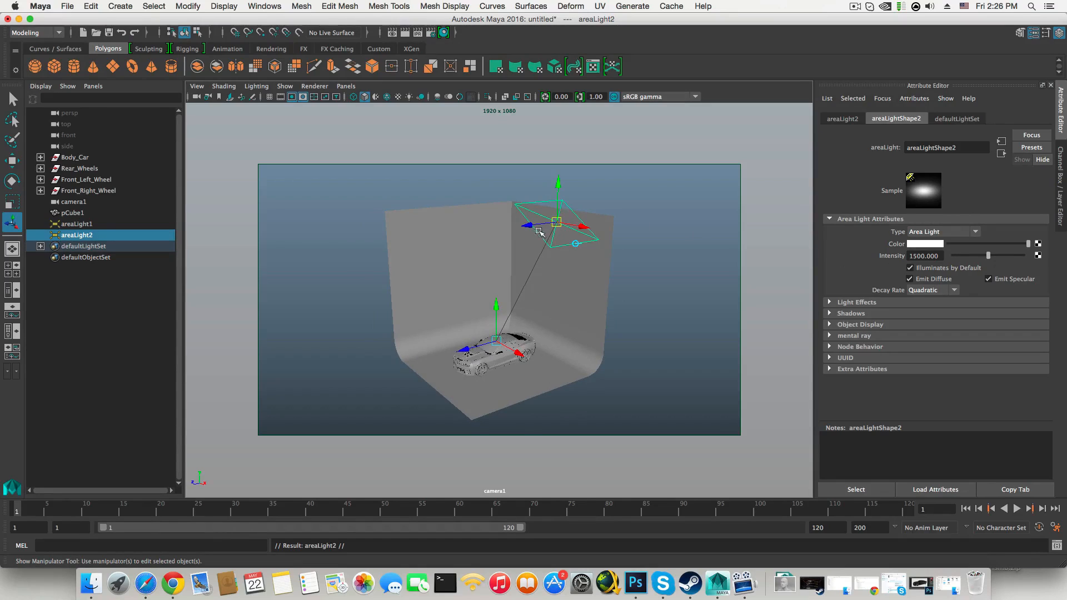
pyautogui.moveTo(528, 225); pyautogui.dragTo(341, 257)
pyautogui.moveTo(381, 205); pyautogui.dragTo(483, 287)
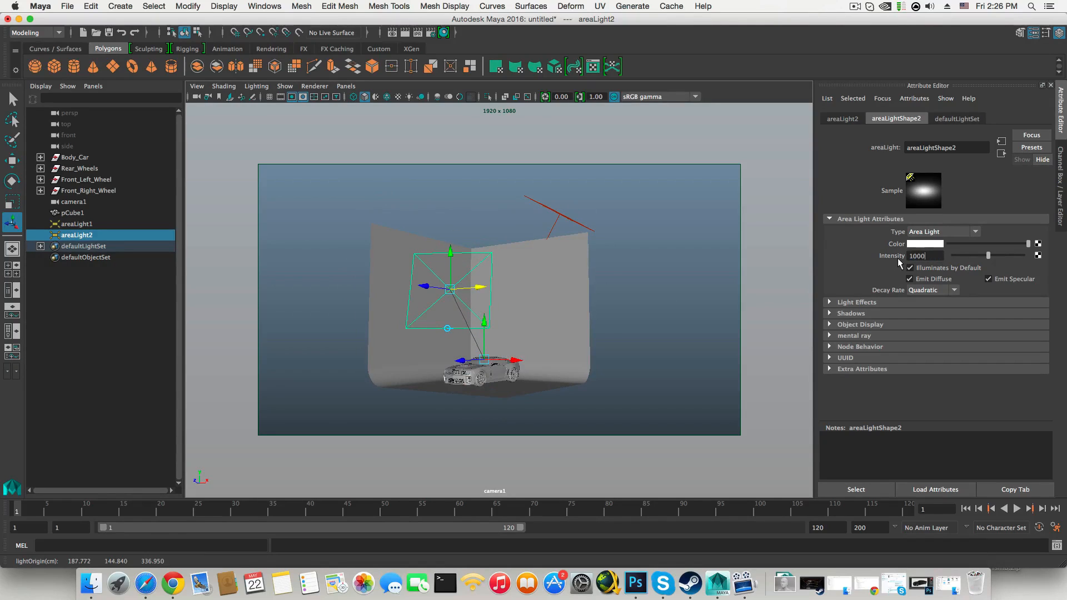
# Display the scene lighting in the viewport and scale up both the front and the overhead area lights
pyautogui.press('7')
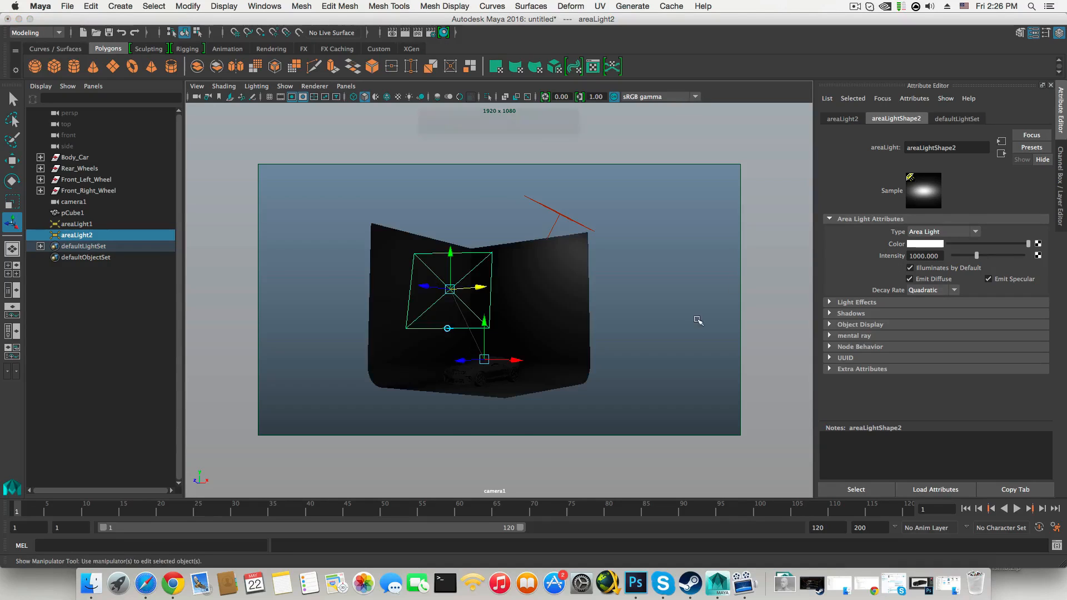
pyautogui.keyDown('alt'); pyautogui.moveTo(595, 358); pyautogui.dragTo(427, 329); pyautogui.keyUp('alt')
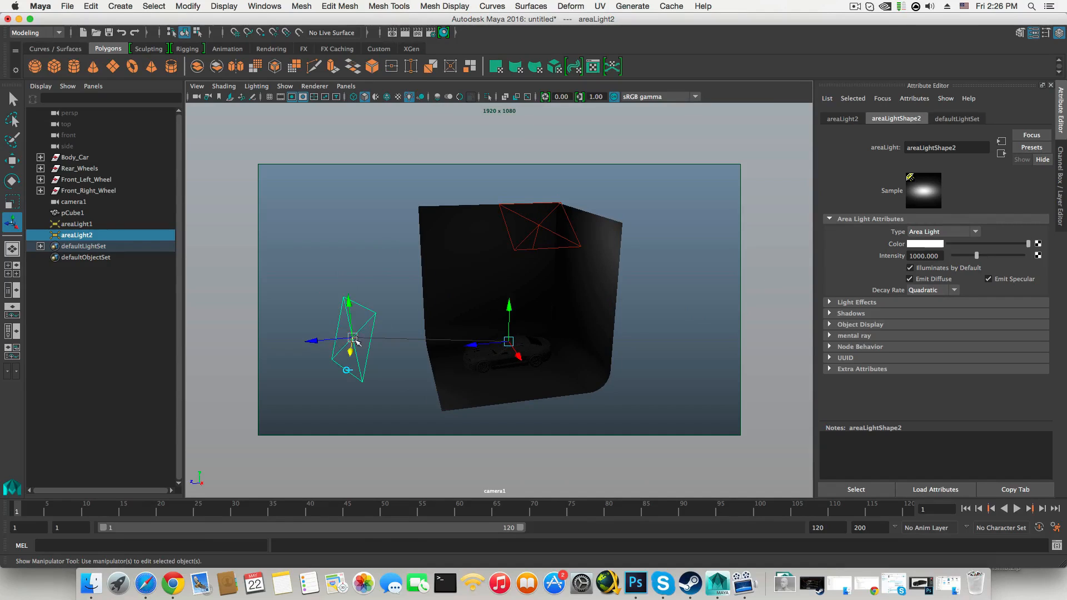
pyautogui.press('r')
pyautogui.moveTo(352, 338); pyautogui.dragTo(468, 361)
pyautogui.click(536, 227)
pyautogui.moveTo(538, 225); pyautogui.dragTo(631, 285)
pyautogui.keyDown('alt'); pyautogui.moveTo(631, 284); pyautogui.dragTo(632, 284); pyautogui.keyUp('alt')
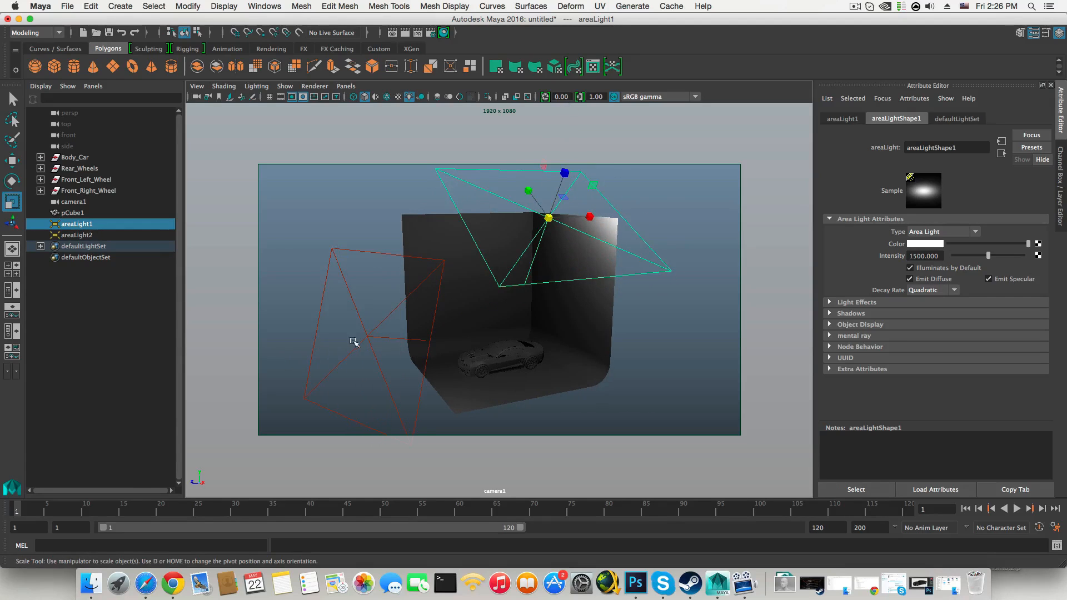
# Duplicate the front area light and place the copy outside the backdrop's open side, still aimed at the car
pyautogui.click(373, 351)
pyautogui.scroll(-5, 374, 351)
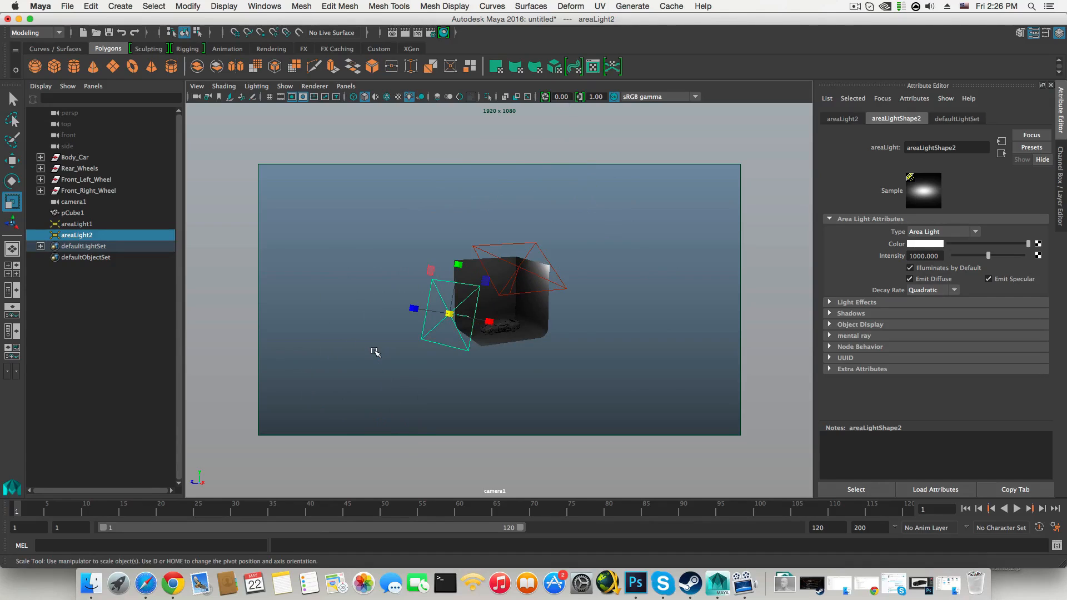
pyautogui.hotkey('ctrl', 'd')
pyautogui.press('w')
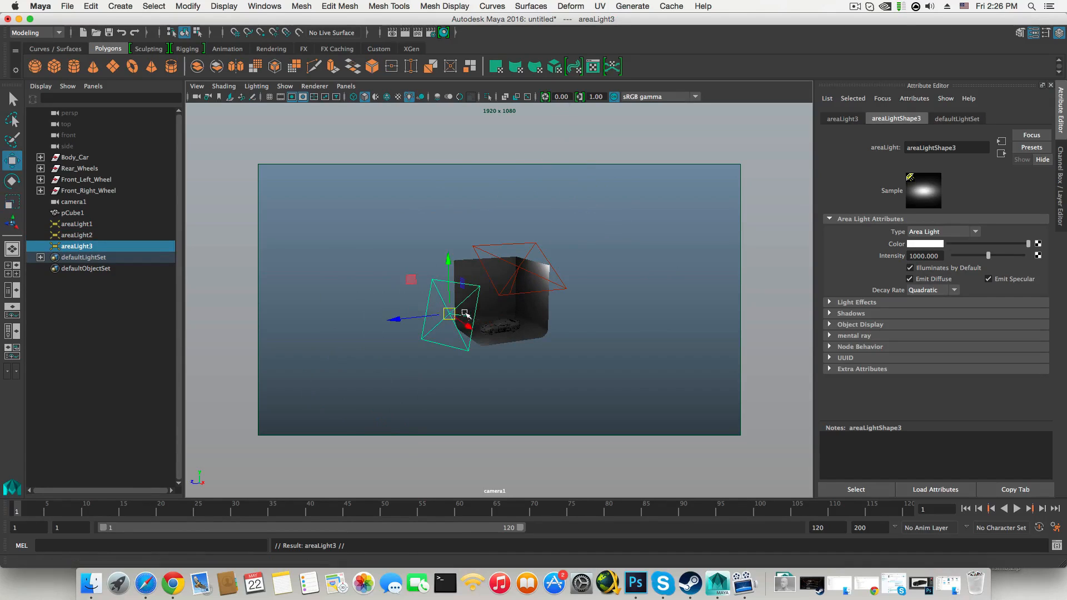
pyautogui.moveTo(396, 321); pyautogui.dragTo(434, 326)
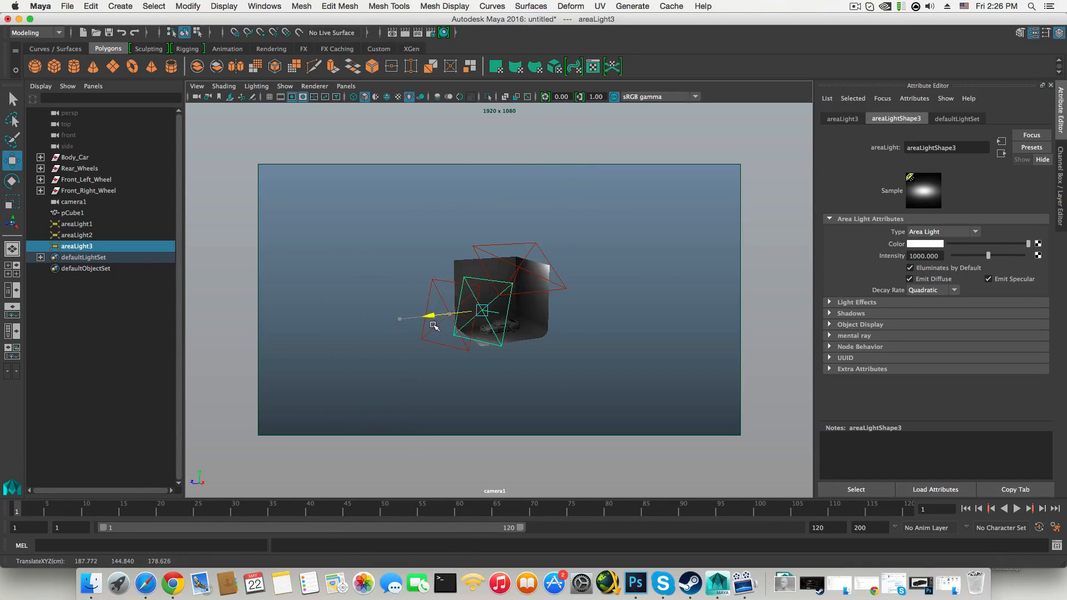
pyautogui.hotkey('ctrl', 'z')
pyautogui.press('t')
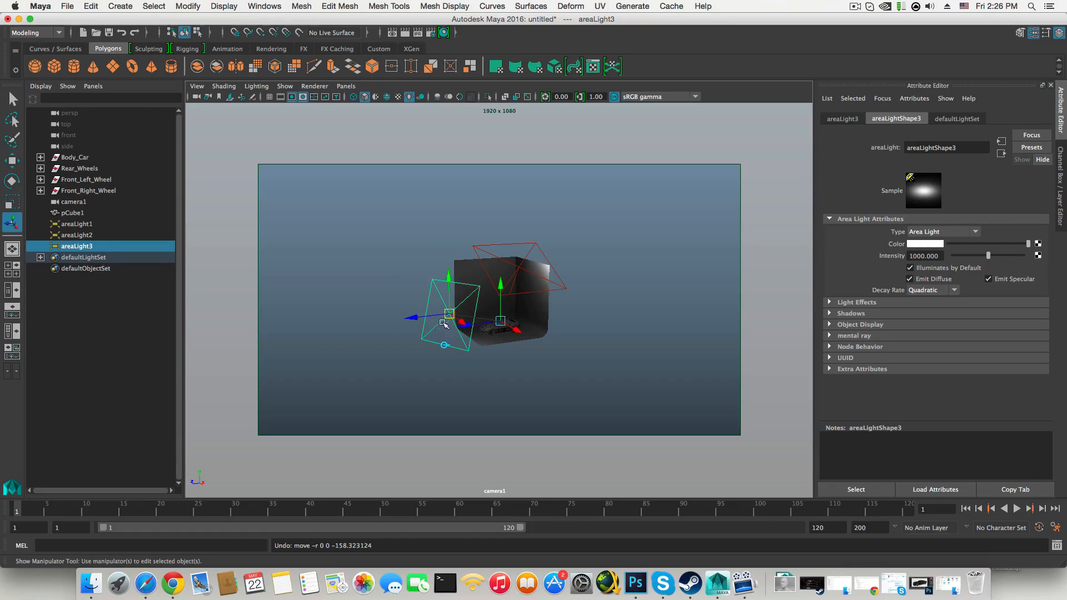
pyautogui.moveTo(418, 324); pyautogui.dragTo(579, 344)
pyautogui.hotkey('ctrl', 'z')
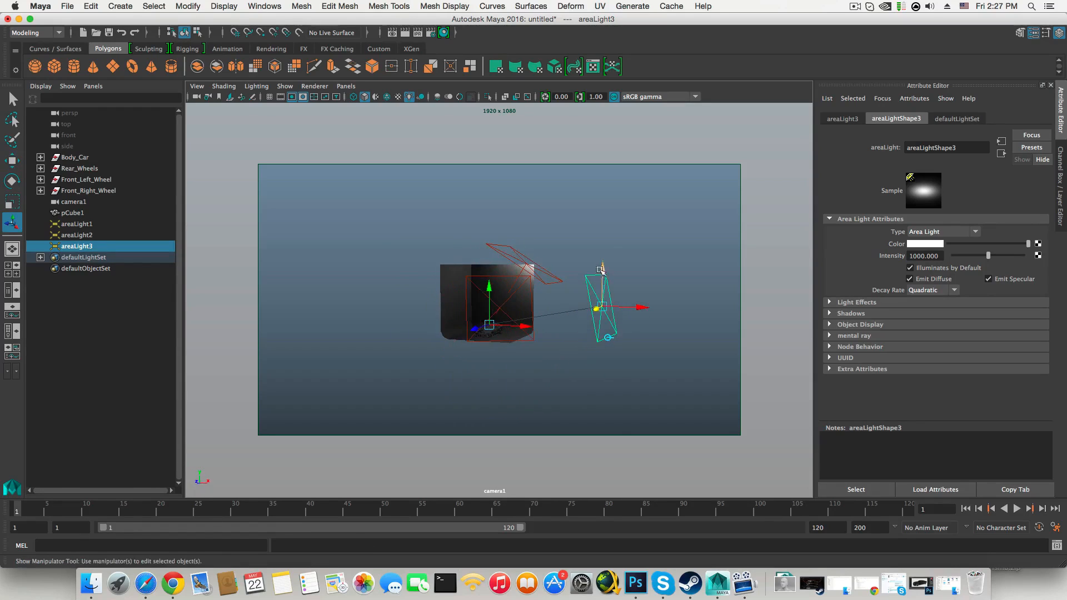
# Scale up the third area light, outside the backdrop's open side, uniformly to about 225
pyautogui.moveTo(602, 263); pyautogui.dragTo(499, 311)
pyautogui.moveTo(431, 355); pyautogui.dragTo(592, 353)
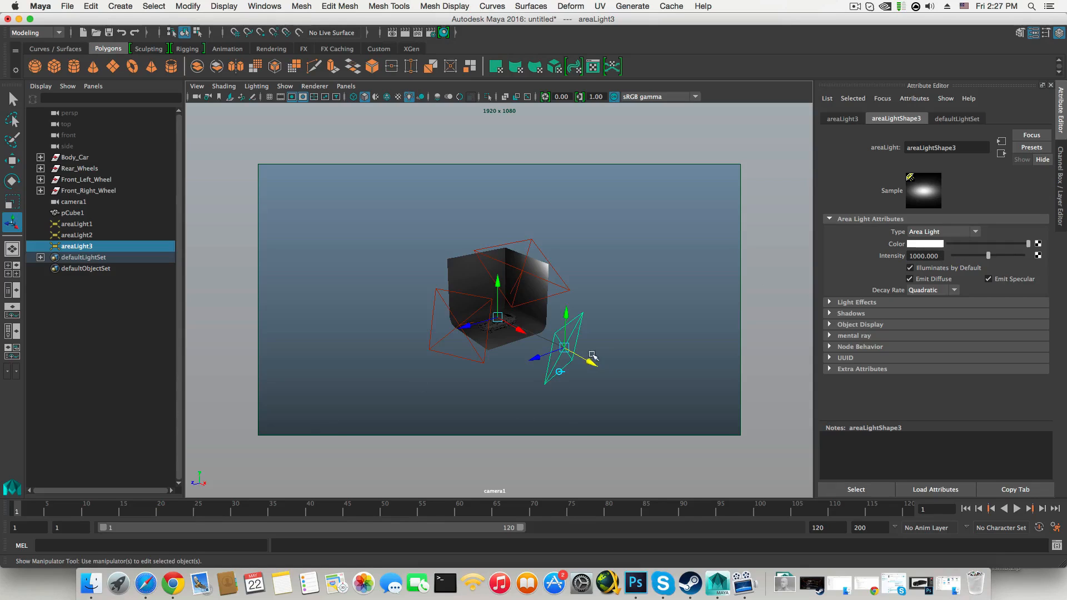
pyautogui.moveTo(590, 362); pyautogui.dragTo(592, 362)
pyautogui.press('r')
pyautogui.moveTo(592, 363); pyautogui.dragTo(593, 361, button='middle')
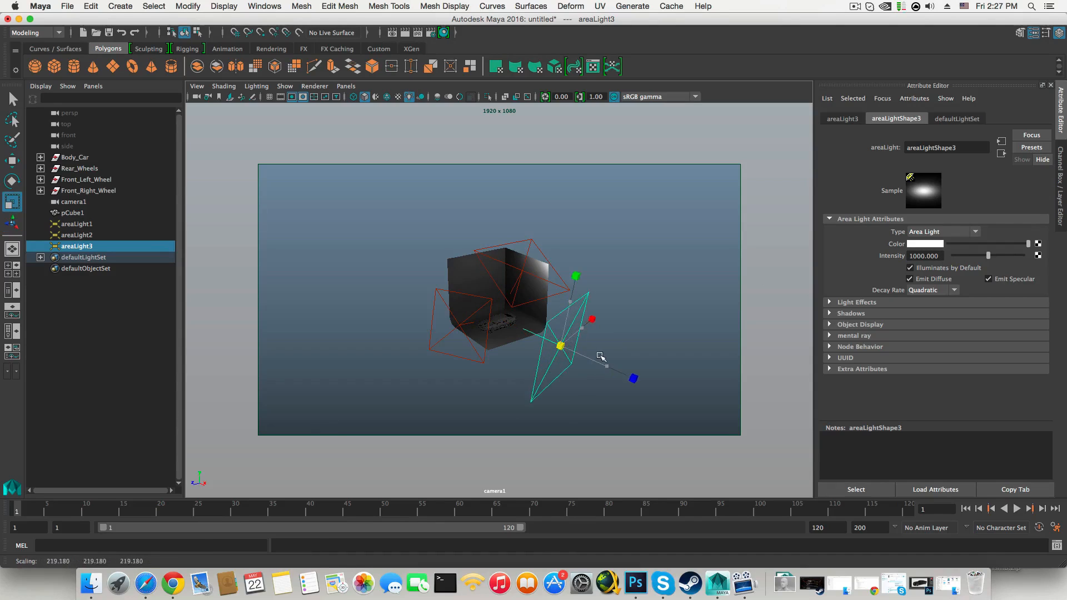
pyautogui.keyDown('alt'); pyautogui.moveTo(540, 348); pyautogui.dragTo(539, 332); pyautogui.keyUp('alt')
pyautogui.keyDown('alt'); pyautogui.moveTo(539, 332); pyautogui.dragTo(769, 414, button='right'); pyautogui.keyUp('alt')
pyautogui.moveTo(561, 276)
pyautogui.keyDown('alt'); pyautogui.mouseDown(button='middle')
pyautogui.moveTo(579, 291)
pyautogui.moveTo(568, 241)
pyautogui.mouseUp(button='middle'); pyautogui.keyUp('alt')
pyautogui.keyDown('alt'); pyautogui.moveTo(619, 293); pyautogui.dragTo(478, 256, button='right'); pyautogui.keyUp('alt')
pyautogui.keyDown('alt'); pyautogui.moveTo(531, 302); pyautogui.dragTo(440, 242, button='right'); pyautogui.keyUp('alt')
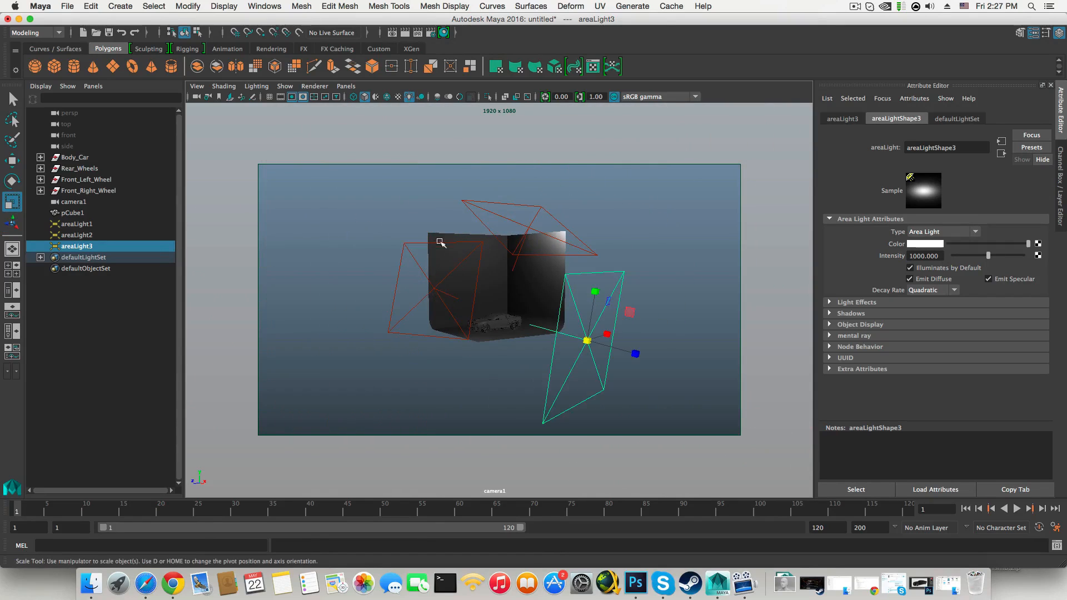
# Select the car, backdrop and all three area lights, and create a new render layer from them
pyautogui.moveTo(395, 209); pyautogui.dragTo(520, 297)
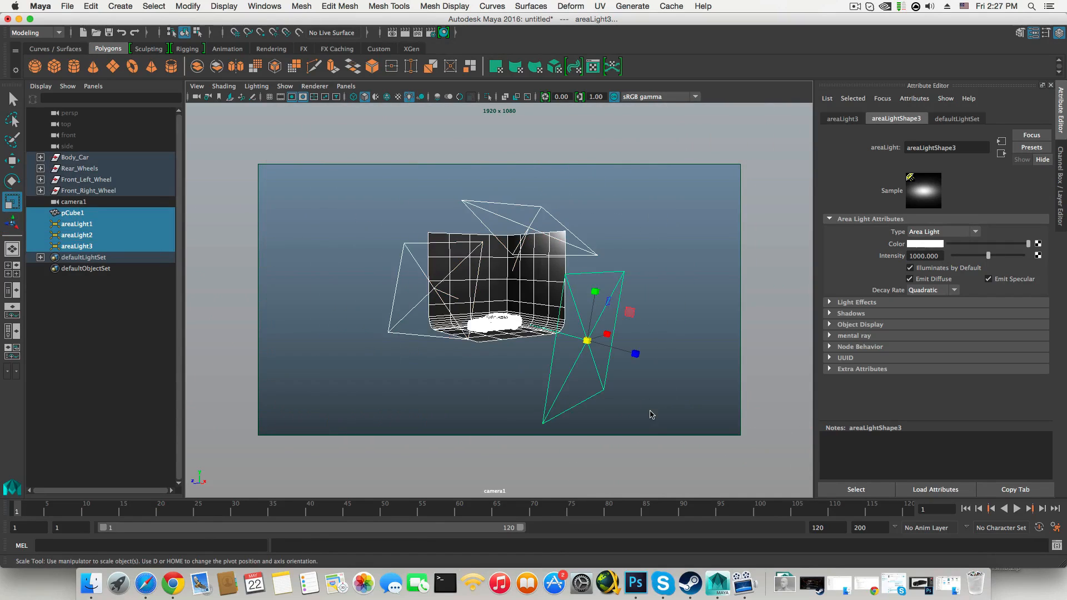
pyautogui.click(1059, 33)
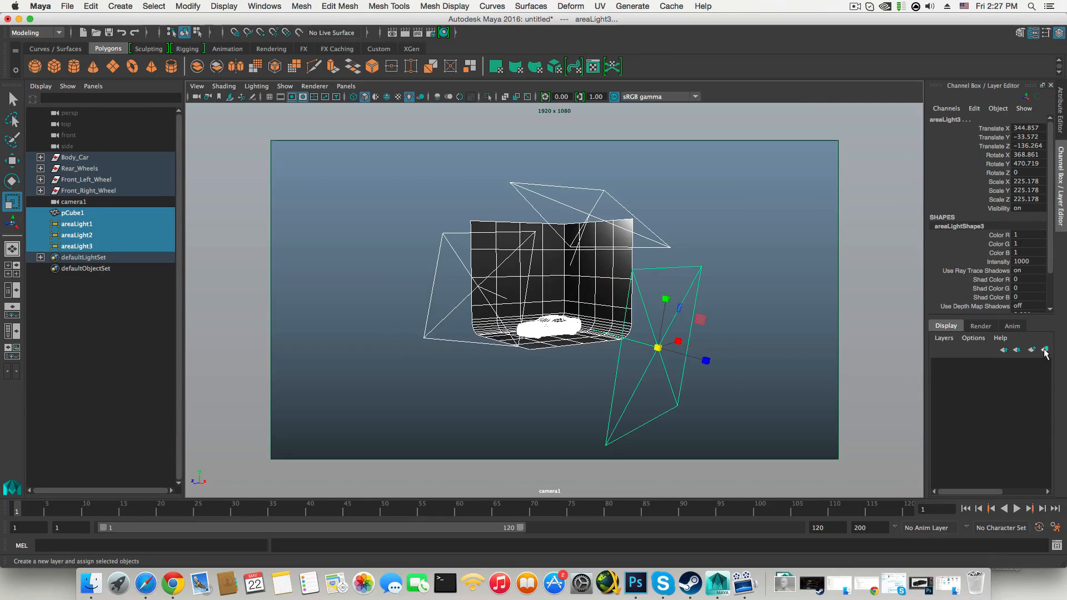
pyautogui.click(968, 328)
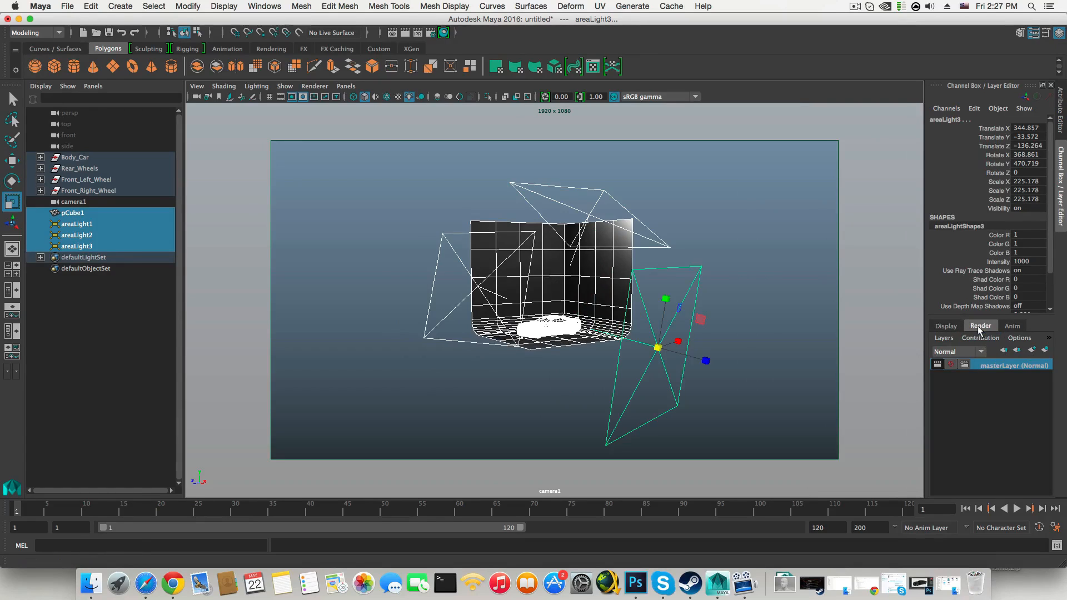
pyautogui.click(1031, 350)
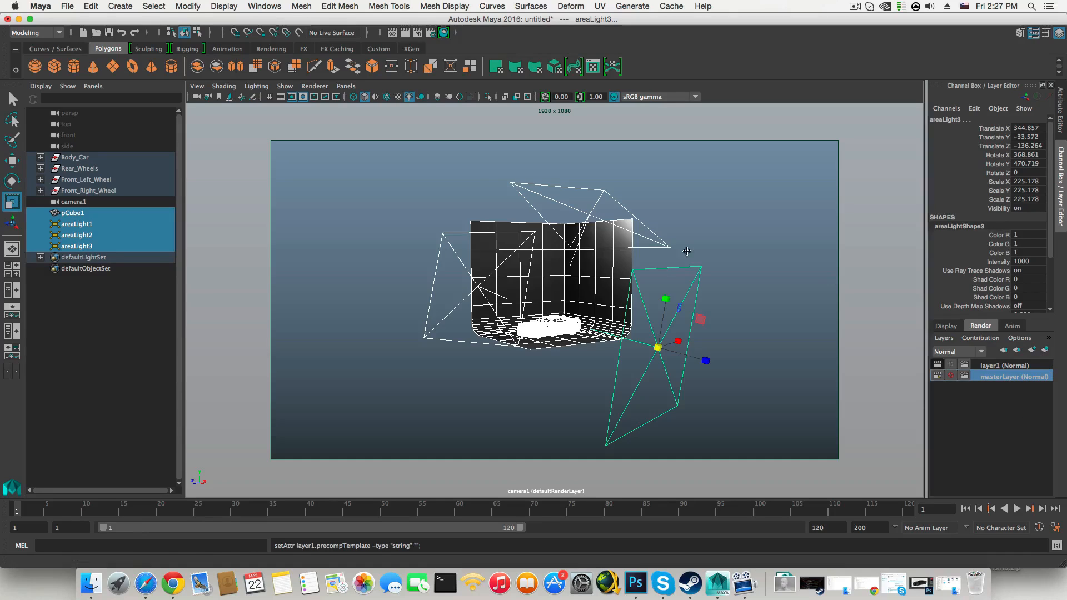
pyautogui.click(991, 367)
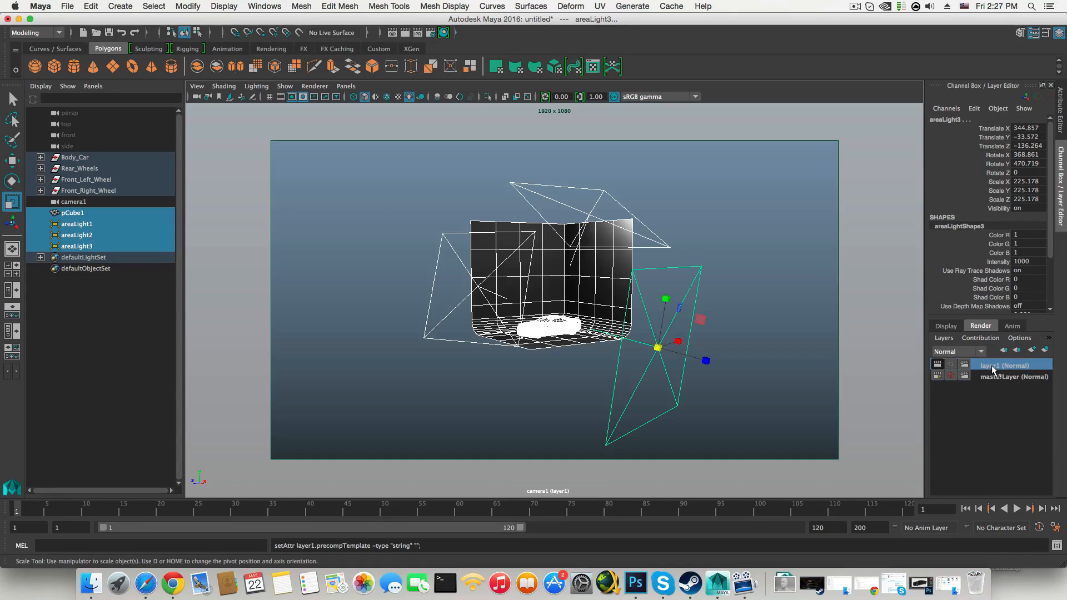
# Open the attributes of layer1 and apply the Occlusion preset to it
pyautogui.rightClick(993, 367)
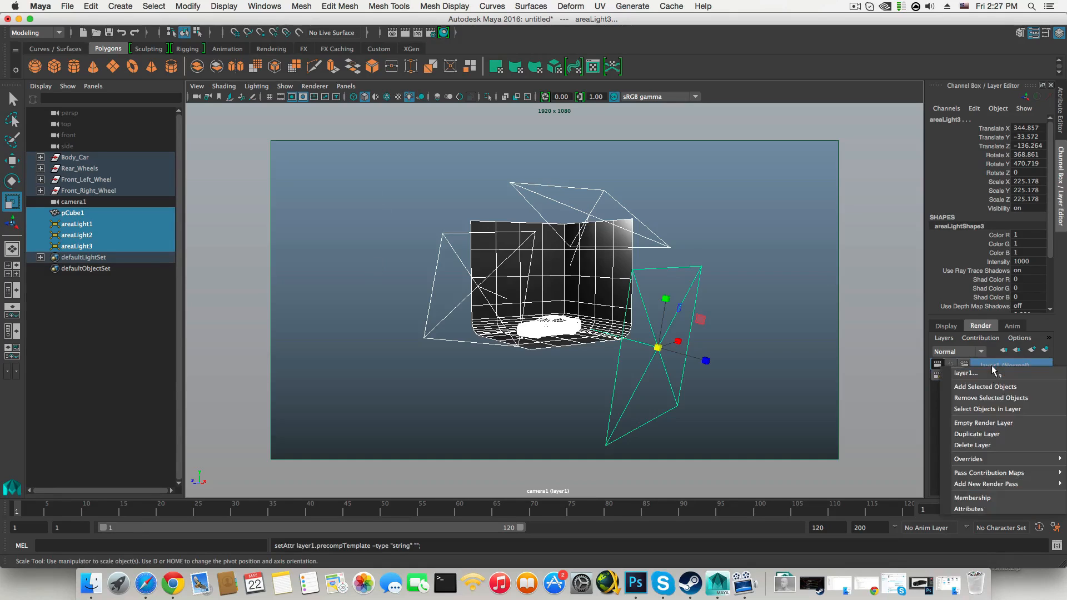
pyautogui.click(997, 509)
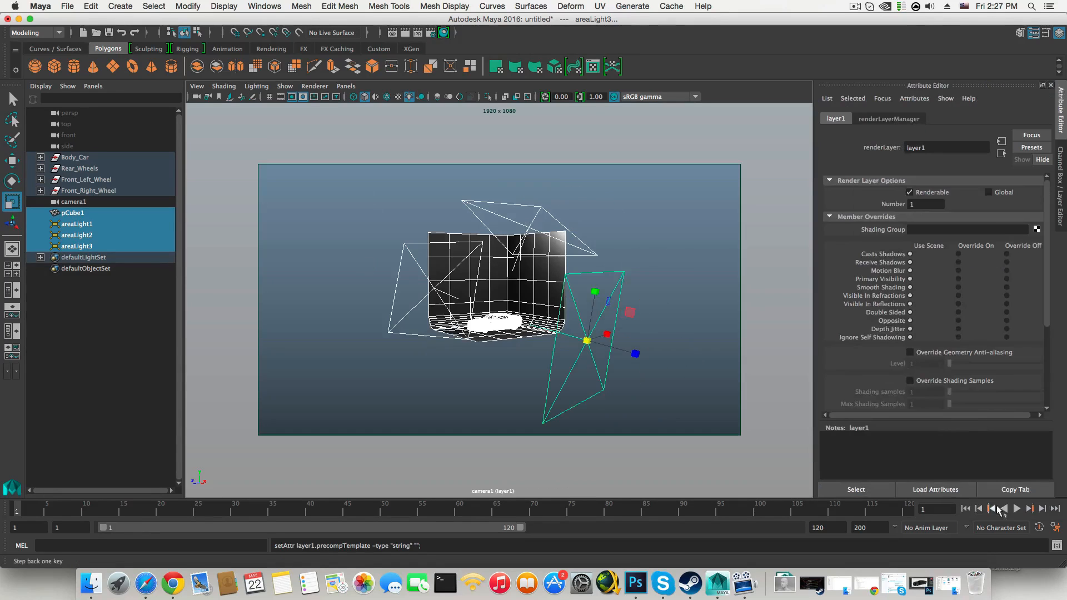
pyautogui.click(1030, 148)
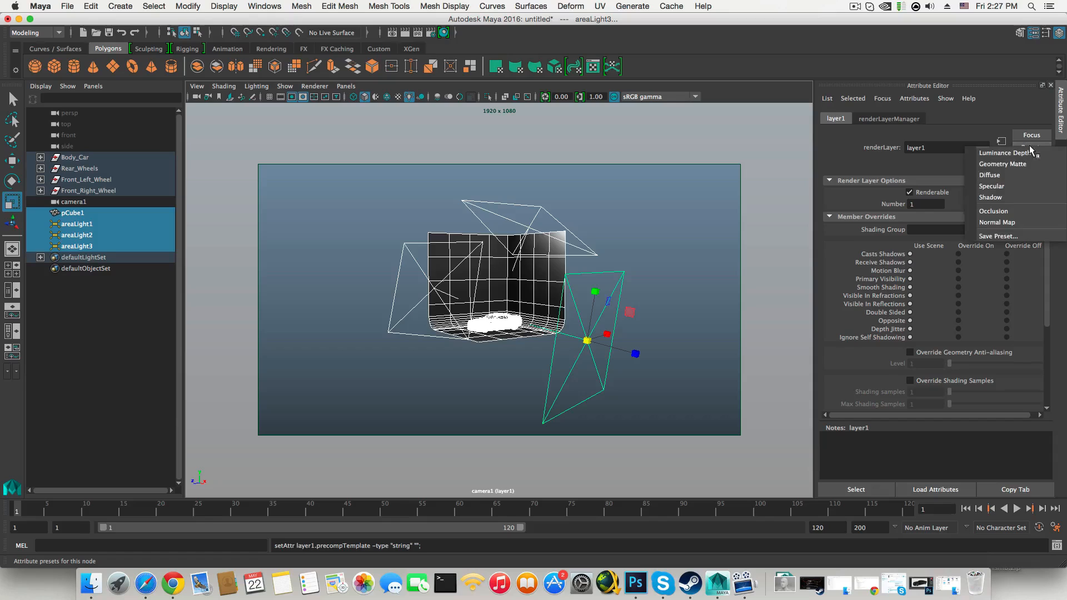
pyautogui.click(1003, 213)
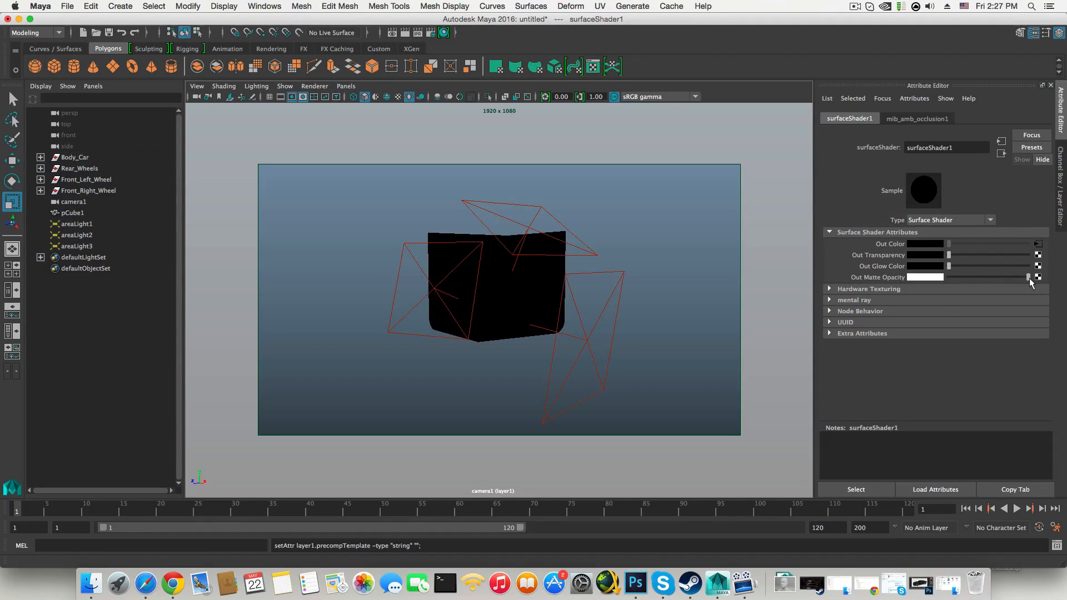
# Set the ambient occlusion node's samples to 150 and darken its Bright colour to a light grey
pyautogui.click(916, 119)
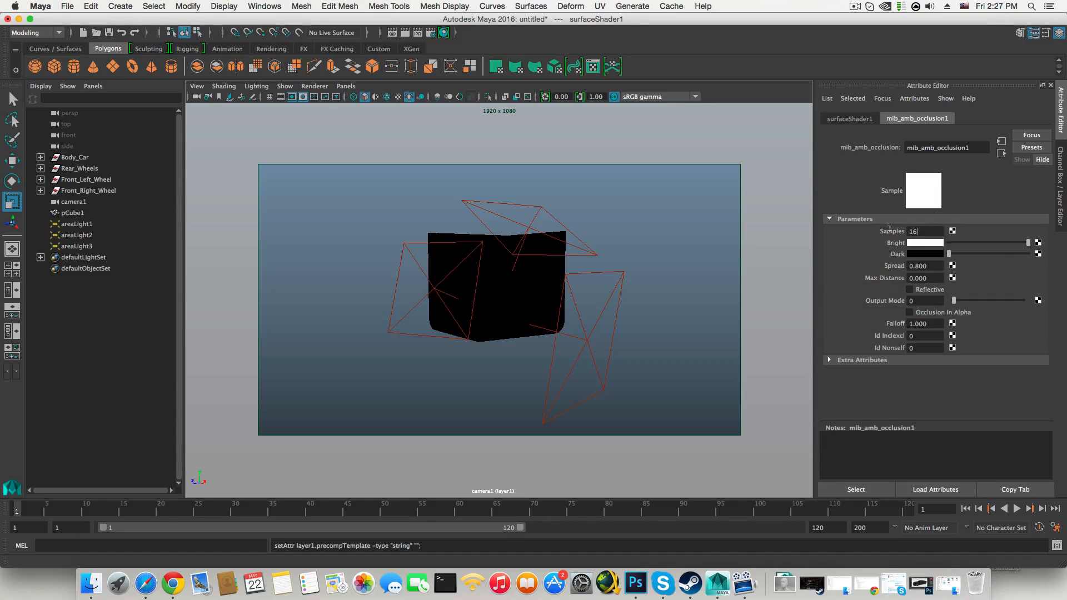
pyautogui.press('Return')
pyautogui.write('150')
pyautogui.click(940, 244)
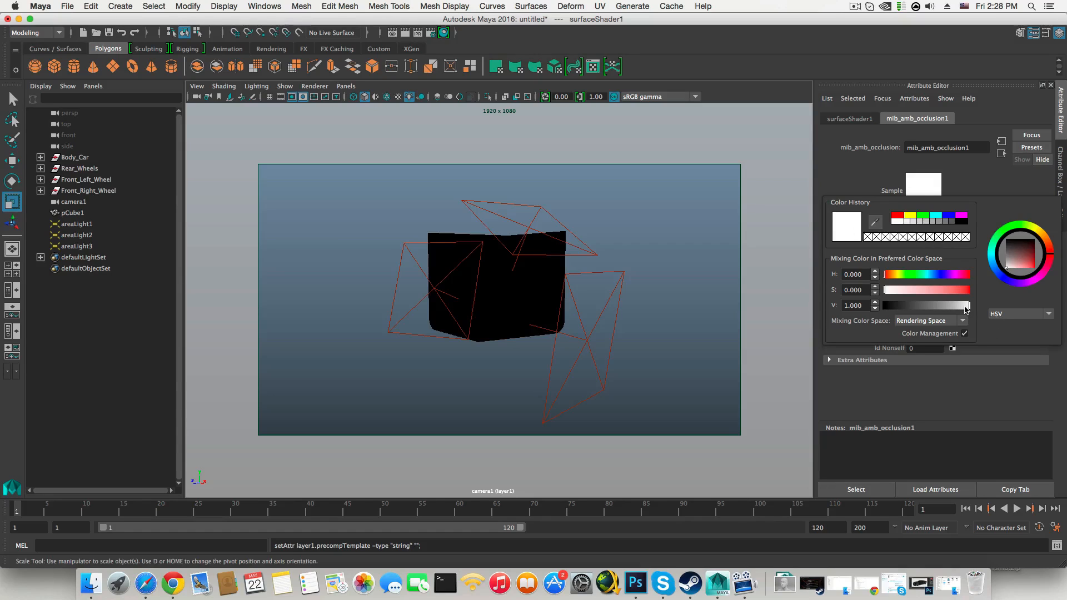
pyautogui.moveTo(966, 309); pyautogui.dragTo(961, 310)
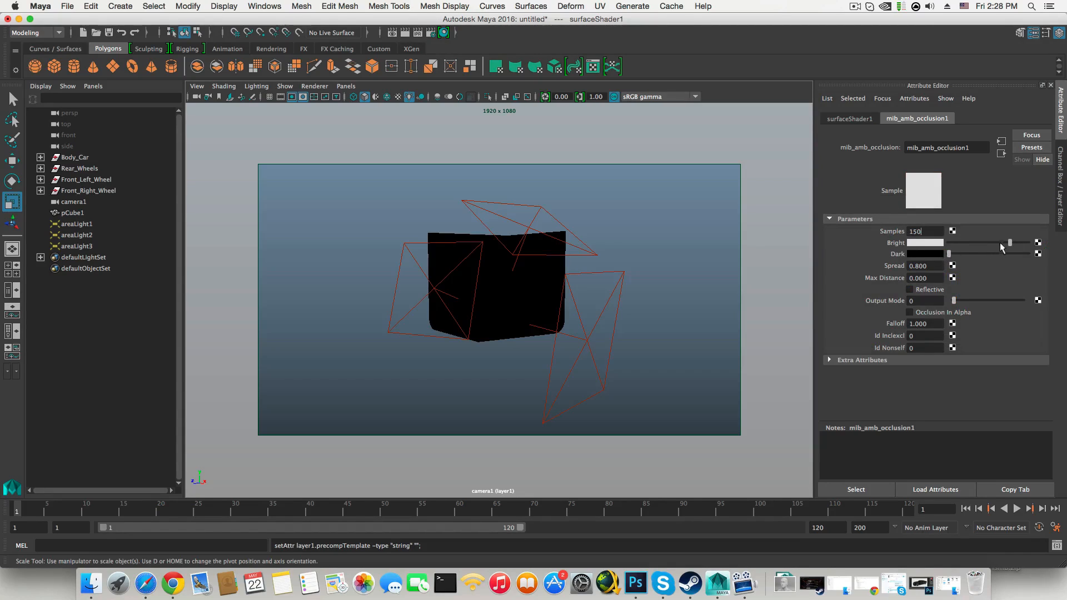
# Lighten the occlusion node's Dark colour to a near-black with a V value of 0.016
pyautogui.click(926, 255)
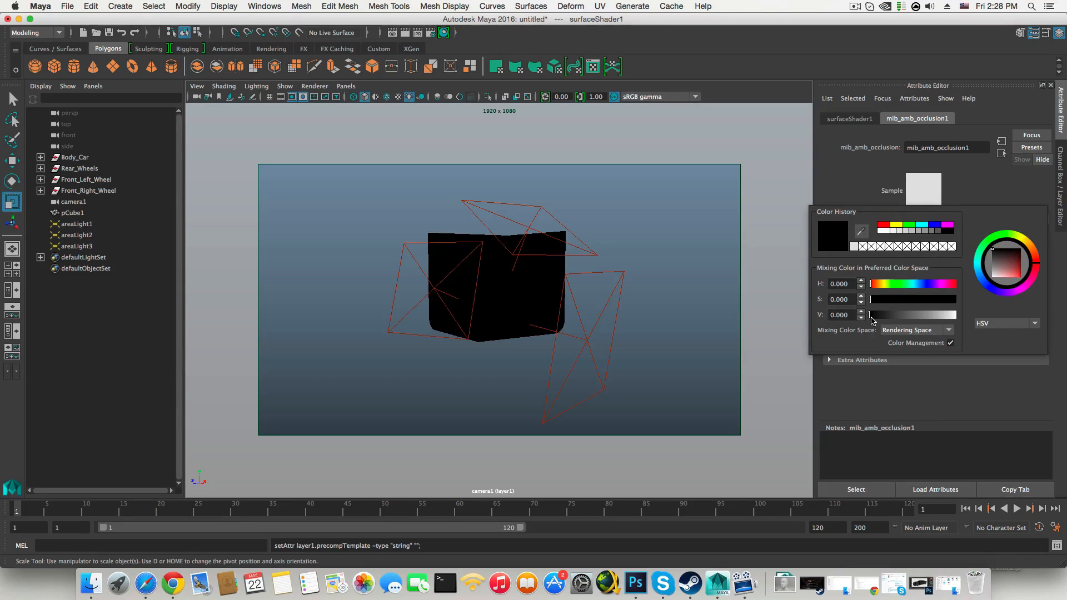
pyautogui.moveTo(872, 320); pyautogui.dragTo(885, 319)
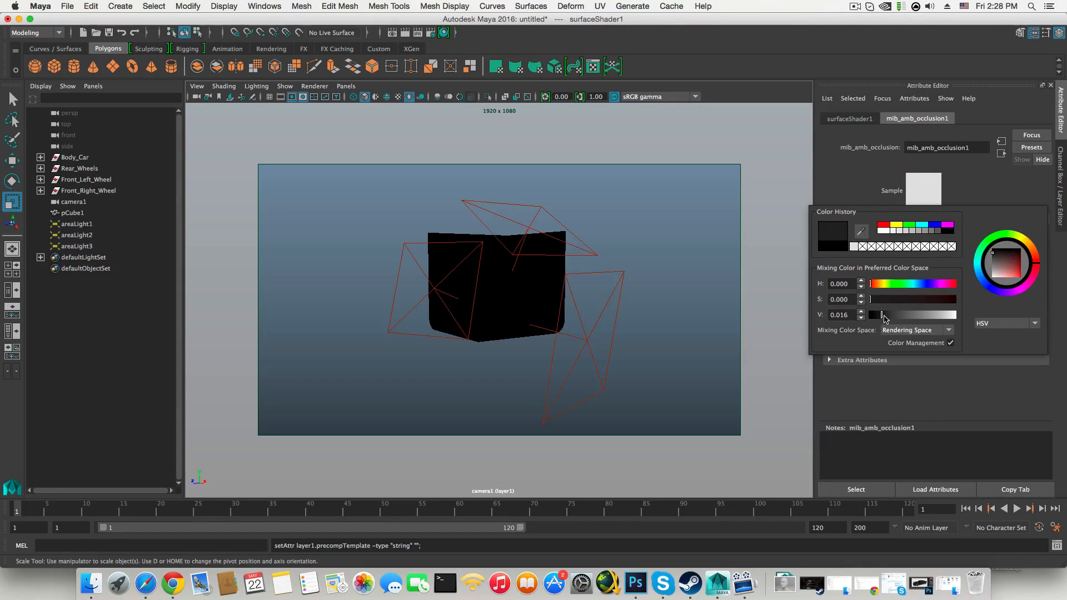
pyautogui.click(856, 185)
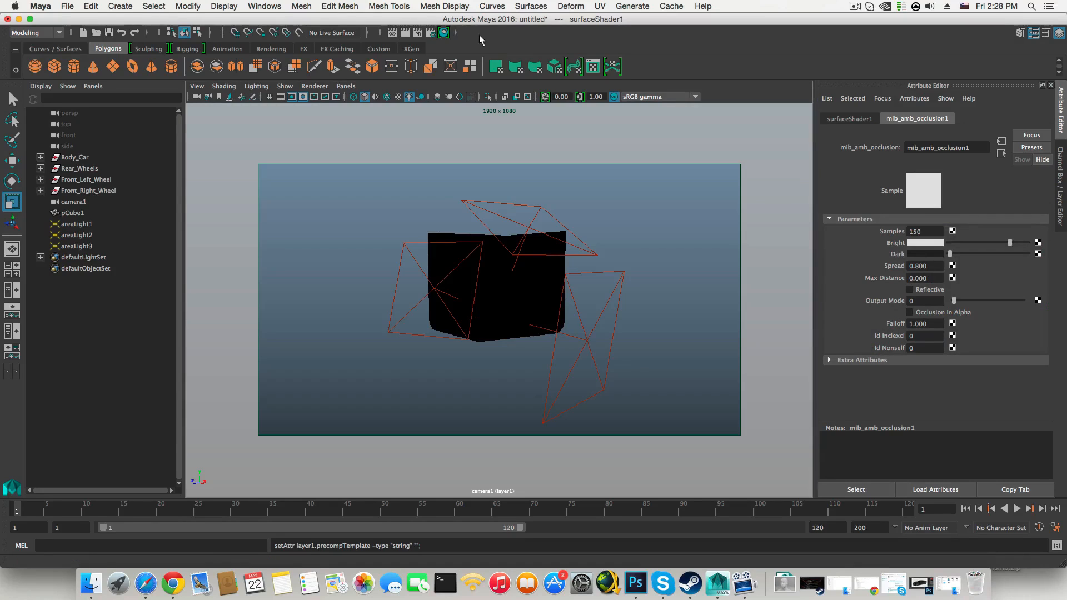
# Switch the mental ray sampling mode for layer1 to Unified Sampling in the legacy quality options of the render settings
pyautogui.click(431, 36)
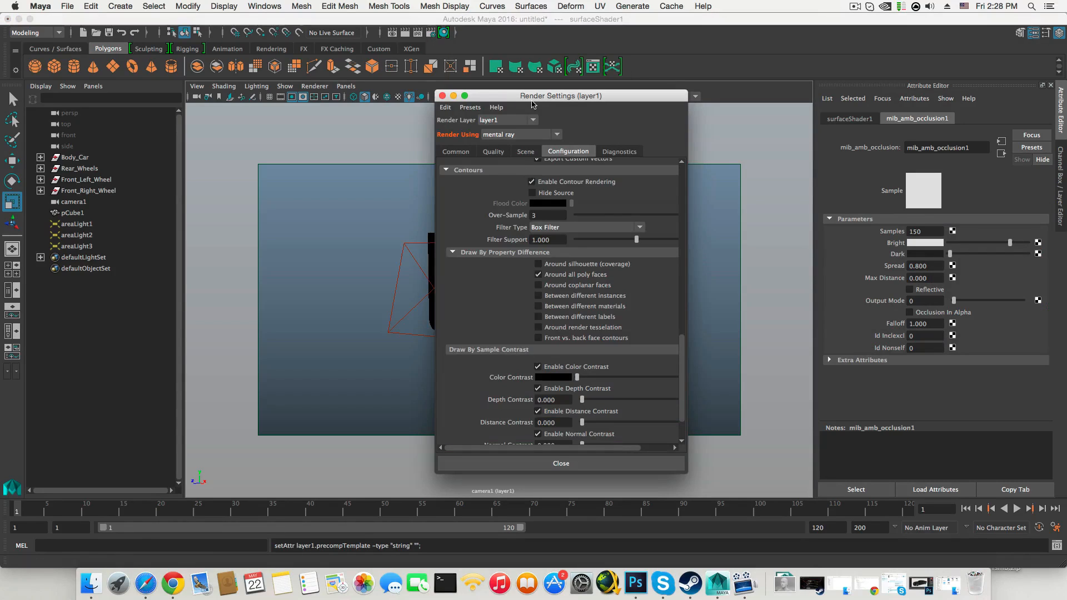
pyautogui.moveTo(534, 102); pyautogui.dragTo(548, 82)
pyautogui.scroll(-3, 588, 261)
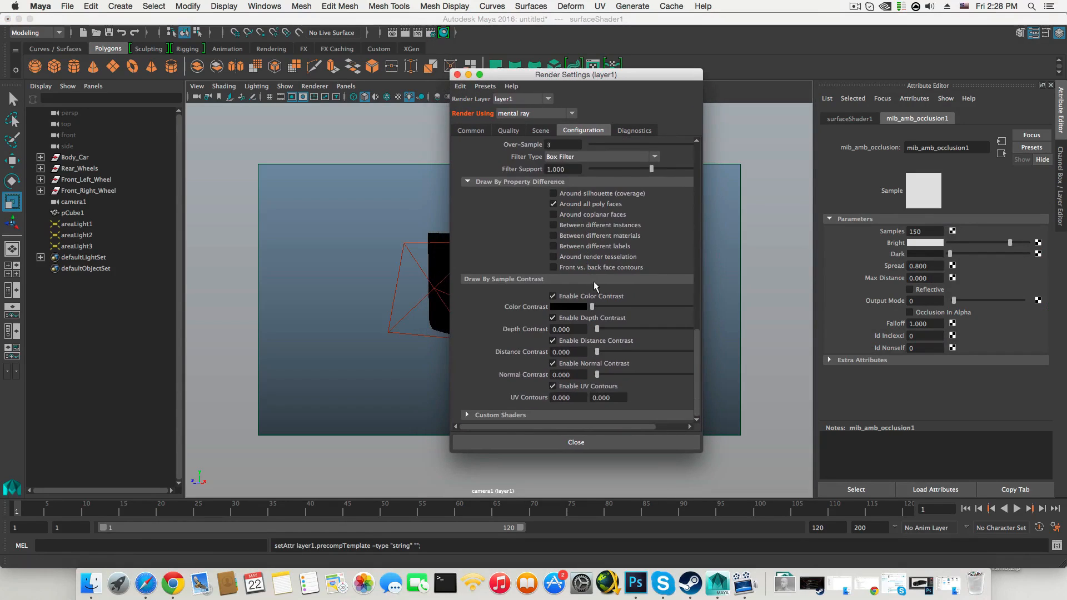
pyautogui.scroll(4, 583, 305)
pyautogui.scroll(5, 582, 308)
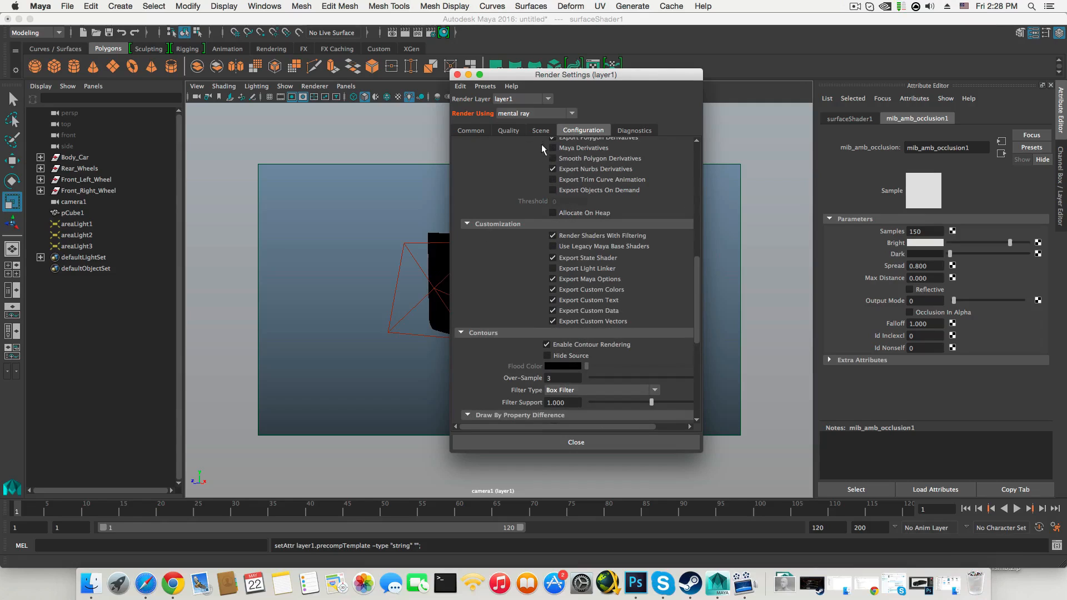
pyautogui.scroll(8, 552, 239)
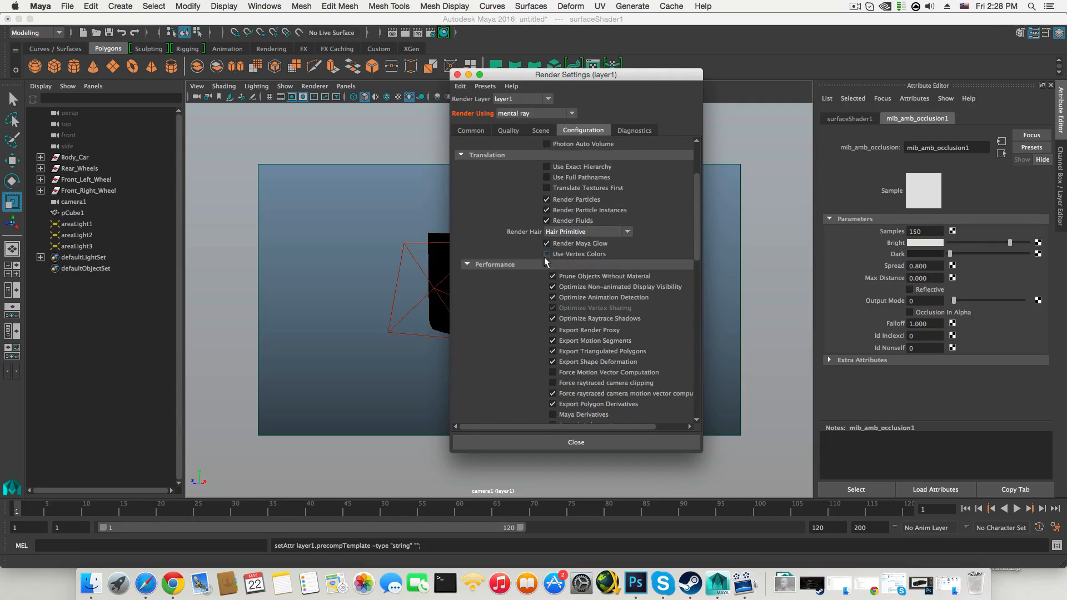
pyautogui.scroll(3, 547, 222)
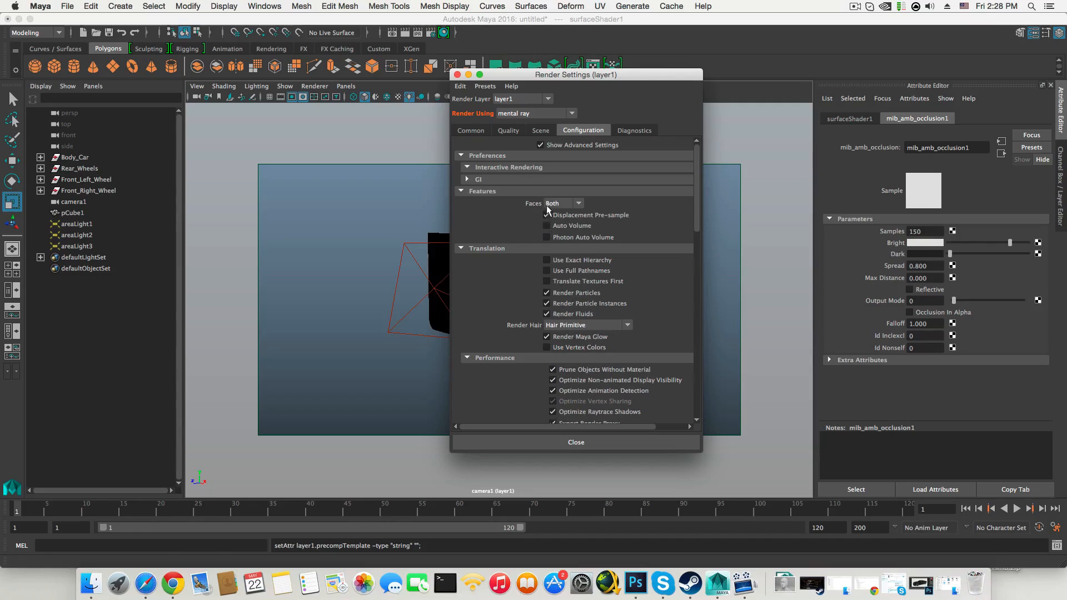
pyautogui.click(541, 132)
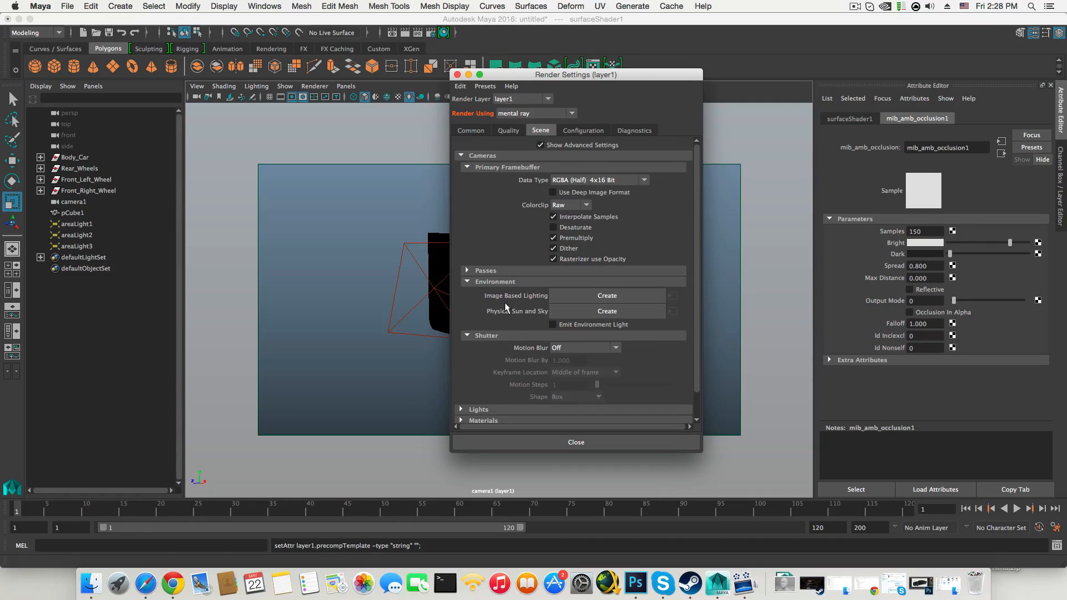
pyautogui.scroll(-1, 508, 302)
pyautogui.scroll(1, 510, 299)
pyautogui.click(507, 132)
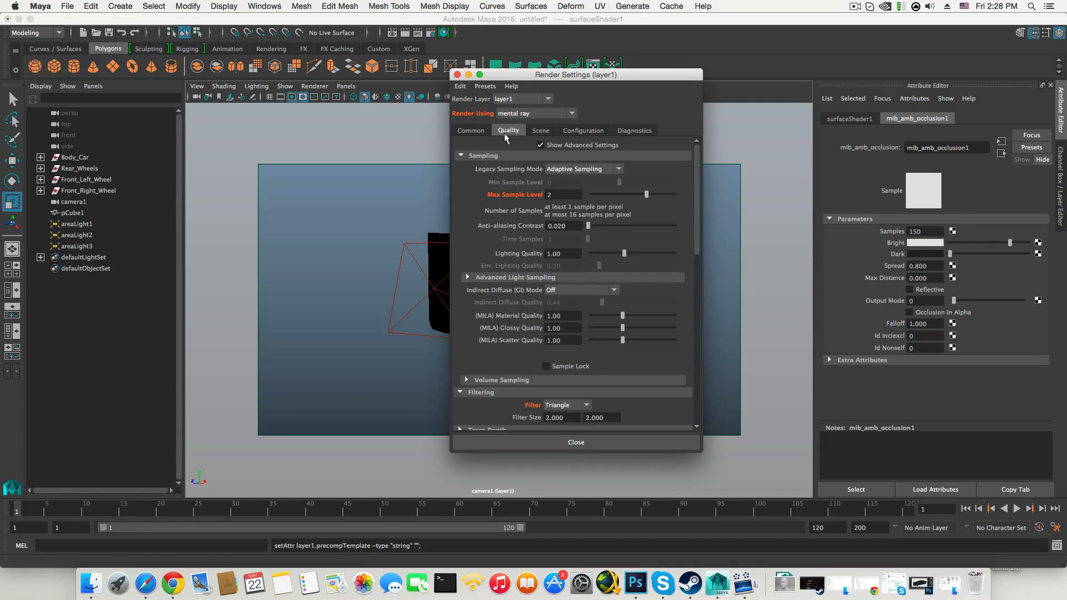
pyautogui.scroll(-4, 522, 333)
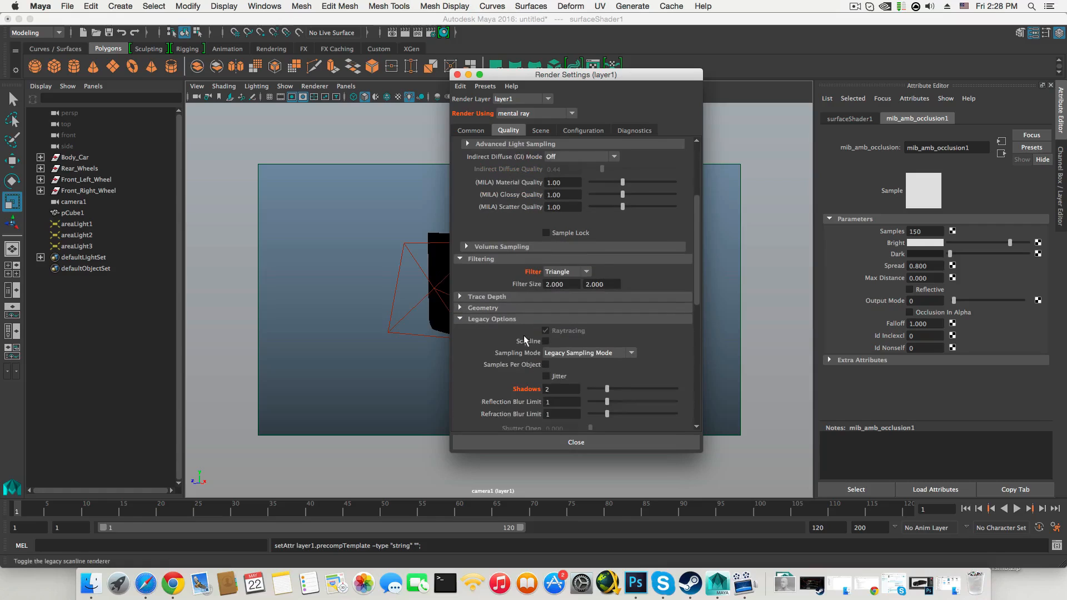
pyautogui.click(571, 353)
pyautogui.click(568, 365)
pyautogui.scroll(-2, 561, 389)
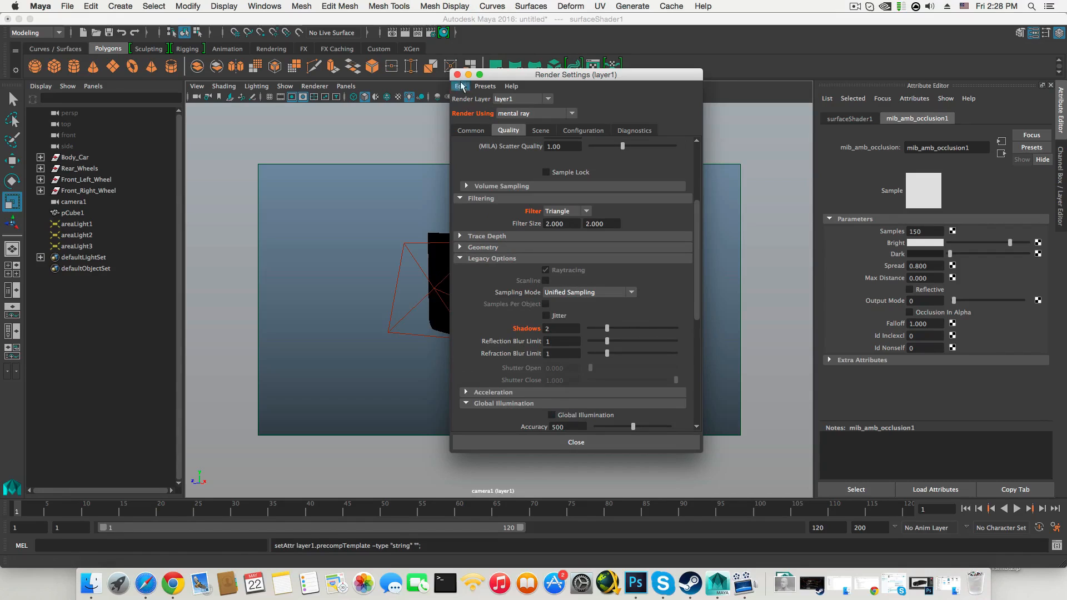
pyautogui.click(619, 441)
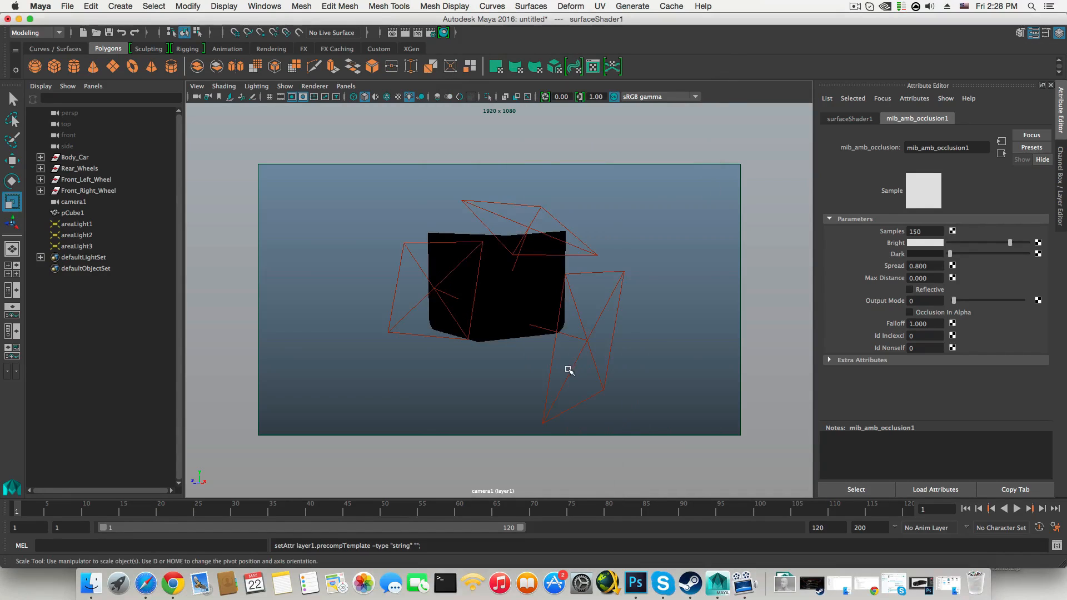
# Switch camera1 to the predefined Perspective bookmark, render layer1 with mental ray, and close the rendered image
pyautogui.scroll(3, 567, 369)
pyautogui.click(197, 86)
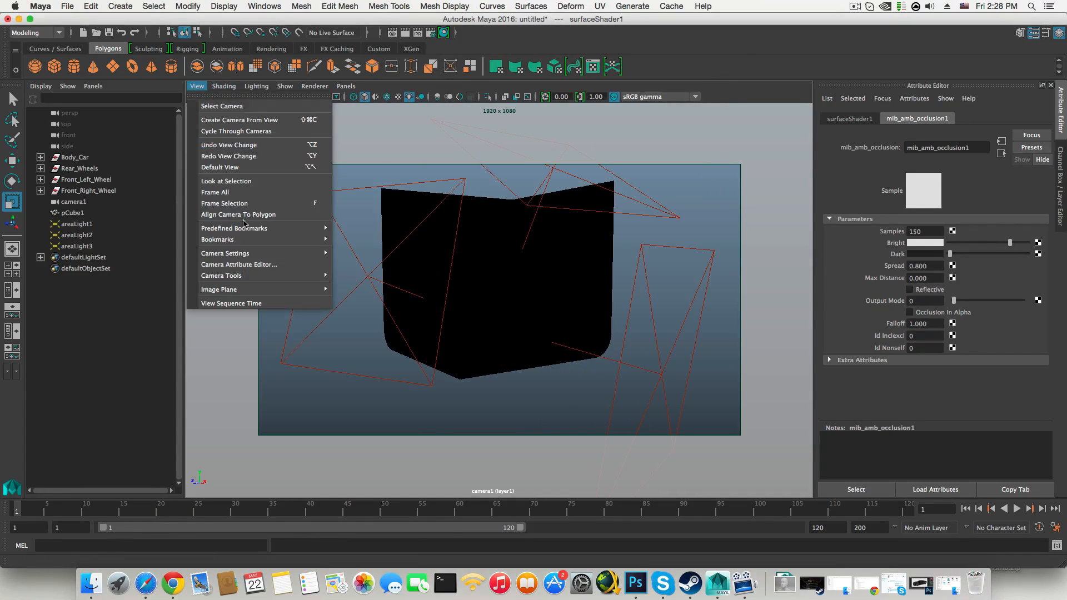
pyautogui.moveTo(240, 245)
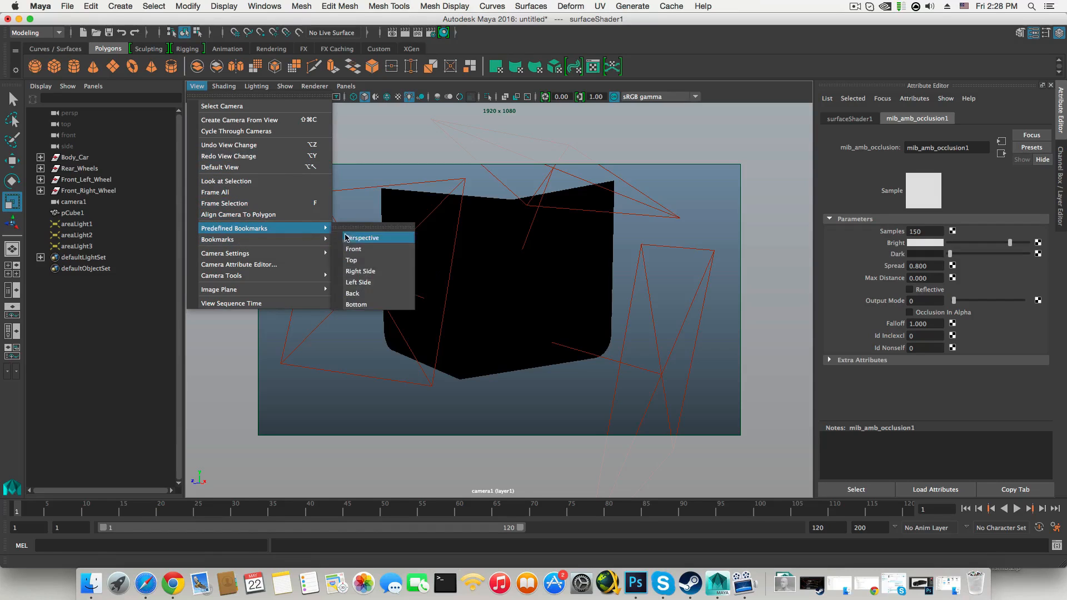
pyautogui.click(362, 240)
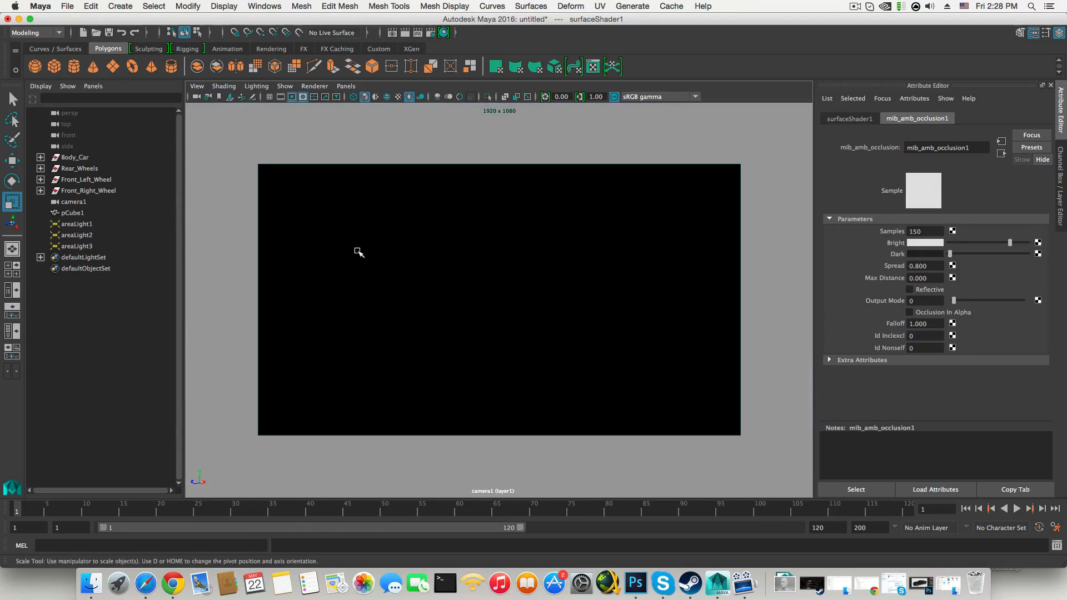
pyautogui.click(404, 36)
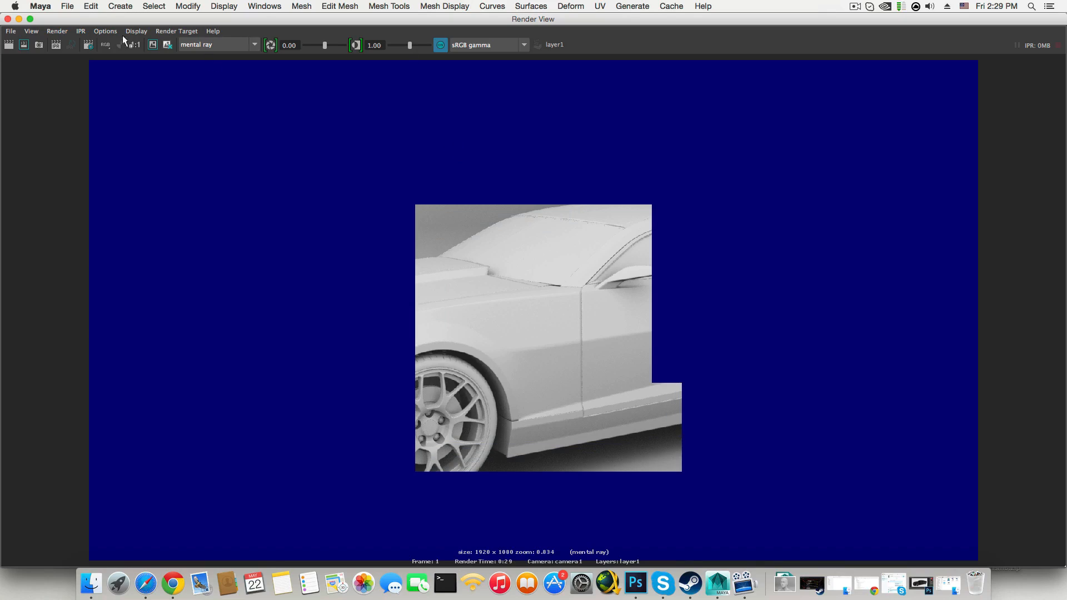
pyautogui.click(8, 18)
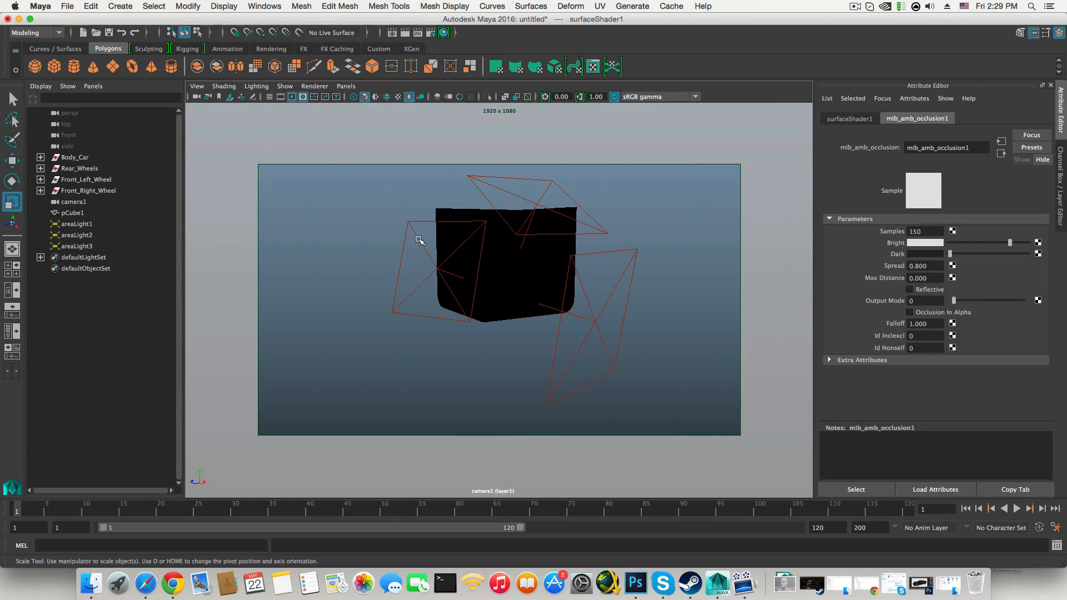
# Set the intensity of the area light in front of the car to 700
pyautogui.click(435, 266)
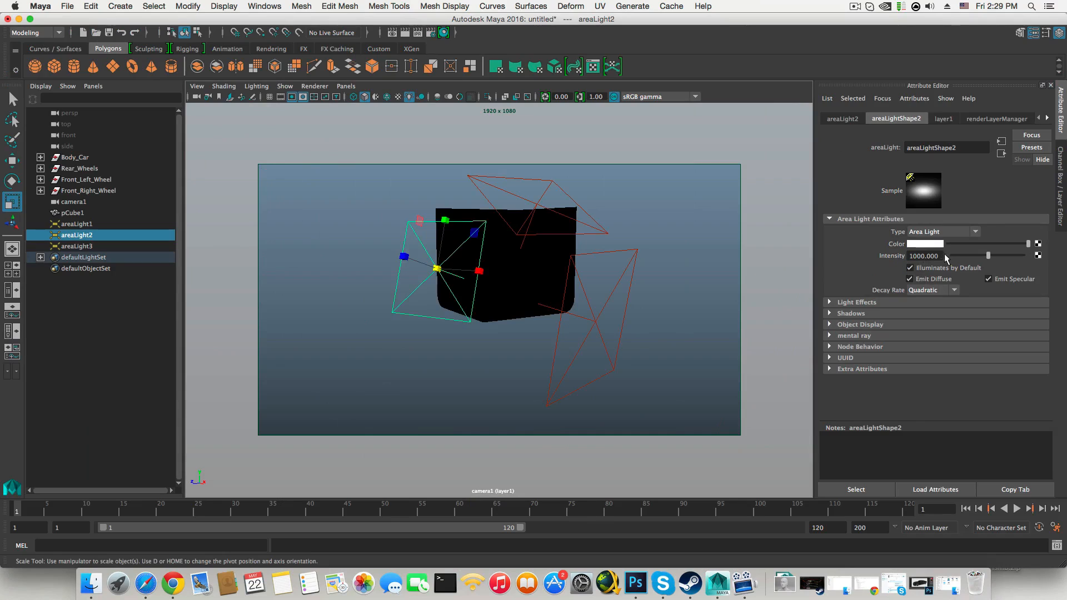
pyautogui.moveTo(942, 256); pyautogui.dragTo(913, 257)
pyautogui.write('700')
pyautogui.press('Return')
# Lower the intensity of areaLight1, the area light above the car
pyautogui.click(570, 182)
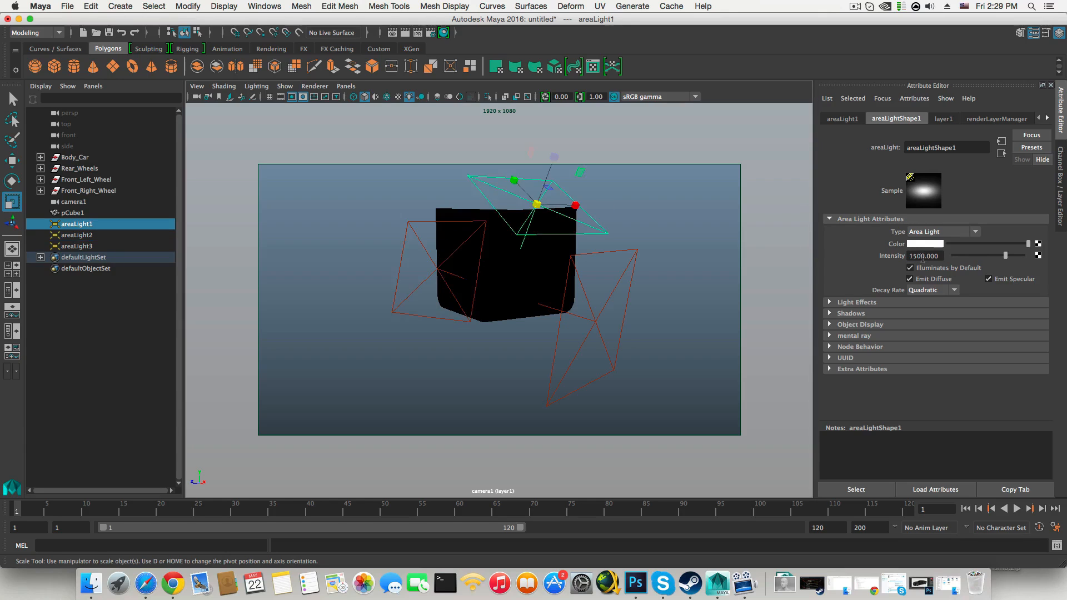
pyautogui.moveTo(910, 256); pyautogui.dragTo(922, 256)
pyautogui.write('130')
pyautogui.press('Return')
# Set the intensity of areaLight3, the area light on the other side of the car, to 800
pyautogui.moveTo(505, 330); pyautogui.dragTo(576, 341)
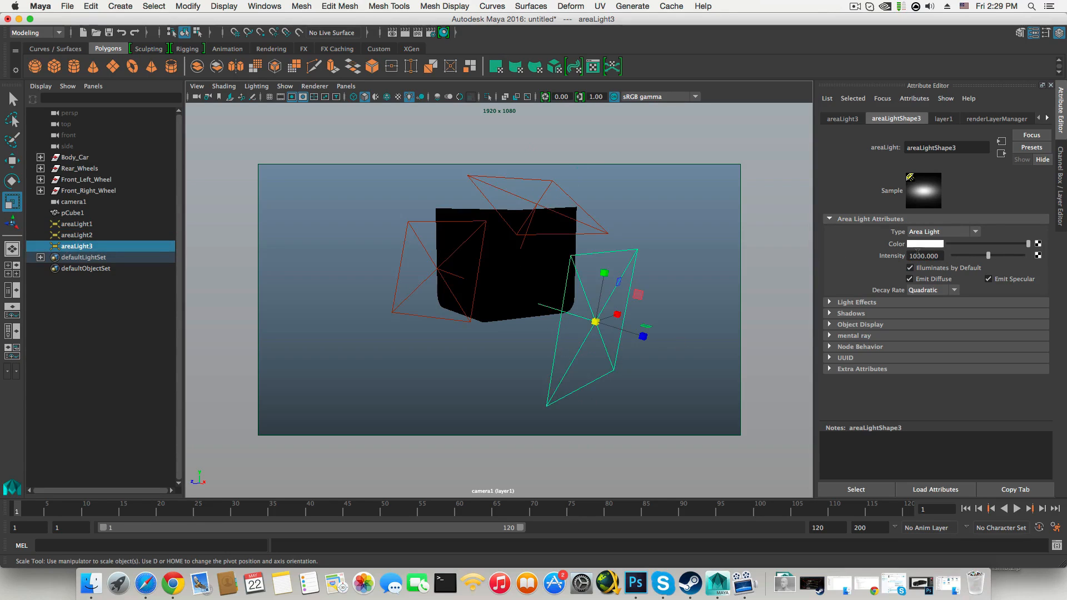
pyautogui.moveTo(910, 256); pyautogui.dragTo(922, 254)
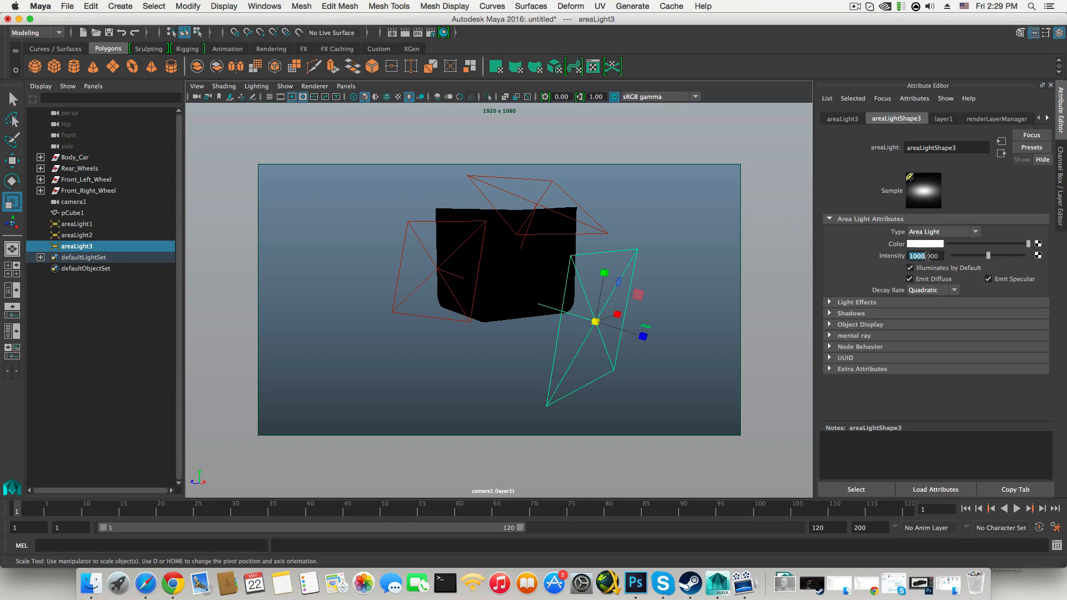
pyautogui.write('800')
pyautogui.press('Return')
# Switch camera1 to the predefined Perspective bookmark and turn on smooth mesh preview for the car and the studio backdrop
pyautogui.click(197, 87)
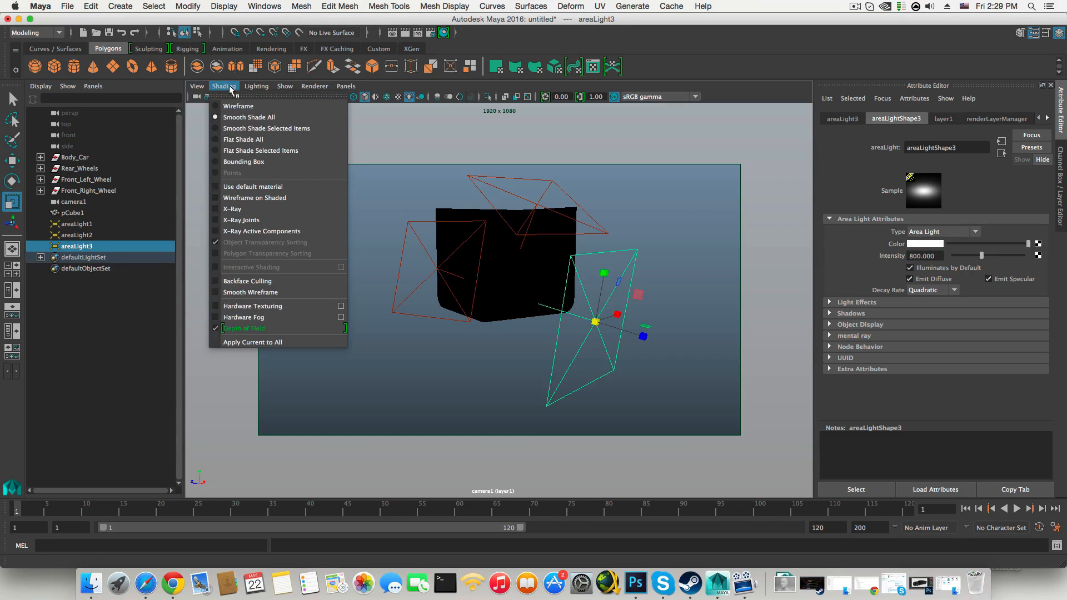
pyautogui.moveTo(300, 239)
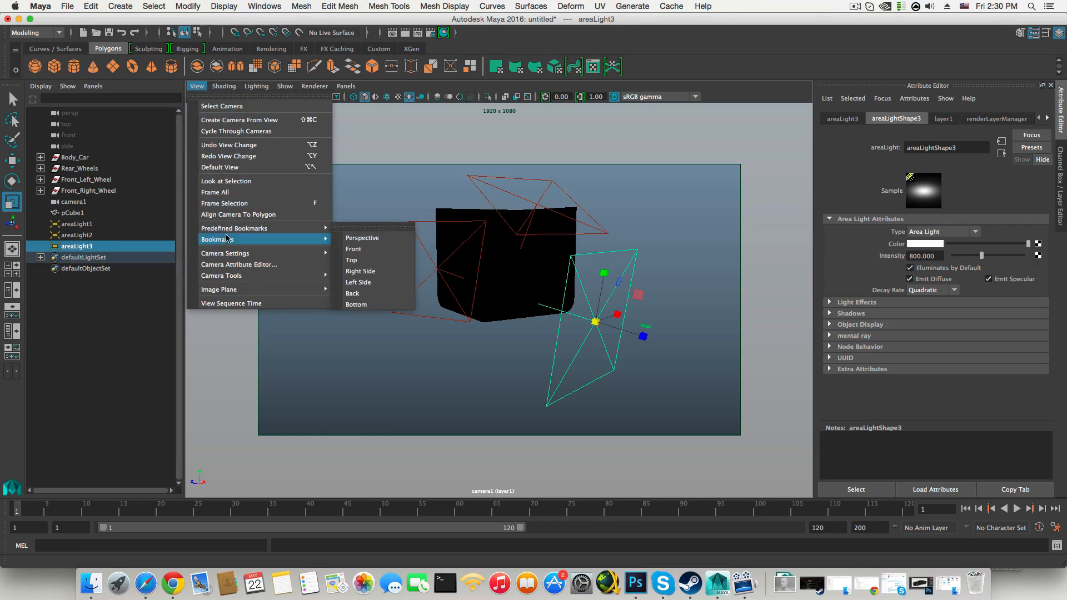
pyautogui.click(358, 240)
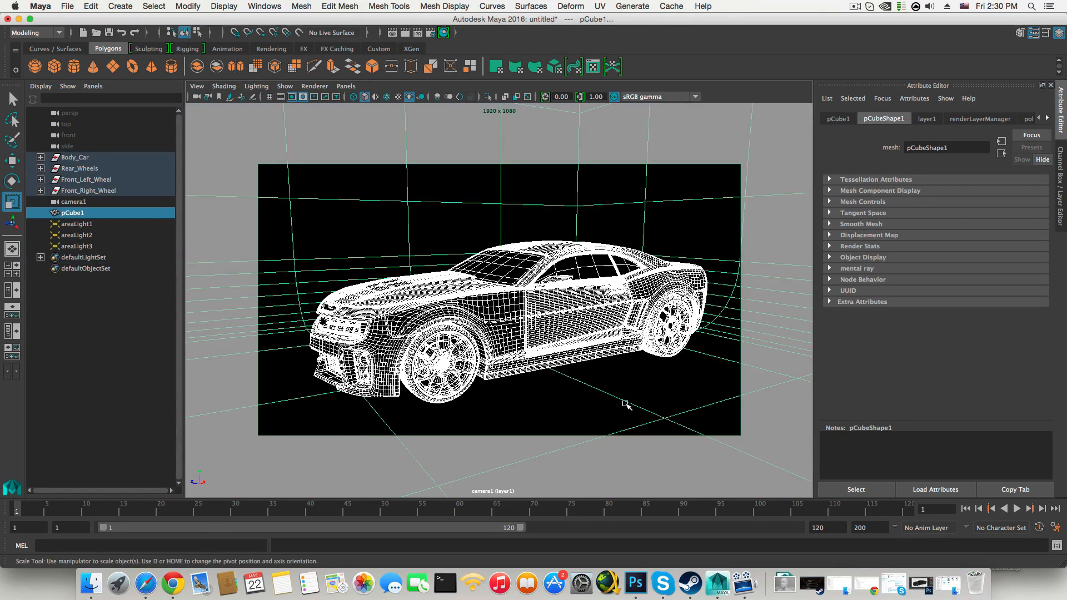
pyautogui.press('3')
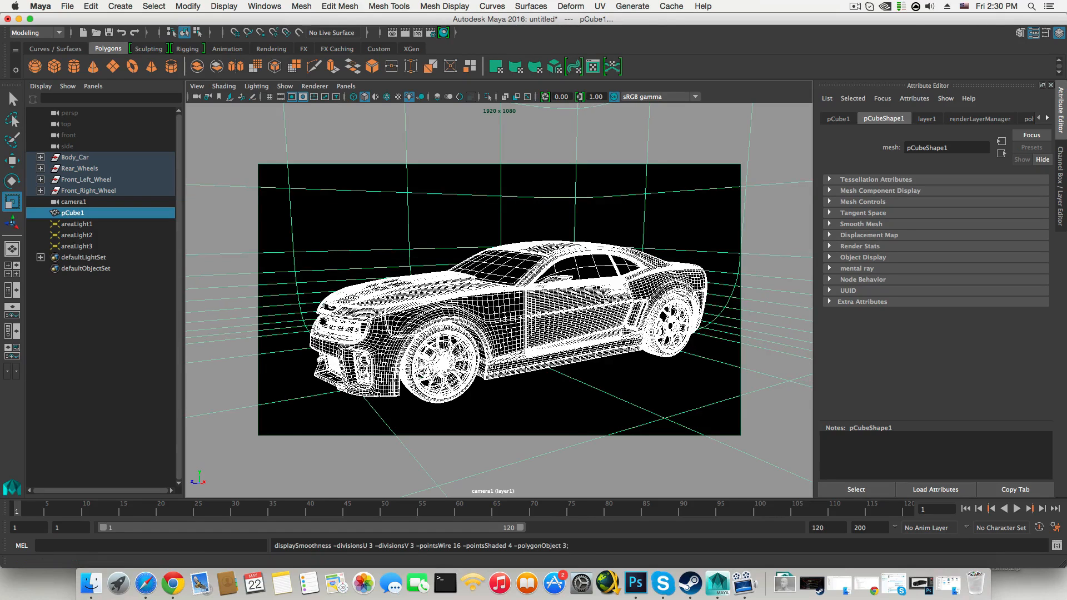
# Raise layer1's mental ray Overall Quality to 2.00 in the render settings and close them
pyautogui.click(431, 34)
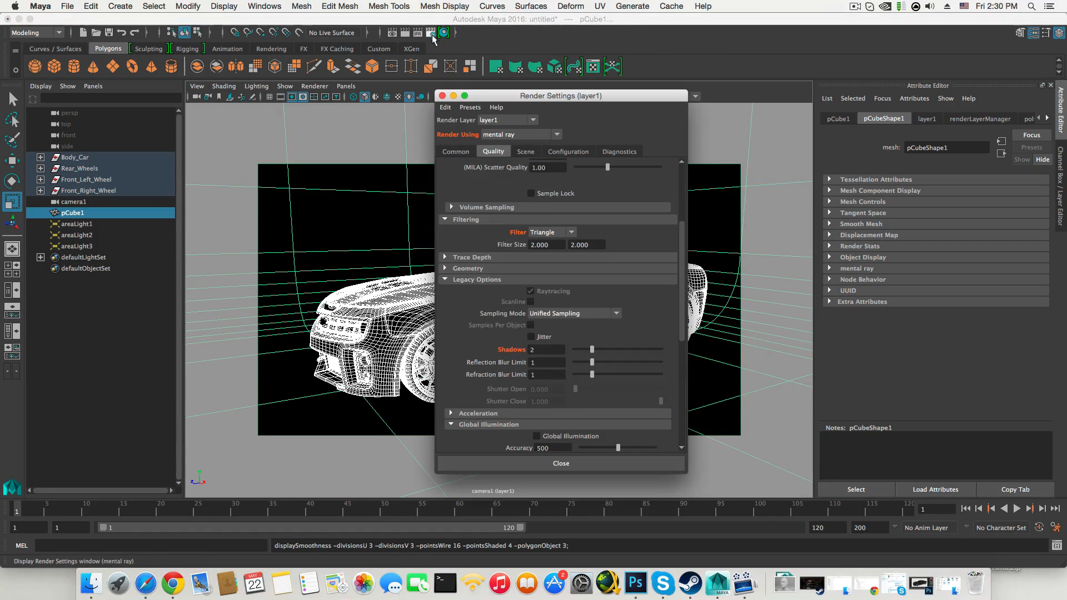
pyautogui.scroll(5, 548, 204)
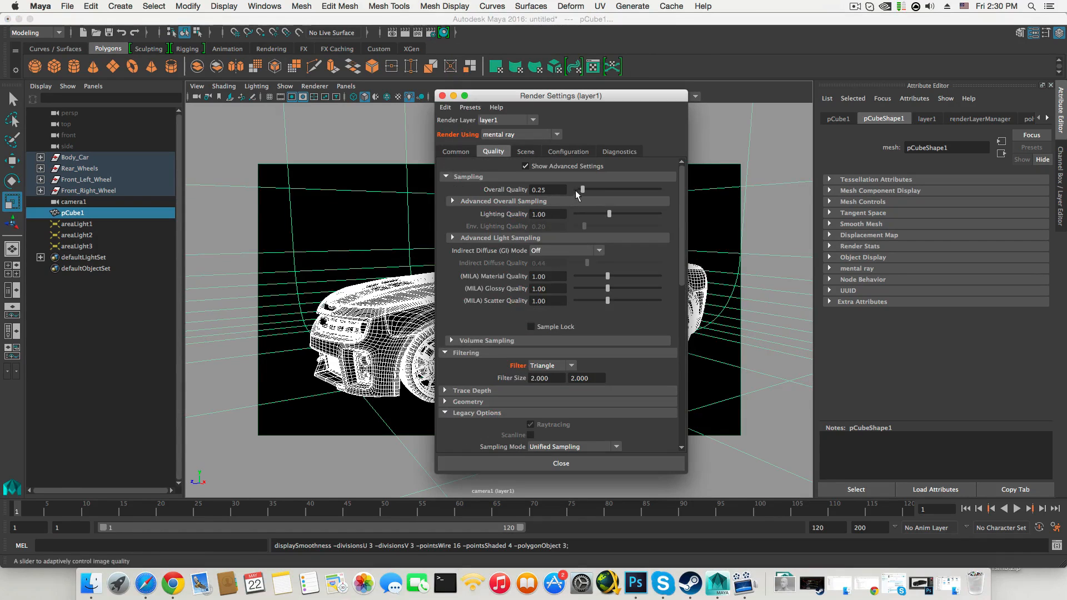
pyautogui.moveTo(581, 191); pyautogui.dragTo(665, 203)
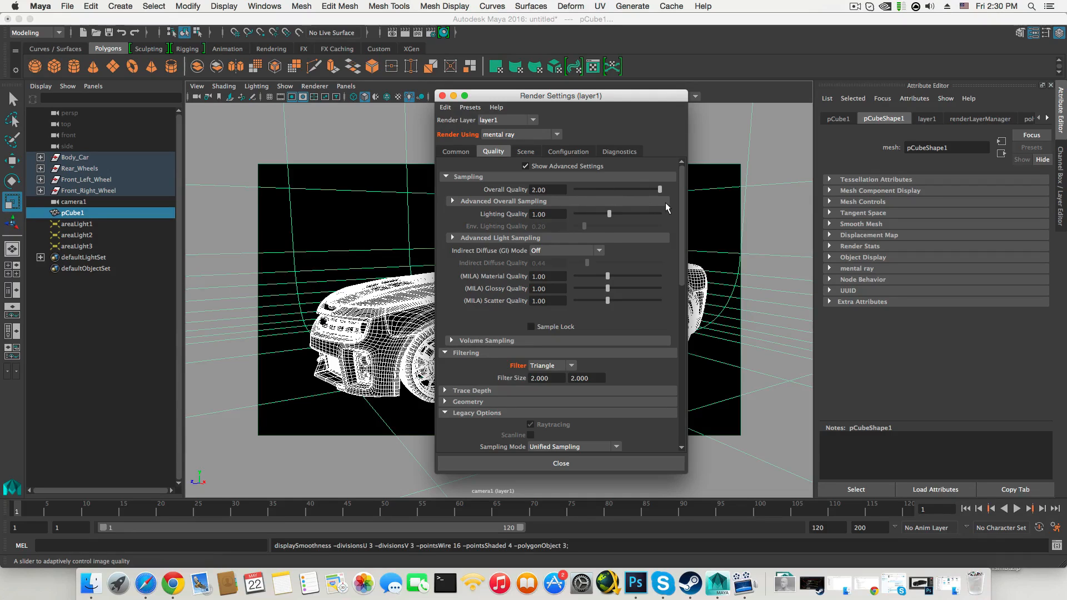
pyautogui.click(557, 463)
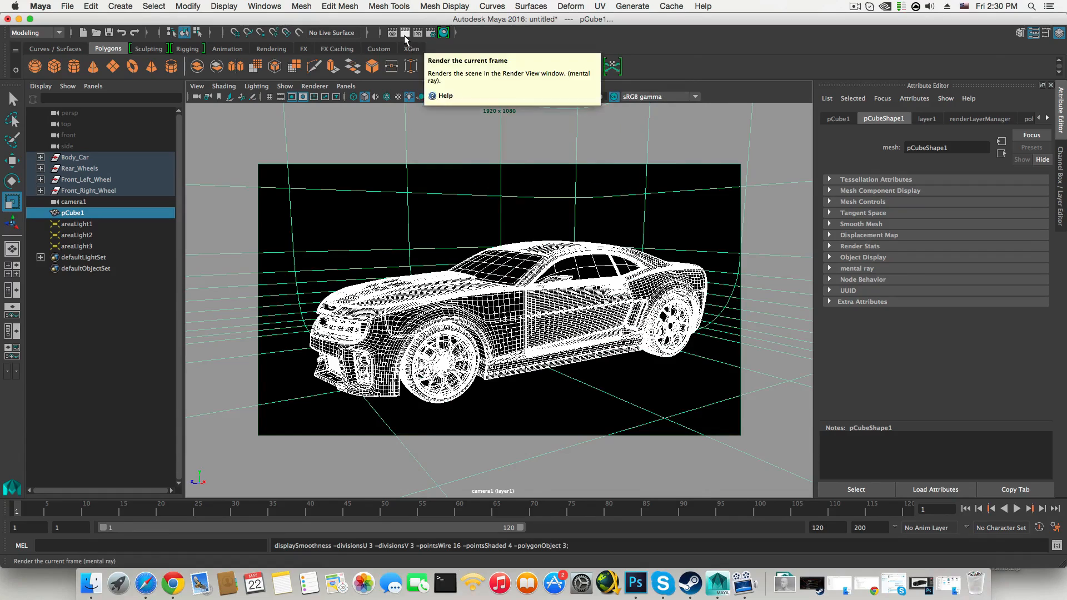
# Render the current frame of layer1 through camera1 with mental ray and minimize the finished image
pyautogui.click(404, 35)
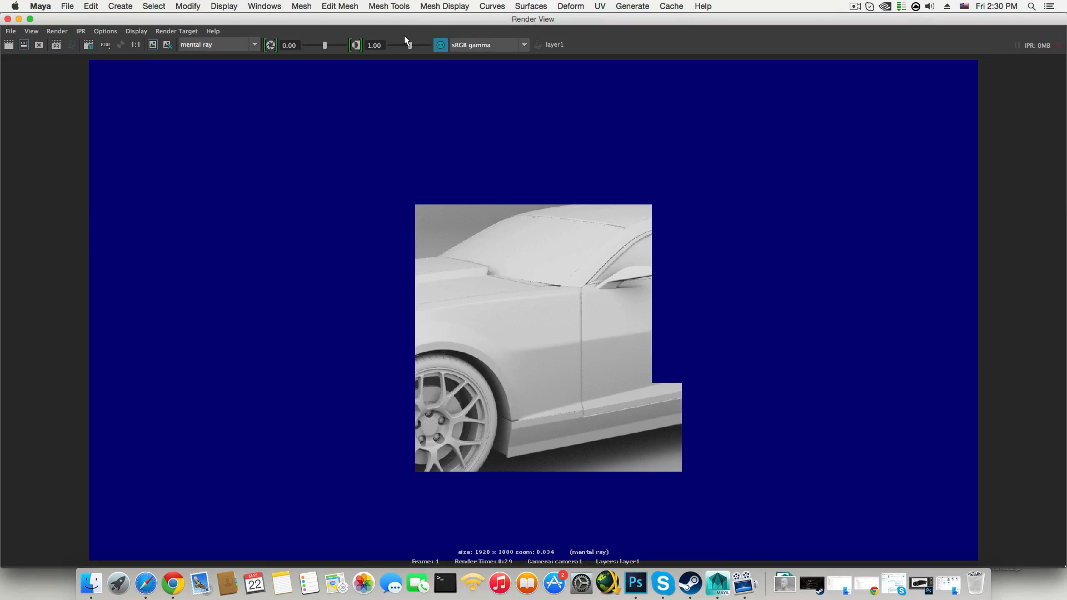
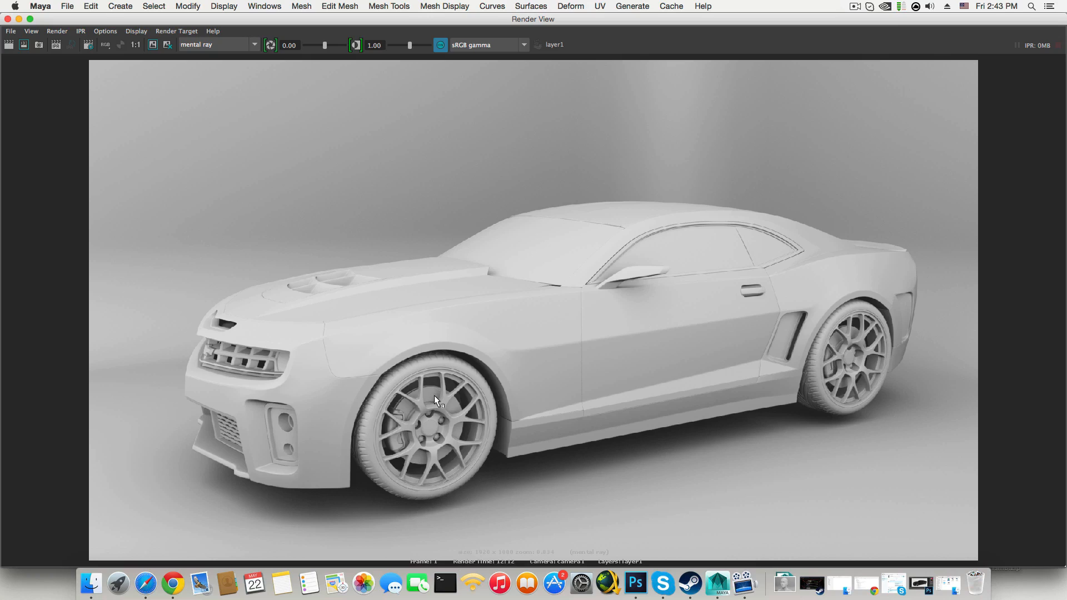
pyautogui.moveTo(247, 19); pyautogui.dragTo(177, 149)
pyautogui.doubleClick(192, 149)
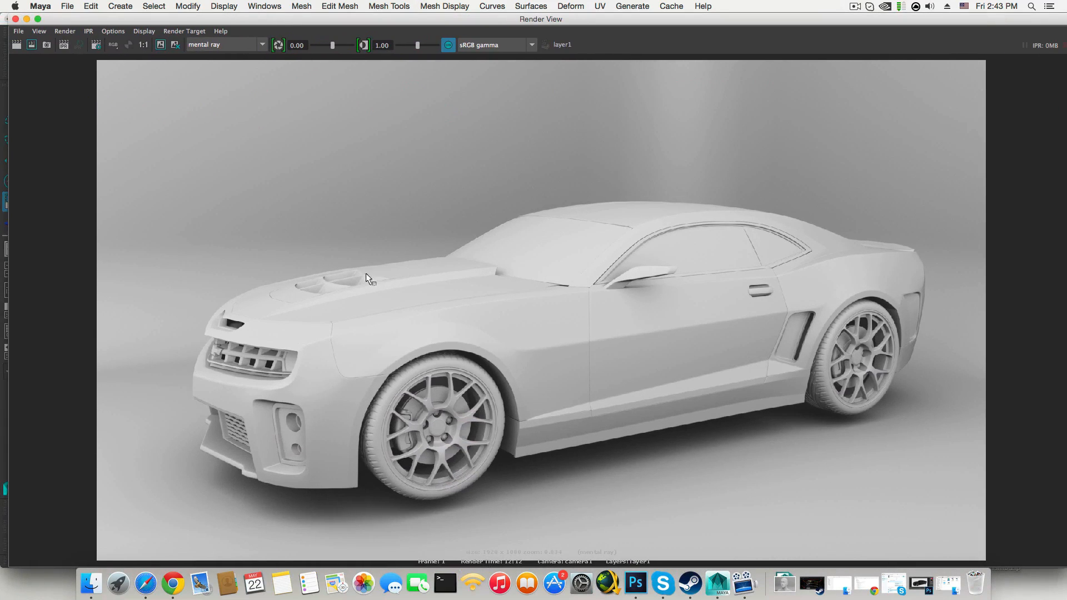
pyautogui.click(26, 19)
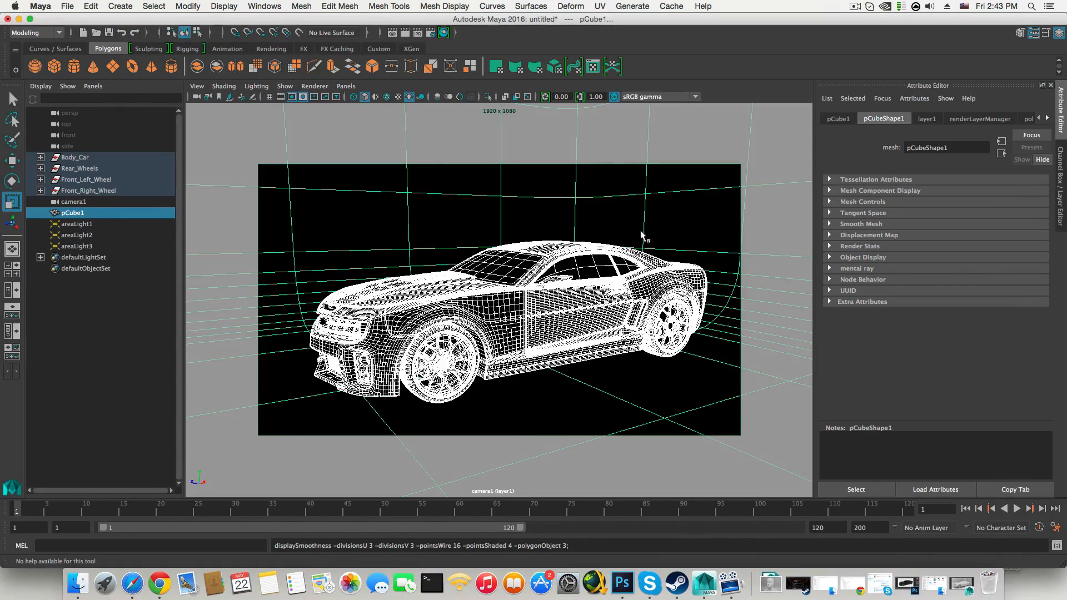
# Open the Hypershade and select the useBackground1SG shading group
pyautogui.click(266, 7)
pyautogui.moveTo(289, 67)
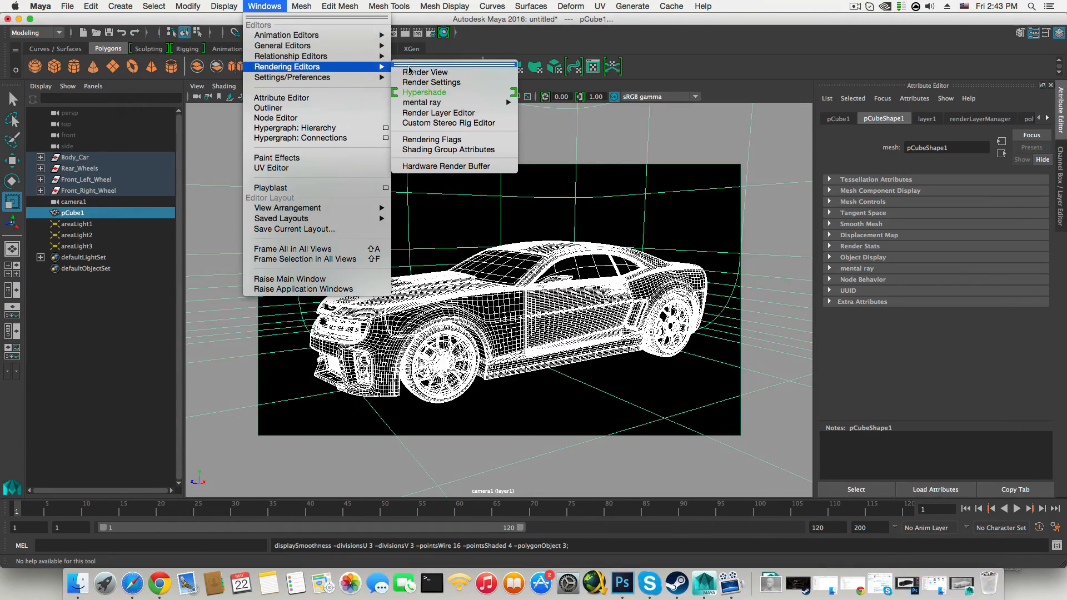
pyautogui.click(414, 89)
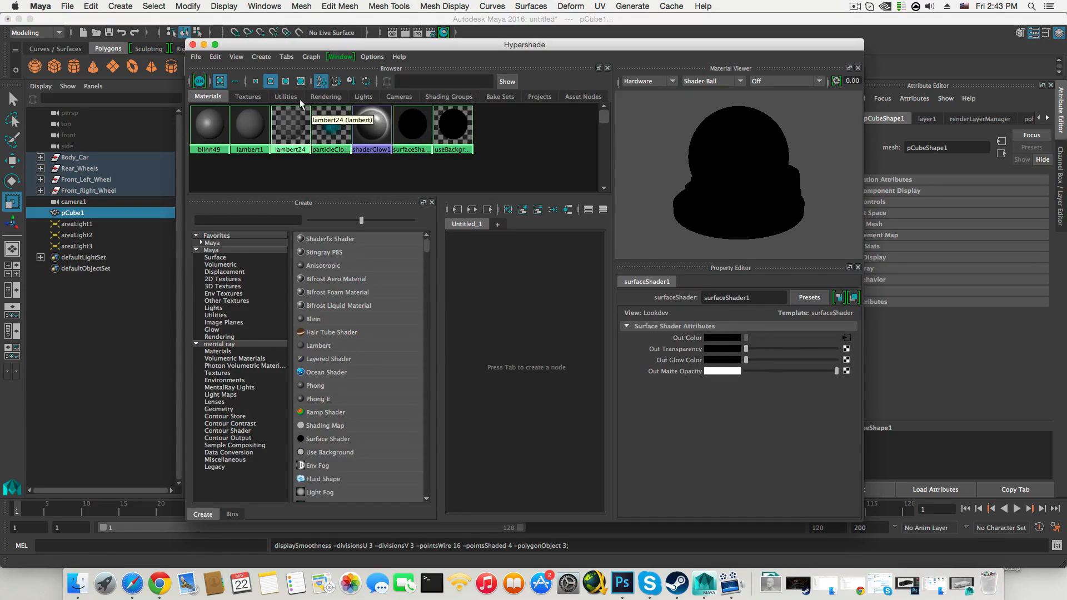
pyautogui.click(450, 97)
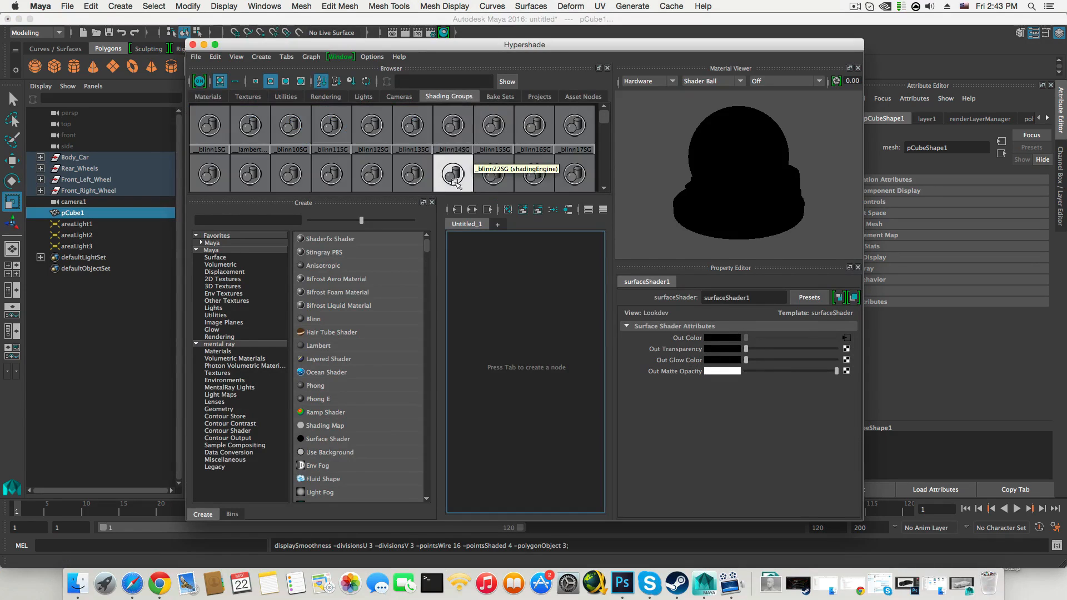
pyautogui.scroll(-2, 535, 173)
pyautogui.scroll(-5, 535, 173)
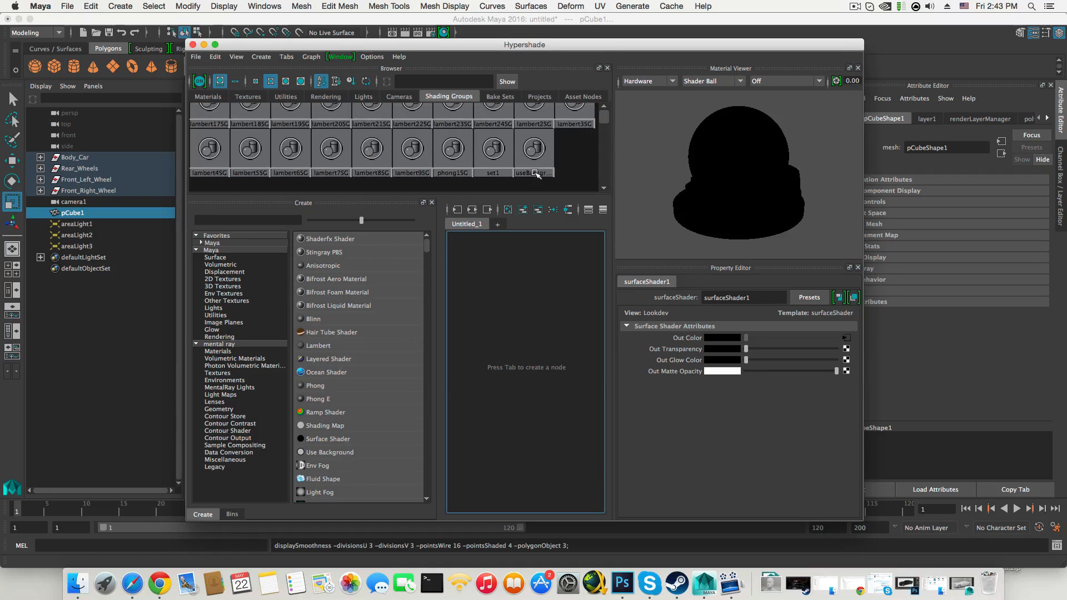
pyautogui.click(534, 149)
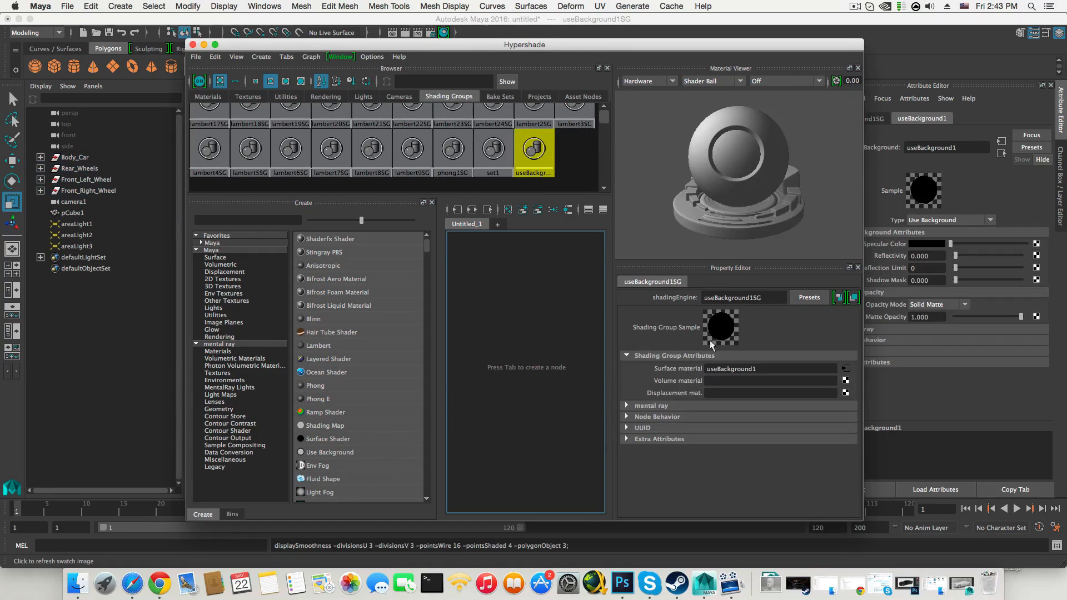
# Examine the mental ray contour and custom shader settings of useBackground1SG and the attributes of its useBackground1 material
pyautogui.click(679, 405)
pyautogui.scroll(-3, 679, 405)
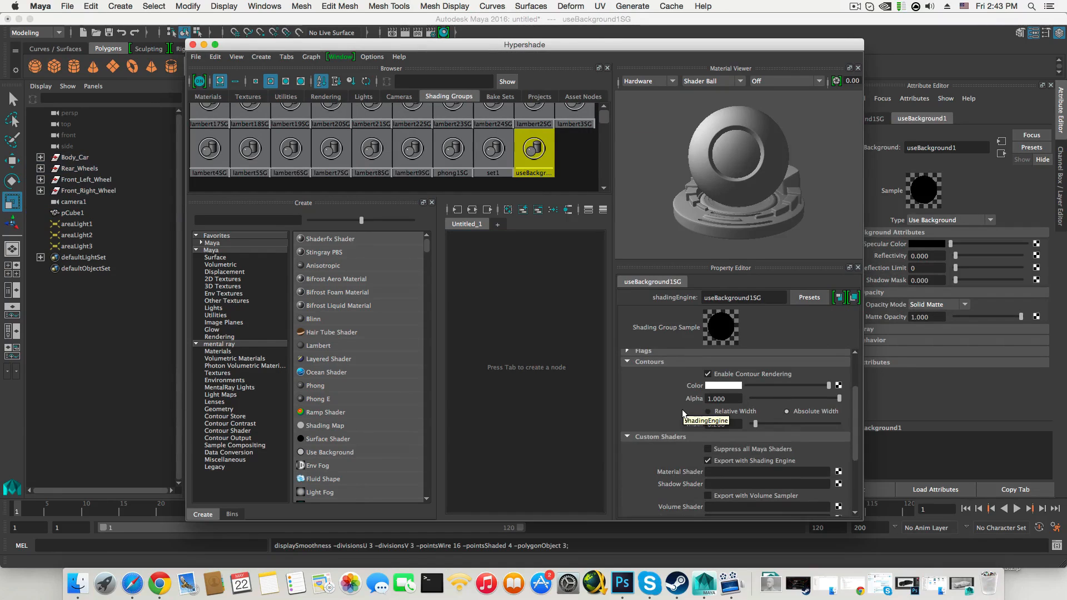
pyautogui.scroll(3, 682, 409)
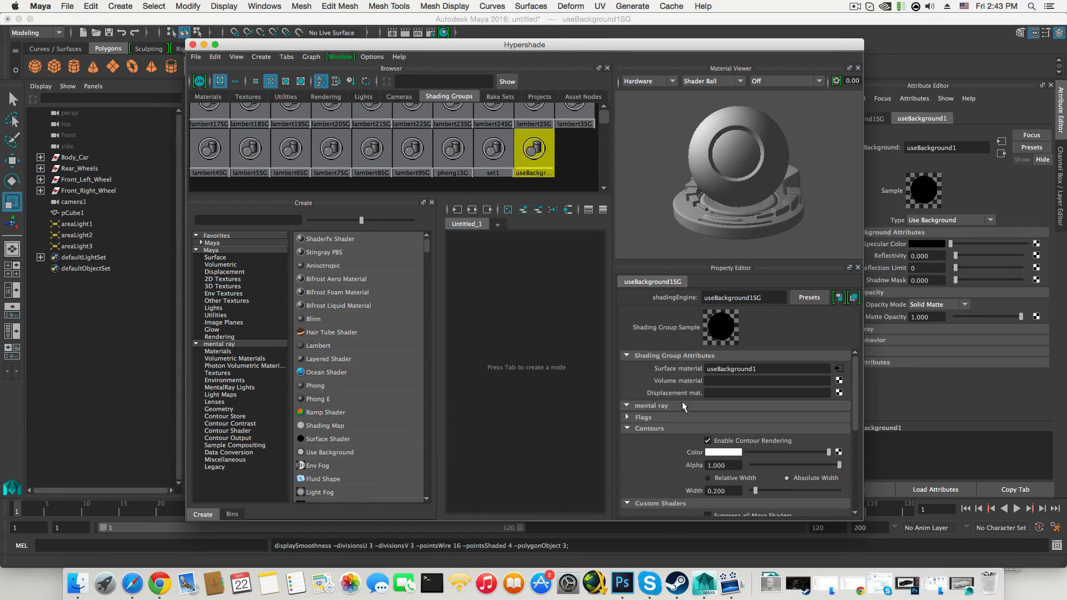
pyautogui.scroll(-5, 700, 399)
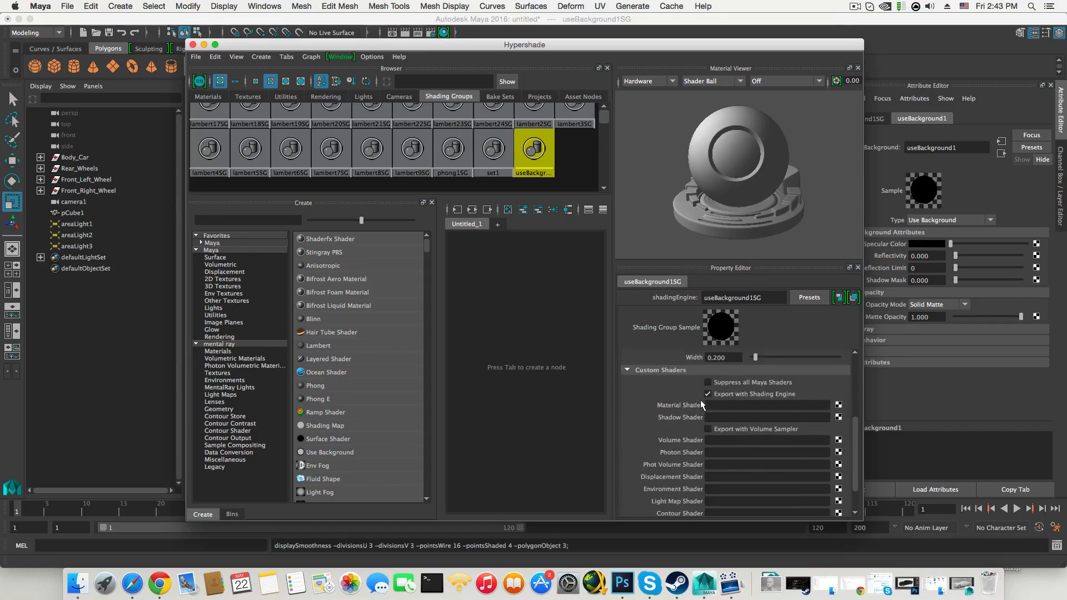
pyautogui.scroll(3, 700, 398)
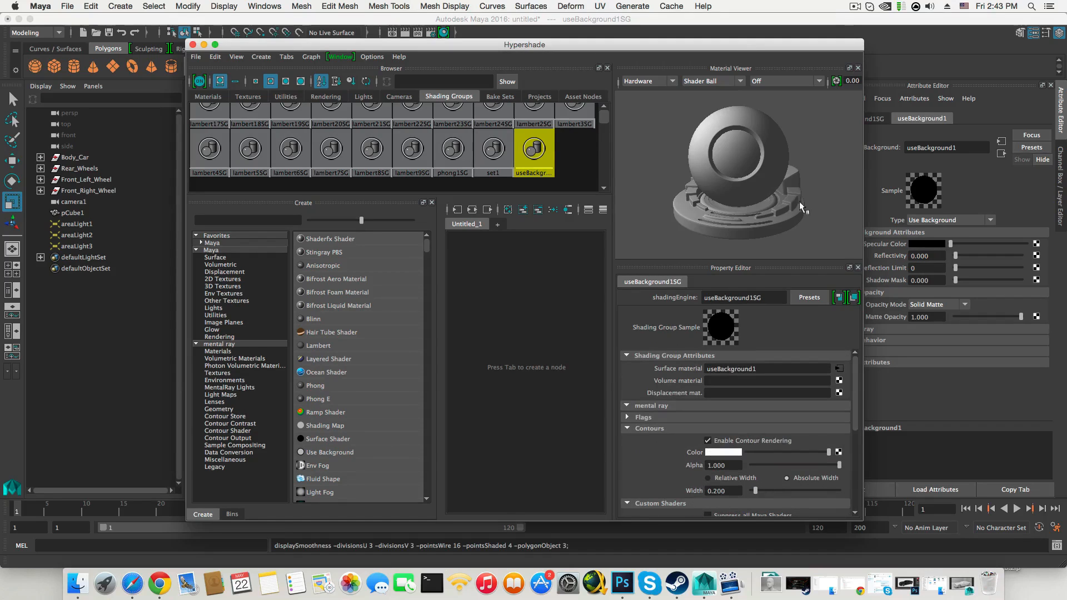
pyautogui.moveTo(732, 52); pyautogui.dragTo(649, 147)
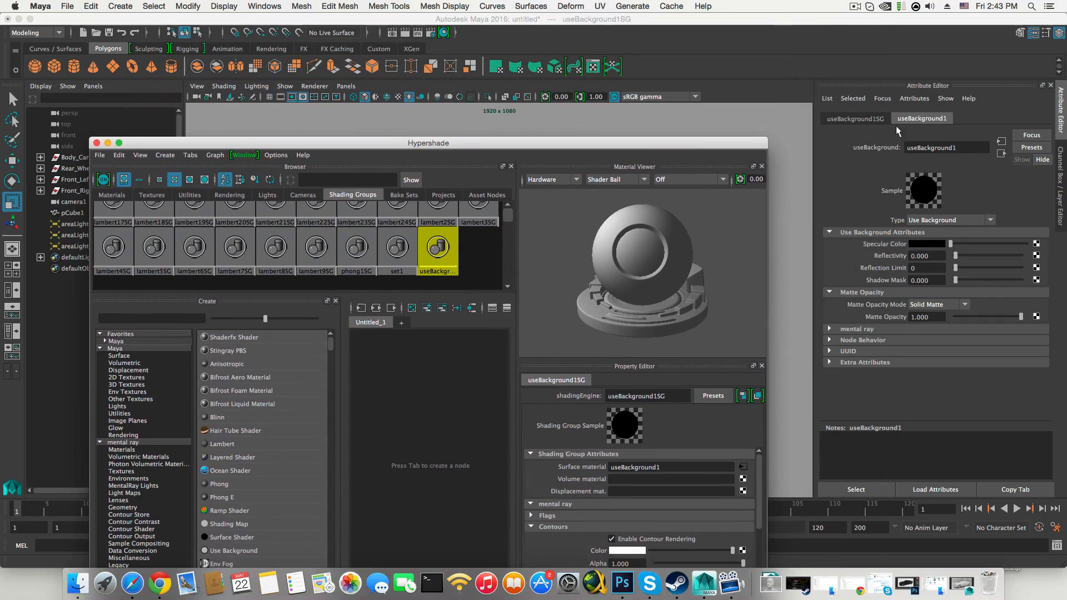
pyautogui.click(848, 118)
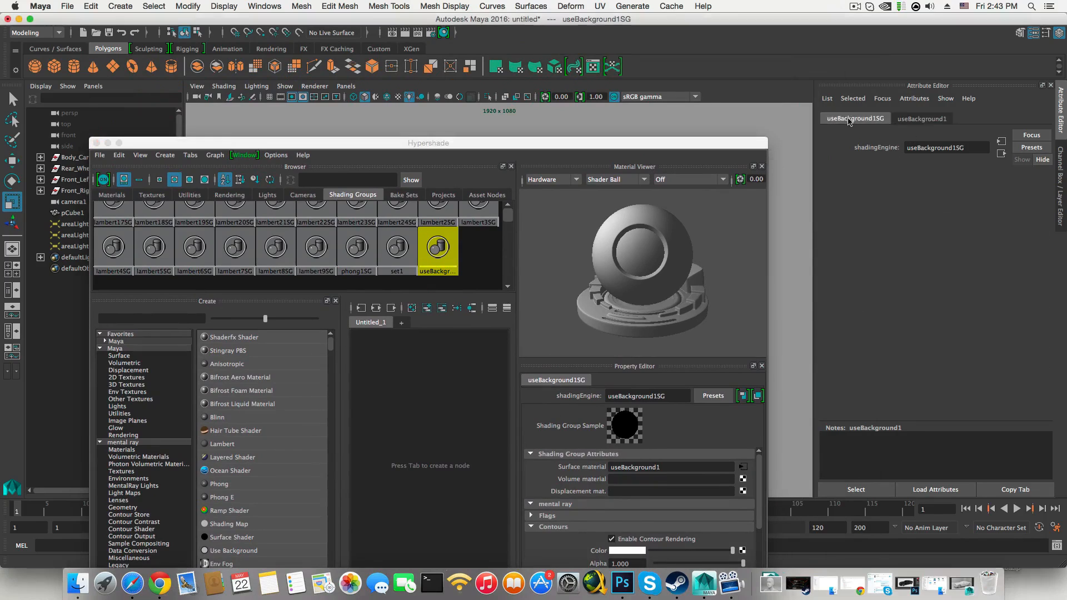
pyautogui.click(906, 119)
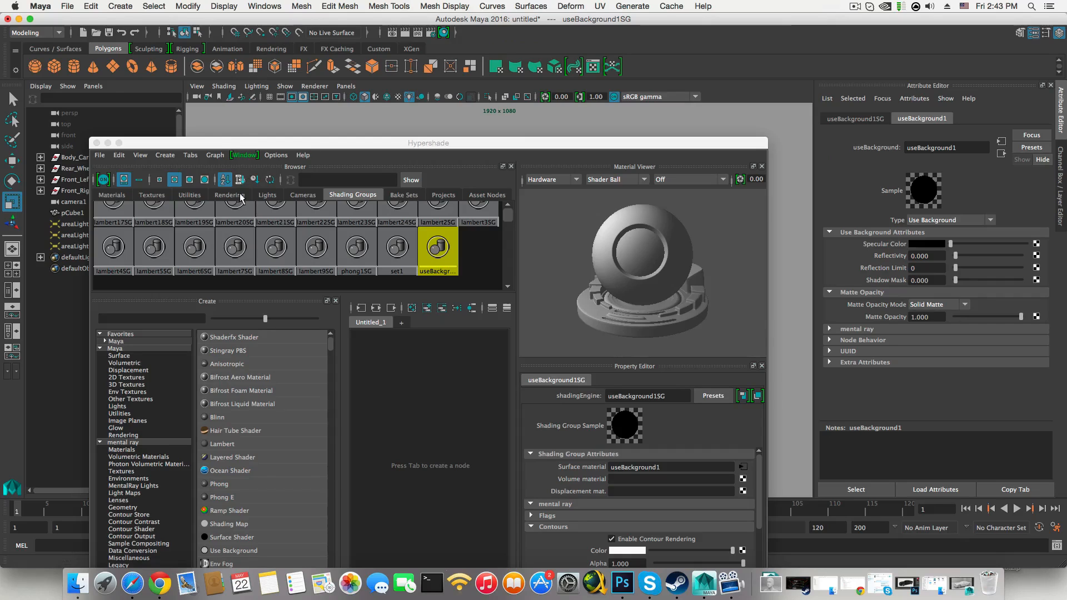
# Inspect the useBackground1 and surfaceShader1 materials, including the ambient occlusion node's parameters, and minimize the Hypershade
pyautogui.click(127, 196)
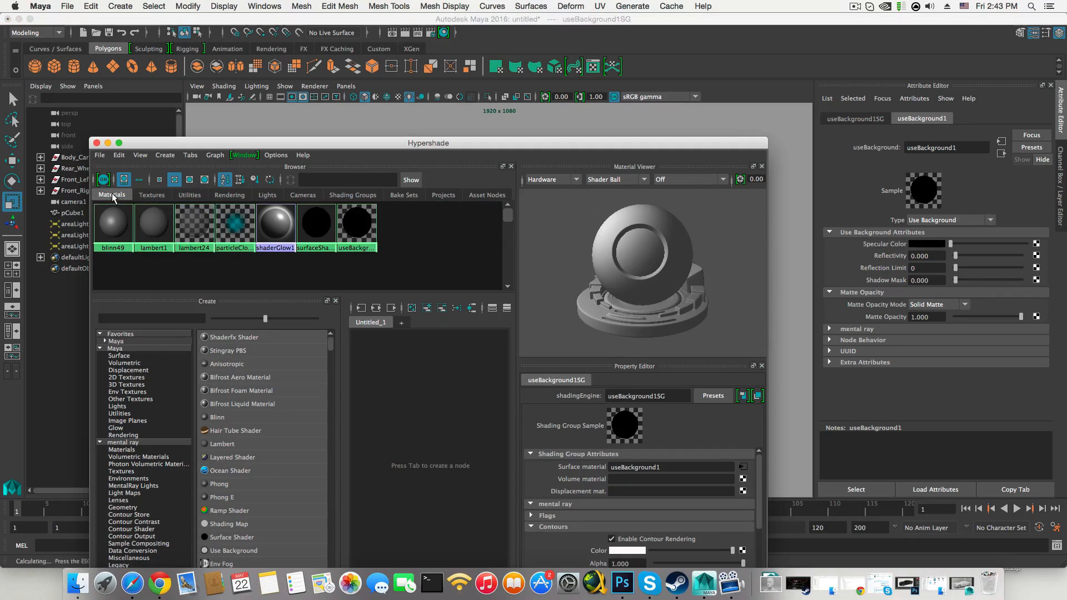
pyautogui.click(362, 233)
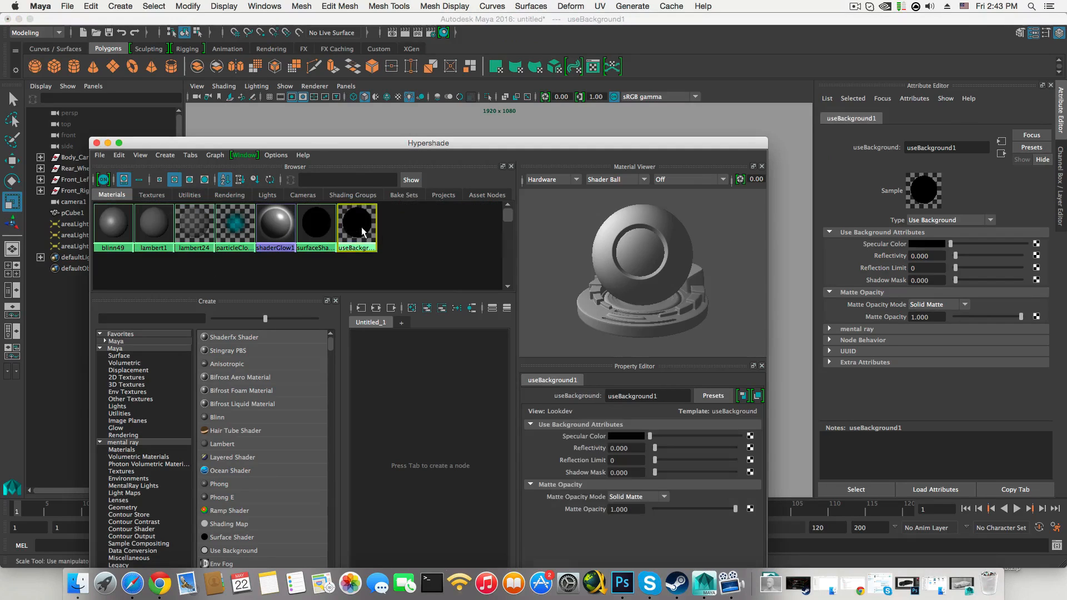
pyautogui.click(320, 230)
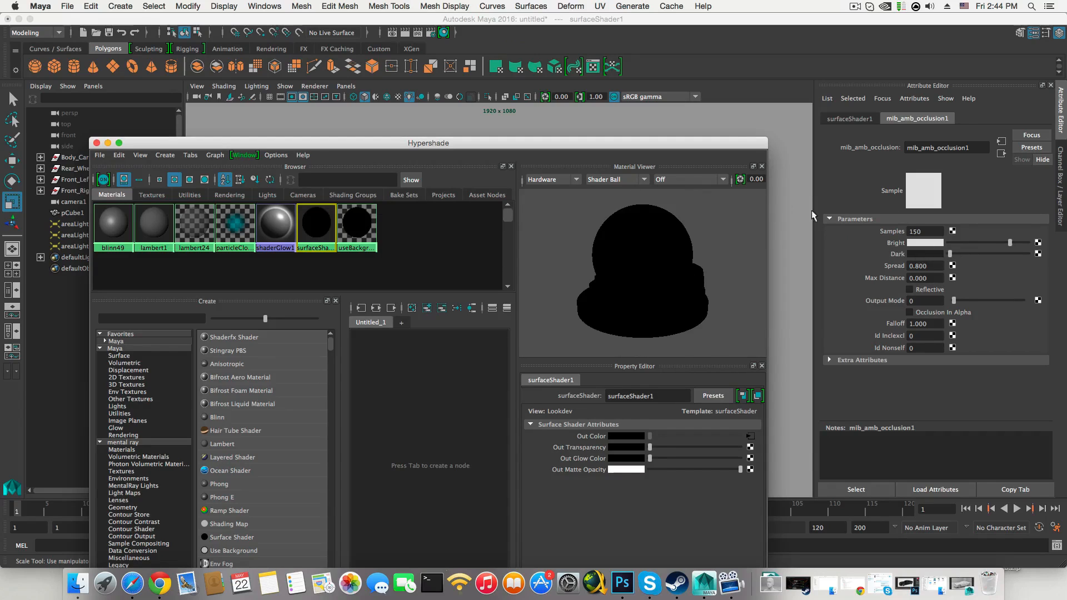
pyautogui.moveTo(741, 144)
pyautogui.mouseDown()
pyautogui.moveTo(579, 196)
pyautogui.moveTo(687, 270)
pyautogui.moveTo(730, 152)
pyautogui.mouseUp()
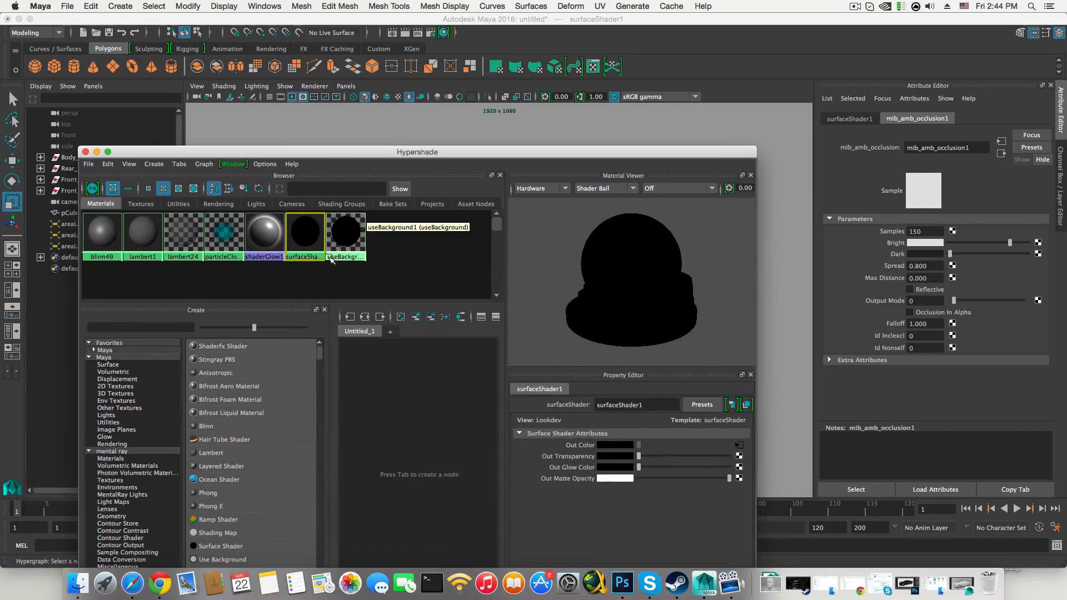
pyautogui.moveTo(509, 152); pyautogui.dragTo(411, 54)
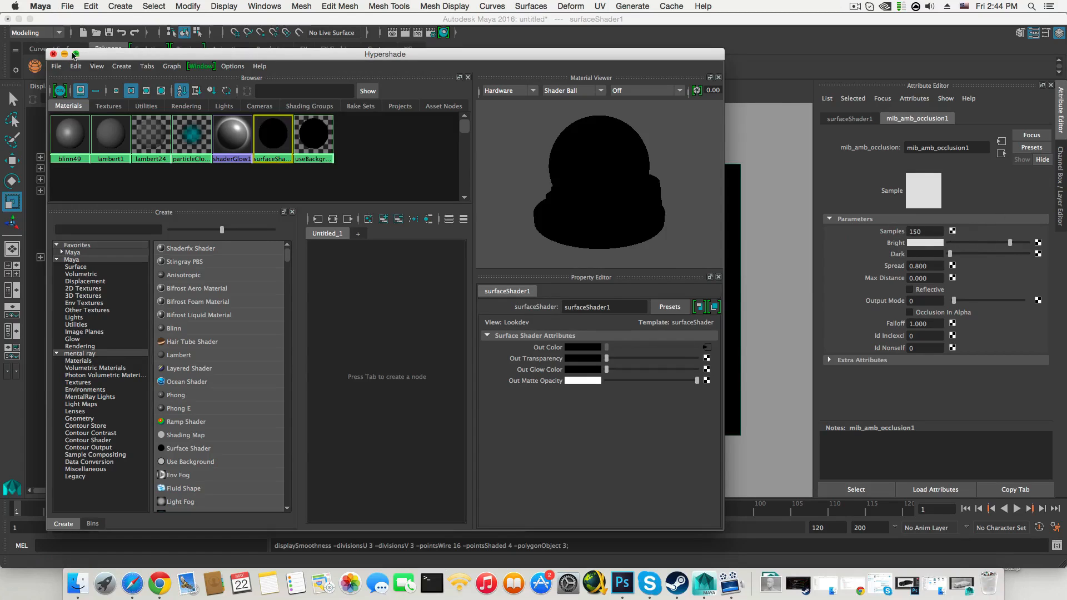
pyautogui.click(64, 54)
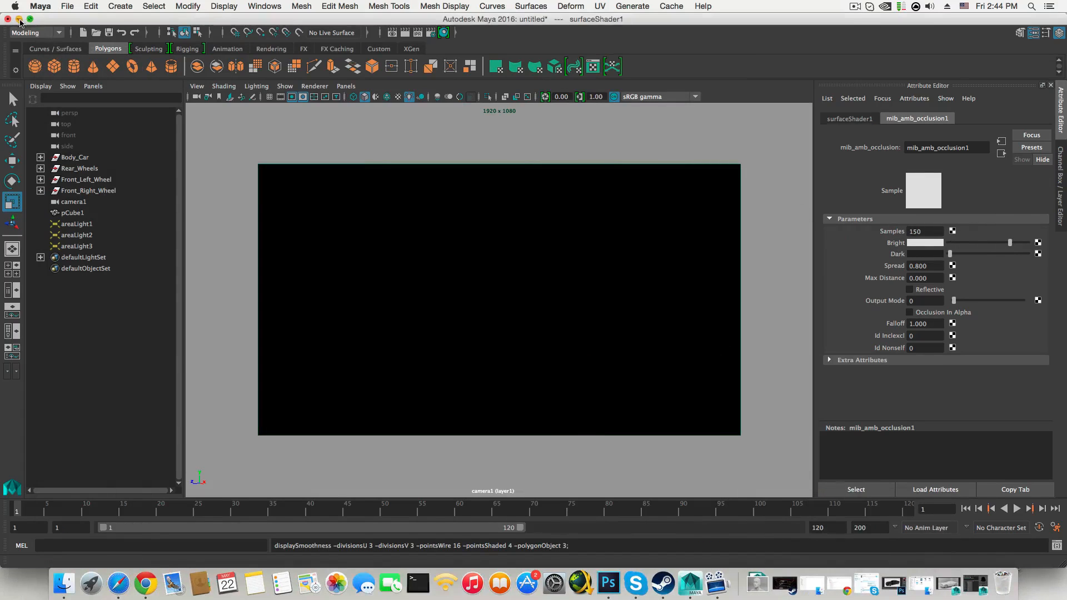
# Open the attributes of the layer1 render layer
pyautogui.click(1059, 32)
pyautogui.rightClick(1002, 368)
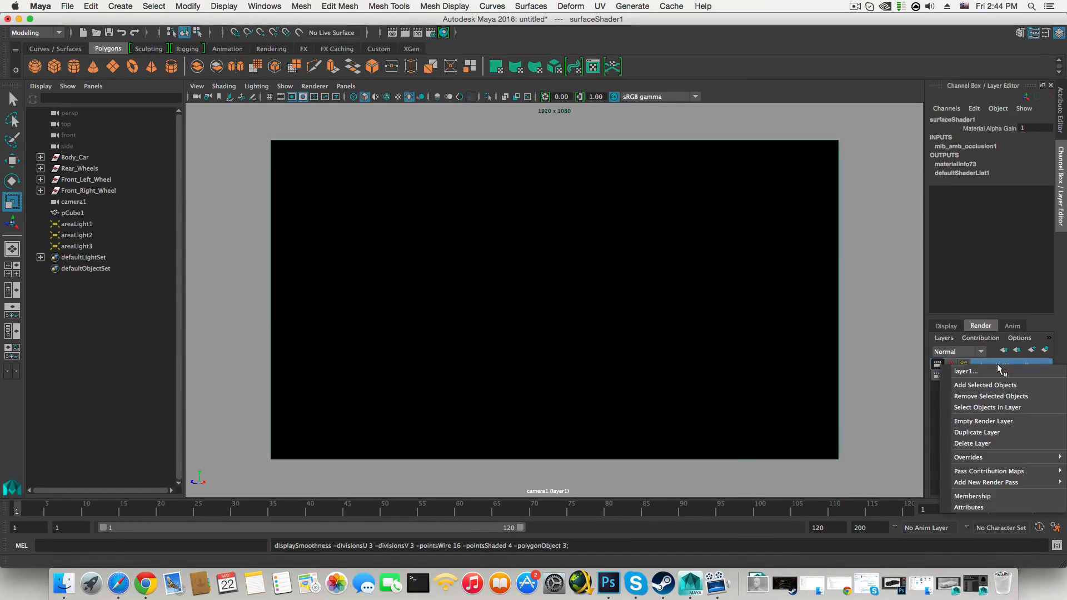
pyautogui.click(993, 505)
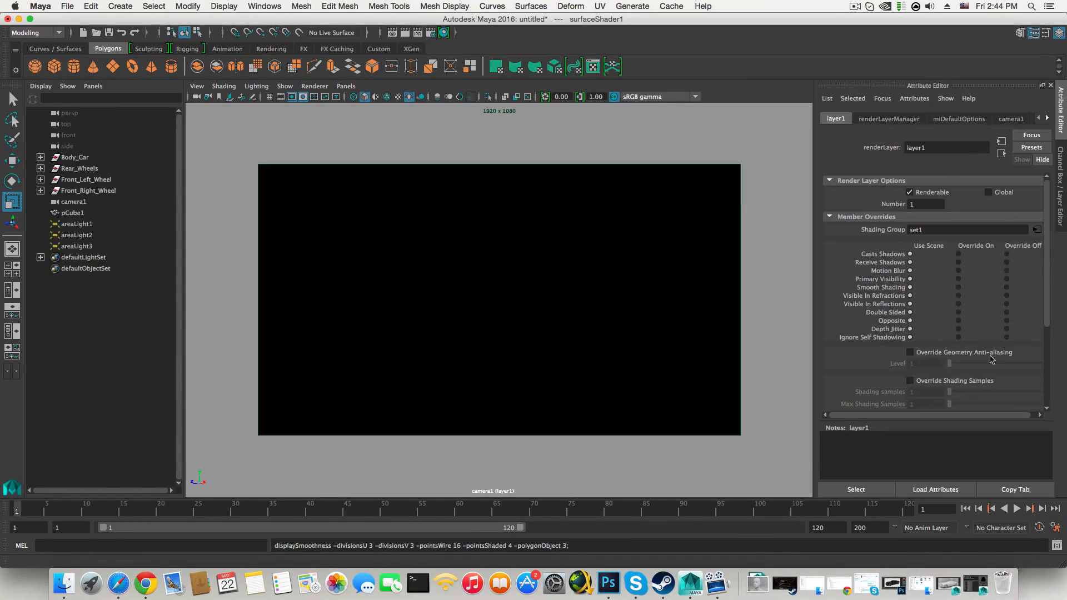
# Look over the render layer presets of layer1, including Occlusion, and browse the nodes connected to the layer
pyautogui.click(1031, 147)
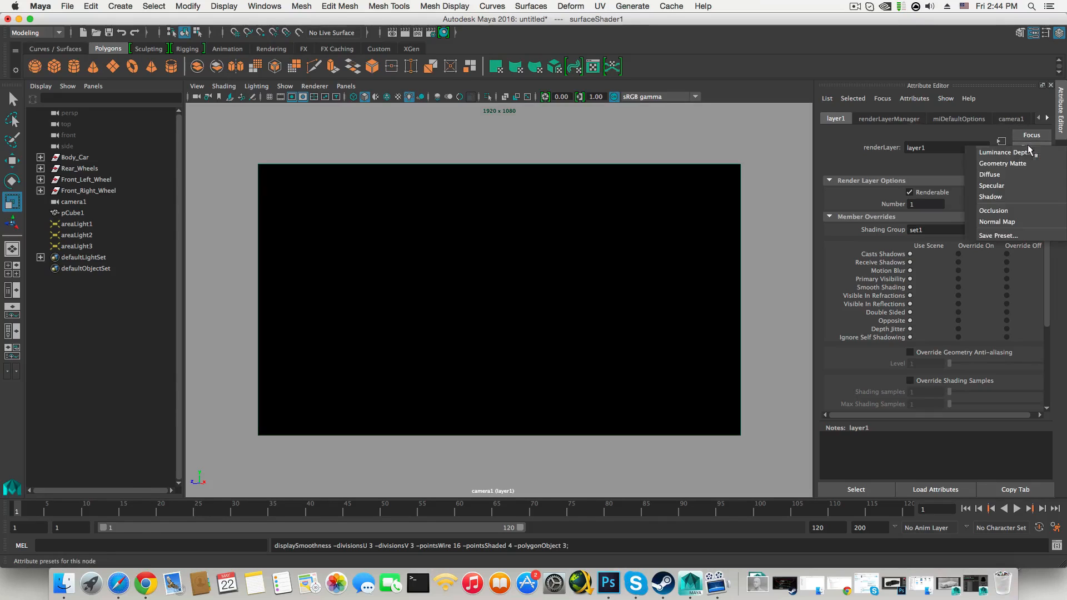
pyautogui.click(1011, 212)
pyautogui.click(1046, 119)
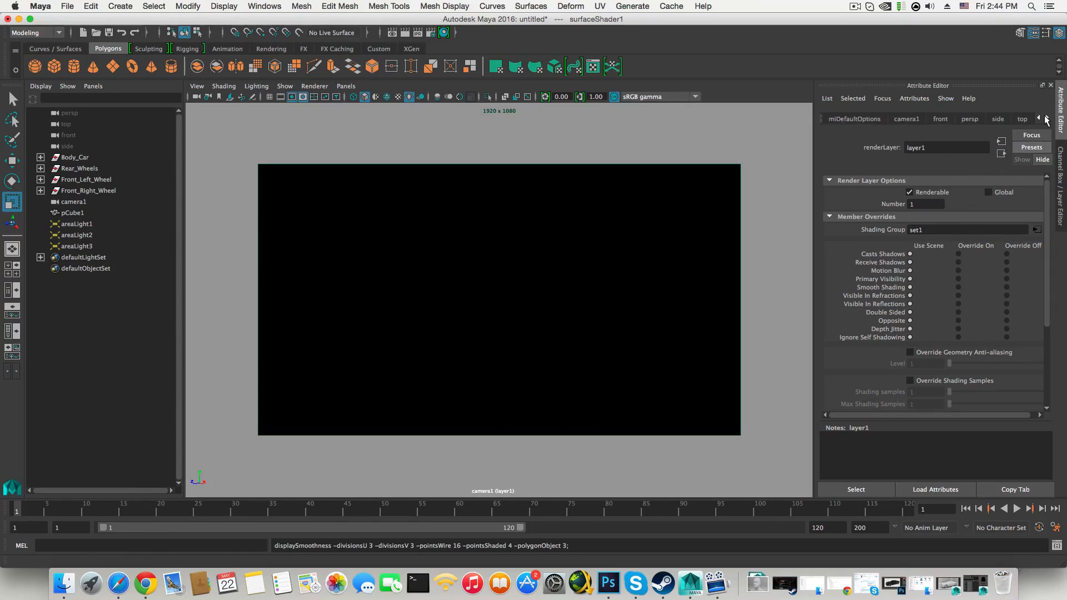
pyautogui.click(1038, 118)
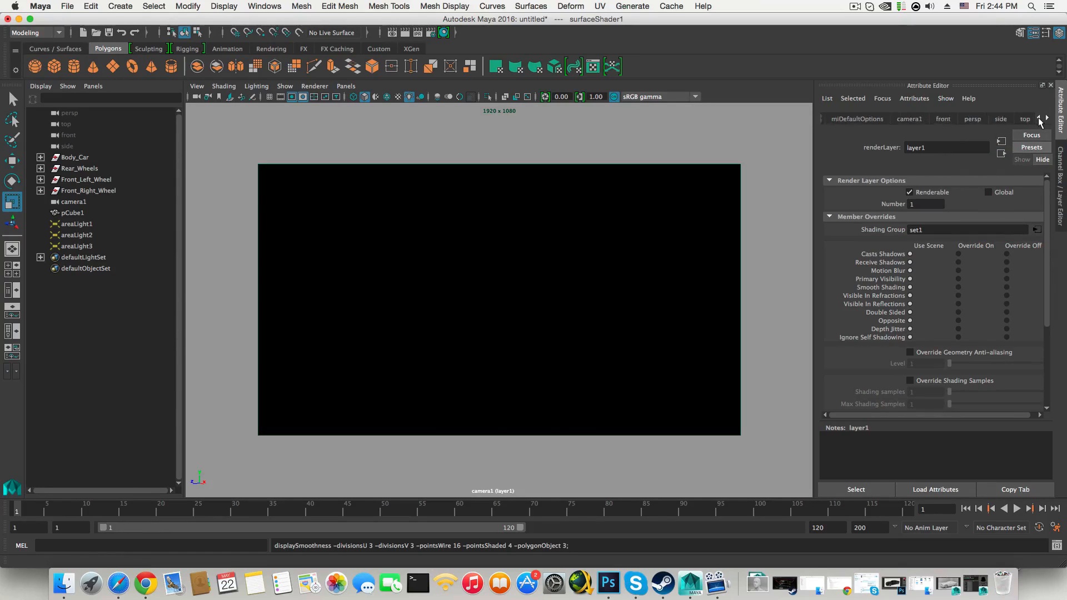
pyautogui.click(1038, 118)
pyautogui.click(1038, 118)
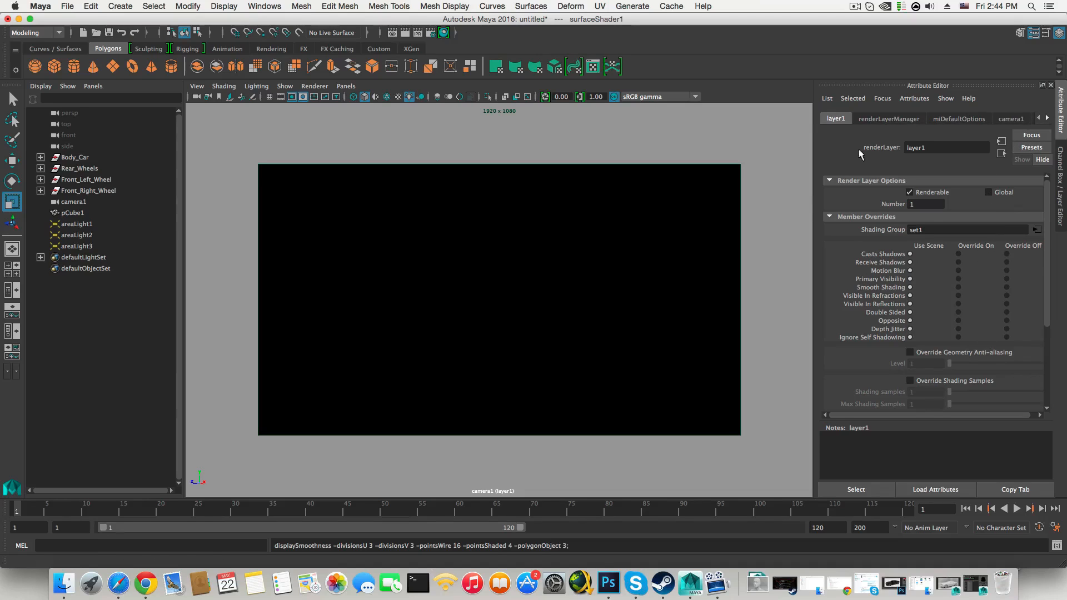
# Reopen the Hypershade to check the Samples setting of the mib_amb_occlusion1 node, and minimize the Hypershade
pyautogui.click(252, 7)
pyautogui.moveTo(303, 67)
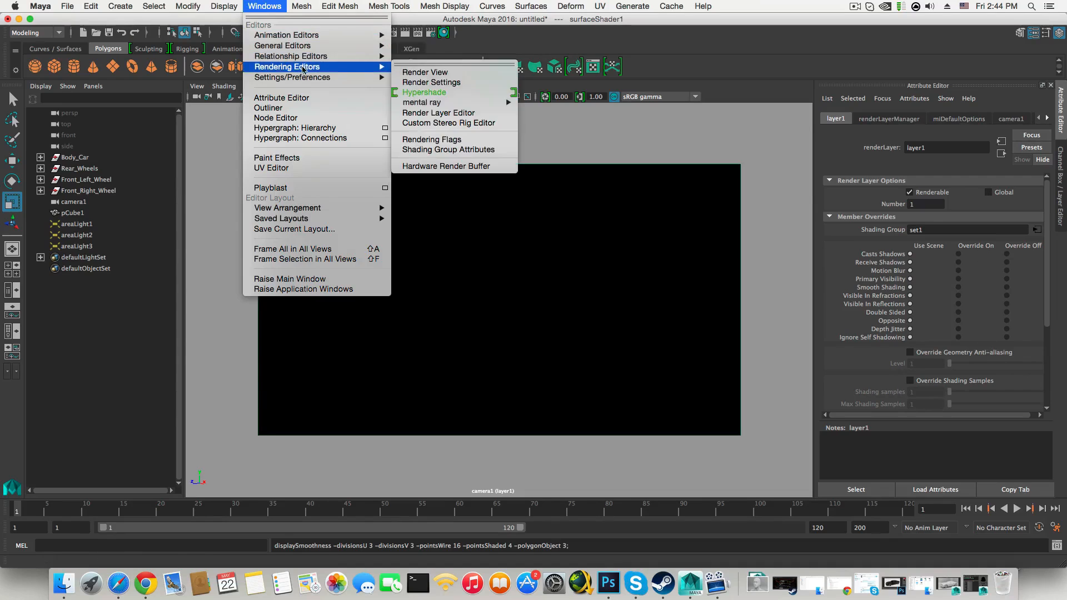
pyautogui.click(424, 92)
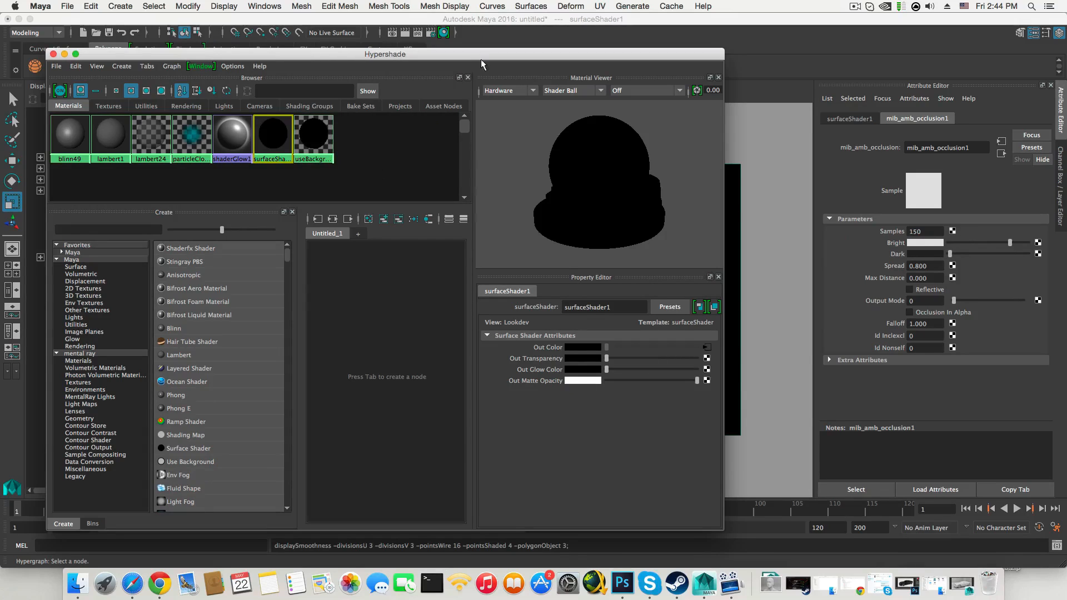
pyautogui.moveTo(422, 54); pyautogui.dragTo(402, 39)
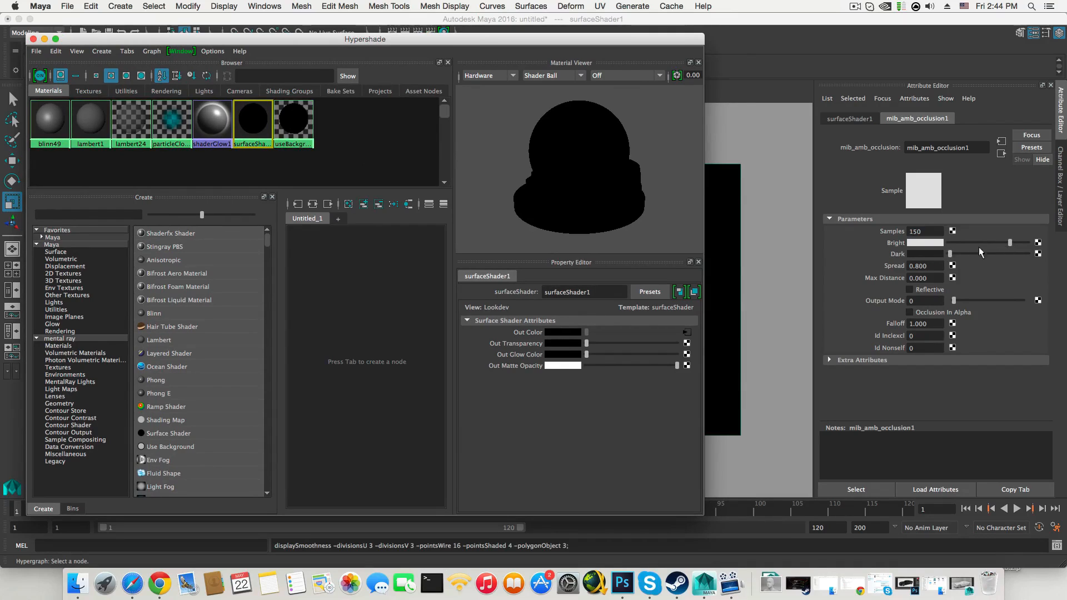
pyautogui.click(923, 231)
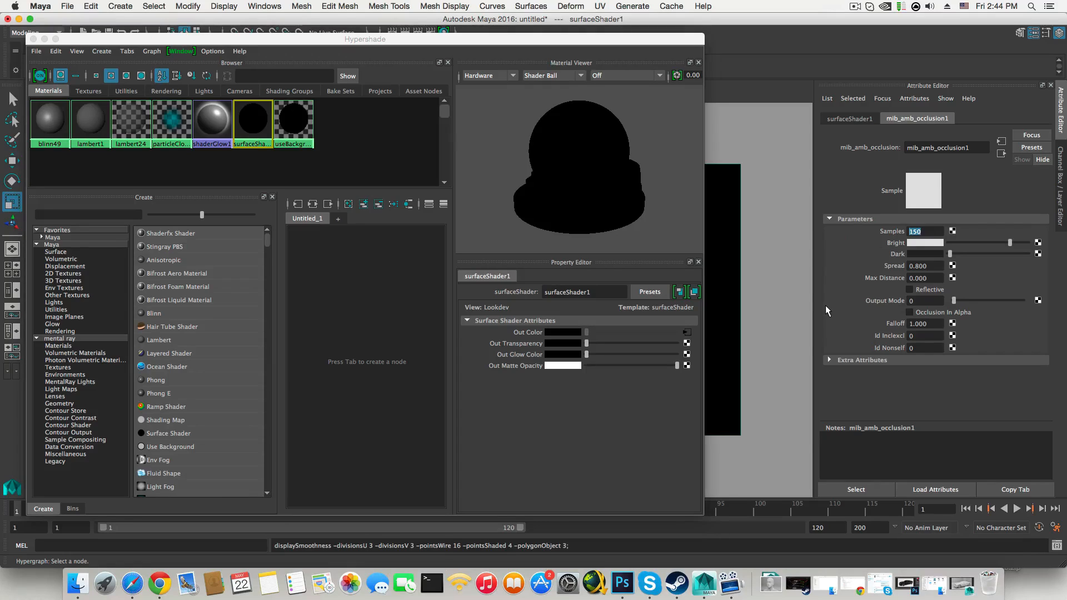
pyautogui.click(43, 39)
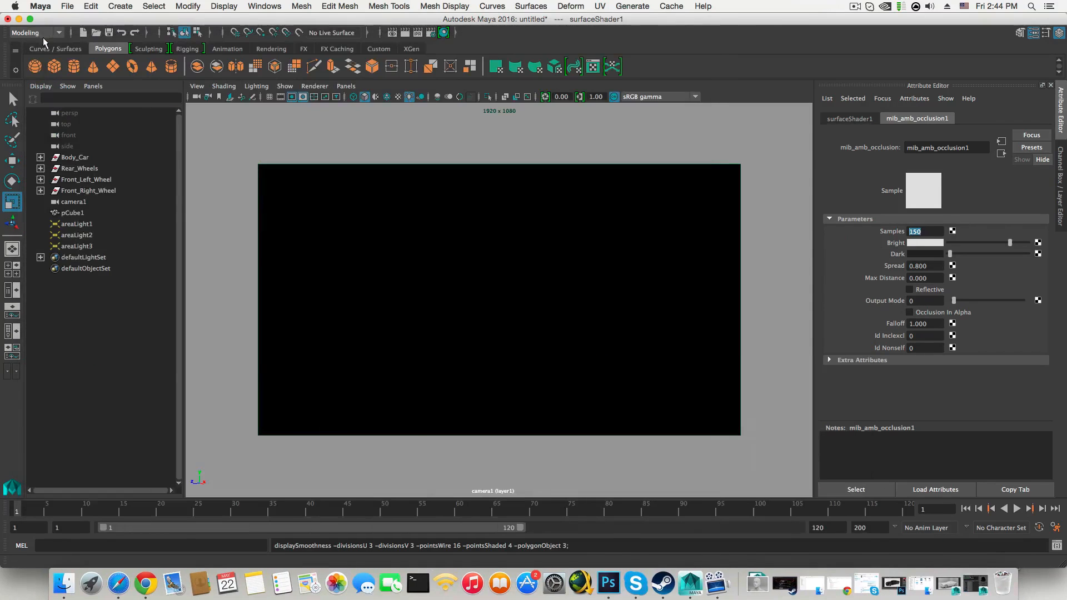
# Open the finished ambient occlusion render in Render View and save it as AO in PSD Layered format in the camero folder
pyautogui.click(392, 33)
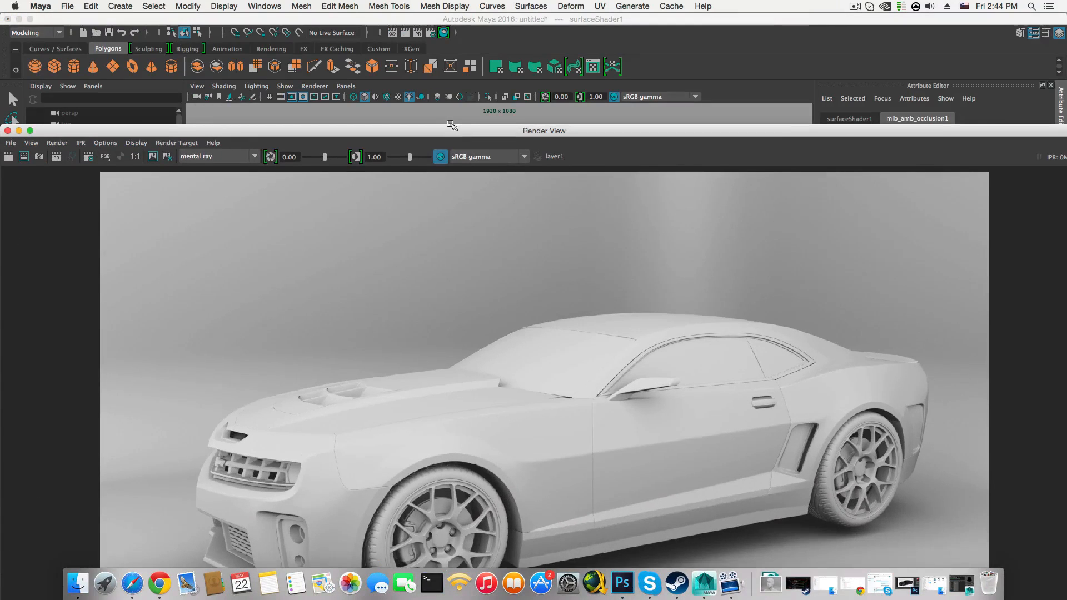
pyautogui.doubleClick(451, 128)
pyautogui.click(34, 31)
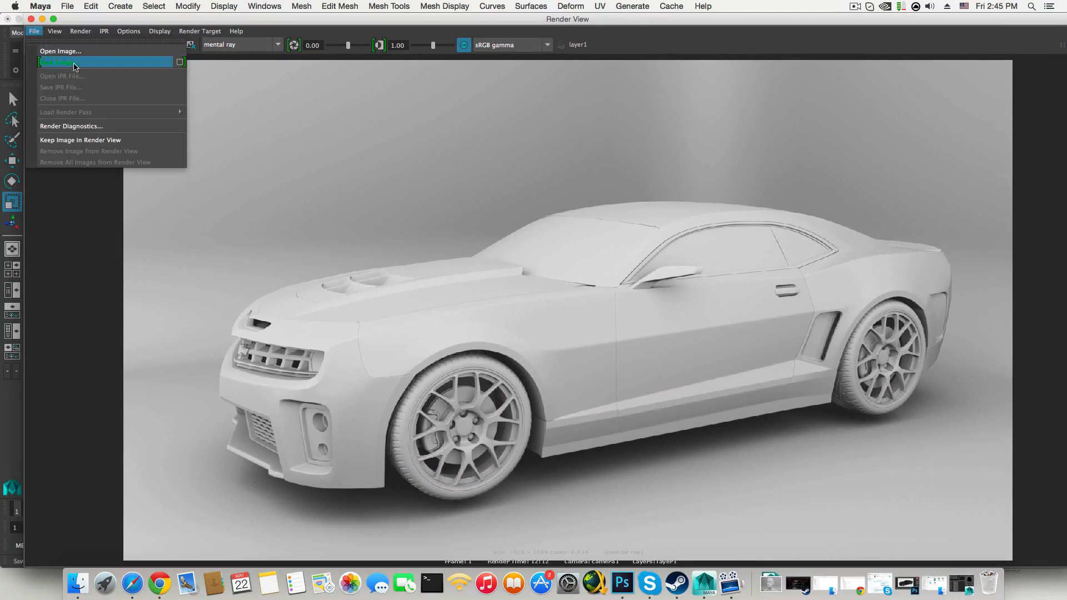
pyautogui.click(74, 62)
pyautogui.click(311, 447)
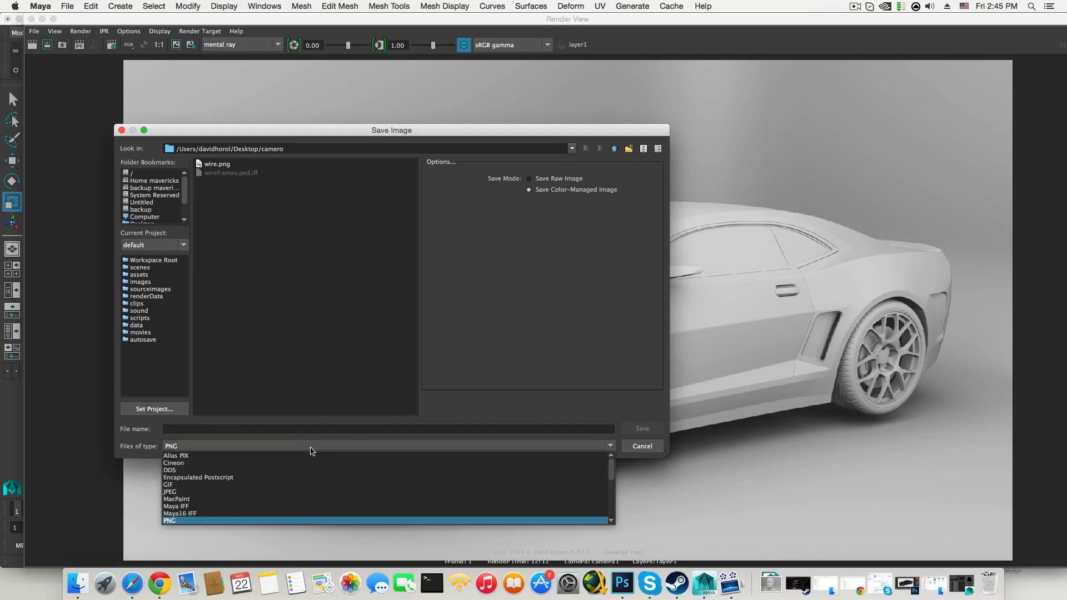
pyautogui.scroll(-2, 269, 496)
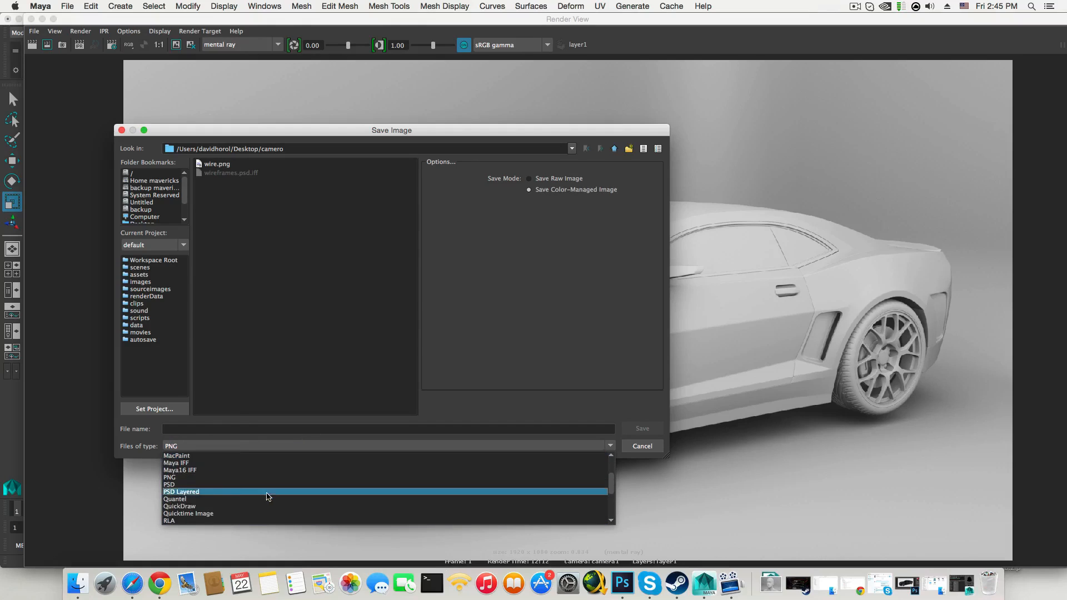
pyautogui.click(231, 491)
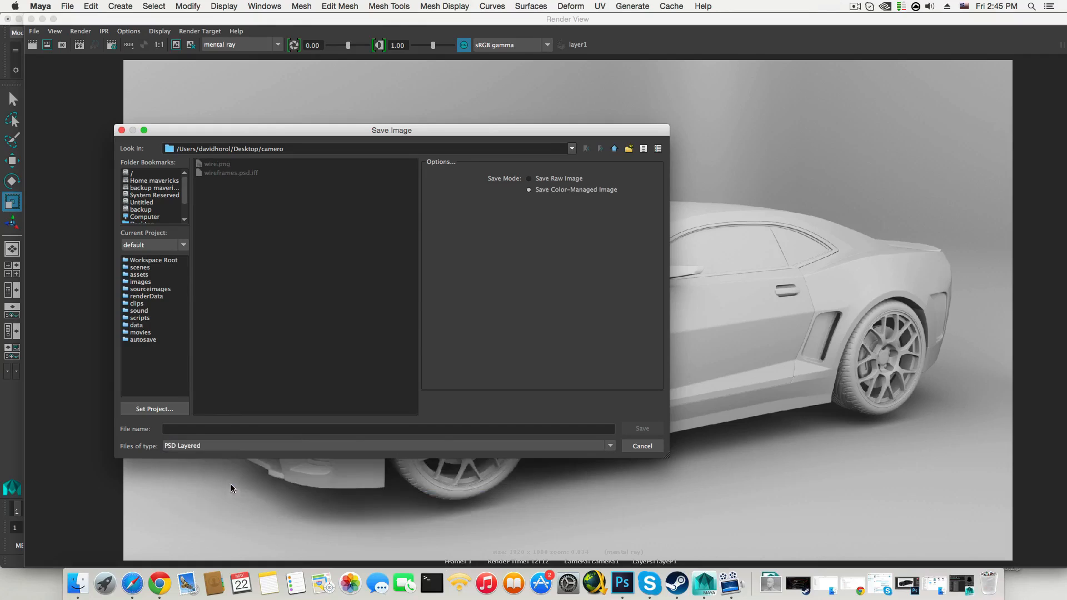
pyautogui.click(238, 430)
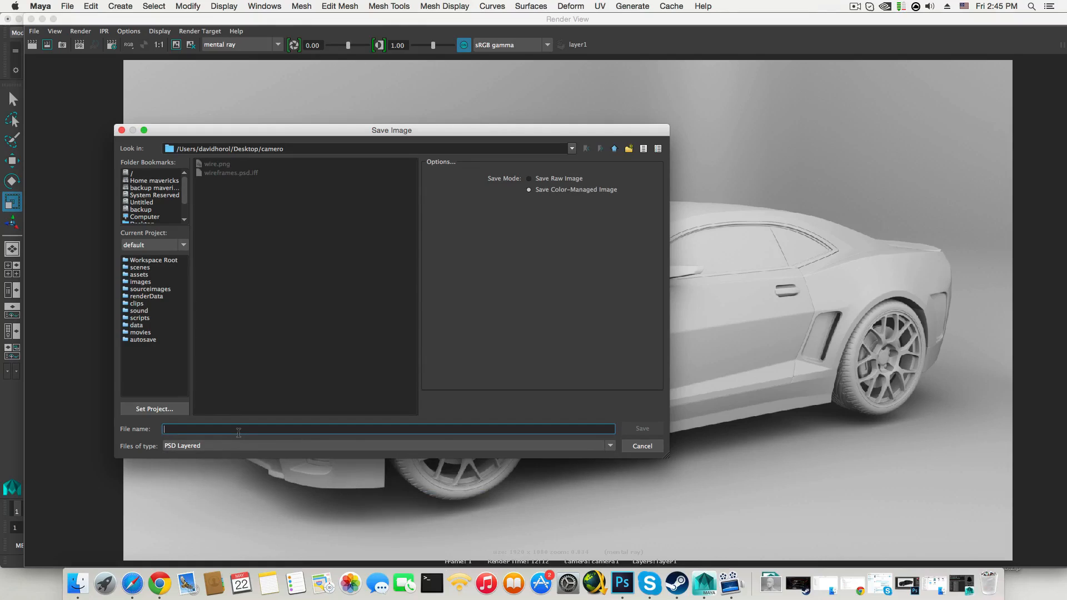
pyautogui.write('AO')
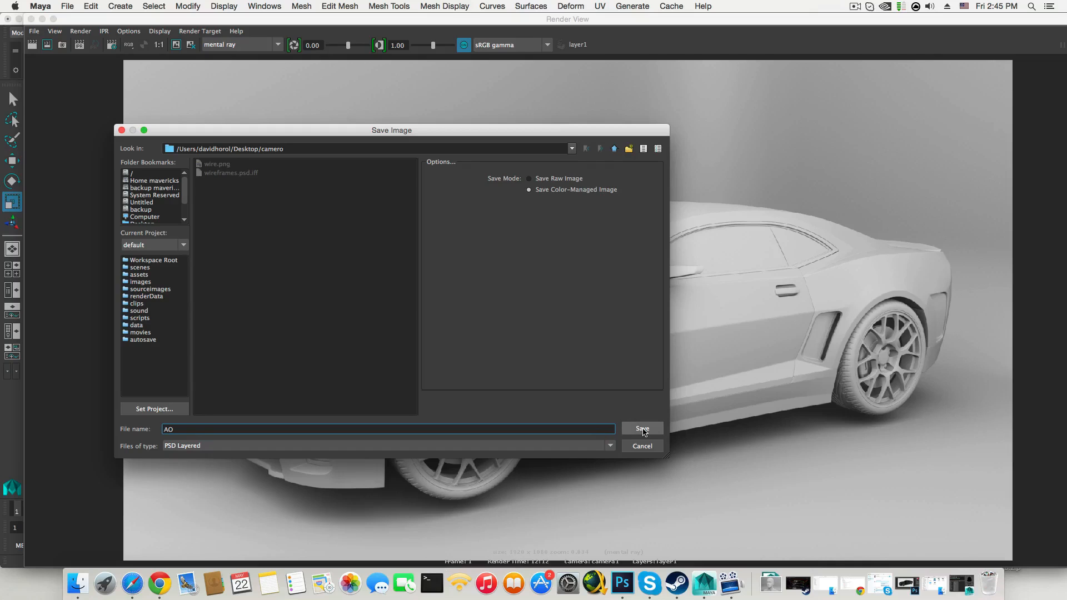
pyautogui.click(642, 429)
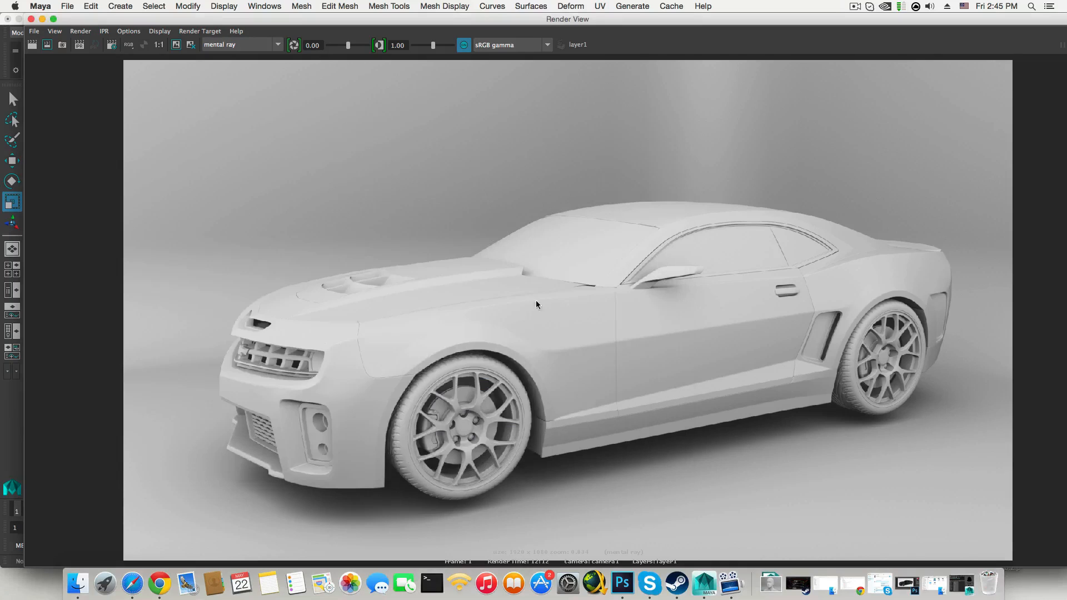
# Save a second copy of the ambient occlusion render as AO1 in PSD Layered format in the camero folder
pyautogui.click(34, 31)
pyautogui.click(60, 62)
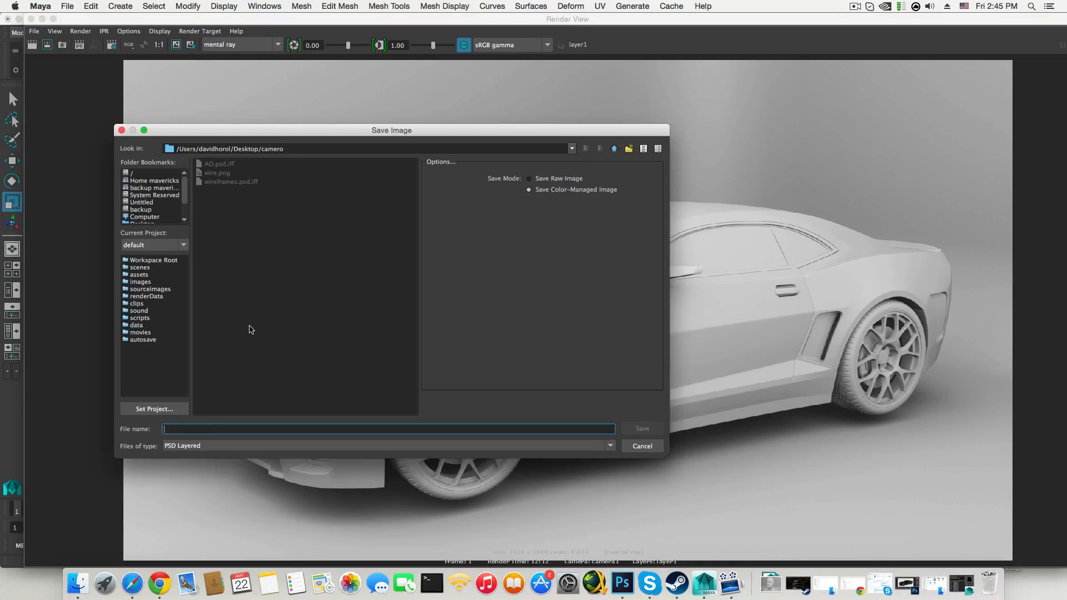
pyautogui.write('AO1')
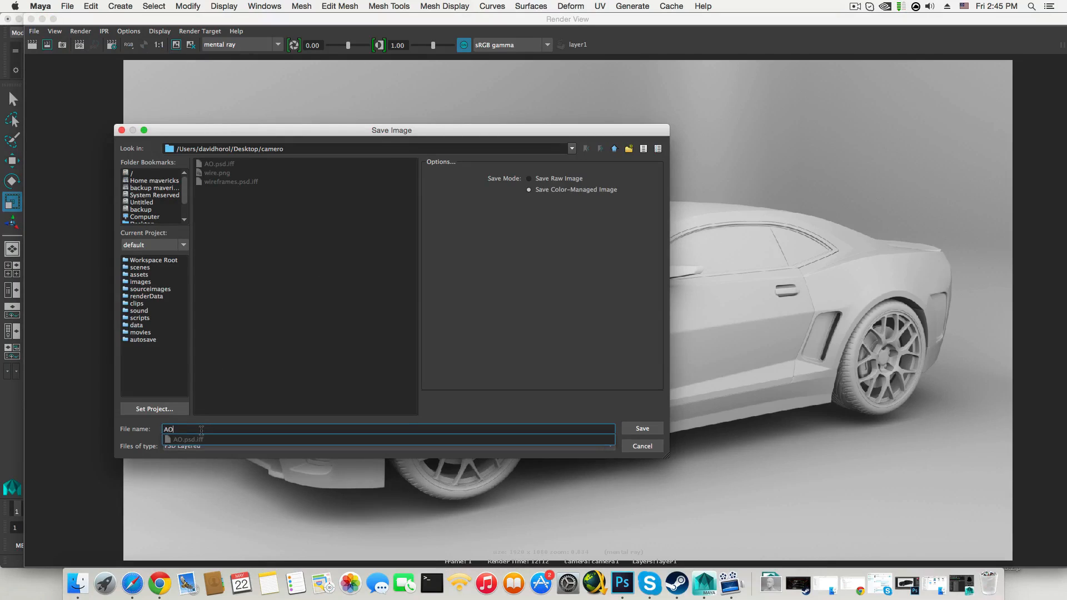
pyautogui.click(631, 429)
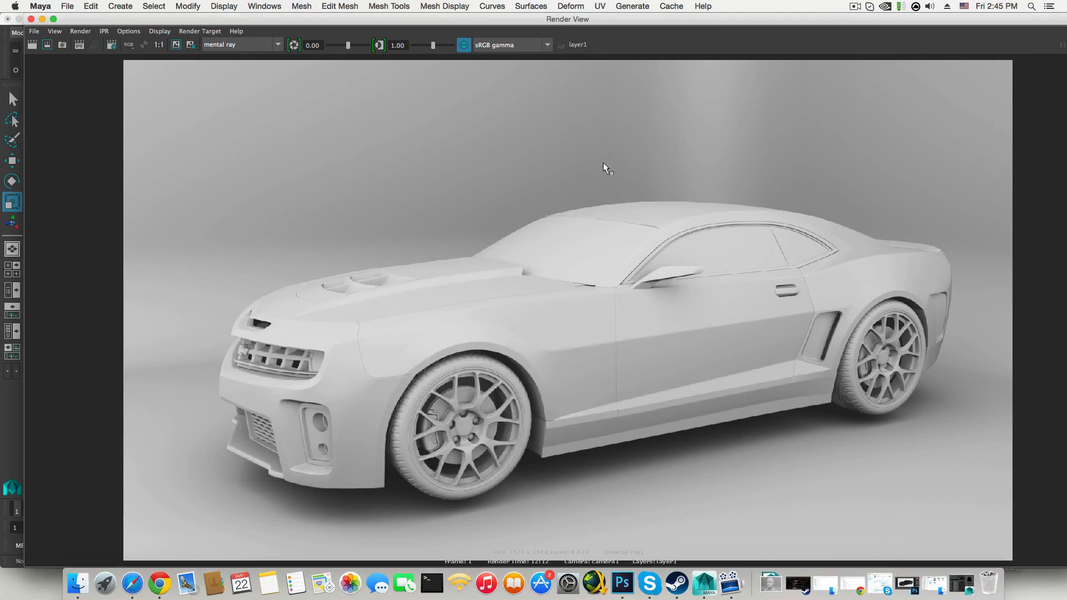
# Close Render View and quit Maya without saving the untitled scene
pyautogui.click(7, 19)
pyautogui.click(41, 7)
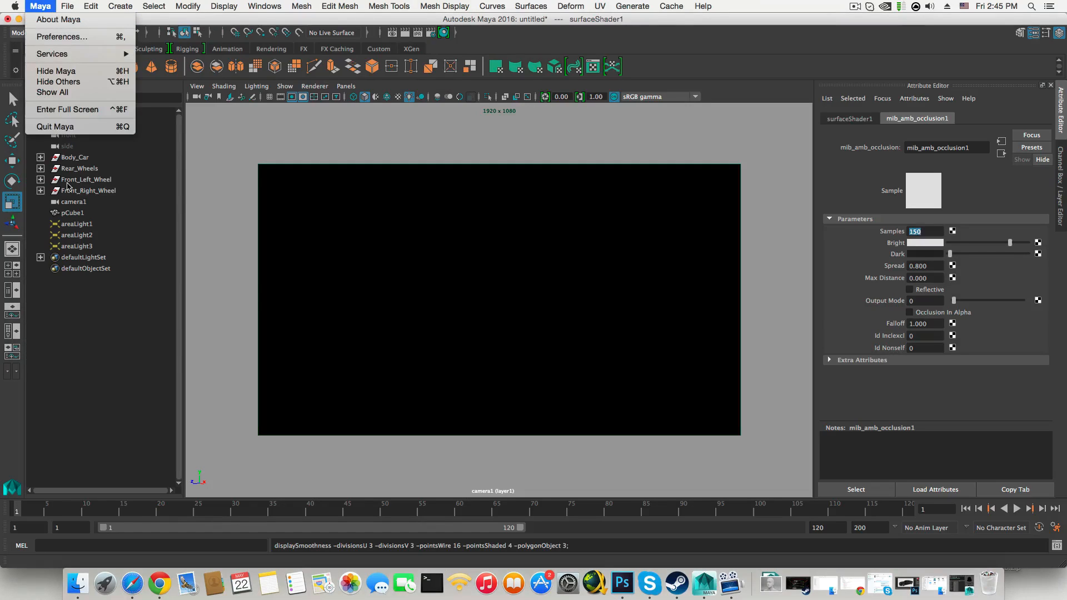
pyautogui.click(64, 129)
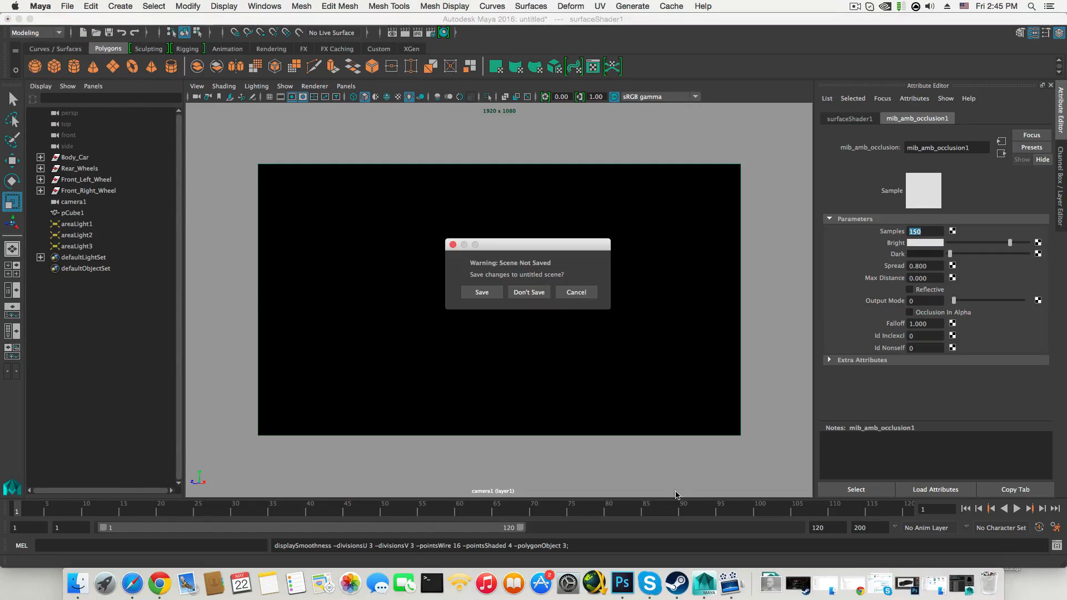
pyautogui.click(528, 292)
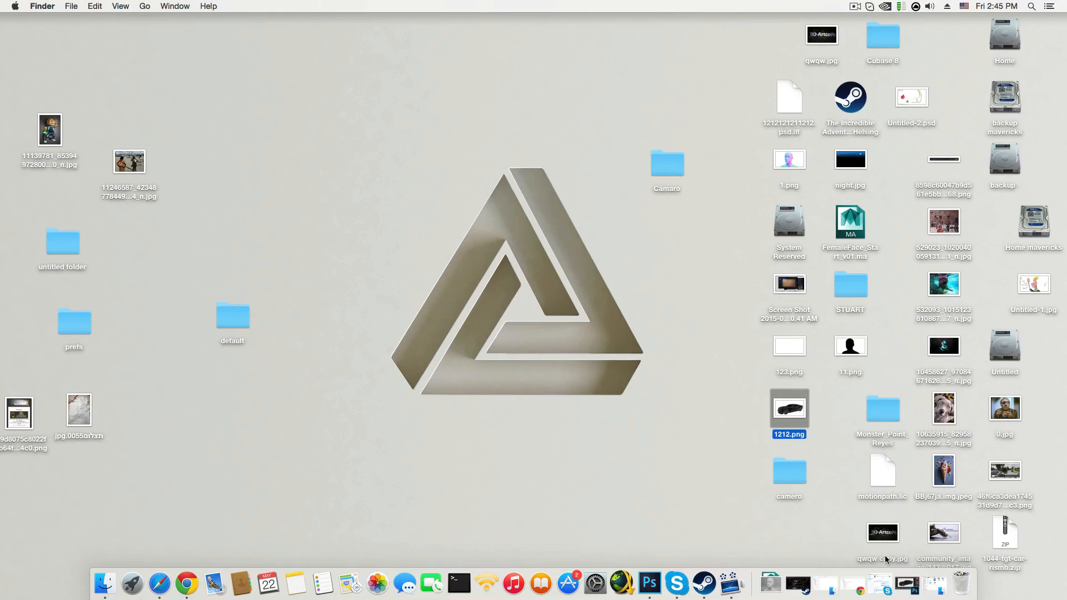
# Switch to Photoshop, close the 1212.png document and open wireframes.psd.iff from the camero folder on the Desktop
pyautogui.click(904, 586)
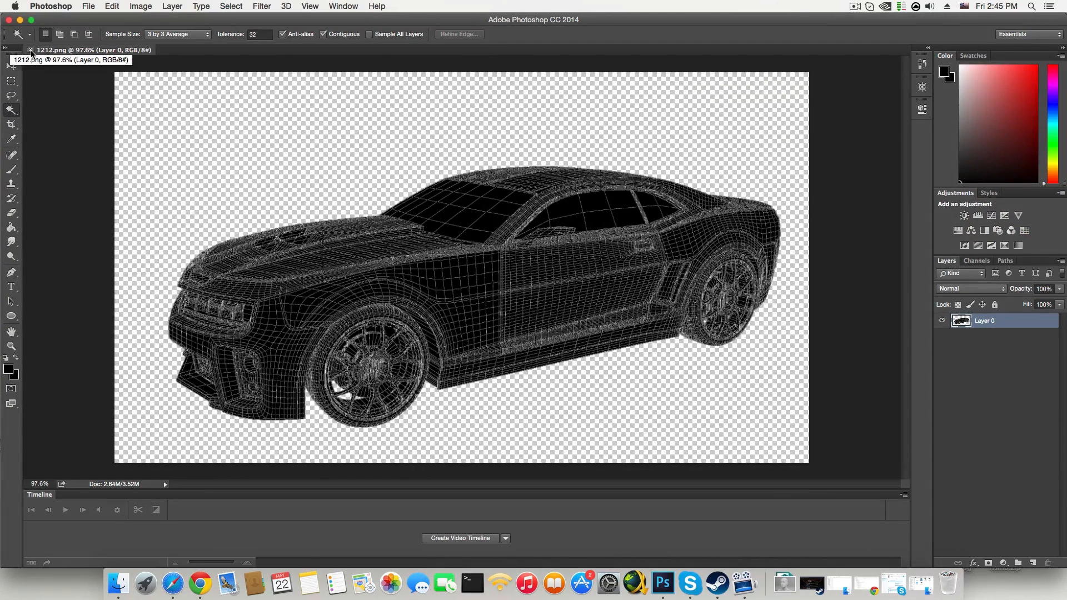
pyautogui.click(31, 50)
pyautogui.click(88, 6)
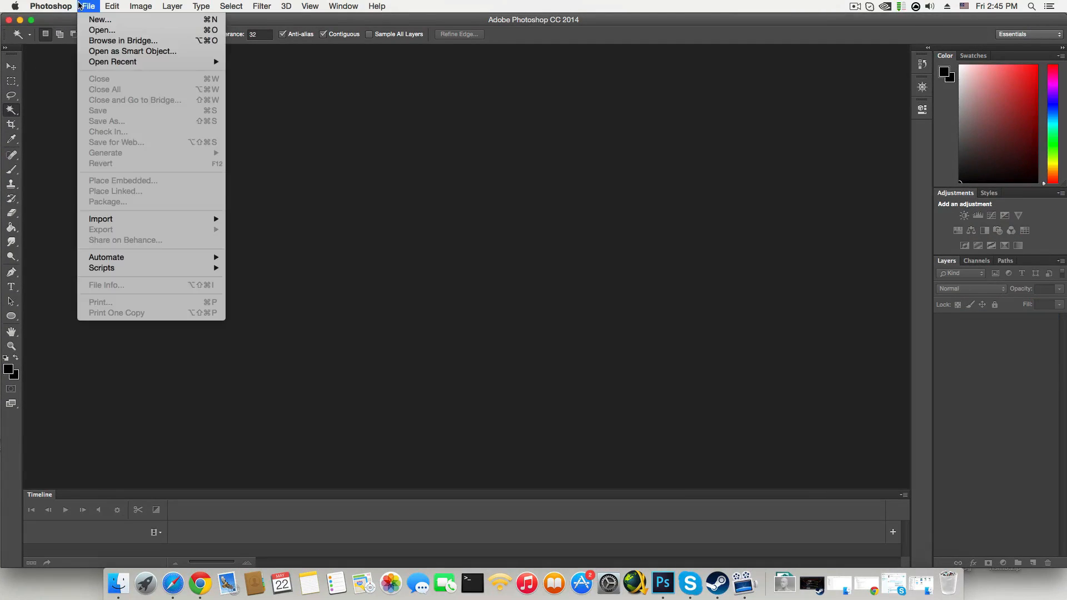
pyautogui.click(97, 30)
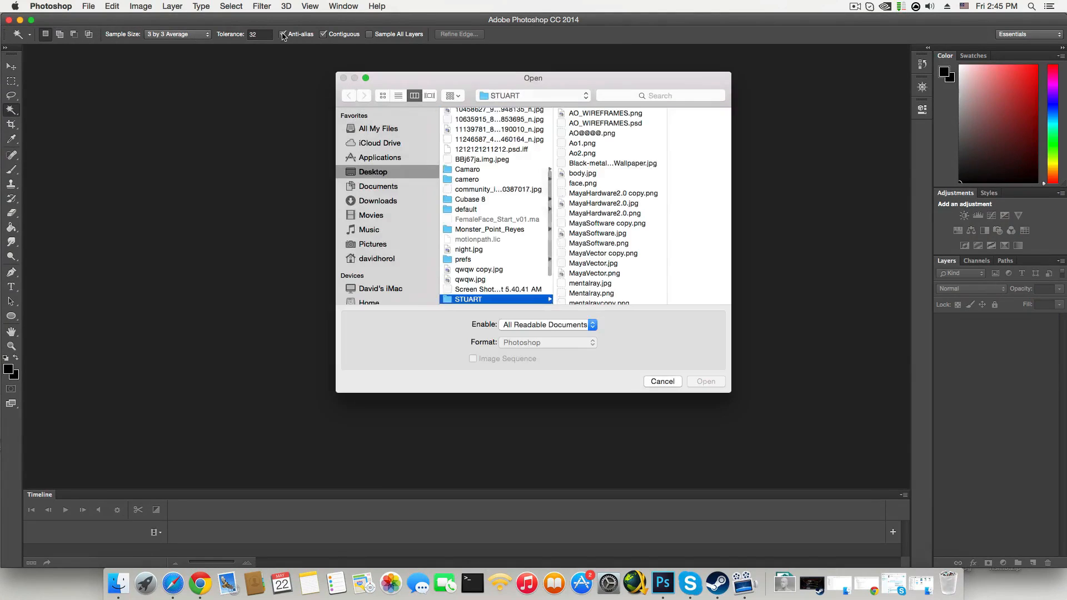
pyautogui.click(471, 181)
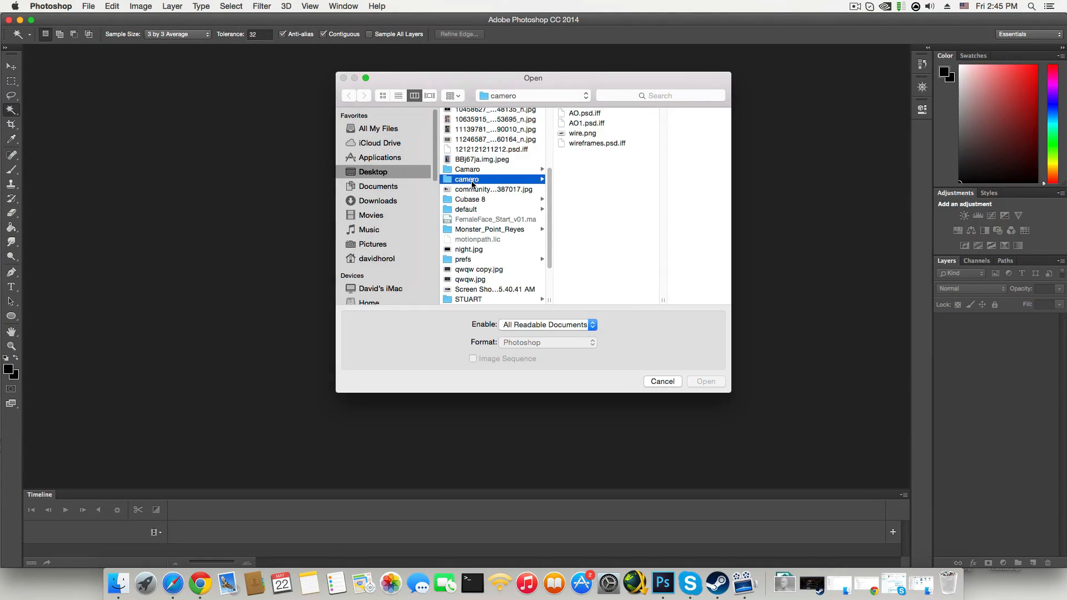
pyautogui.click(574, 143)
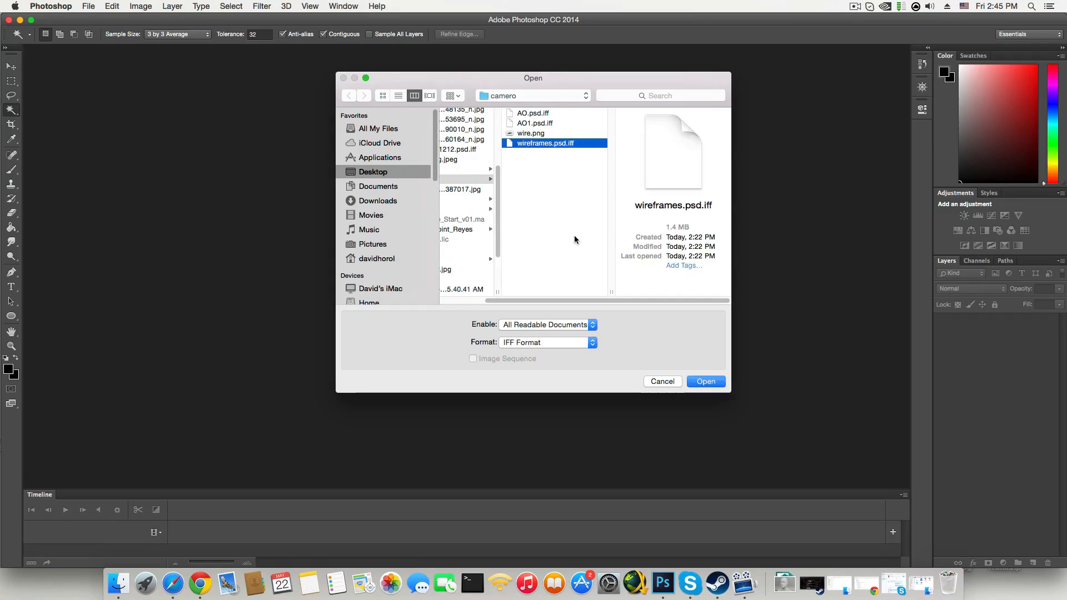
pyautogui.click(704, 381)
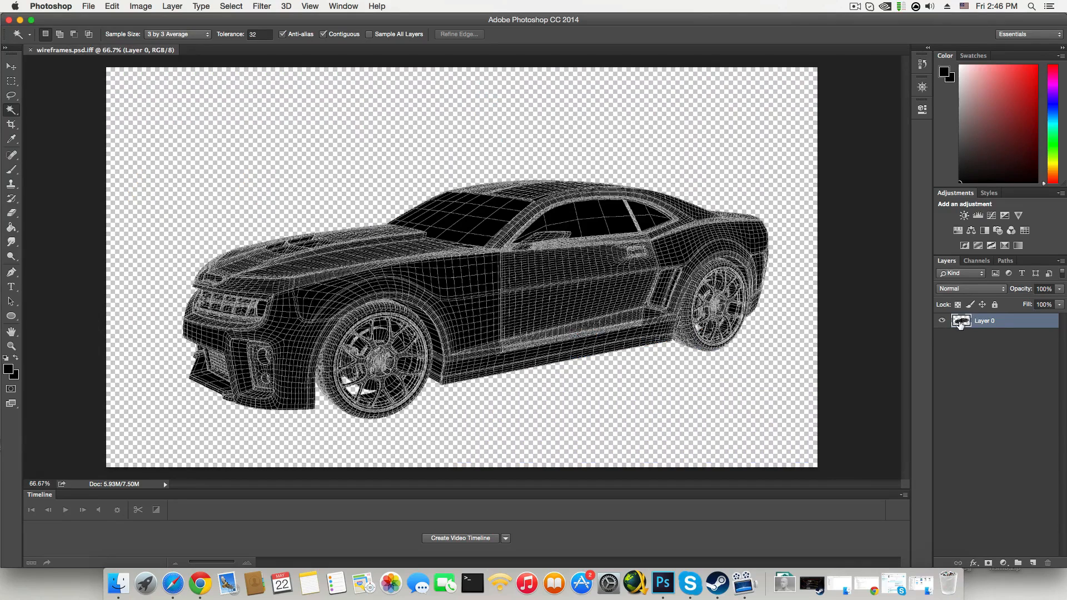
# Move the Photoshop window down the desktop until the camero folder is uncovered, closing the Camaro model folder's window
pyautogui.click(87, 7)
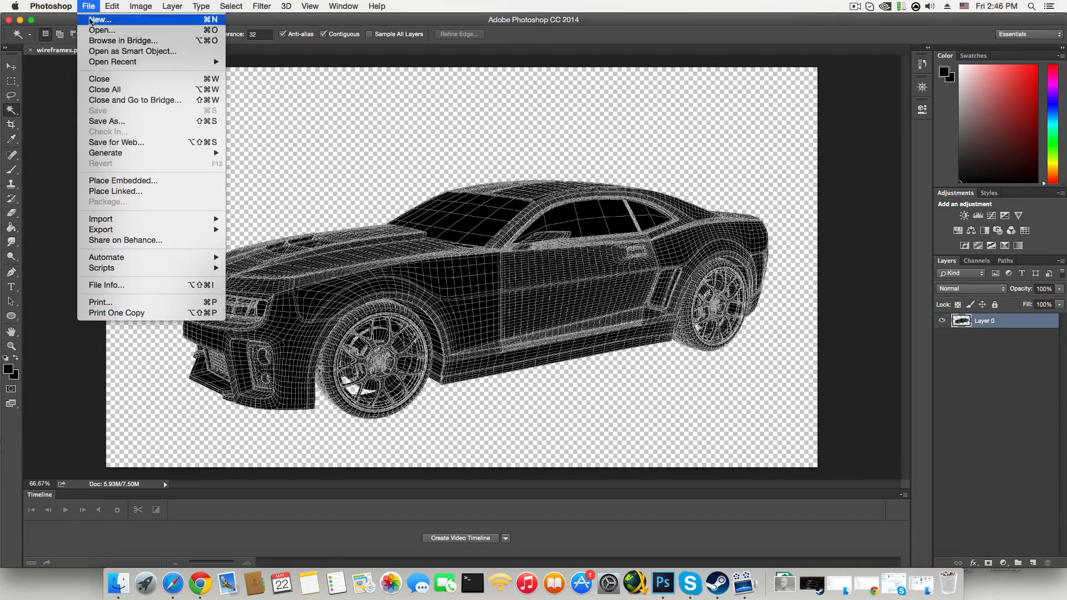
pyautogui.click(281, 21)
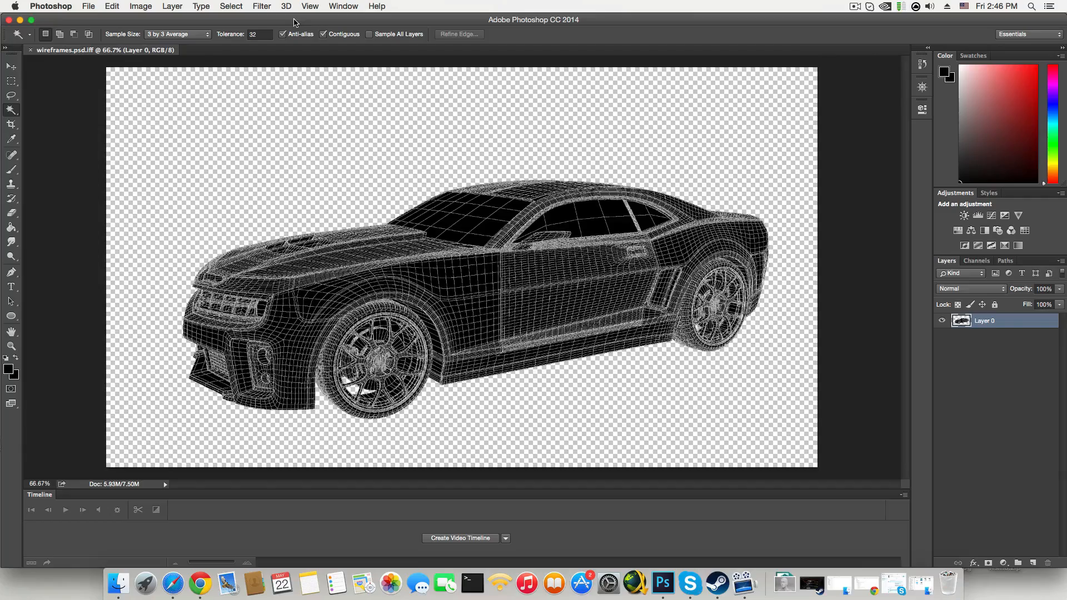
pyautogui.moveTo(294, 23); pyautogui.dragTo(646, 191)
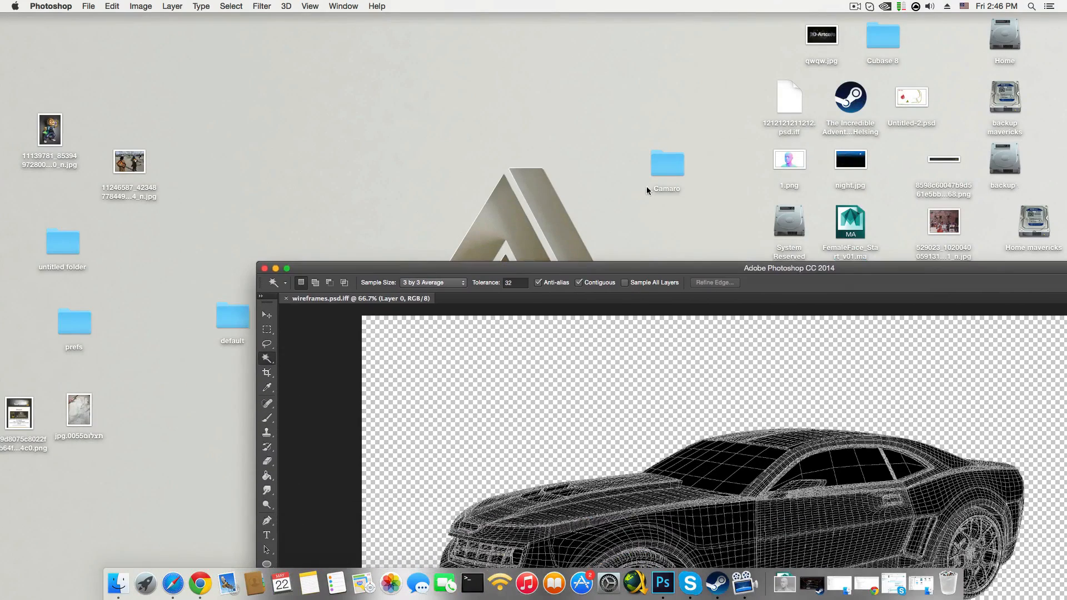
pyautogui.doubleClick(664, 170)
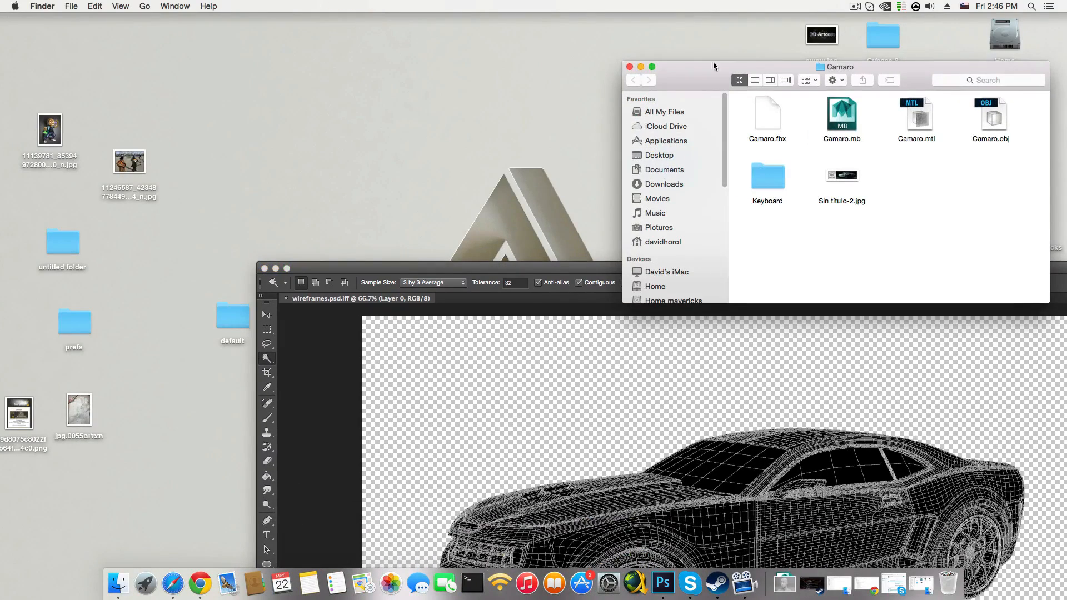
pyautogui.click(630, 67)
pyautogui.click(370, 269)
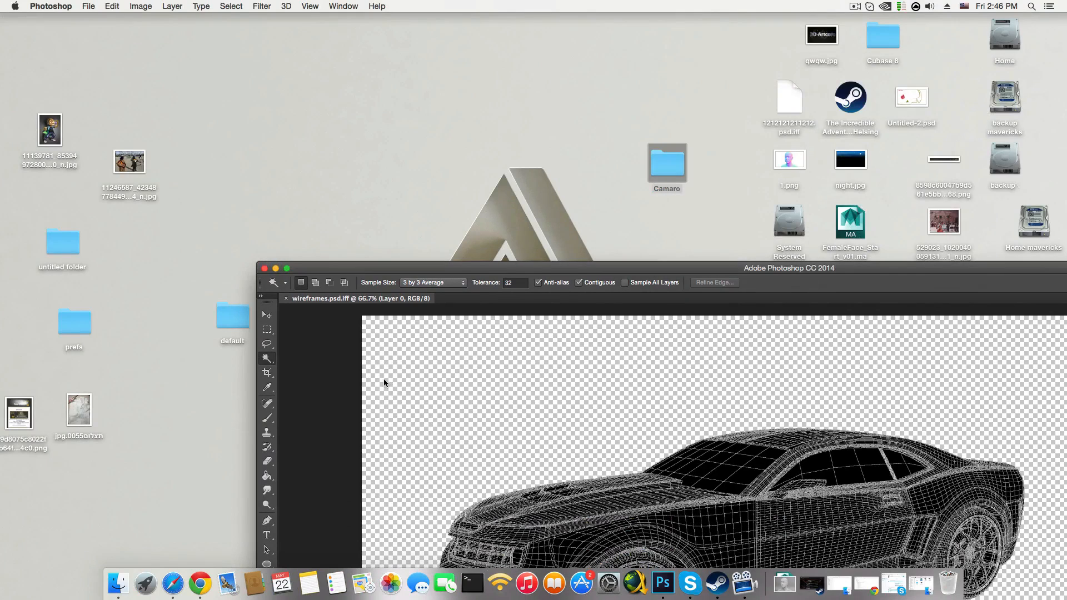
pyautogui.moveTo(534, 272); pyautogui.dragTo(467, 531)
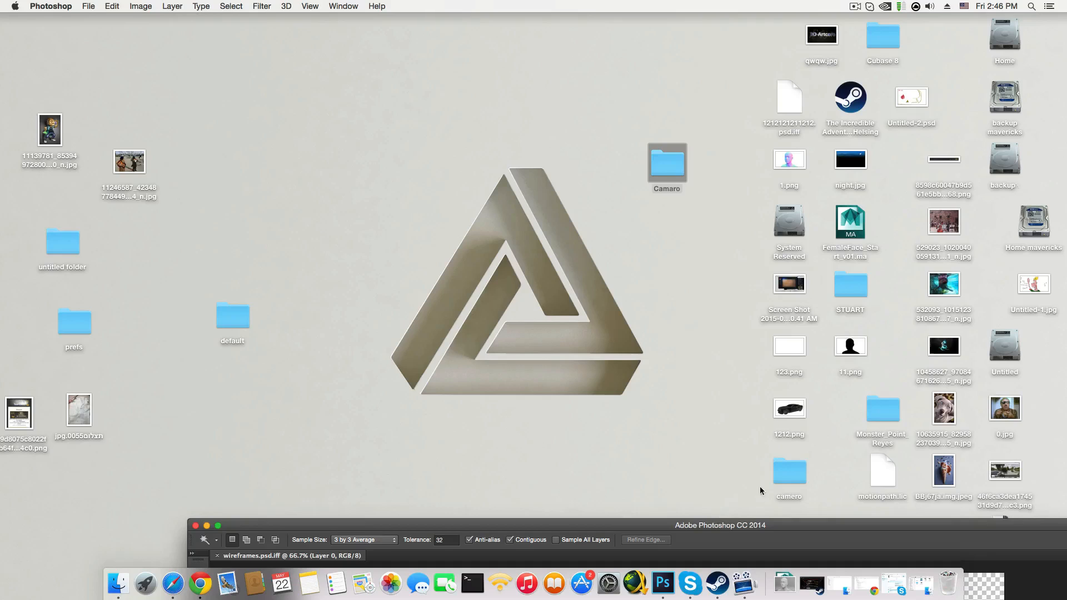
# Move the camero folder to the clear upper desktop area, bring the Photoshop window back up and open the folder
pyautogui.moveTo(789, 473); pyautogui.dragTo(520, 136)
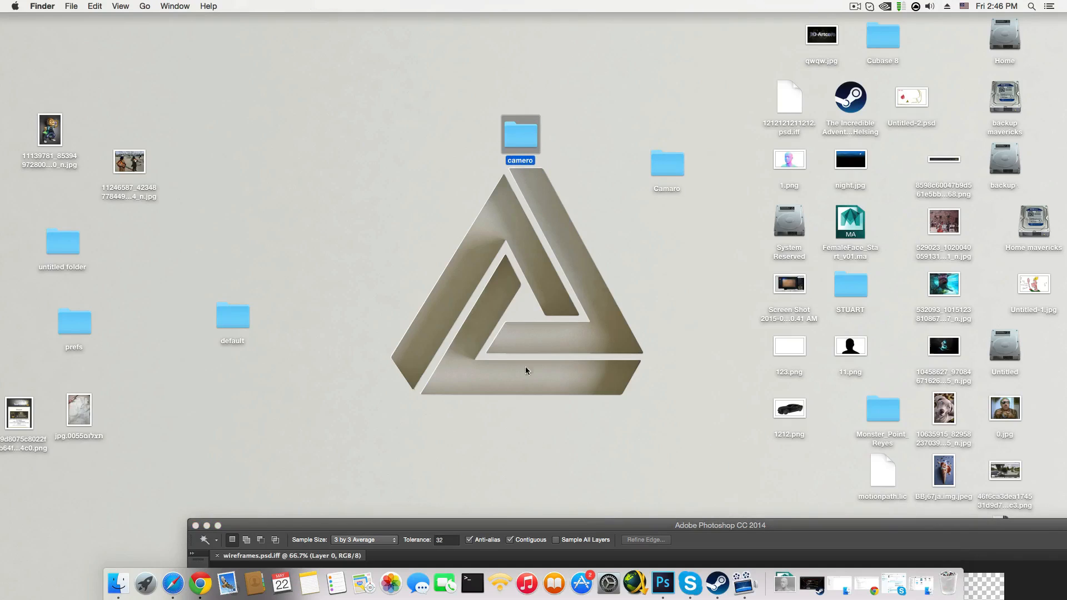
pyautogui.click(600, 528)
pyautogui.moveTo(535, 525); pyautogui.dragTo(428, 205)
pyautogui.doubleClick(519, 135)
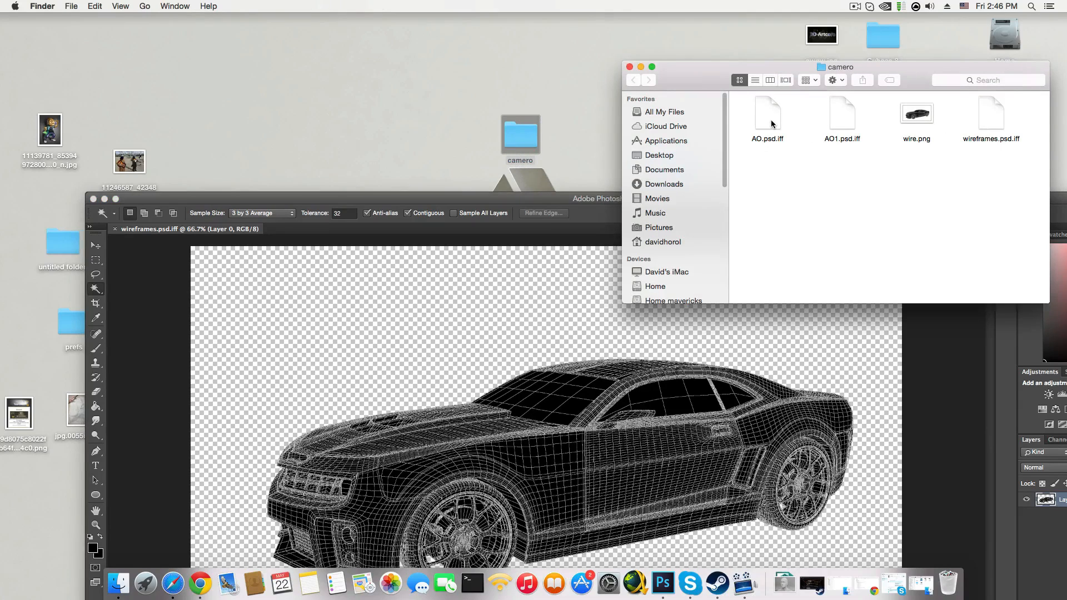
# Place AO.psd.iff from the camero folder into wireframes.psd.iff as a new layer and move the Photoshop window fully onto the screen
pyautogui.moveTo(772, 123); pyautogui.dragTo(652, 346)
pyautogui.moveTo(660, 201); pyautogui.dragTo(529, 44)
pyautogui.click(355, 58)
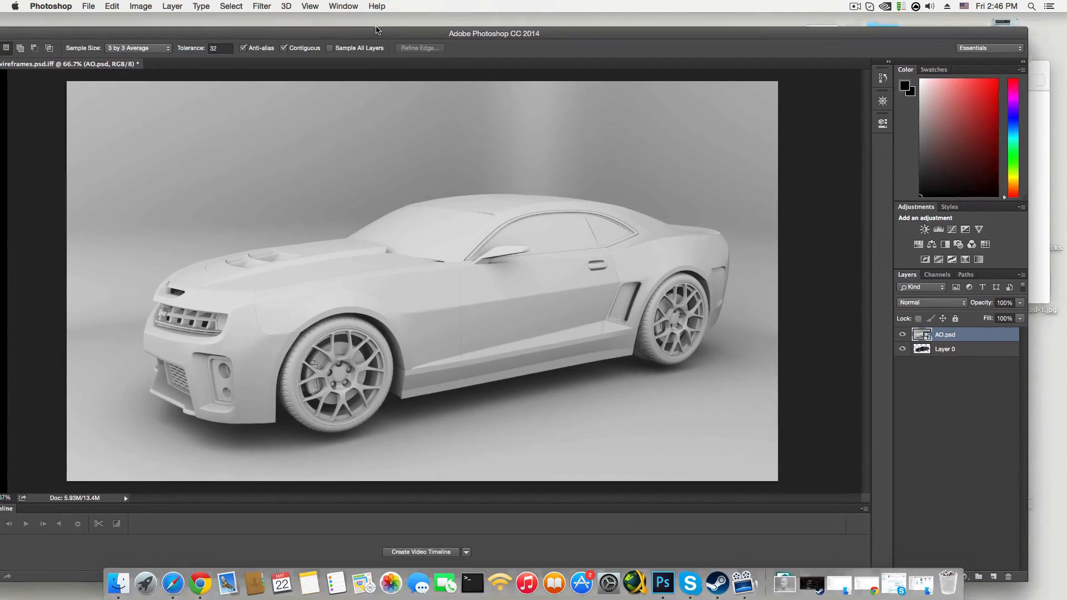
pyautogui.moveTo(366, 41); pyautogui.dragTo(410, 19)
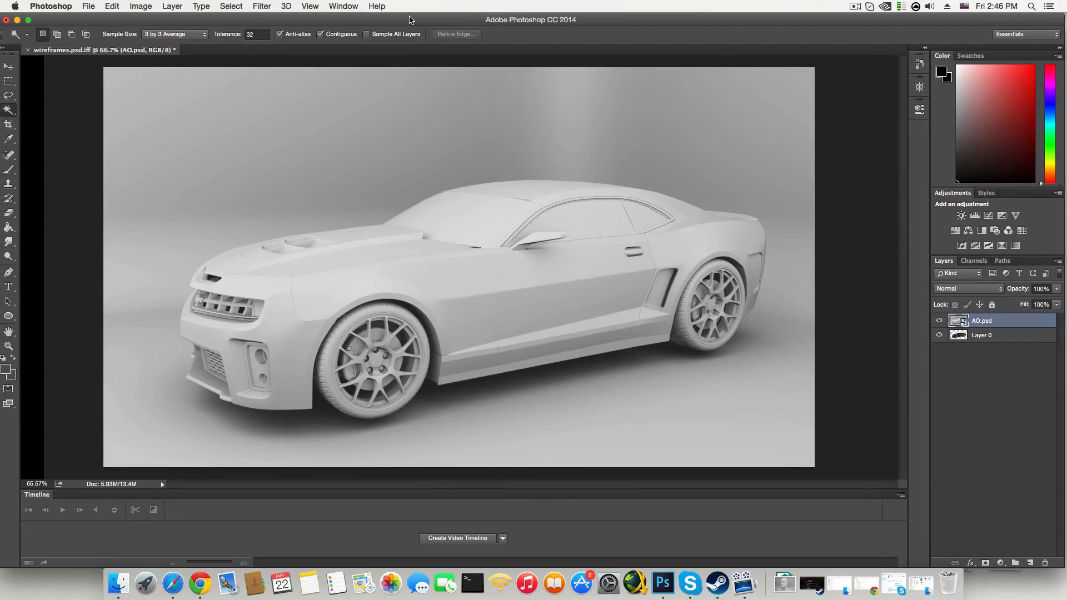
# Reorder the AO.psd layer below Layer 0 and hide it
pyautogui.moveTo(1010, 326); pyautogui.dragTo(1010, 354)
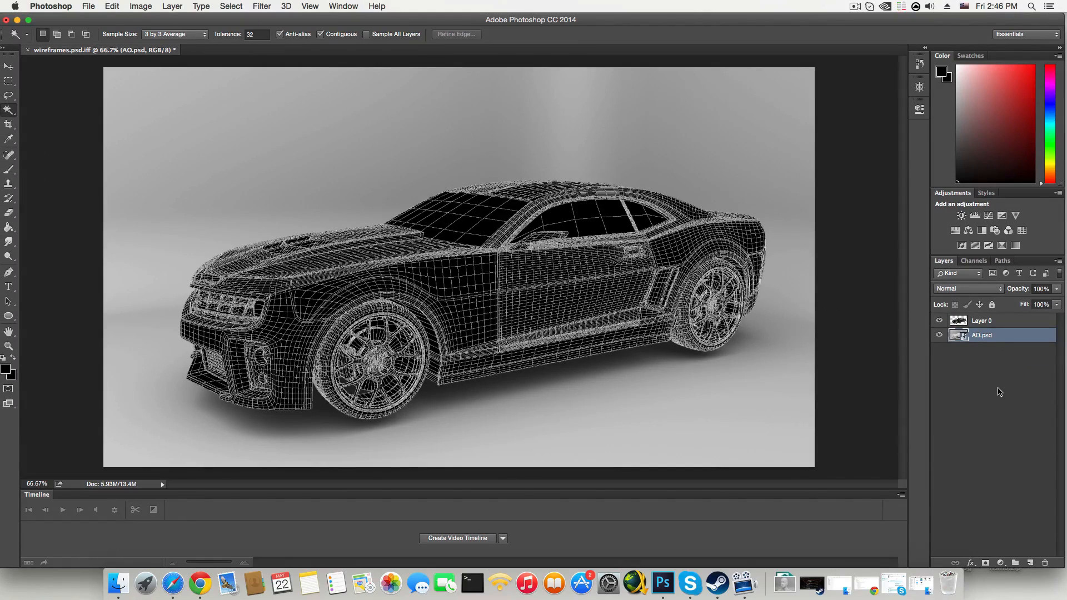
pyautogui.click(939, 336)
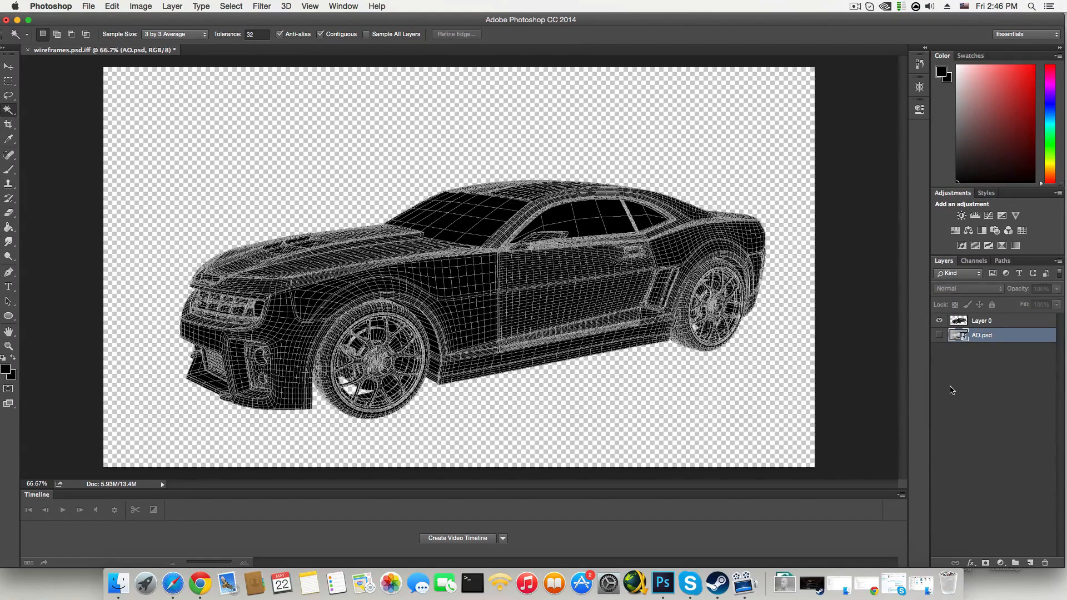
# Select the black fill of Layer 0 with Color Range using sampled colors at fuzziness 40, and delete it from the wireframe
pyautogui.click(968, 322)
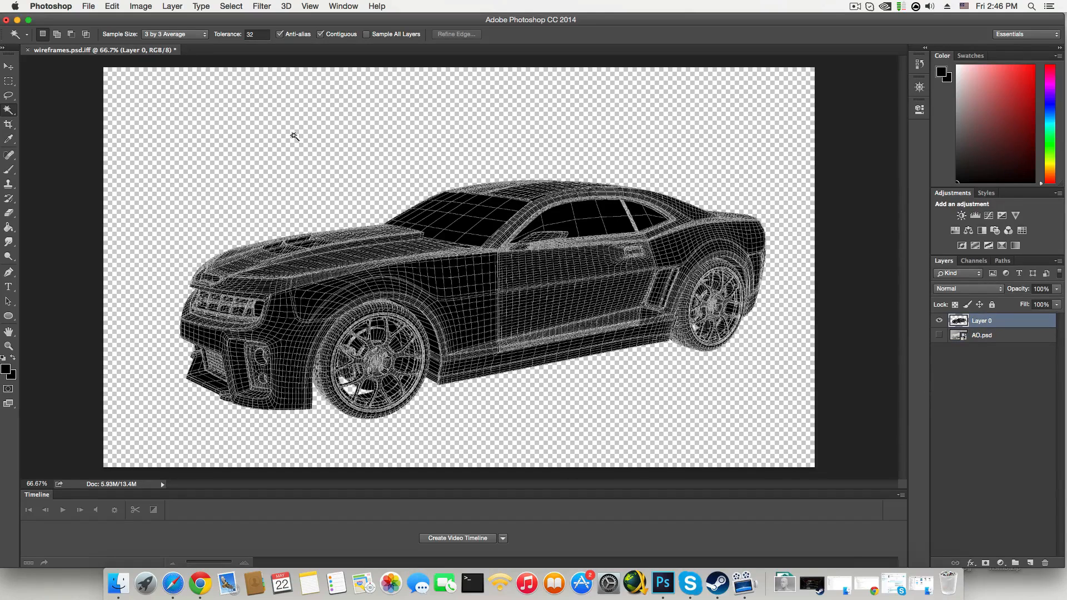
pyautogui.click(237, 7)
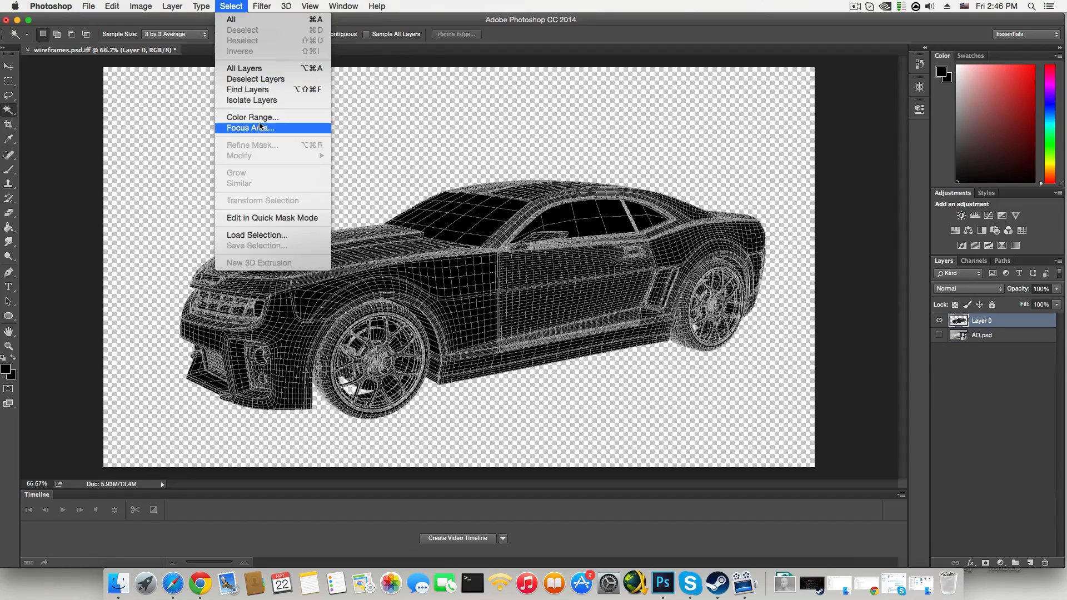
pyautogui.click(255, 118)
pyautogui.moveTo(337, 224); pyautogui.dragTo(414, 224)
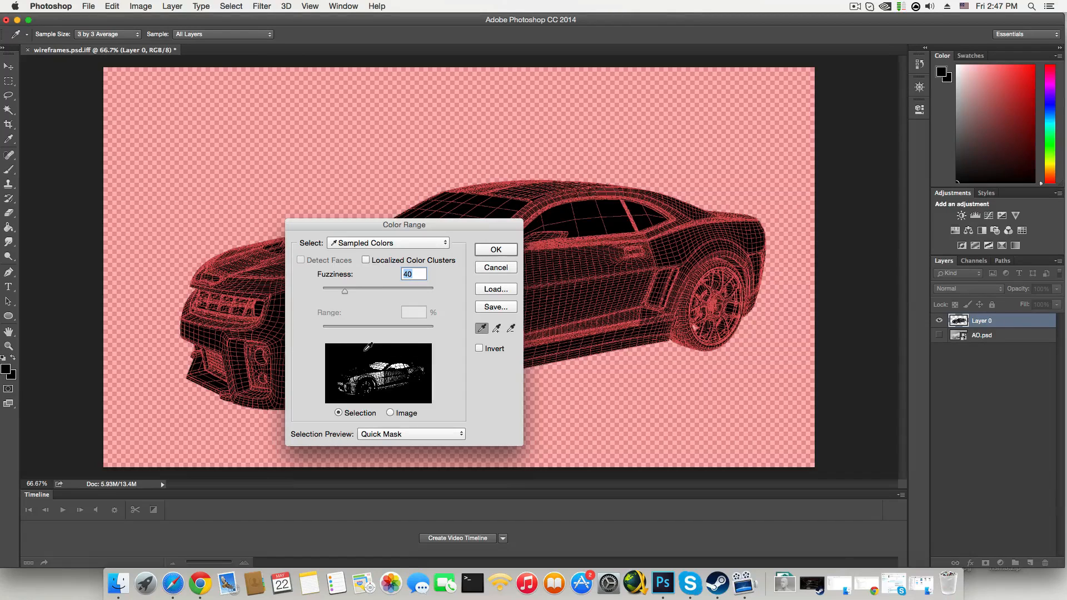
pyautogui.click(485, 251)
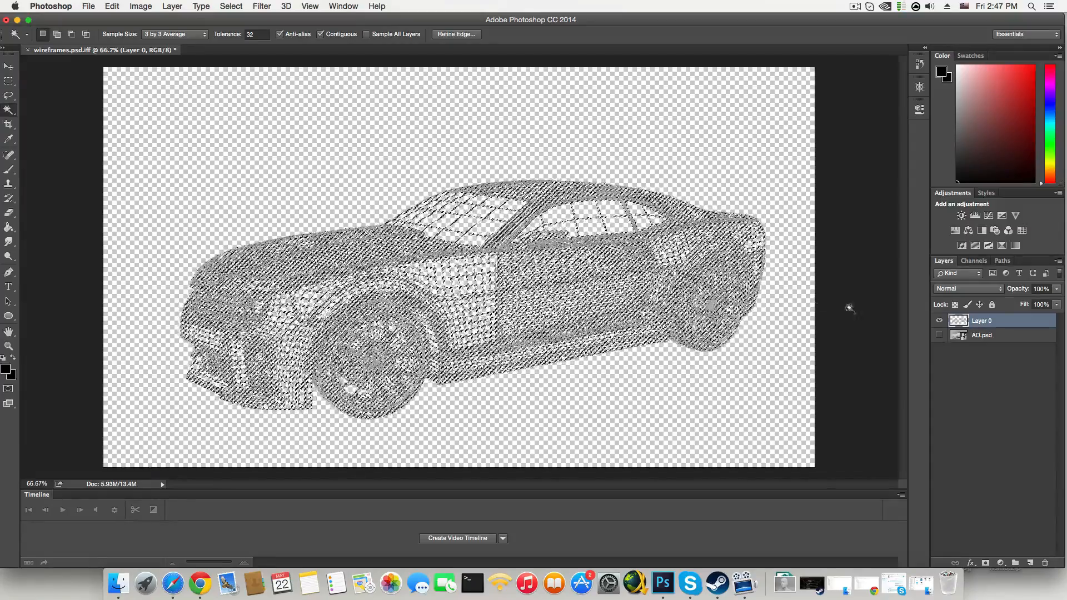
# Show the AO.psd layer again and deselect the selection on the wireframe
pyautogui.click(939, 335)
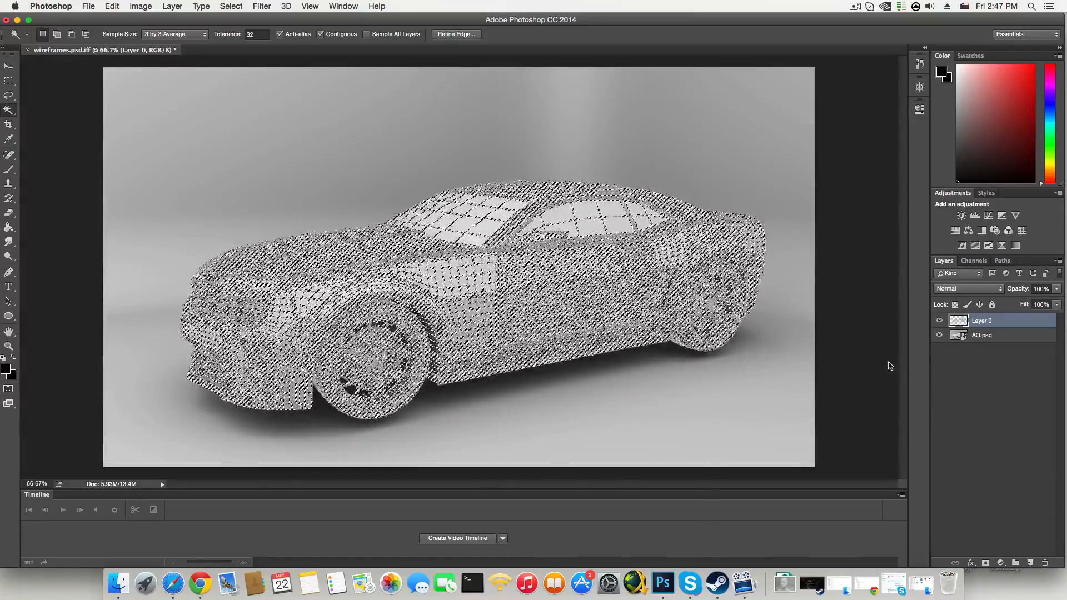
pyautogui.click(9, 96)
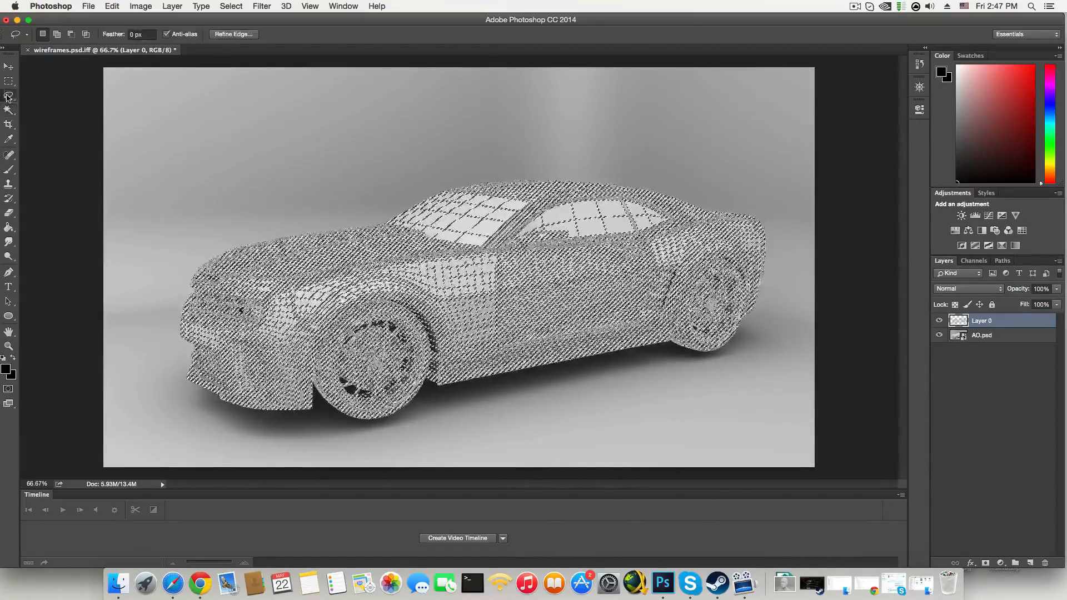
pyautogui.click(213, 158)
pyautogui.keyDown('alt'); pyautogui.scroll(5, 420, 323); pyautogui.keyUp('alt')
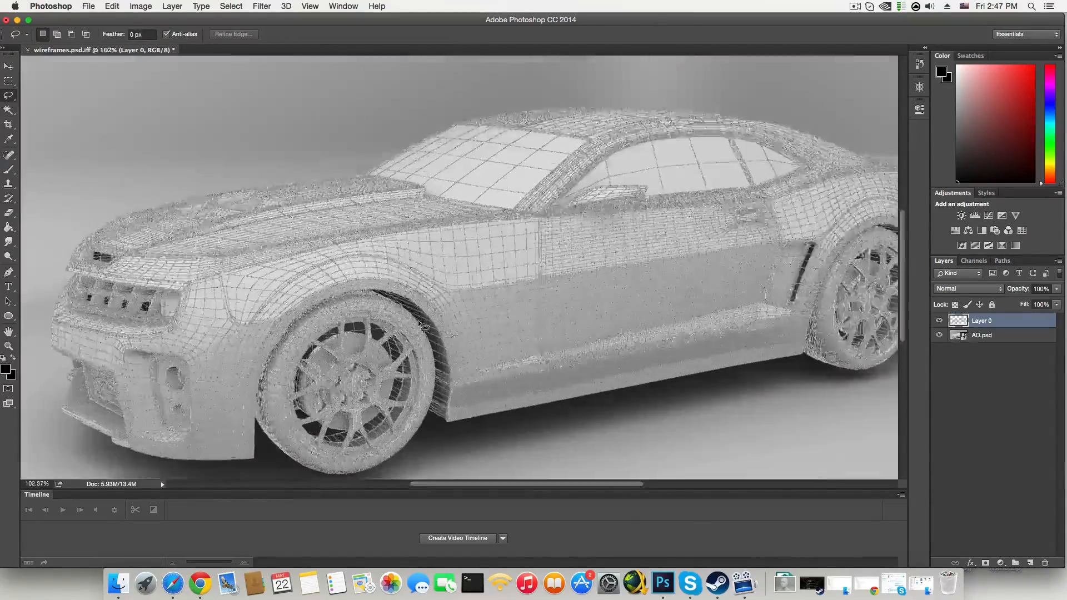
pyautogui.keyDown('alt'); pyautogui.scroll(-2, 420, 323); pyautogui.keyUp('alt')
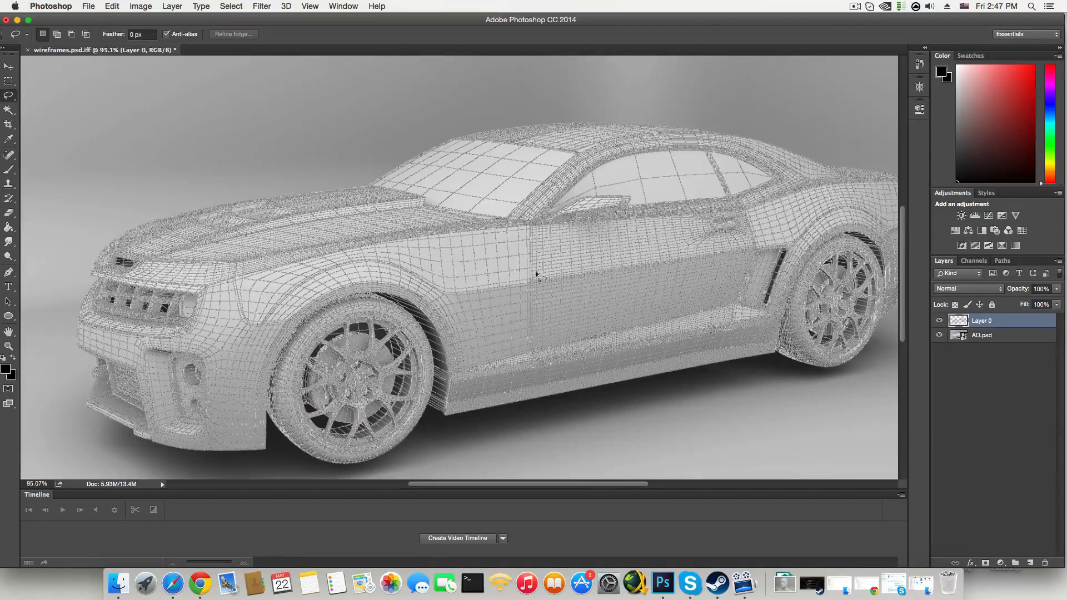
# Try the Multiply blending mode on Layer 0, and set it to Screen instead
pyautogui.click(963, 290)
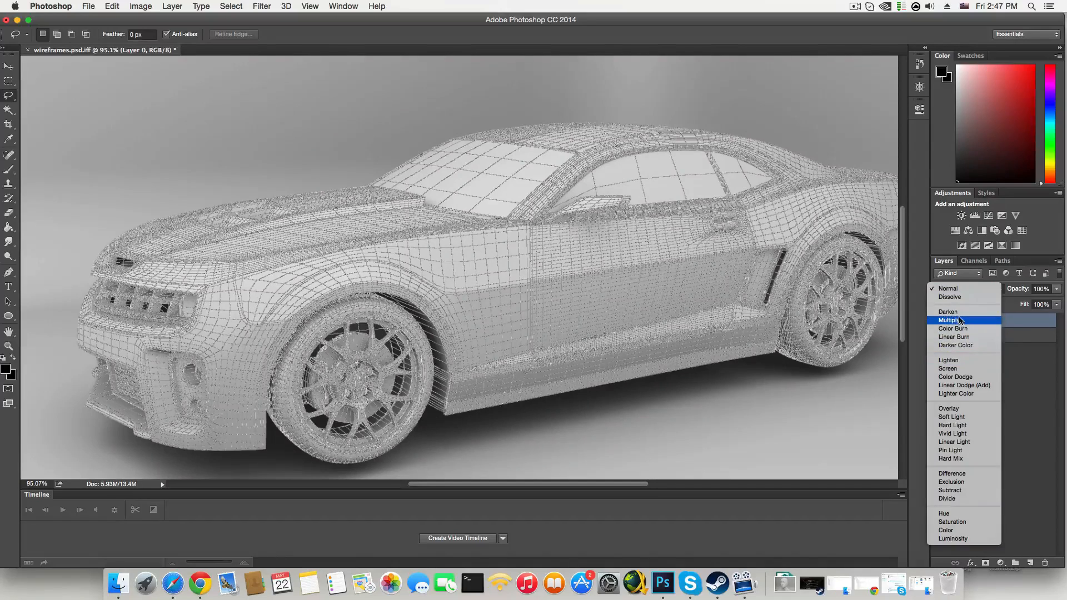
pyautogui.click(963, 321)
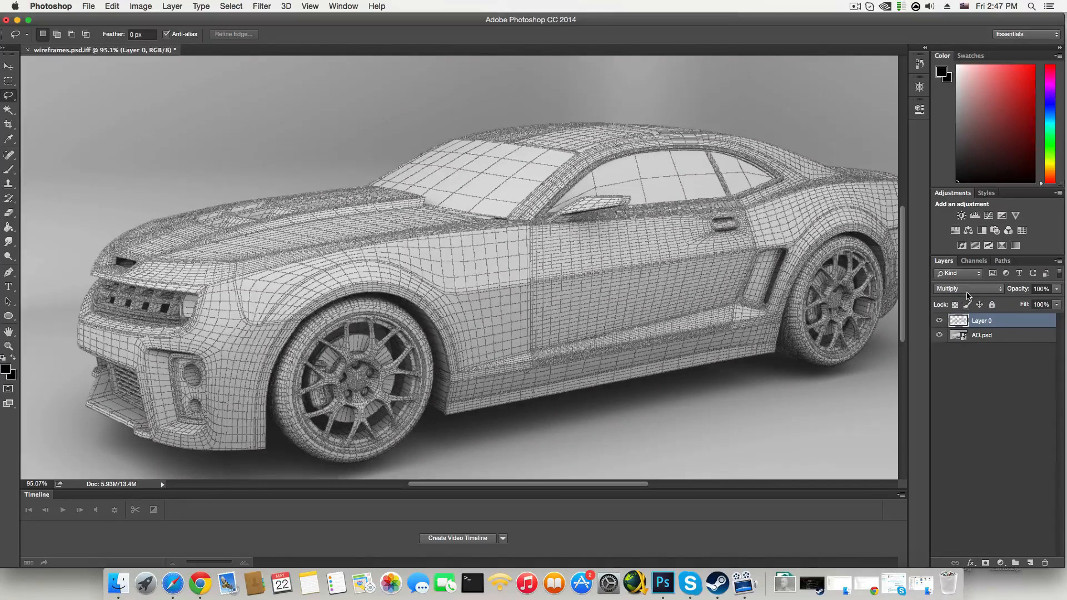
pyautogui.click(967, 290)
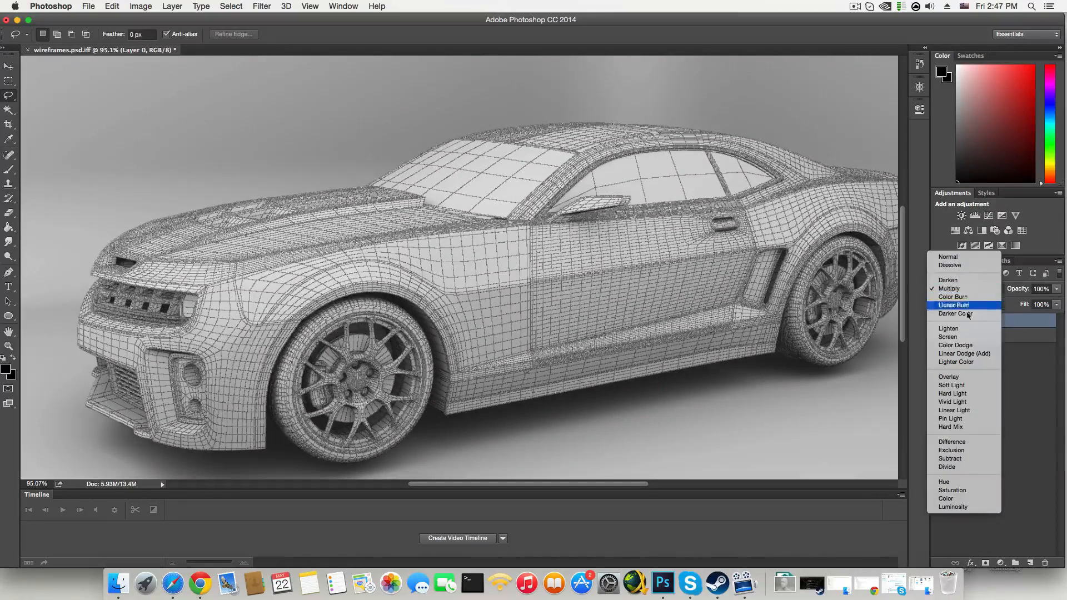
pyautogui.click(964, 341)
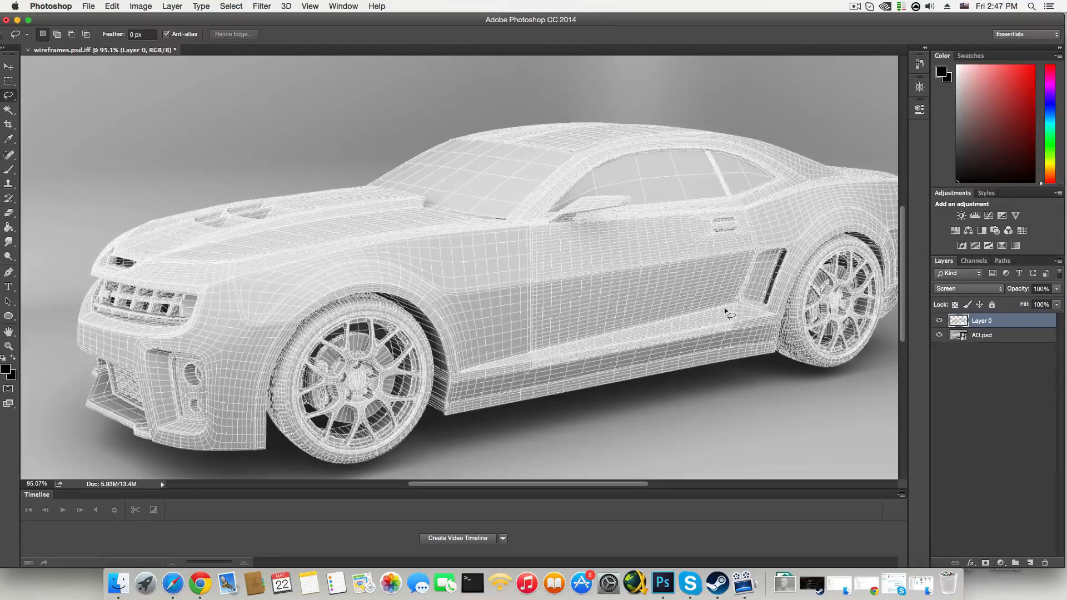
pyautogui.keyDown('alt'); pyautogui.scroll(-2, 728, 314); pyautogui.keyUp('alt')
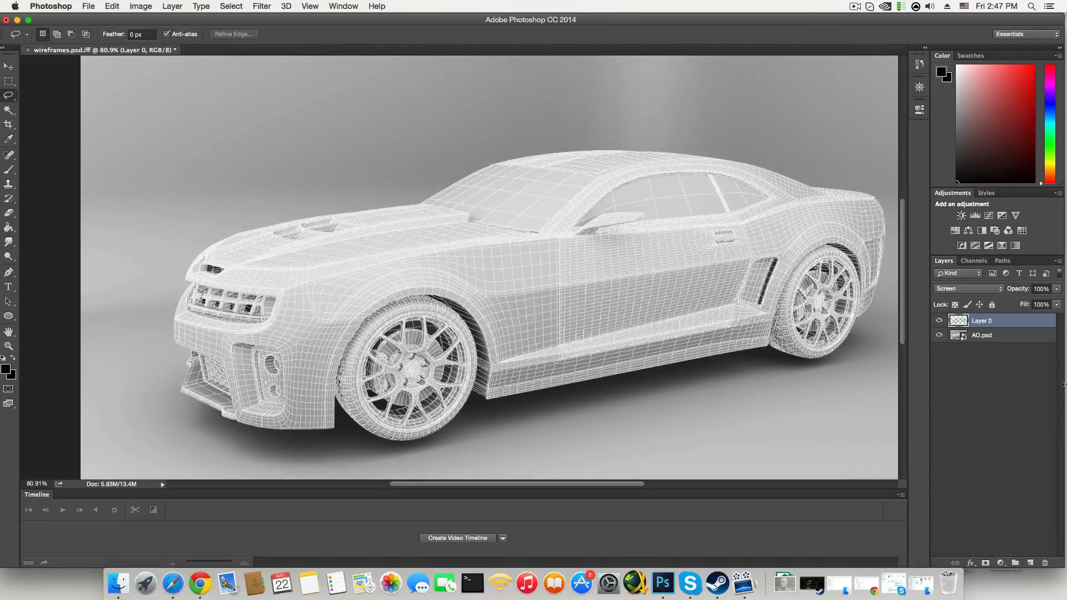
# Colorize Layer 0's wireframe green with Hue/Saturation, using hue 149 and saturation 100
pyautogui.click(141, 6)
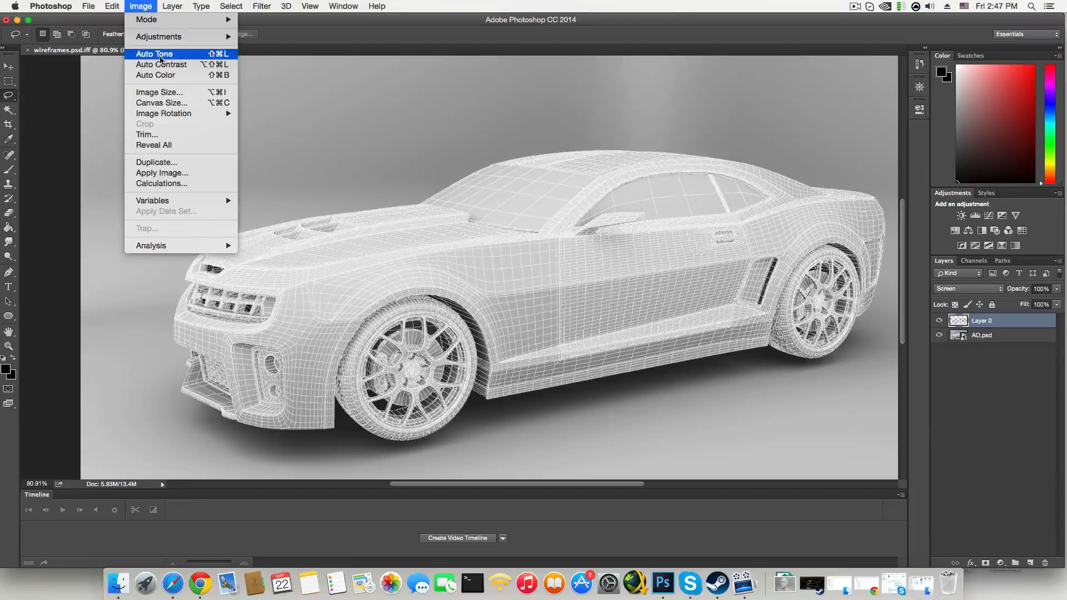
pyautogui.moveTo(187, 37)
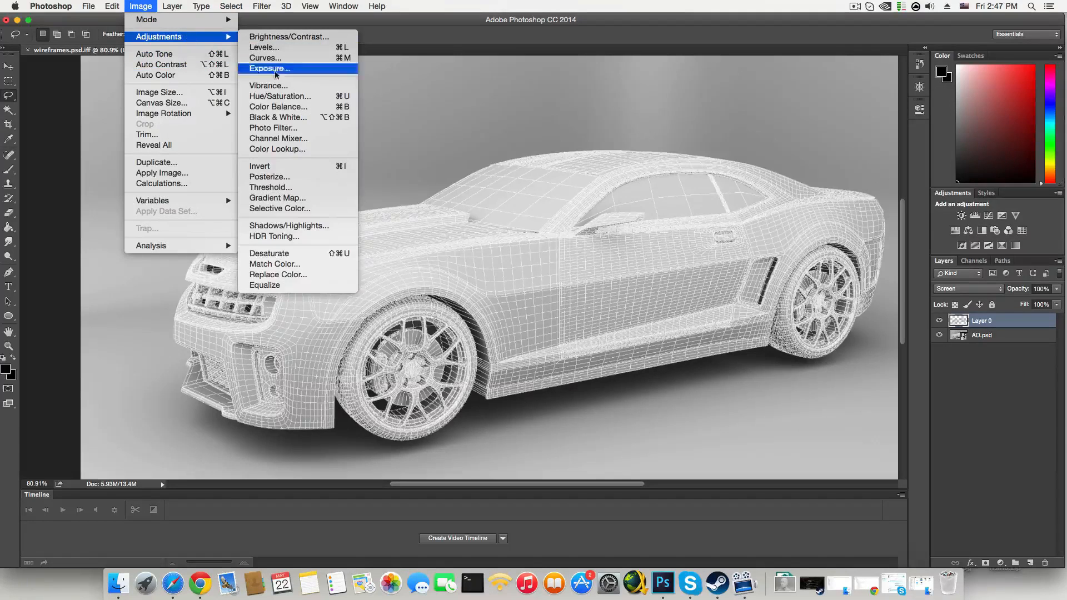
pyautogui.click(286, 97)
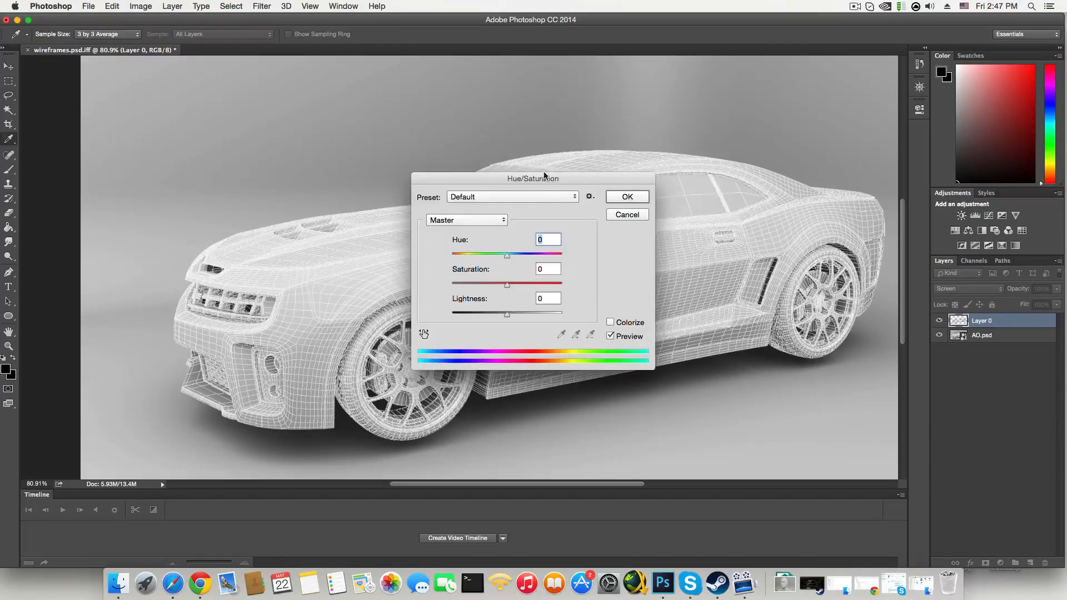
pyautogui.moveTo(559, 181); pyautogui.dragTo(302, 140)
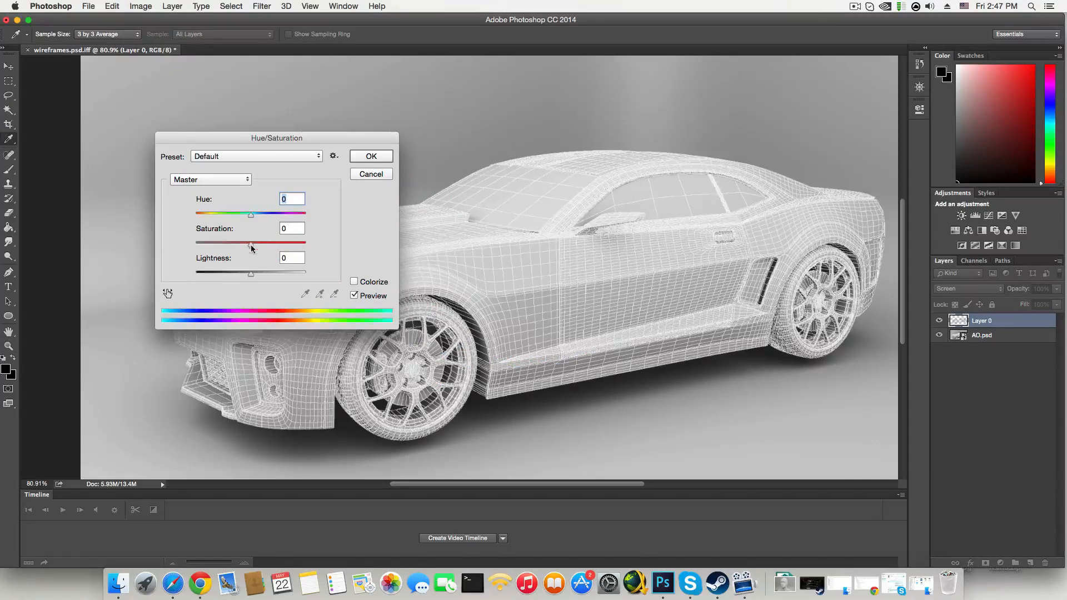
pyautogui.moveTo(251, 243); pyautogui.dragTo(296, 245)
pyautogui.moveTo(251, 215); pyautogui.dragTo(285, 215)
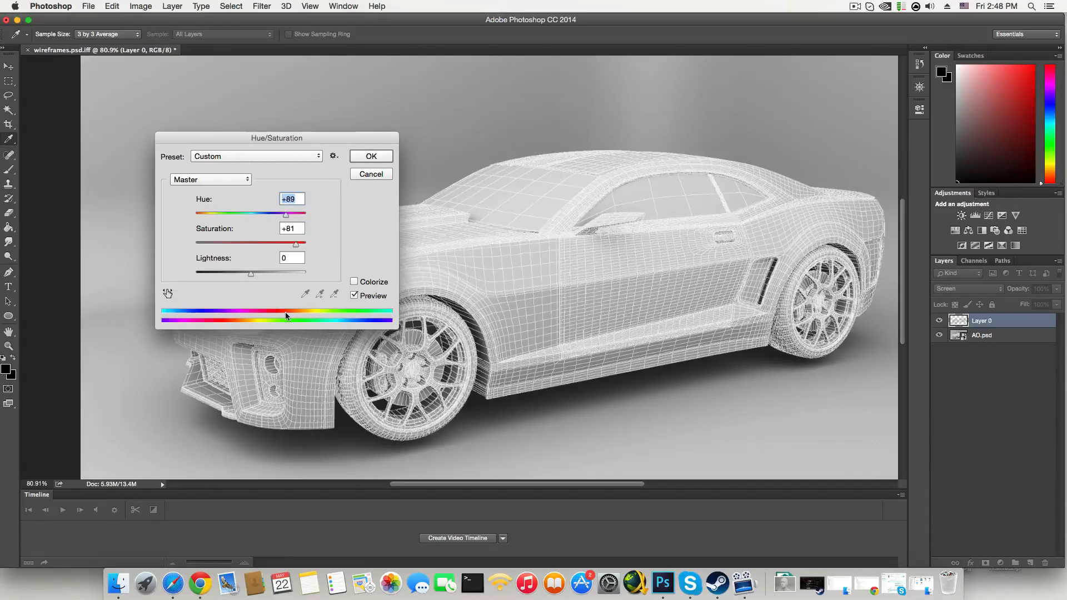
pyautogui.click(354, 282)
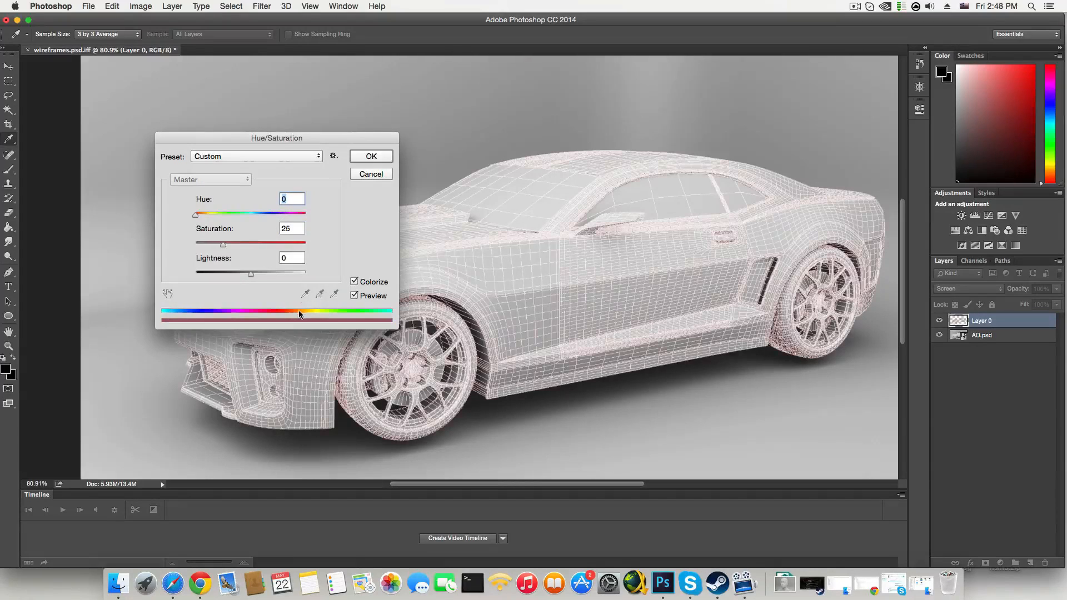
pyautogui.moveTo(223, 245); pyautogui.dragTo(308, 247)
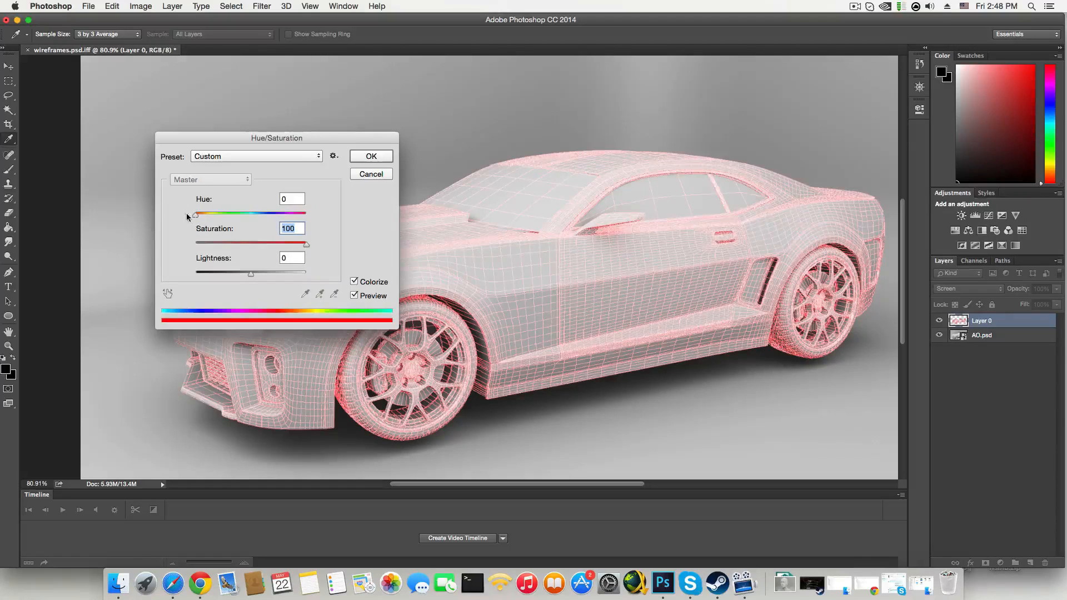
pyautogui.moveTo(194, 215); pyautogui.dragTo(241, 239)
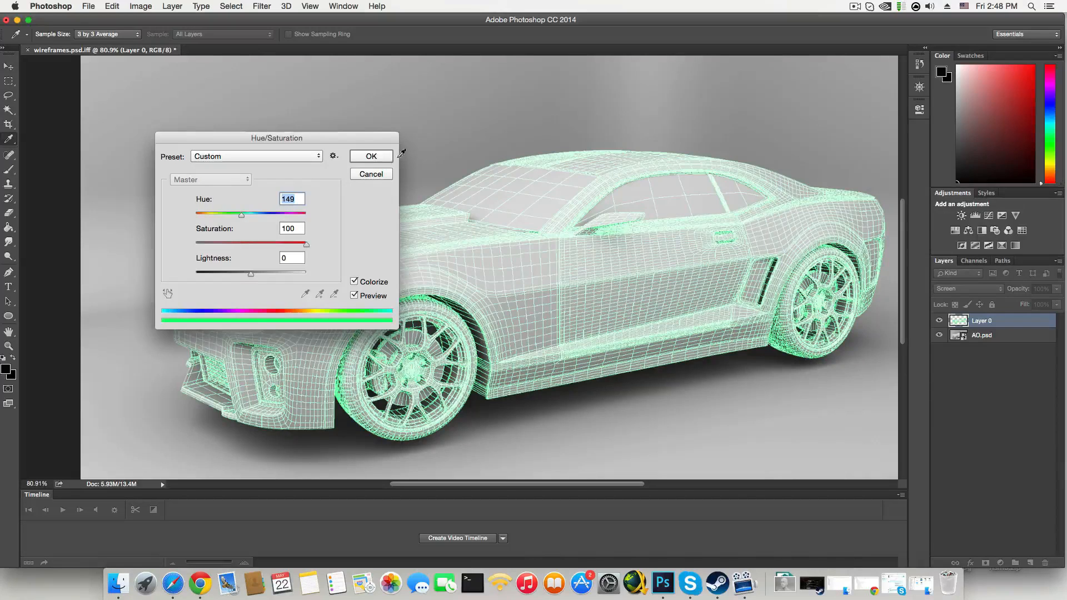
pyautogui.click(371, 156)
pyautogui.press('l')
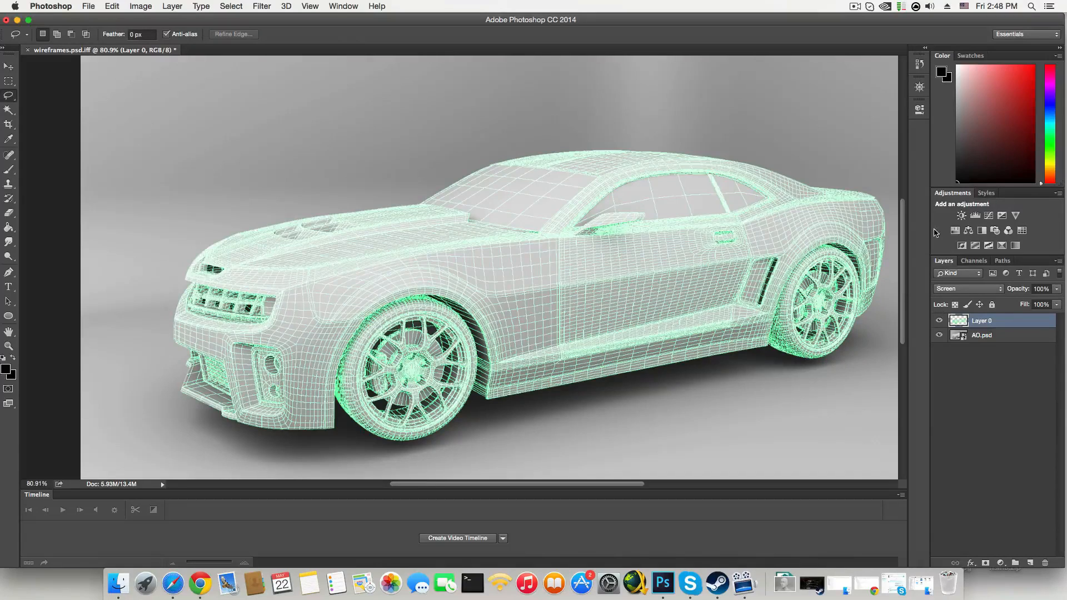
# Choose a dark teal green as the foreground color
pyautogui.click(1049, 127)
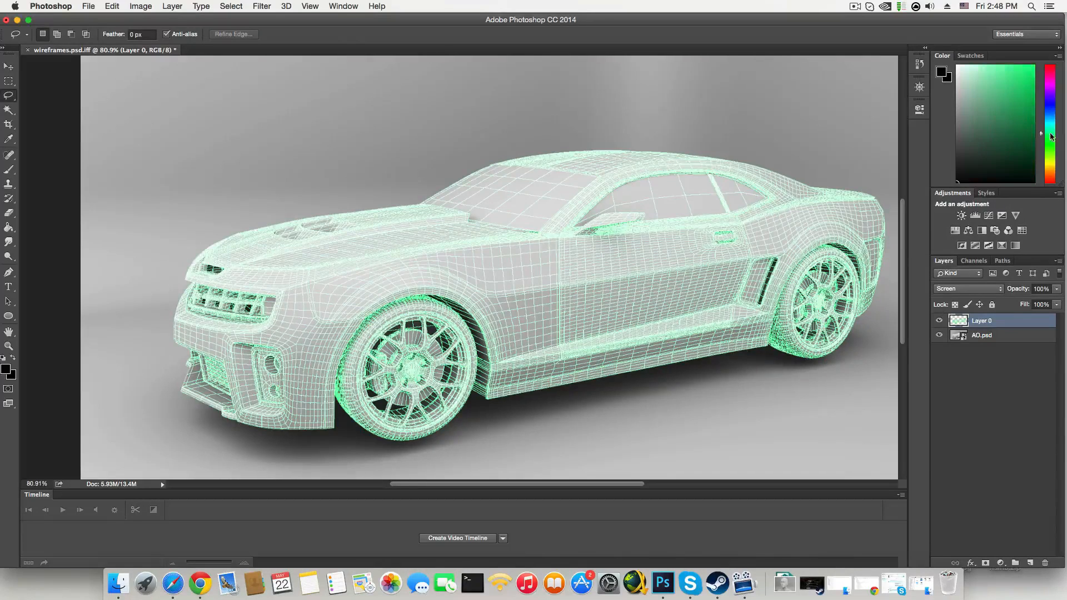
pyautogui.click(1002, 125)
# Try other wireframe colors on Layer 0 with Hue/Saturation, and apply a hue shift of -6
pyautogui.click(141, 6)
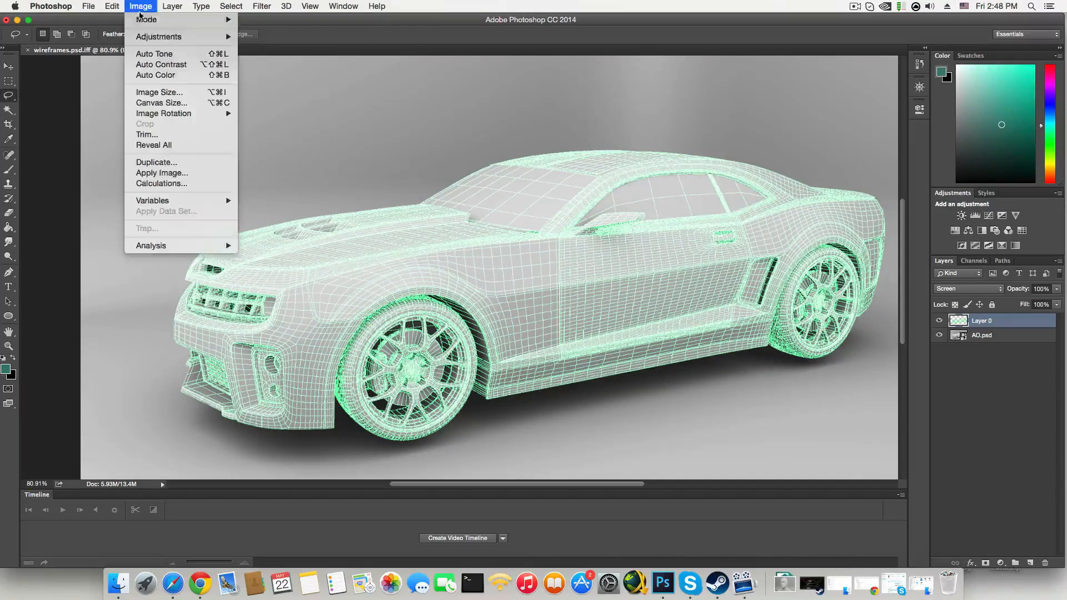
pyautogui.moveTo(161, 37)
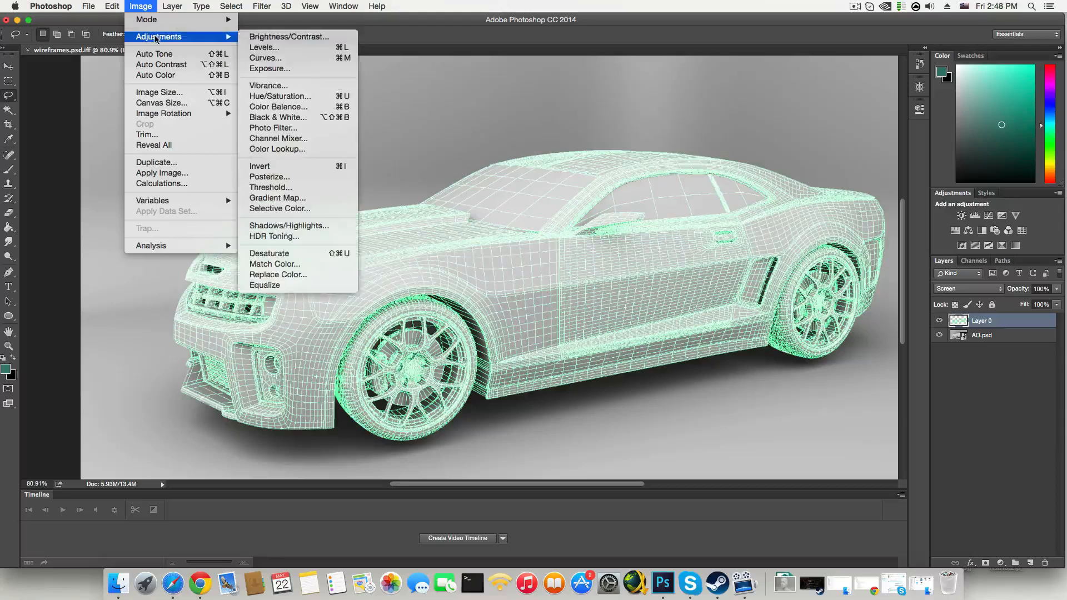
pyautogui.click(292, 96)
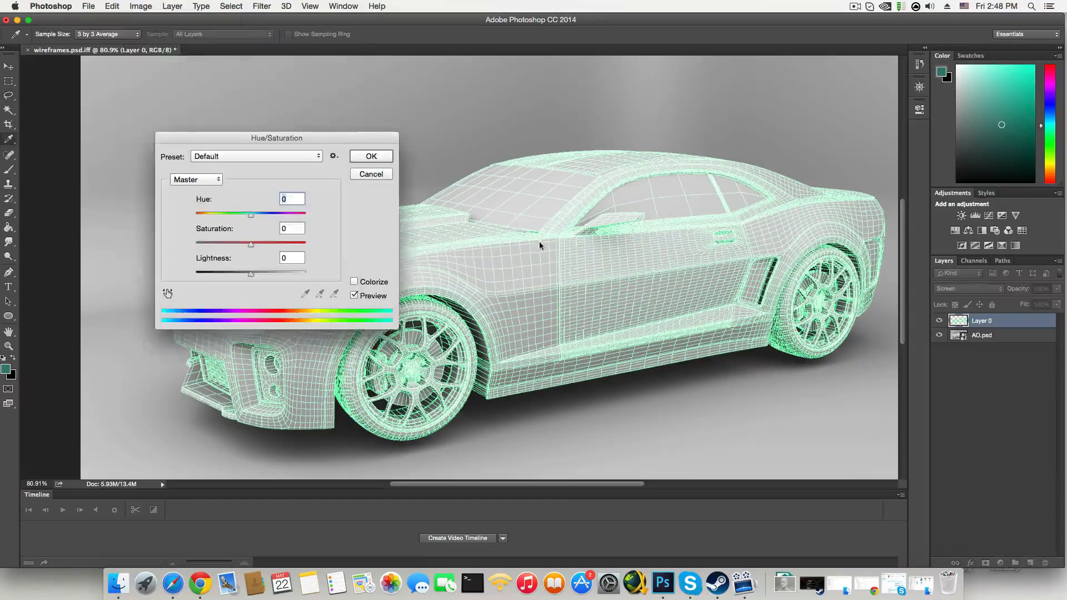
pyautogui.moveTo(251, 215); pyautogui.dragTo(266, 215)
pyautogui.click(281, 221)
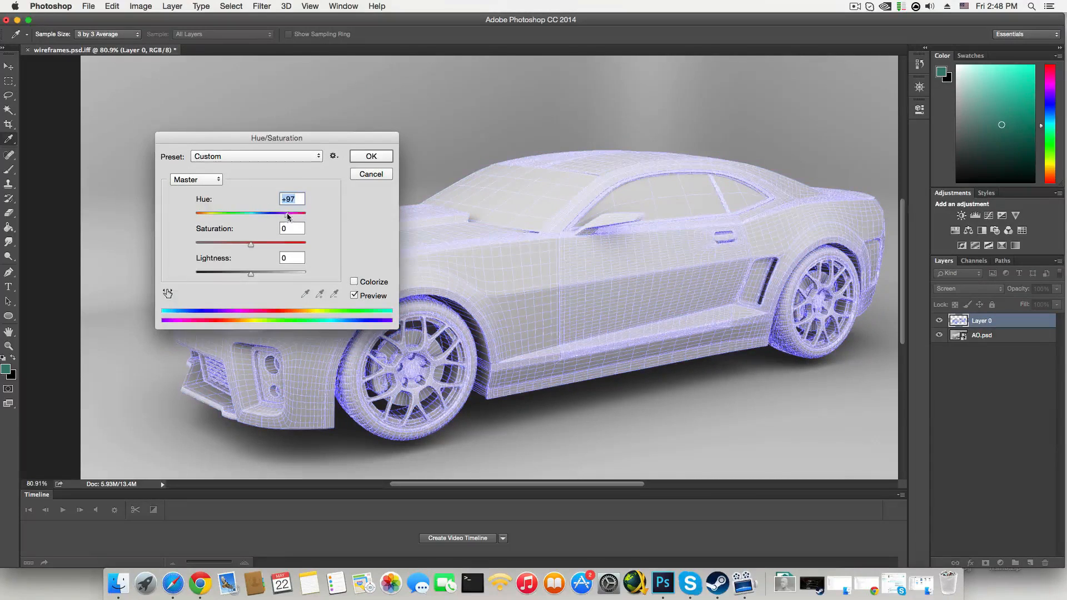
pyautogui.moveTo(286, 220); pyautogui.dragTo(210, 216)
pyautogui.write('180')
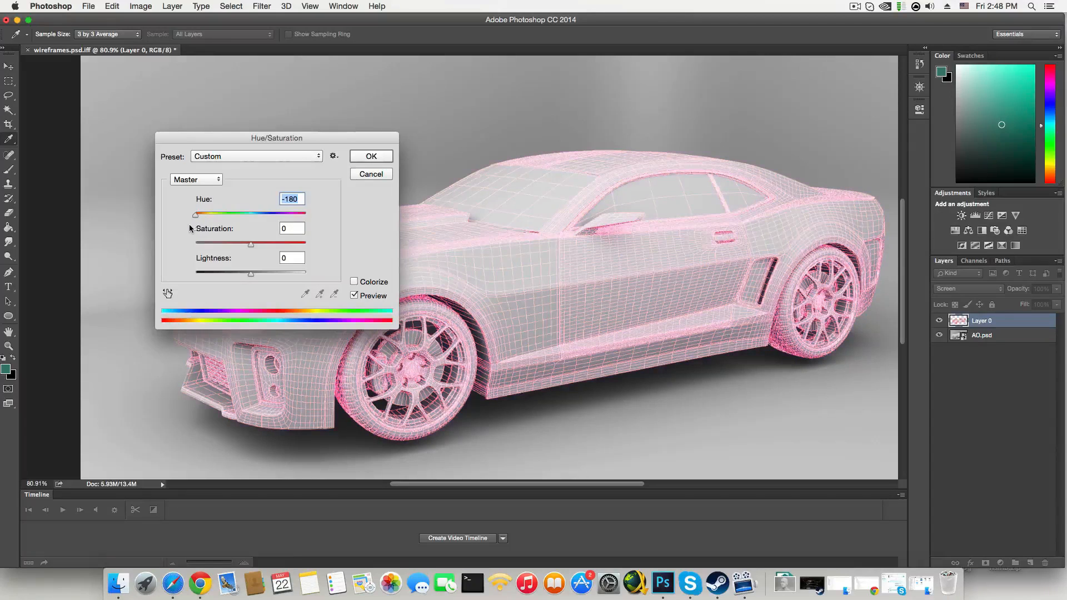
pyautogui.moveTo(306, 215); pyautogui.dragTo(248, 217)
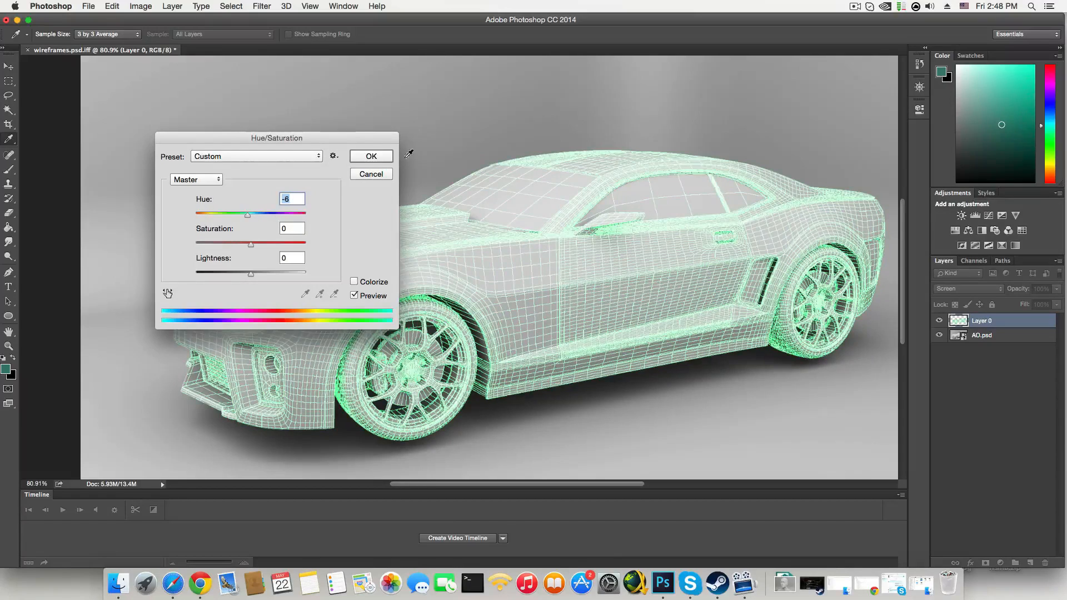
pyautogui.click(371, 156)
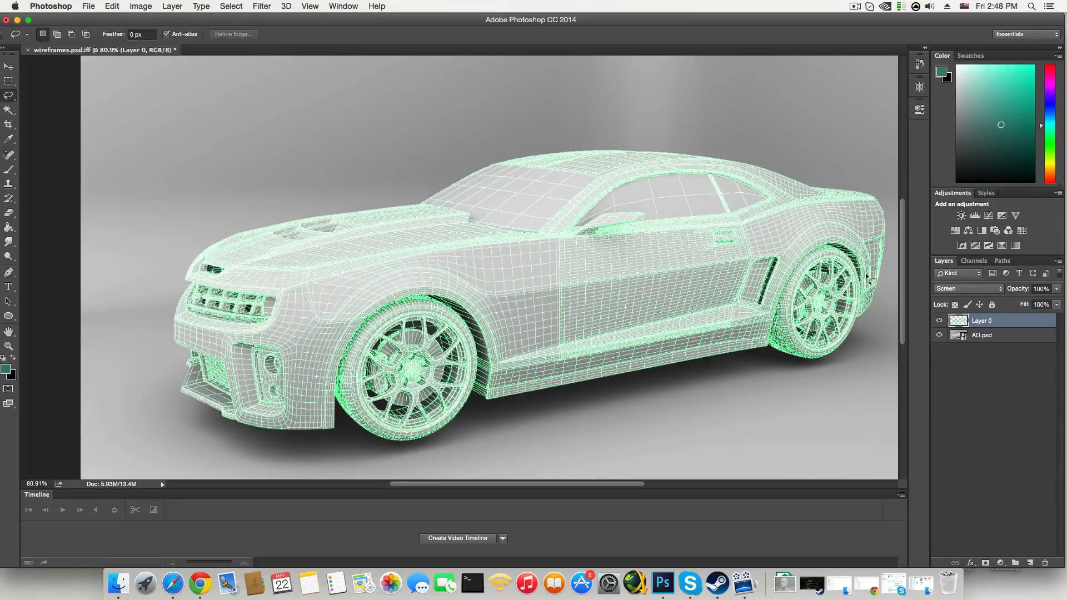
# Rasterize the AO.psd smart object layer
pyautogui.click(957, 339)
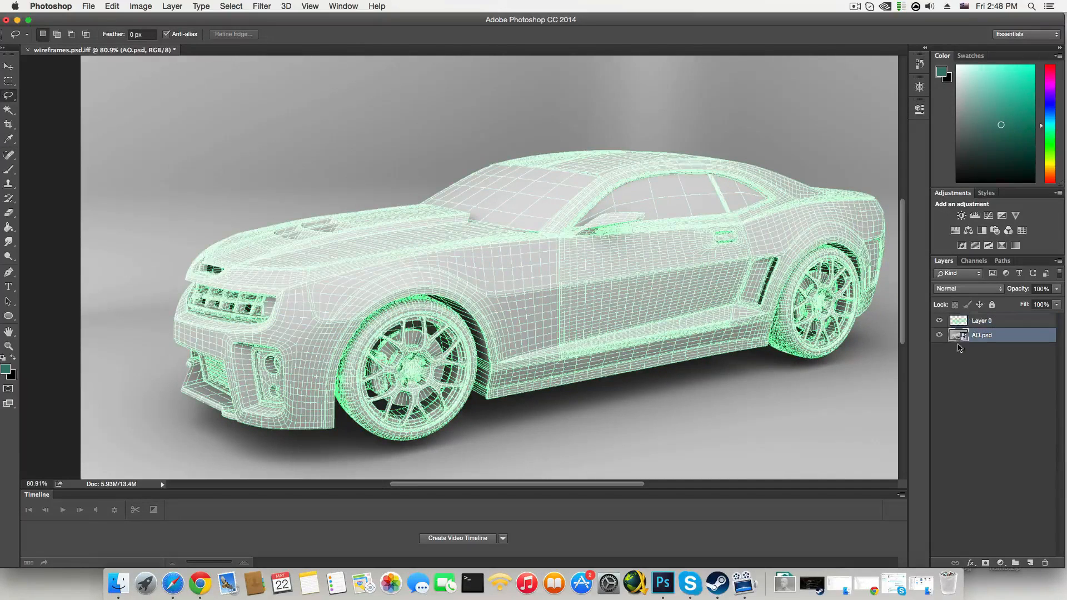
pyautogui.rightClick(1010, 338)
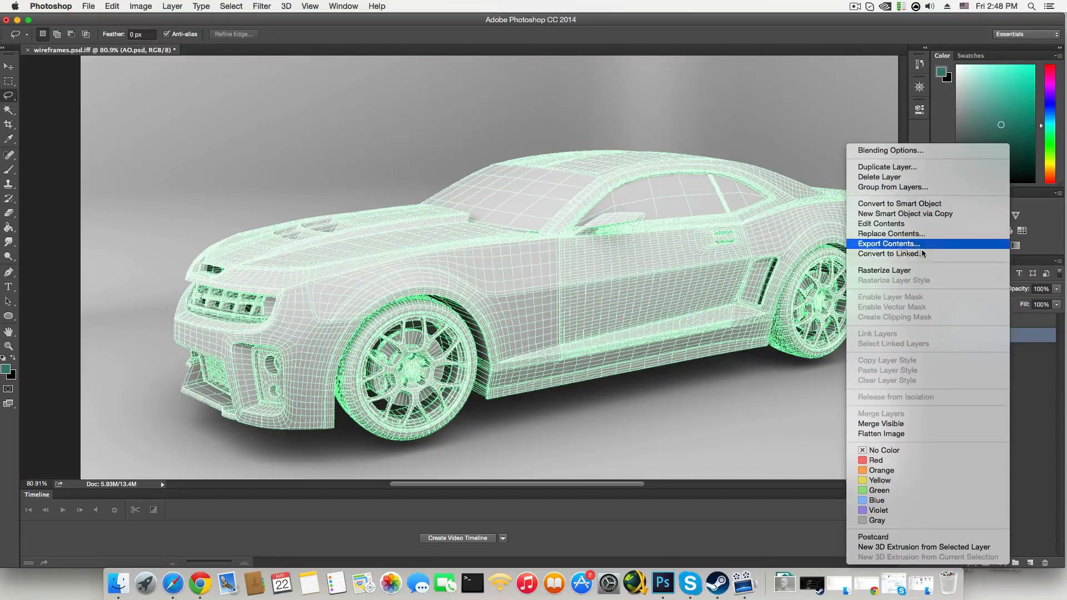
pyautogui.click(924, 272)
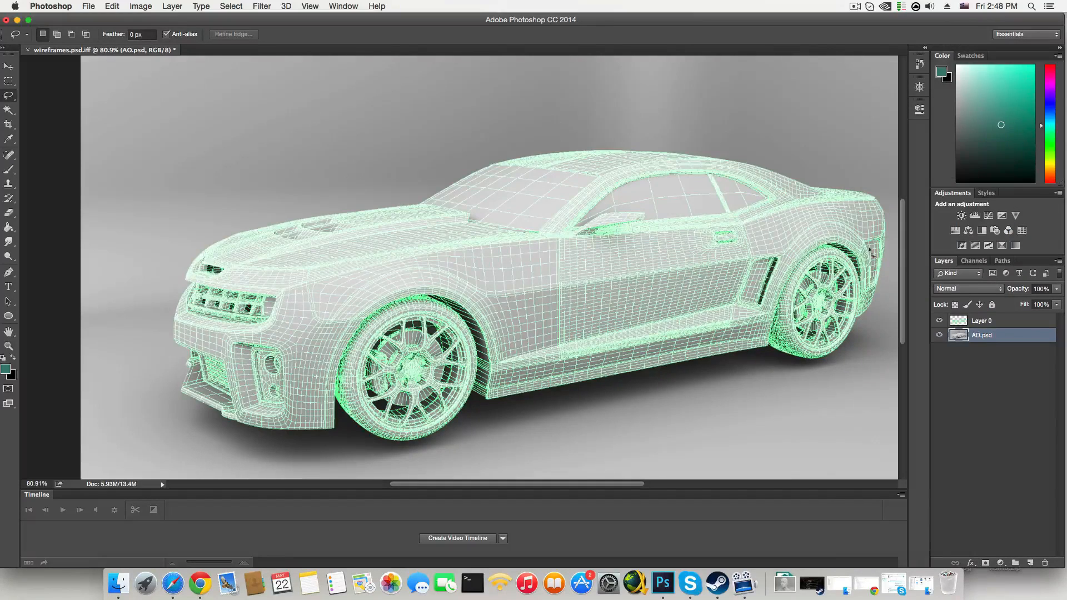
pyautogui.click(148, 9)
pyautogui.moveTo(167, 38)
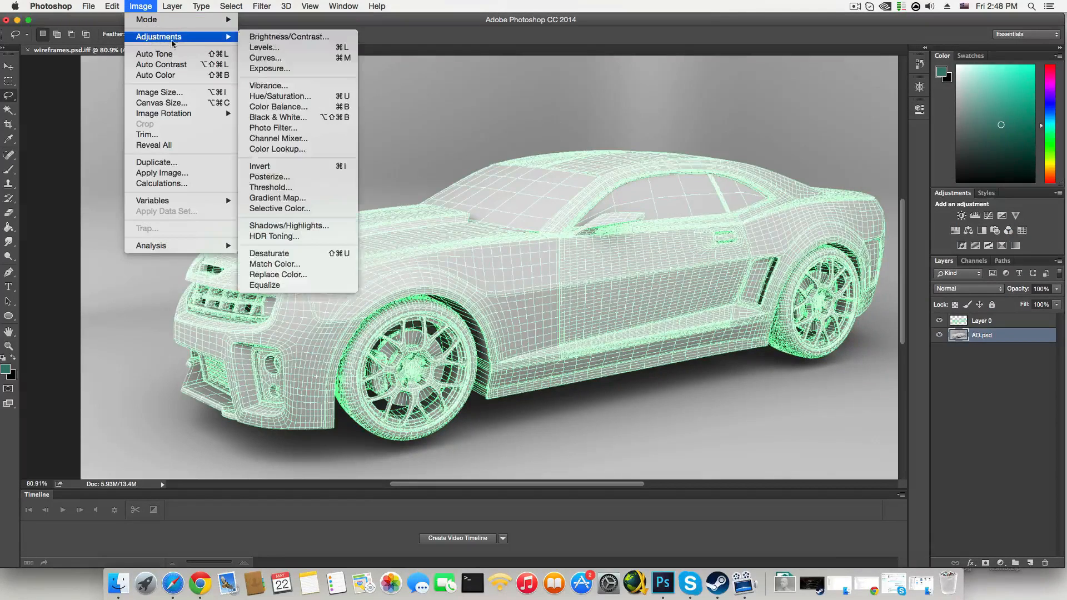
pyautogui.click(270, 68)
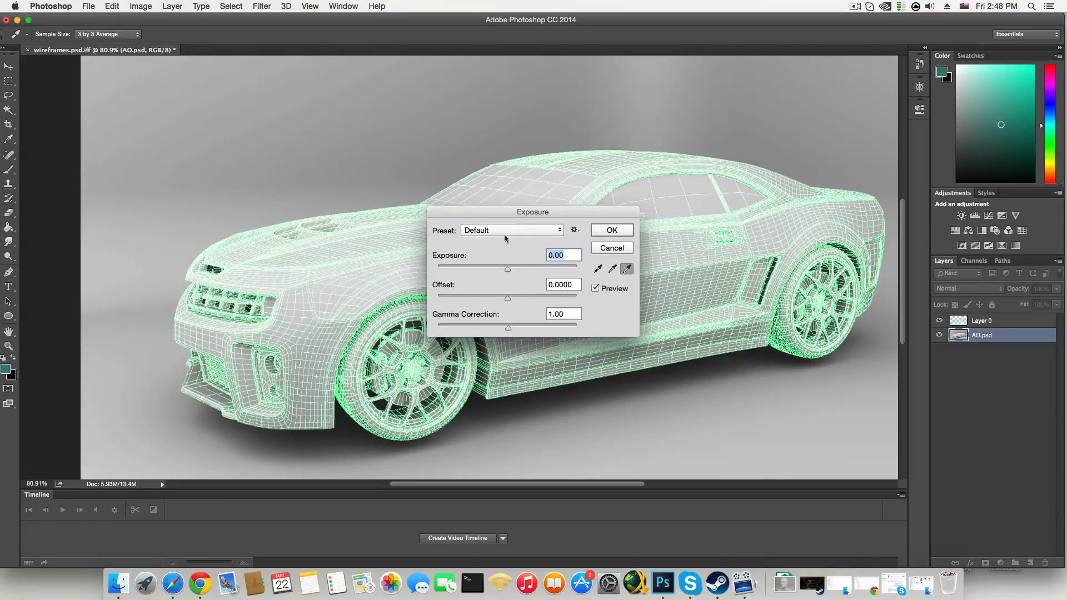
pyautogui.moveTo(505, 213); pyautogui.dragTo(191, 98)
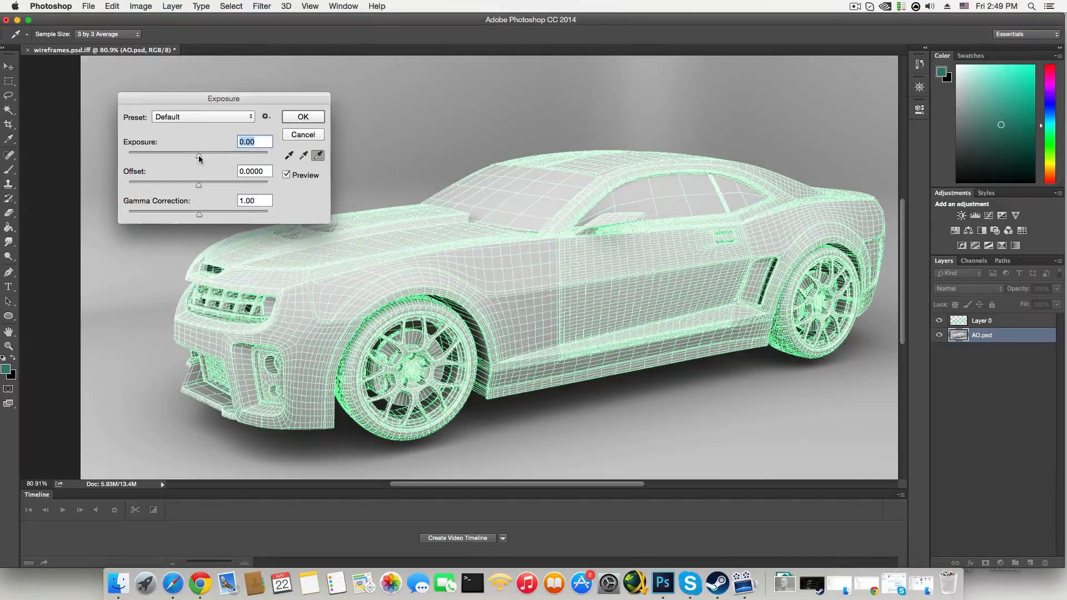
pyautogui.moveTo(198, 155)
pyautogui.mouseDown()
pyautogui.moveTo(225, 159)
pyautogui.moveTo(183, 160)
pyautogui.moveTo(197, 161)
pyautogui.mouseUp()
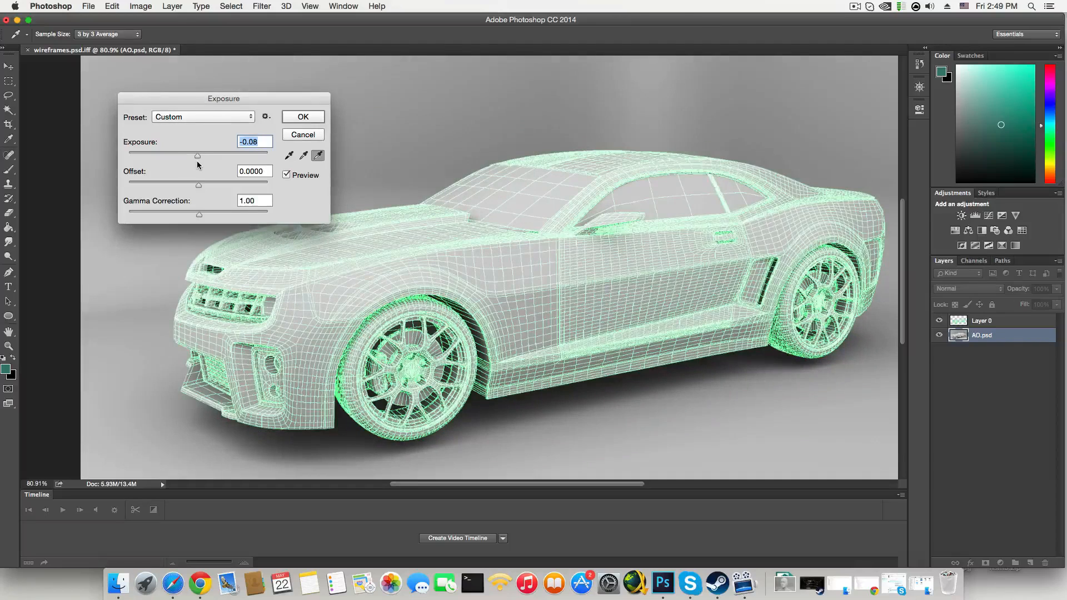
pyautogui.click(305, 136)
pyautogui.press('l')
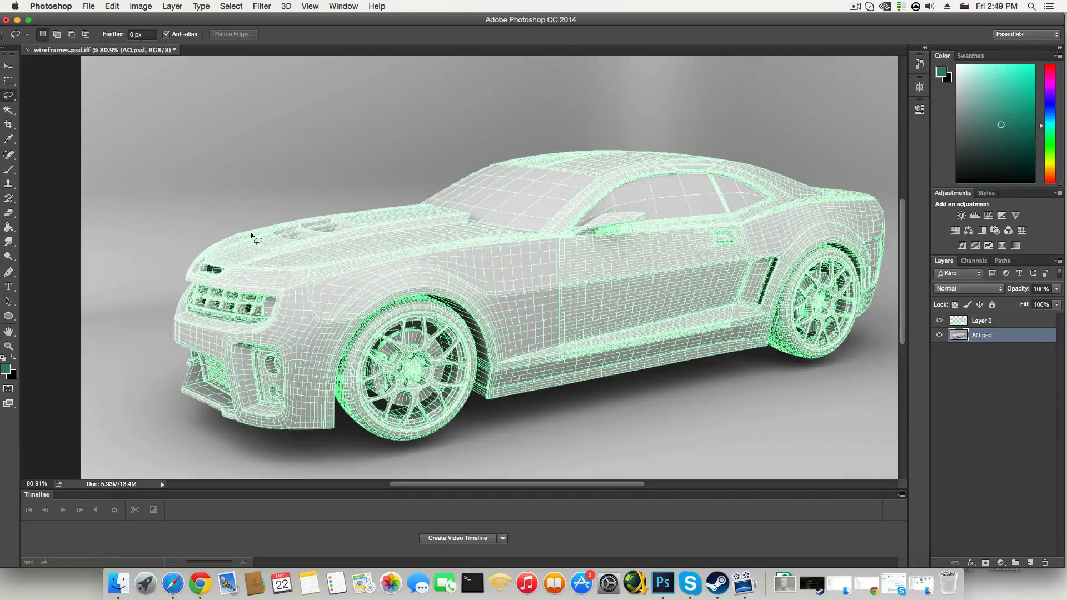
pyautogui.keyDown('alt'); pyautogui.scroll(-2, 396, 247); pyautogui.keyUp('alt')
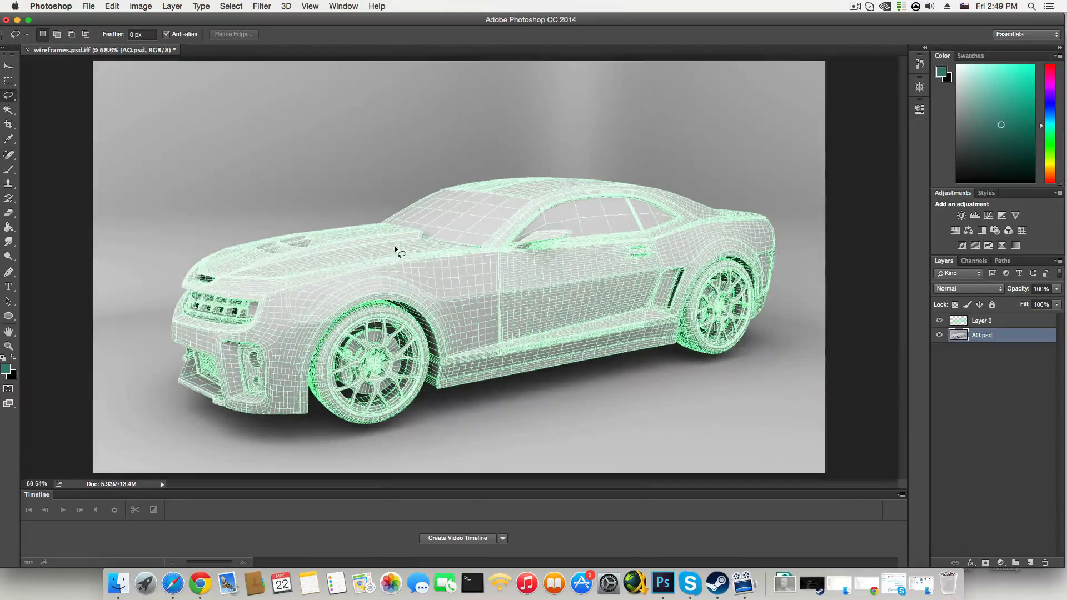